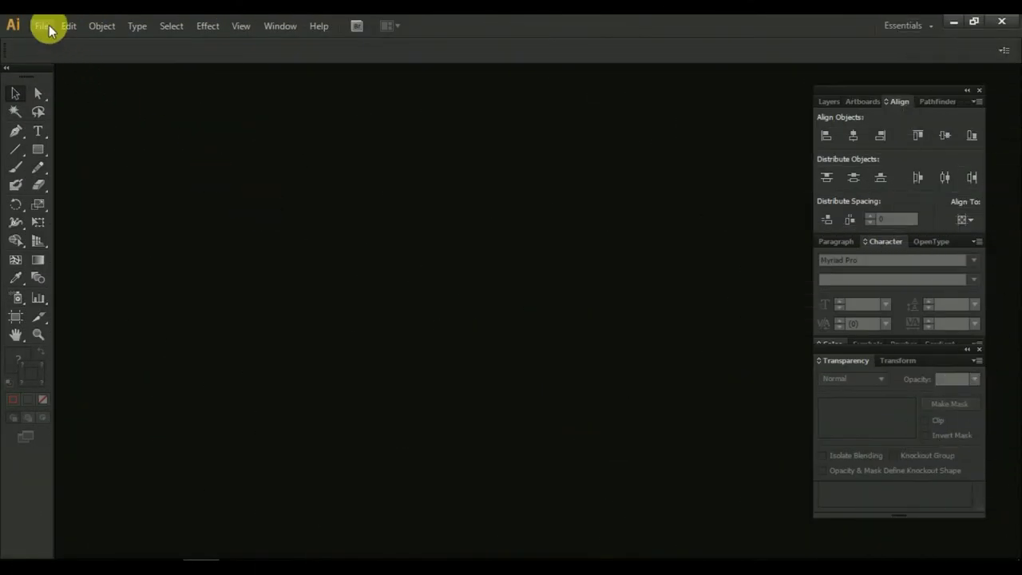
Start a new 1280 × 720 px CMYK document named 'Smart Game logo'.
click(44, 26)
click(62, 48)
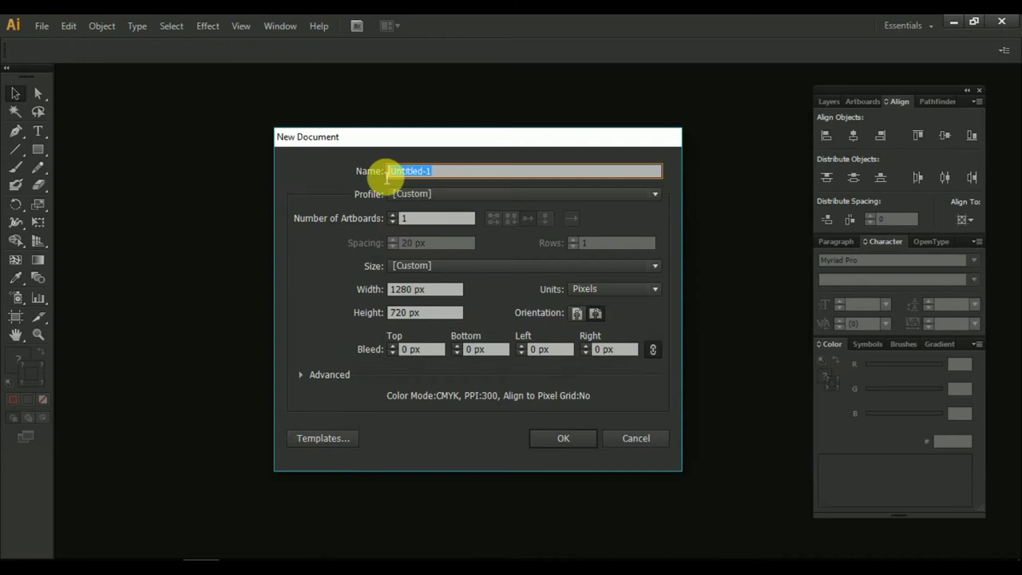
text(Smart Game logo)
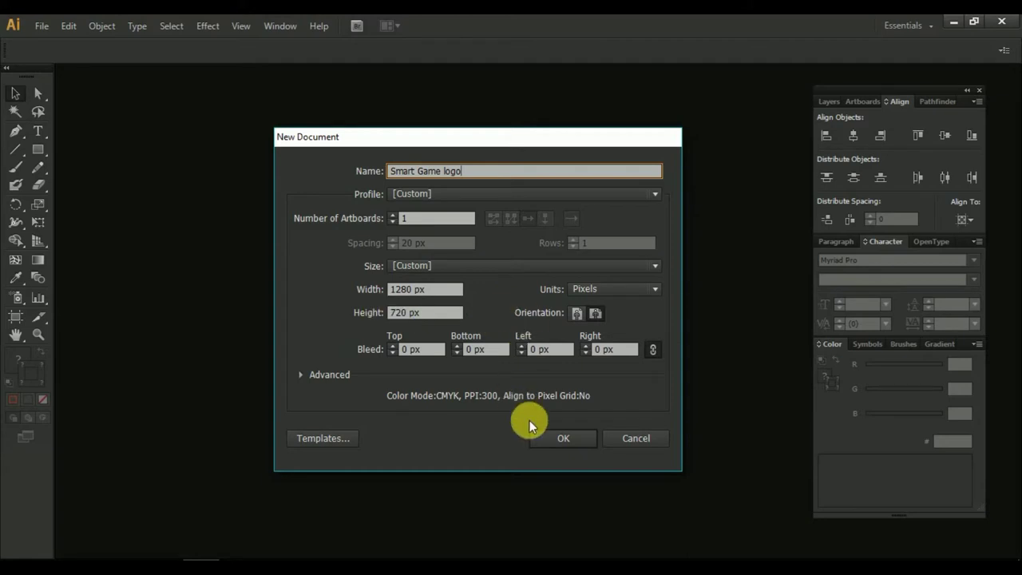
click(557, 438)
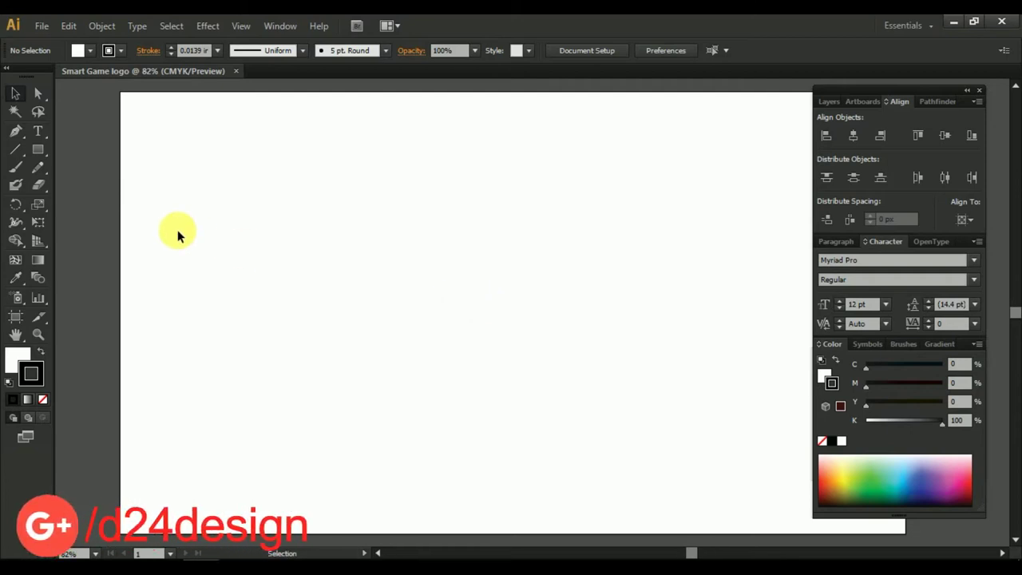
Draw a circle in the middle of the artboard with the Ellipse tool.
drag(42, 153, 89, 169)
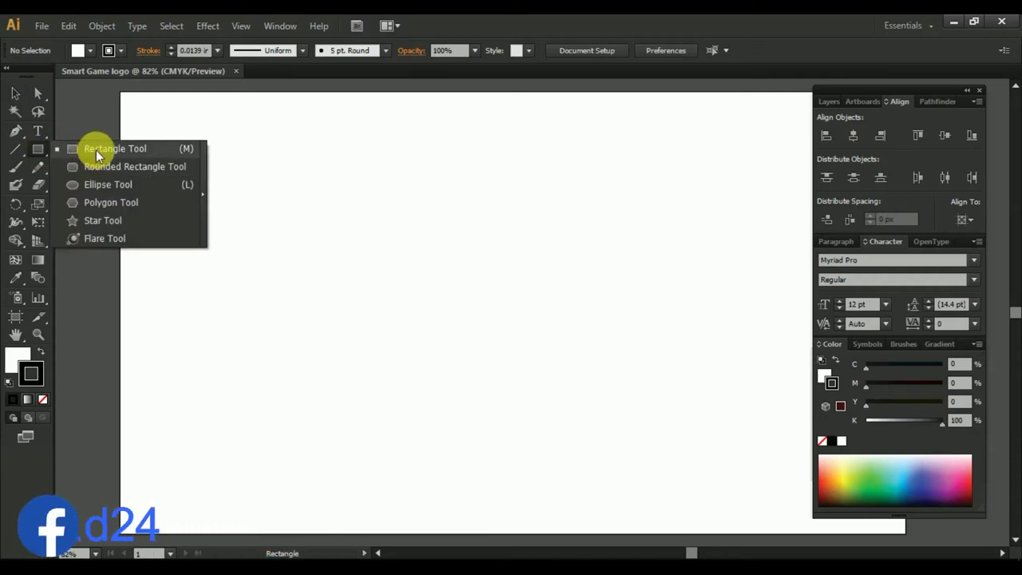
mouse_move(89, 170)
mouse_down()
mouse_move(103, 150)
mouse_move(107, 184)
mouse_up()
mouse_move(420, 288)
mouse_down()
mouse_move(460, 344)
mouse_move(544, 402)
mouse_up()
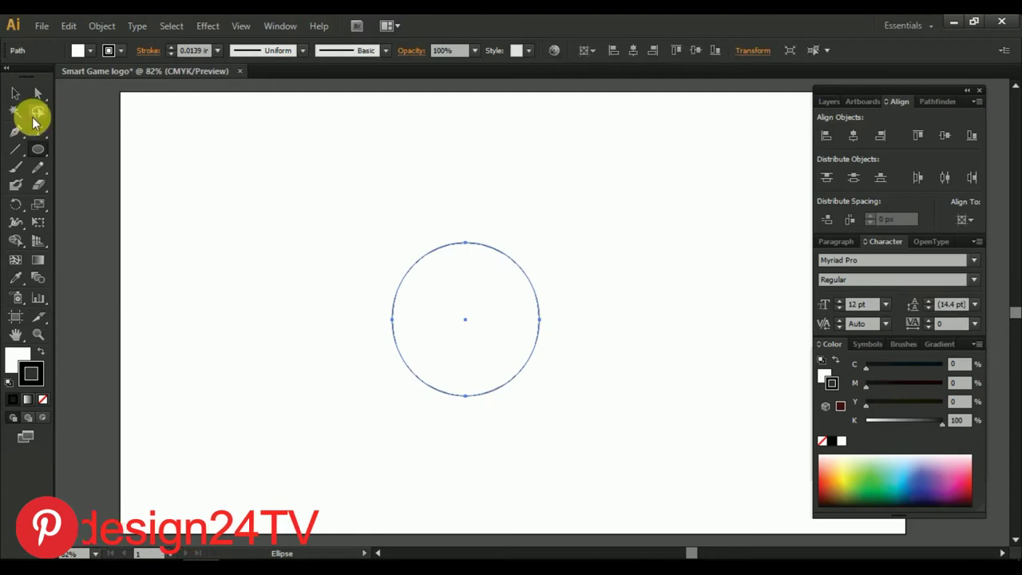
click(16, 93)
Give the circle no stroke and a pale yellow fill (C 0.39, M 10.98, Y 67.84, K 0).
click(43, 399)
click(16, 355)
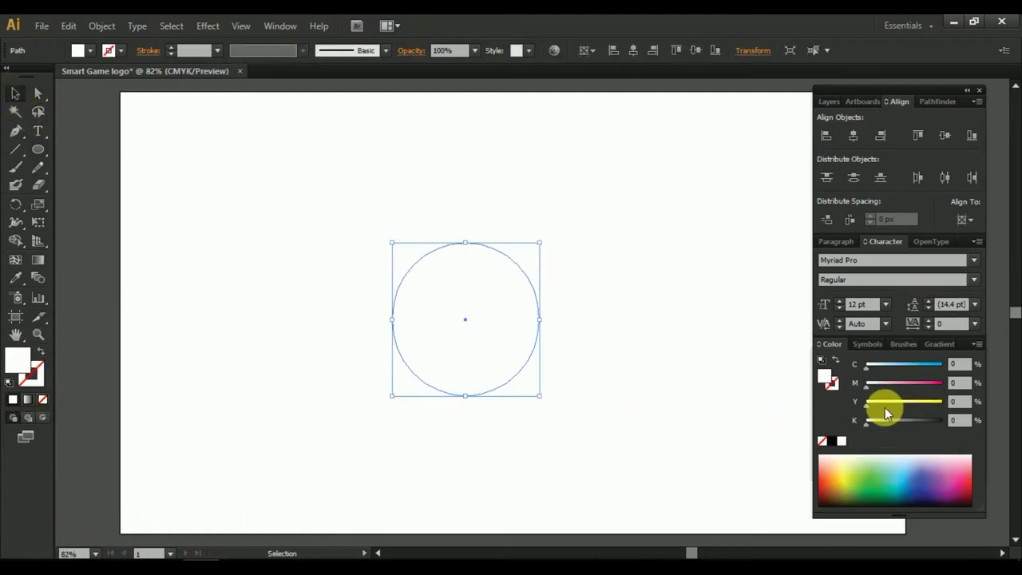
click(835, 481)
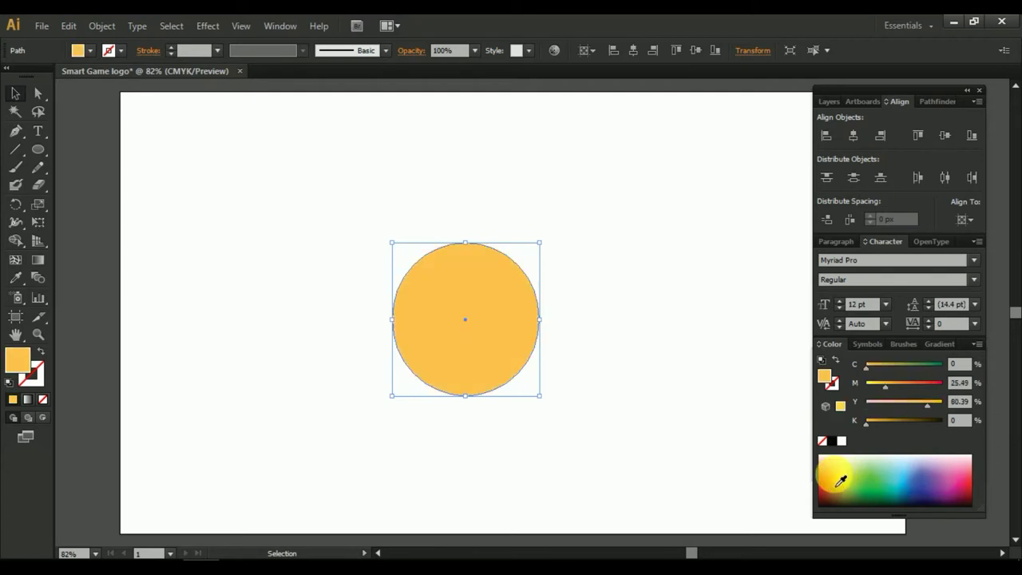
click(840, 473)
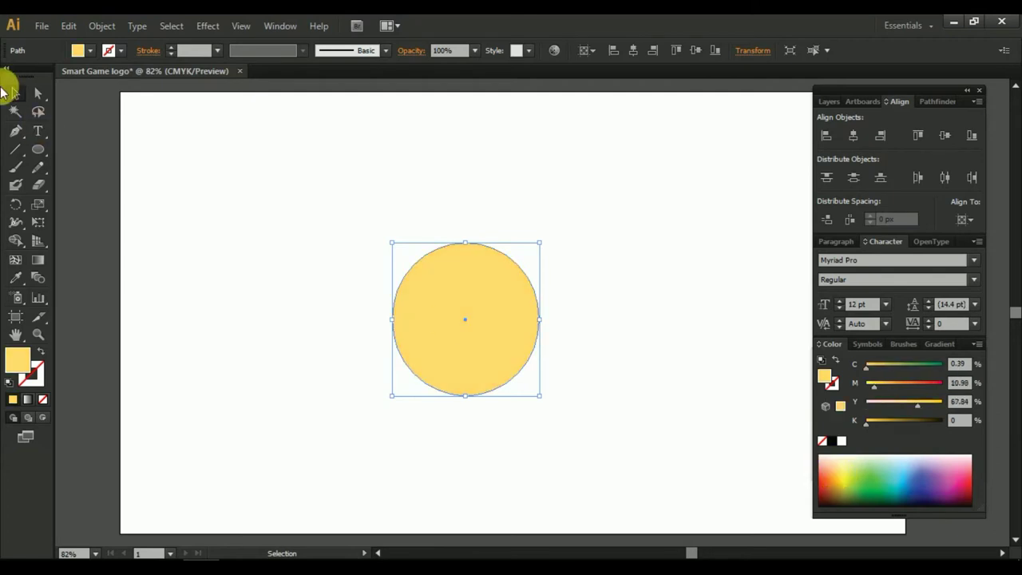
click(306, 226)
click(521, 342)
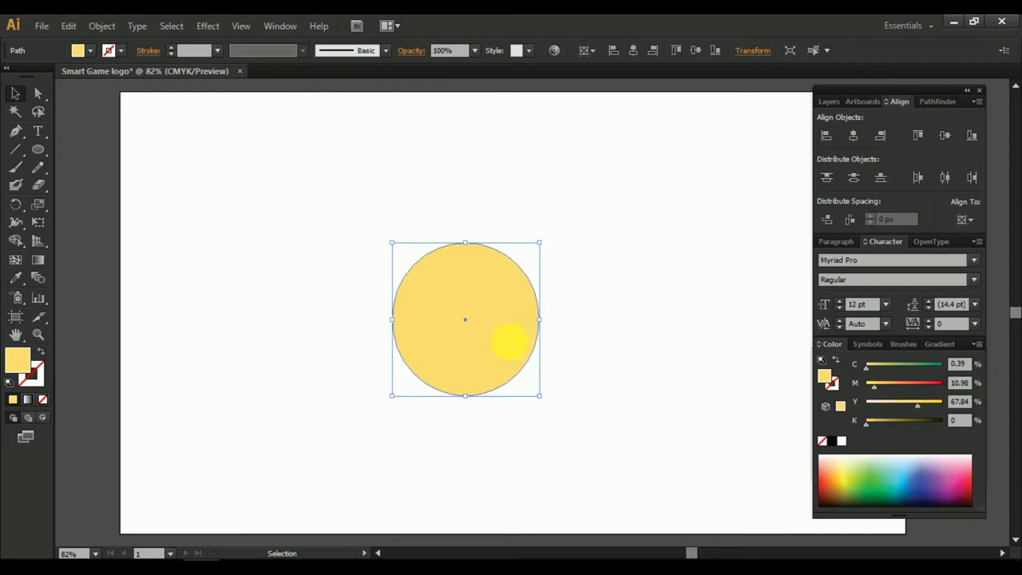
scroll(510, 341, up, 2)
Adjust the circle's bottom anchor and nudge its left and right anchors inward.
click(33, 97)
click(428, 440)
drag(428, 440, 427, 428)
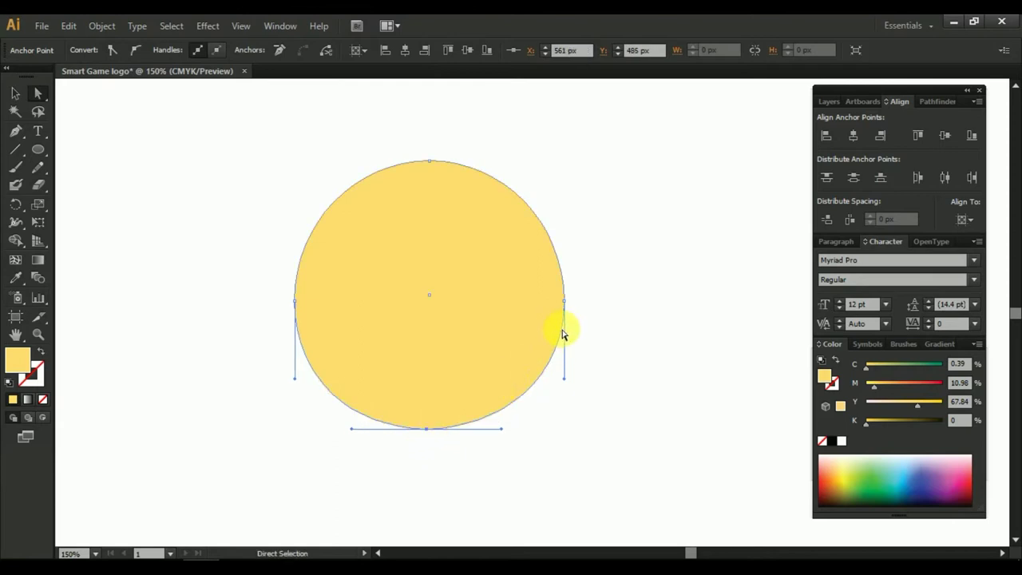
key(ctrl+z)
drag(429, 443, 430, 423)
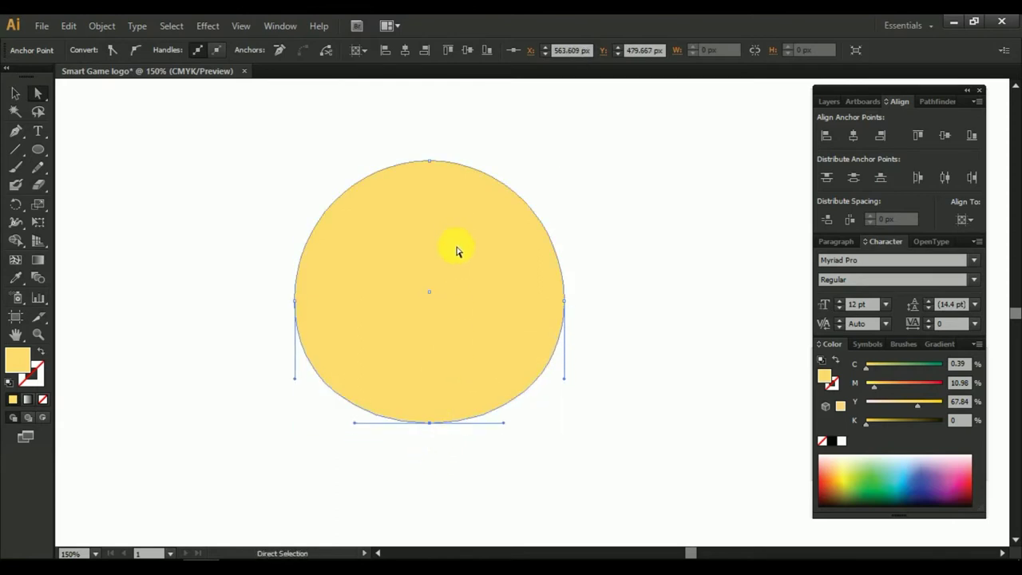
scroll(450, 308, up, 1)
click(564, 324)
key(Left)
key(Left)
key(Left)
key(Left)
key(Left)
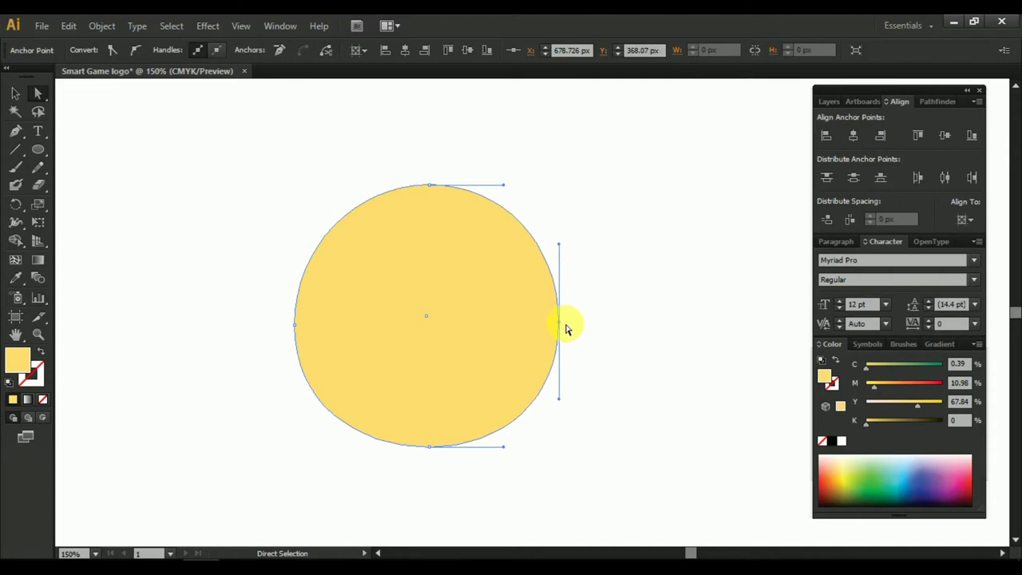
click(296, 325)
key(Right)
key(Right)
key(Right)
key(Right)
key(Right)
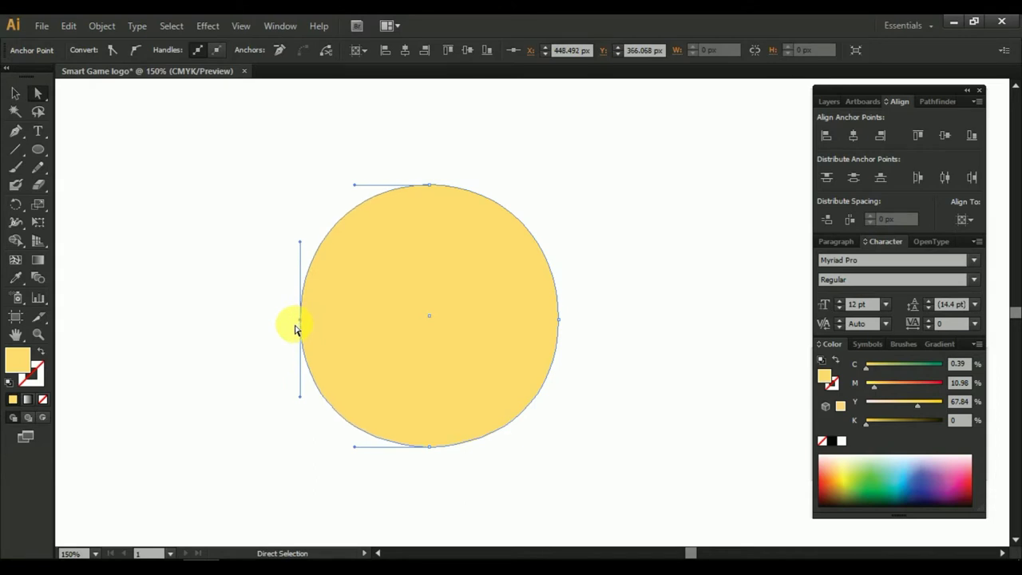
Drag the bottom anchor down for a fuller, egg-shaped head, then select it whole.
click(429, 451)
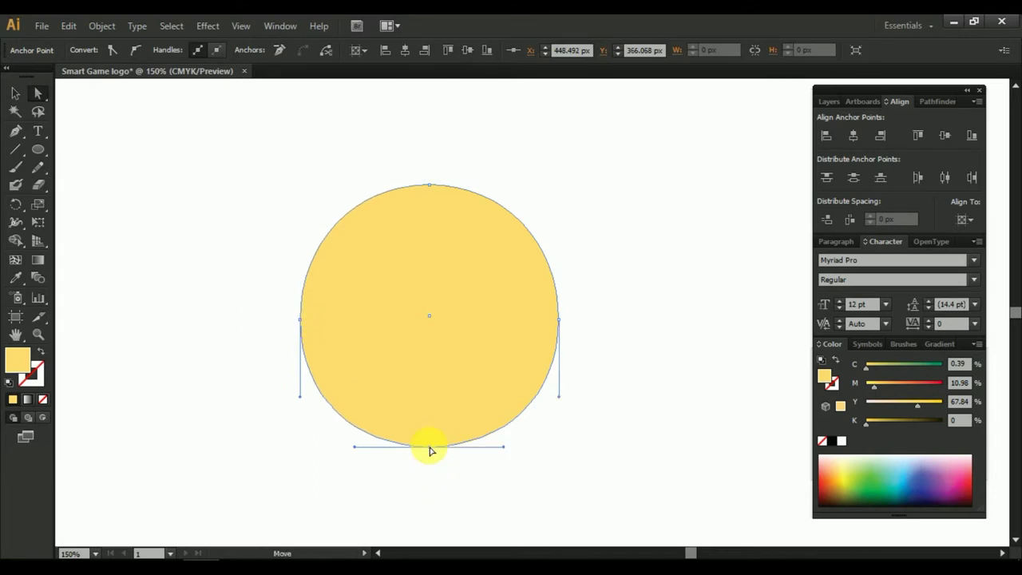
click(435, 472)
click(431, 452)
drag(431, 452, 432, 471)
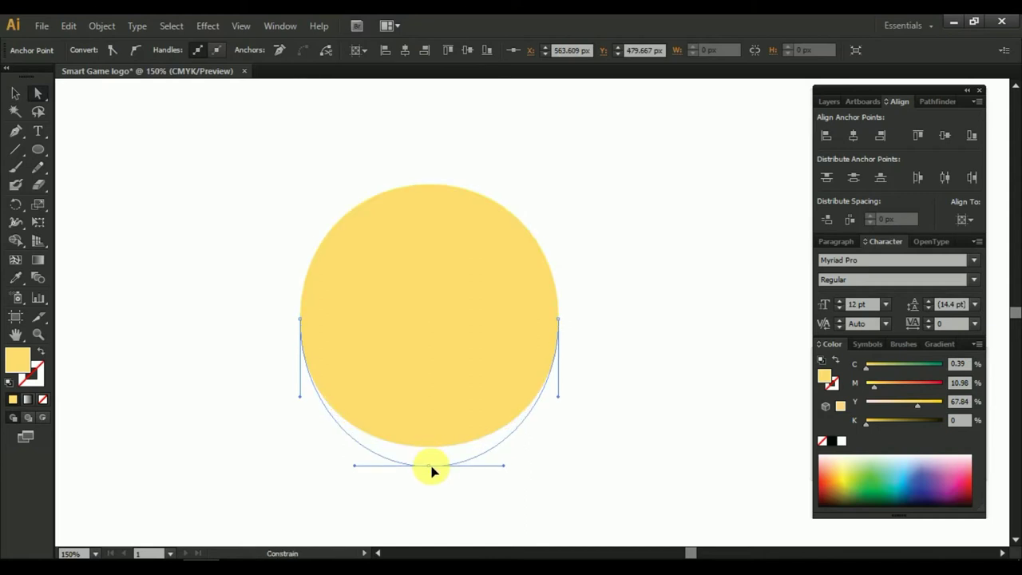
click(547, 475)
scroll(547, 476, down, 1)
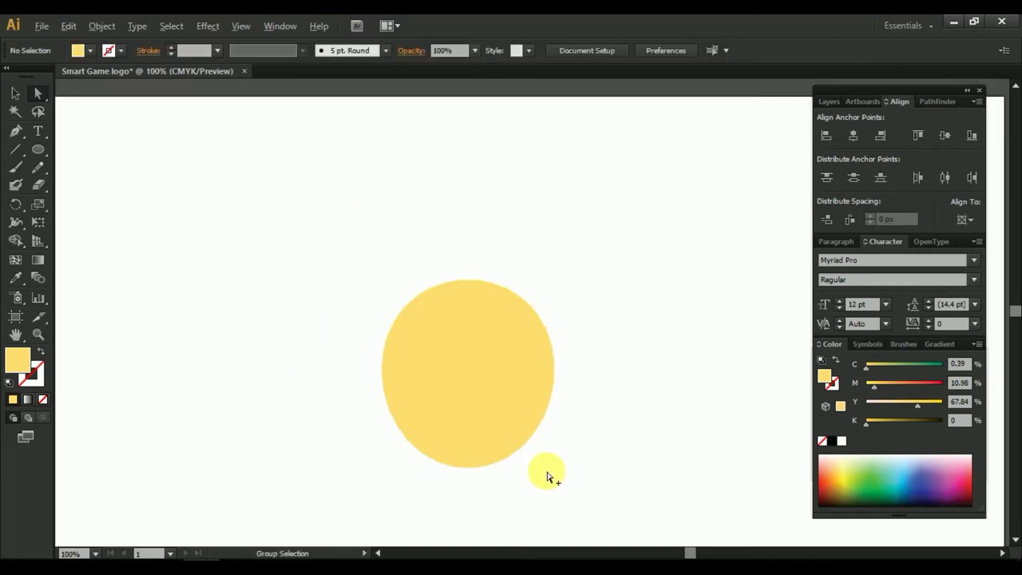
alt+click(469, 349)
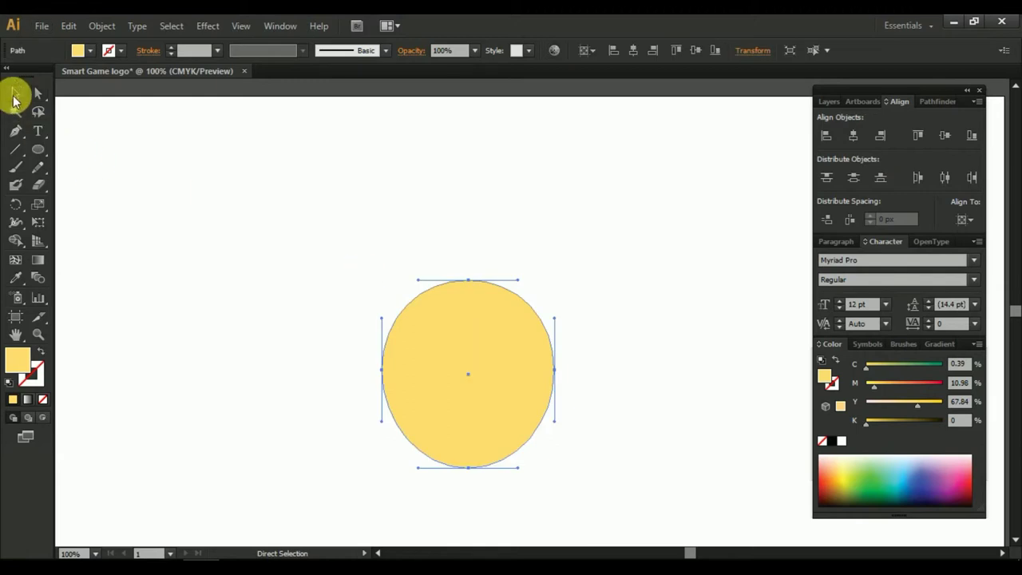
click(14, 98)
click(413, 296)
click(480, 339)
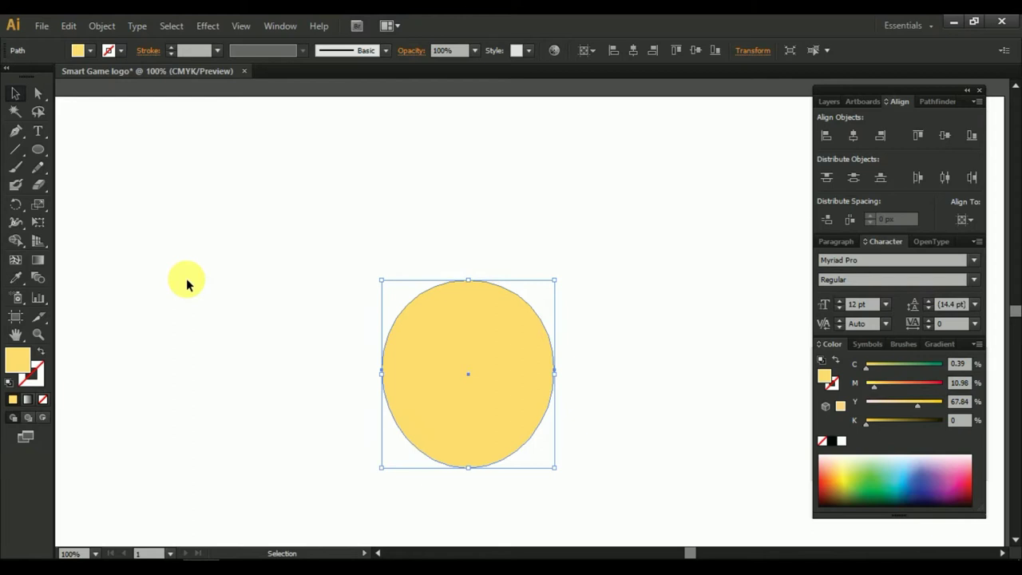
Show rulers, add a vertical centre guide and draw a stroked vertical line through the head.
key(ctrl+r)
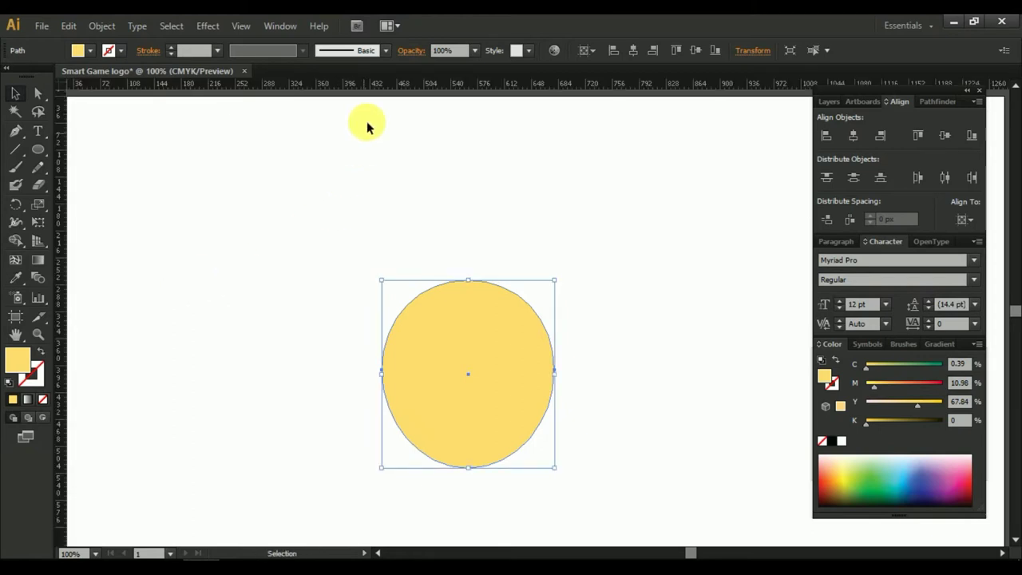
mouse_move(62, 399)
mouse_down()
mouse_move(466, 322)
mouse_move(468, 279)
mouse_up()
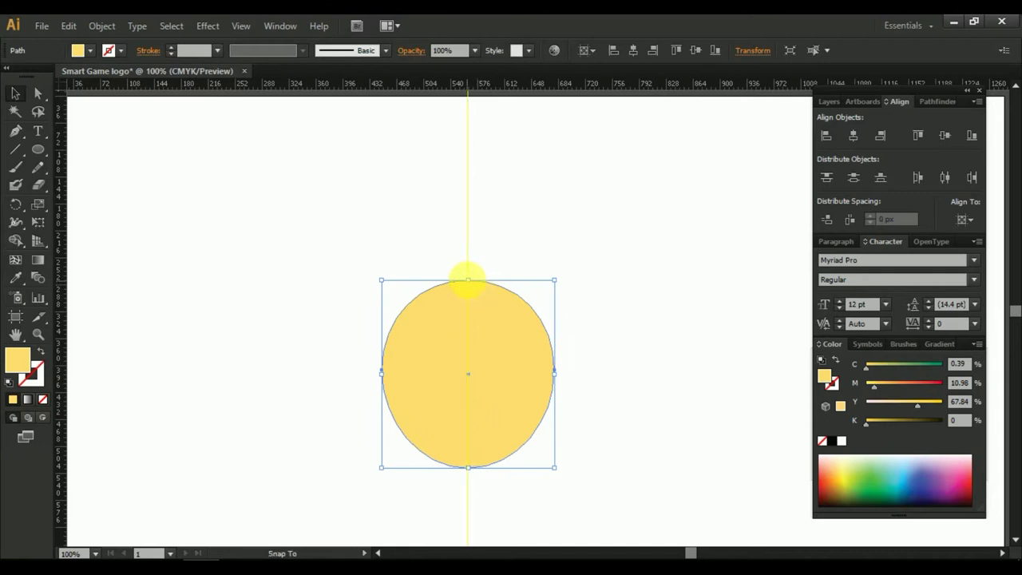
click(15, 149)
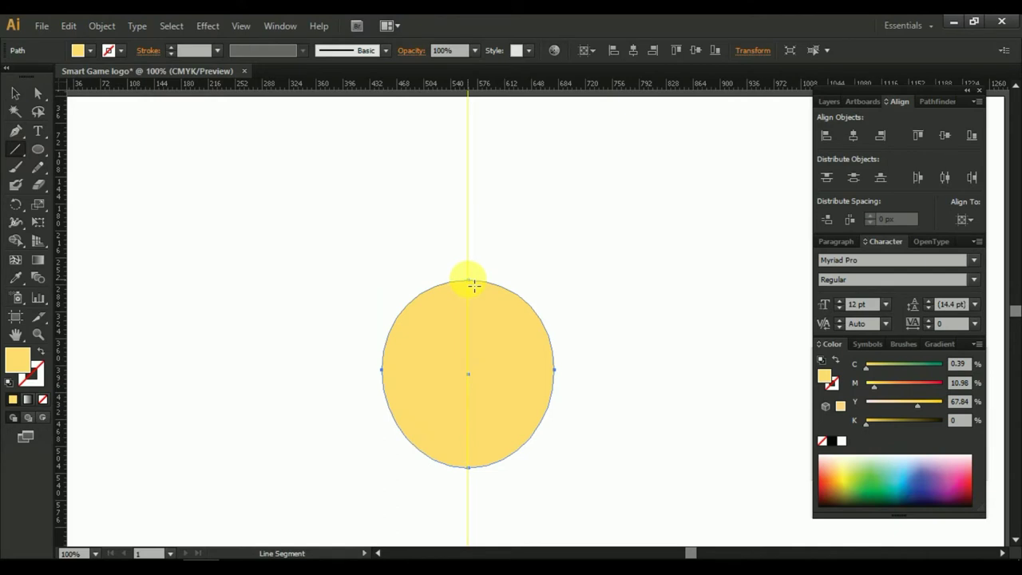
click(473, 285)
click(544, 333)
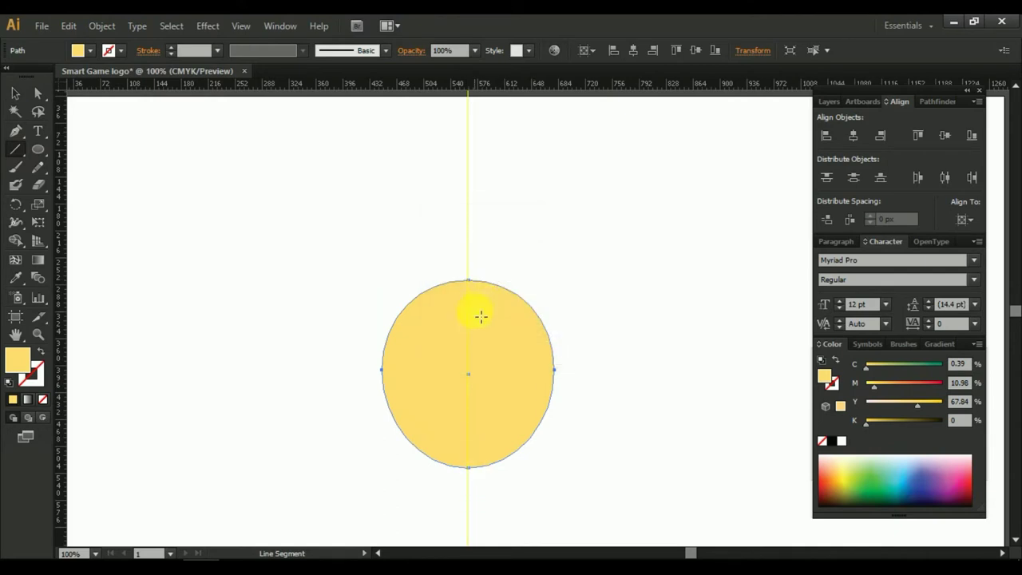
drag(473, 274, 474, 519)
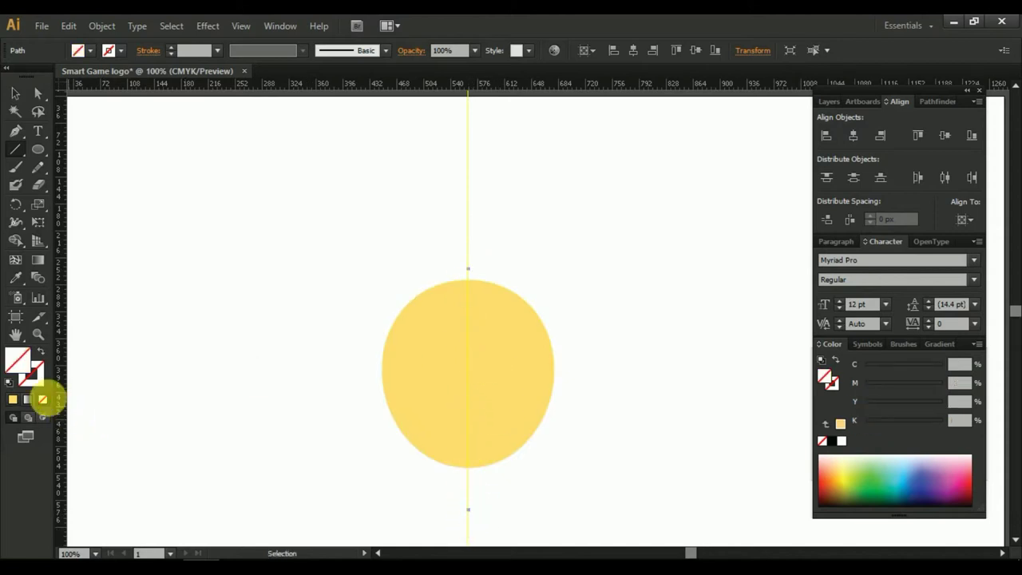
click(19, 401)
click(18, 400)
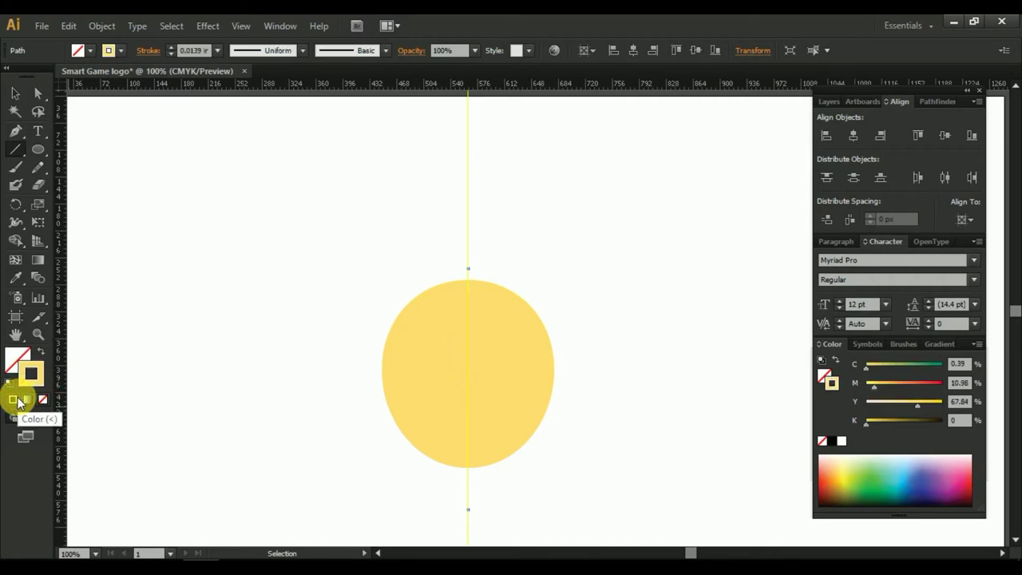
Split the head along the line with Divide Objects Below and verify the two halves.
click(89, 25)
mouse_move(118, 327)
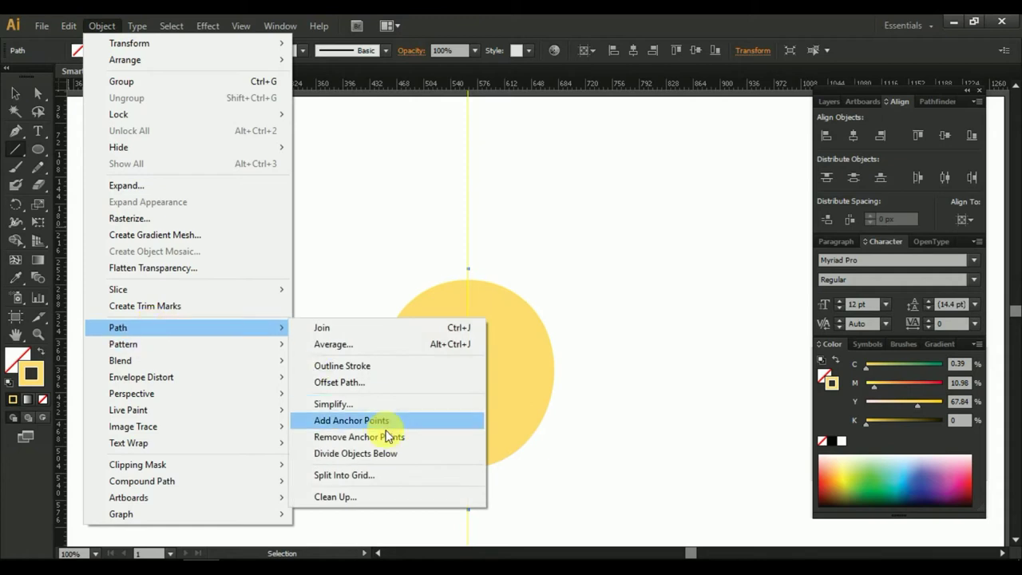
click(389, 453)
click(15, 93)
click(306, 217)
drag(530, 372, 549, 372)
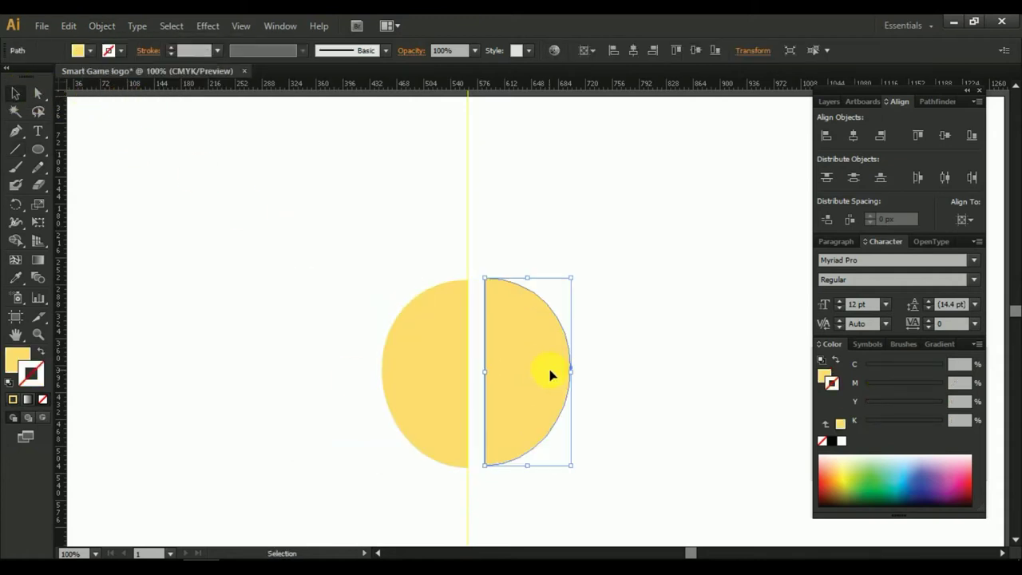
key(ctrl+z)
click(532, 240)
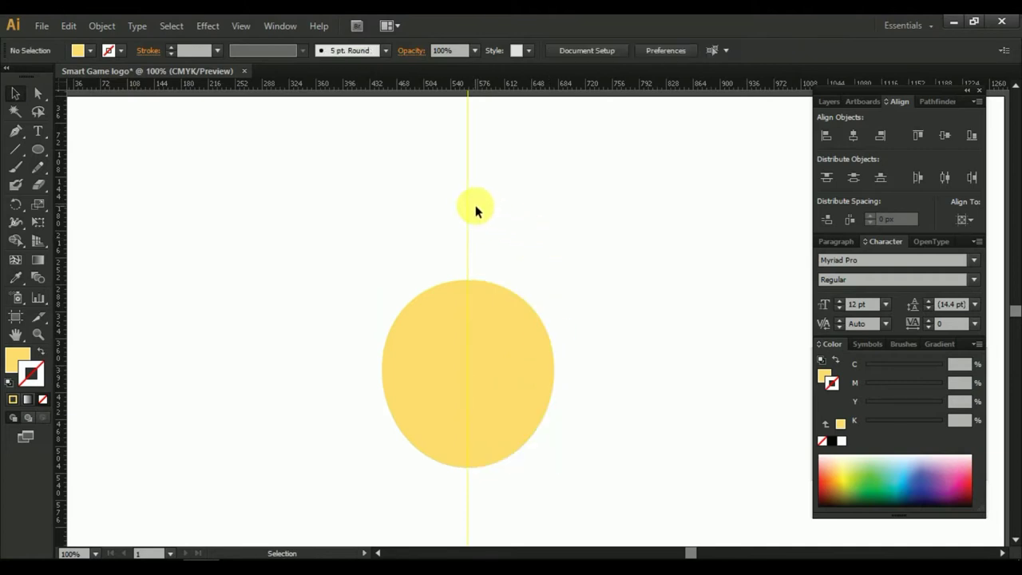
Unlock the guides and delete the vertical centre guide.
right_click(492, 202)
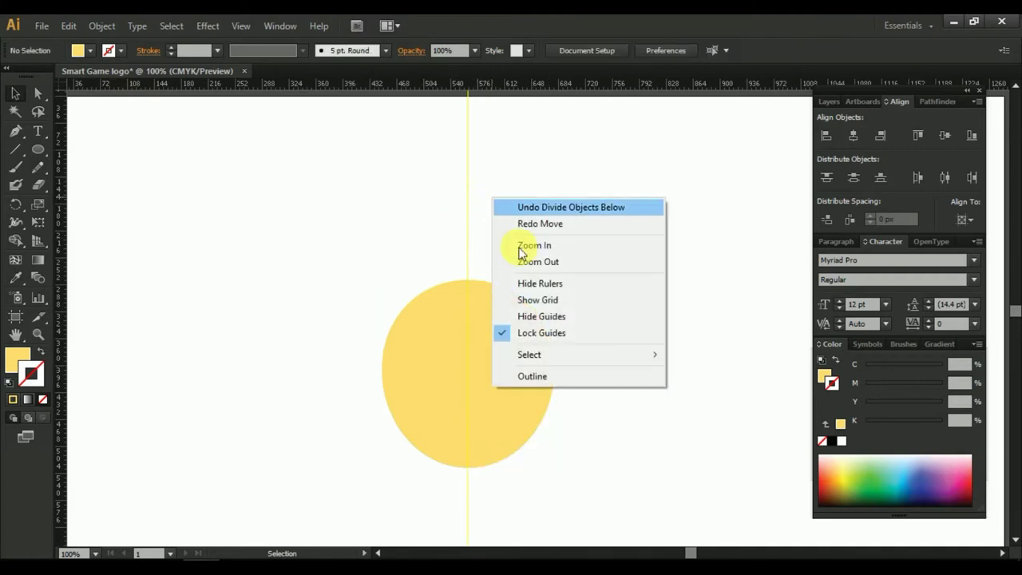
click(551, 337)
mouse_move(408, 202)
mouse_down()
mouse_move(482, 232)
mouse_move(571, 241)
mouse_up()
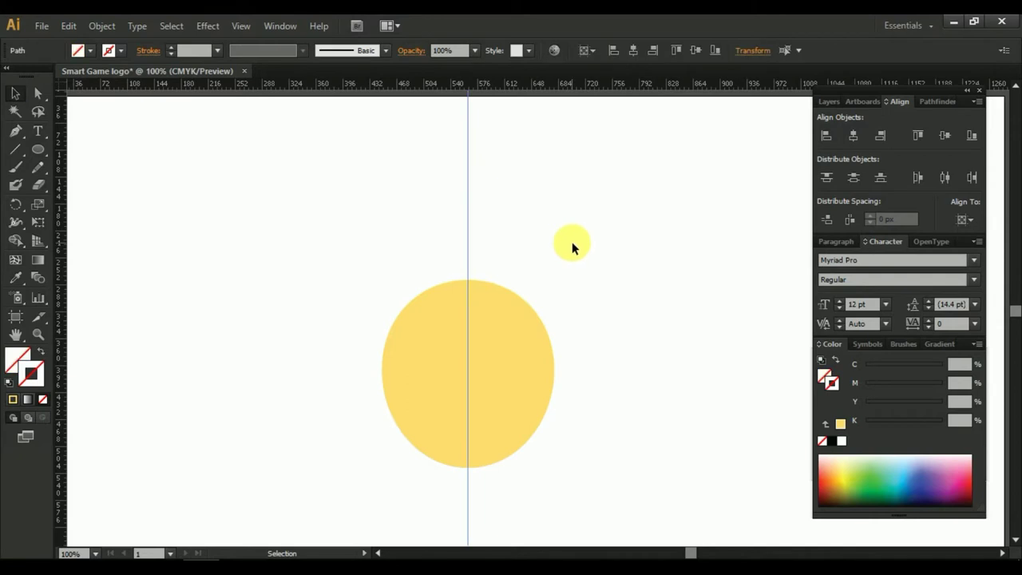
key(Delete)
click(522, 391)
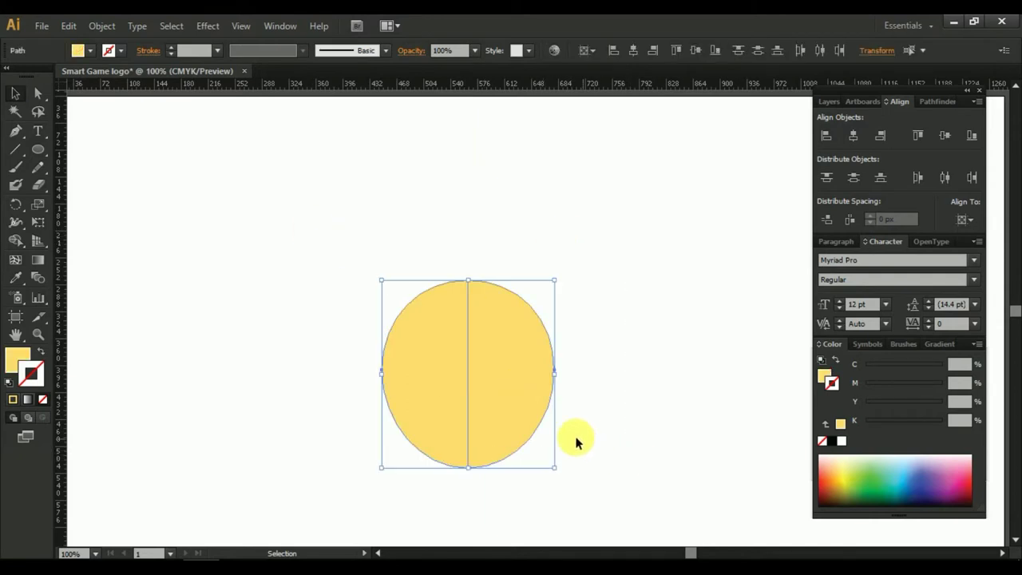
drag(577, 440, 587, 410)
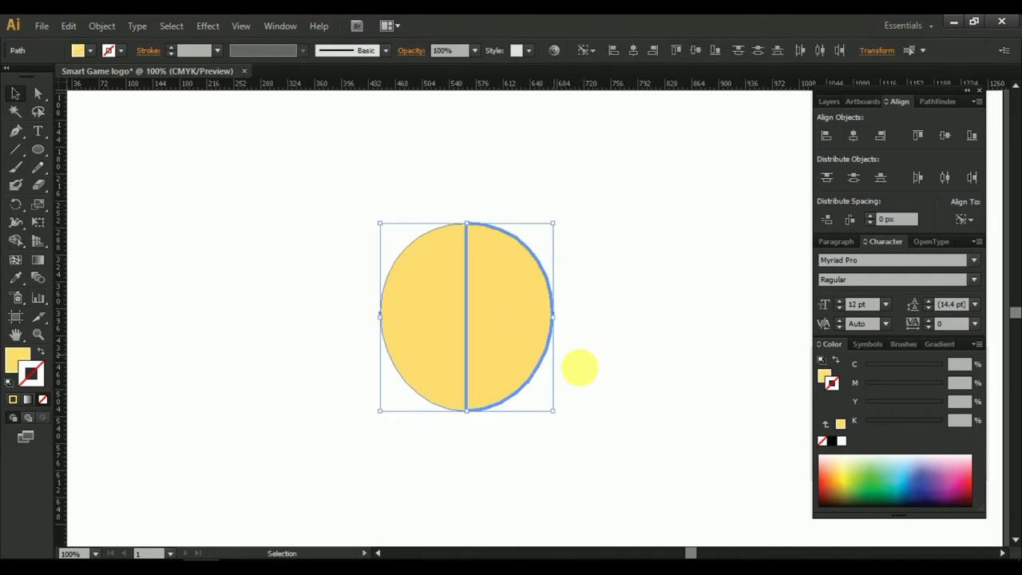
click(580, 365)
Fill the right half a deeper orange-yellow (M 21) with no stroke.
click(513, 339)
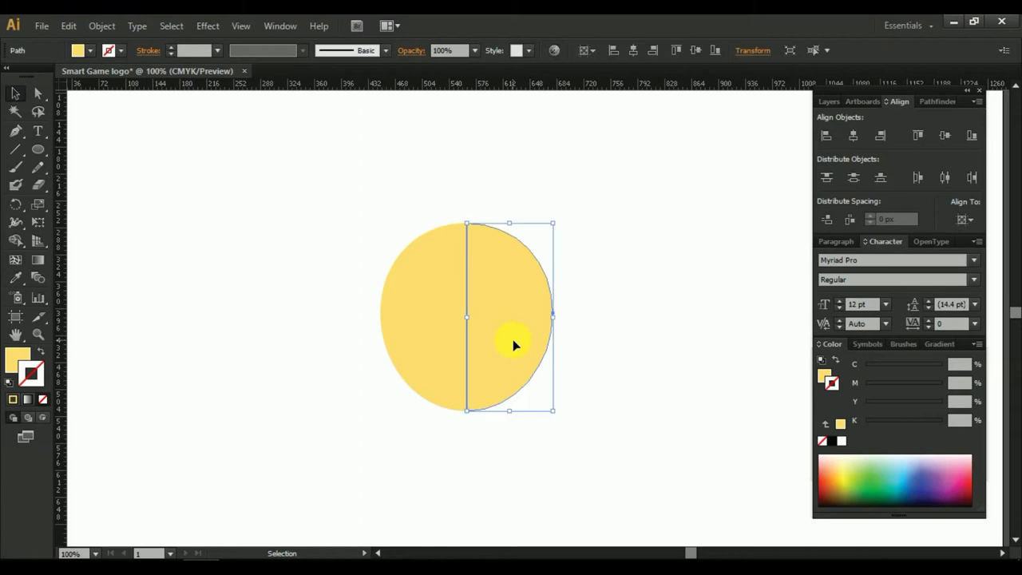
click(842, 480)
click(840, 484)
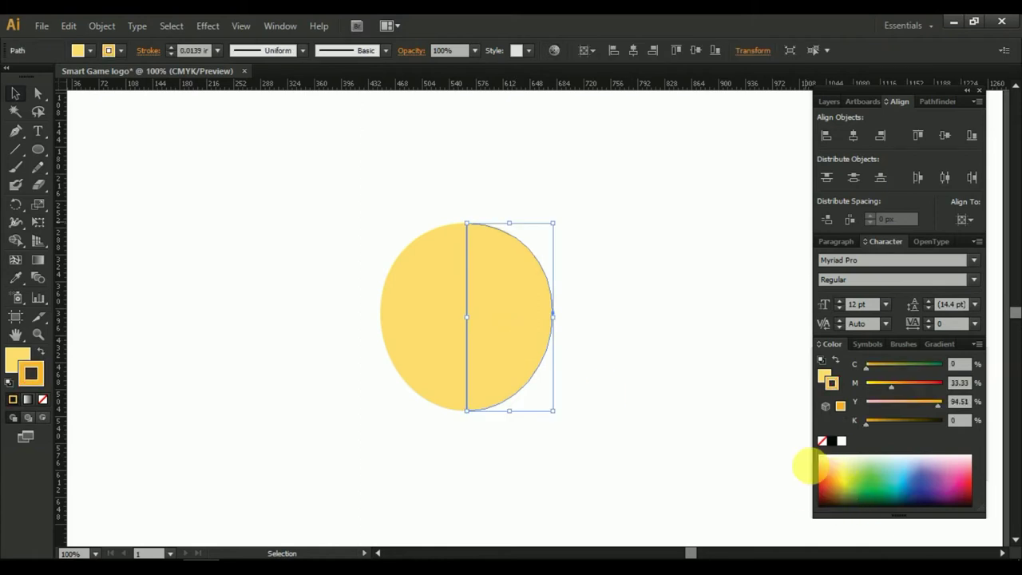
click(42, 399)
click(16, 355)
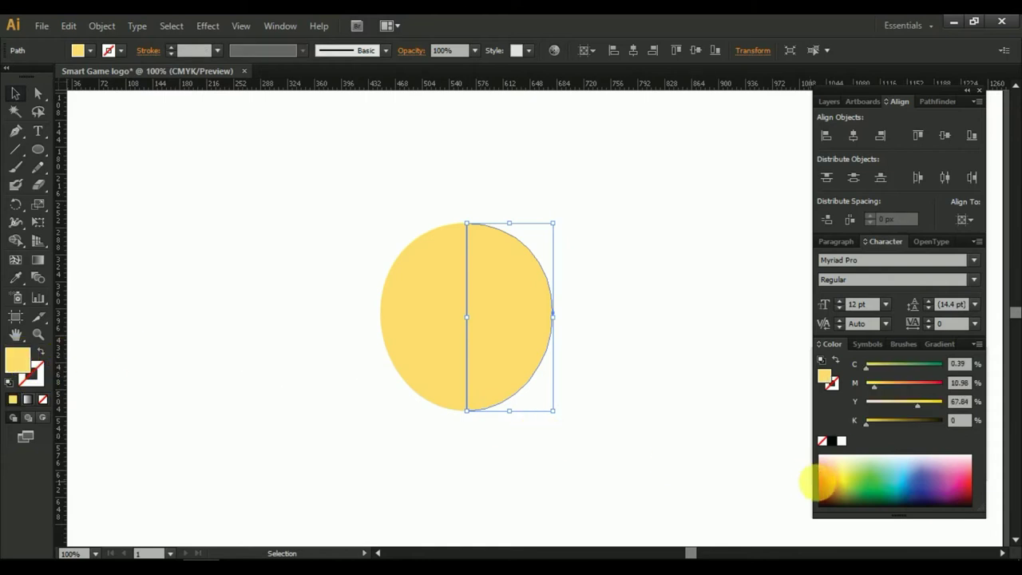
drag(876, 388, 883, 384)
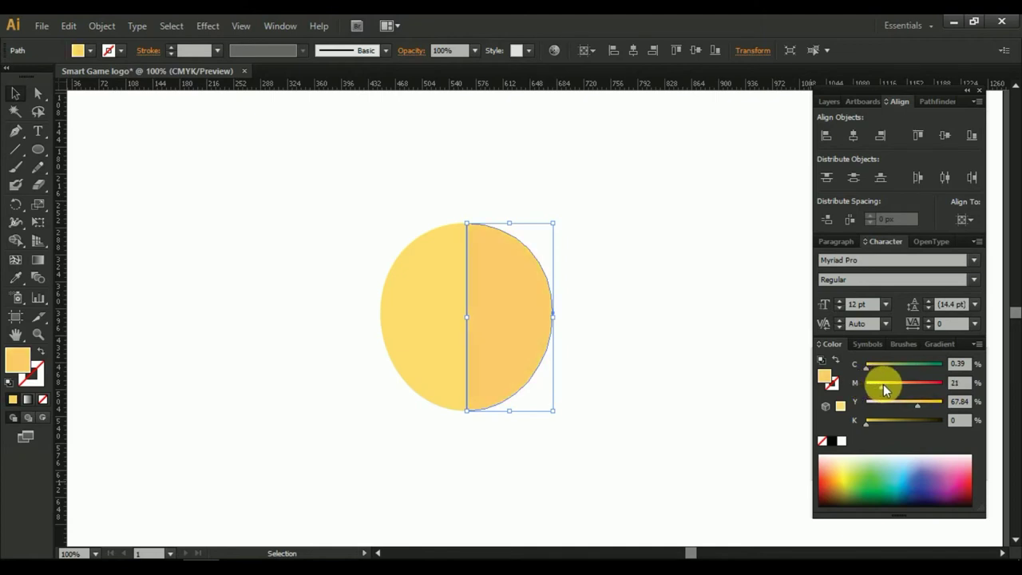
Lower the left half's yellow to Y 63 for a paler tone.
click(459, 355)
drag(921, 403, 913, 403)
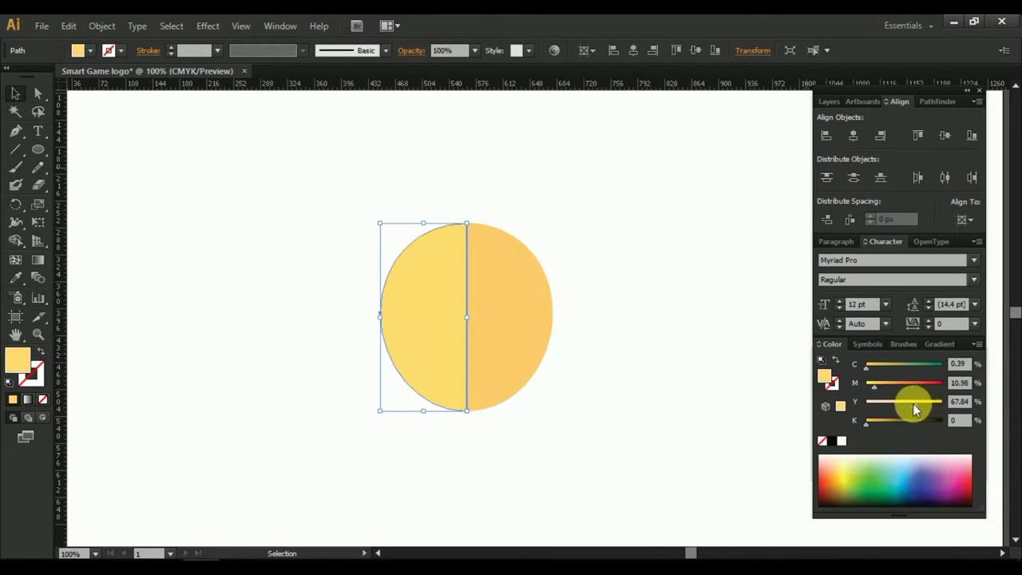
click(695, 374)
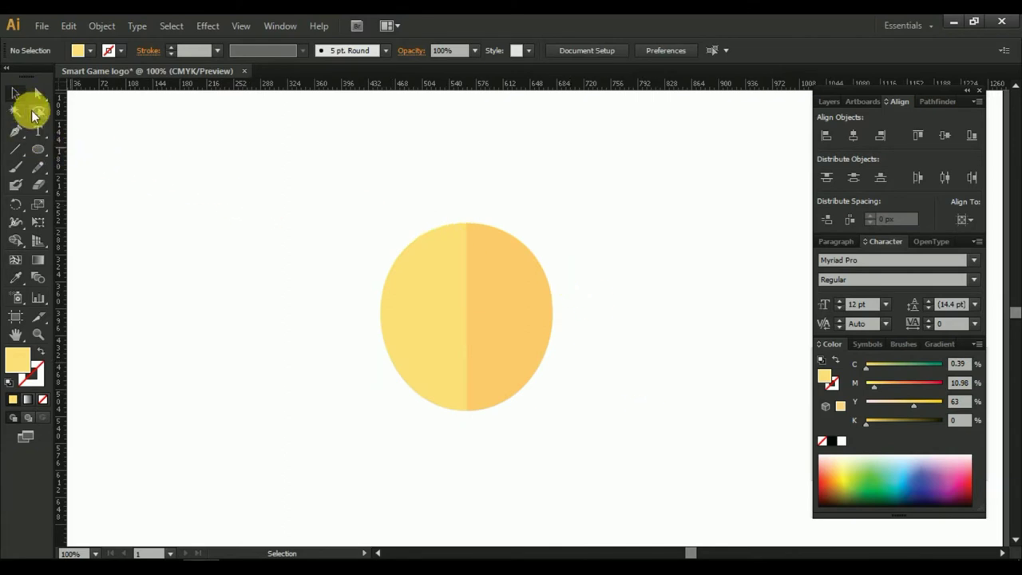
Group the two halves of the head.
drag(327, 222, 630, 409)
right_click(461, 289)
click(534, 355)
click(607, 325)
click(528, 315)
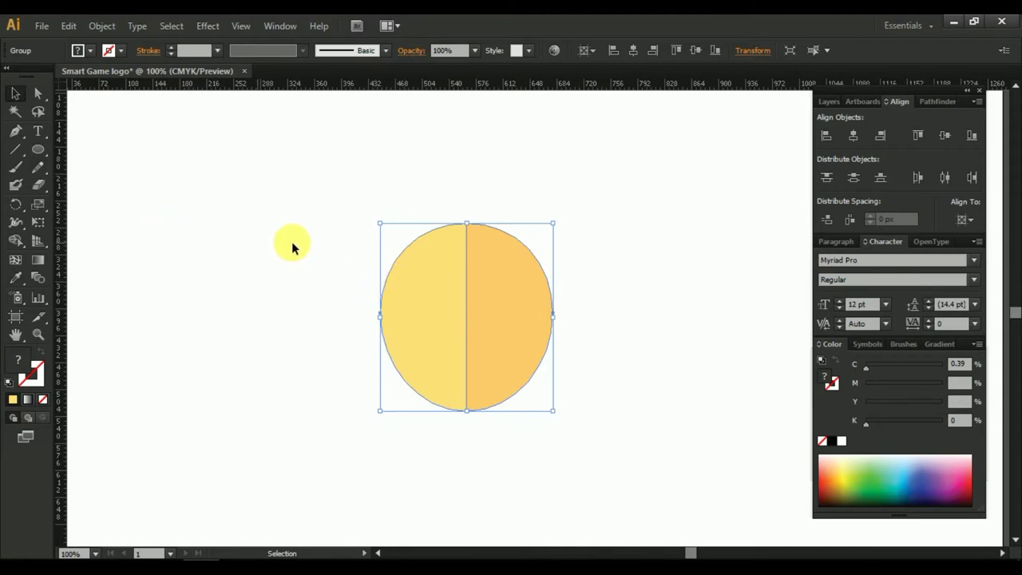
Place a horizontal guide across the head's middle, release it into a line, and lock guides.
drag(462, 98, 380, 318)
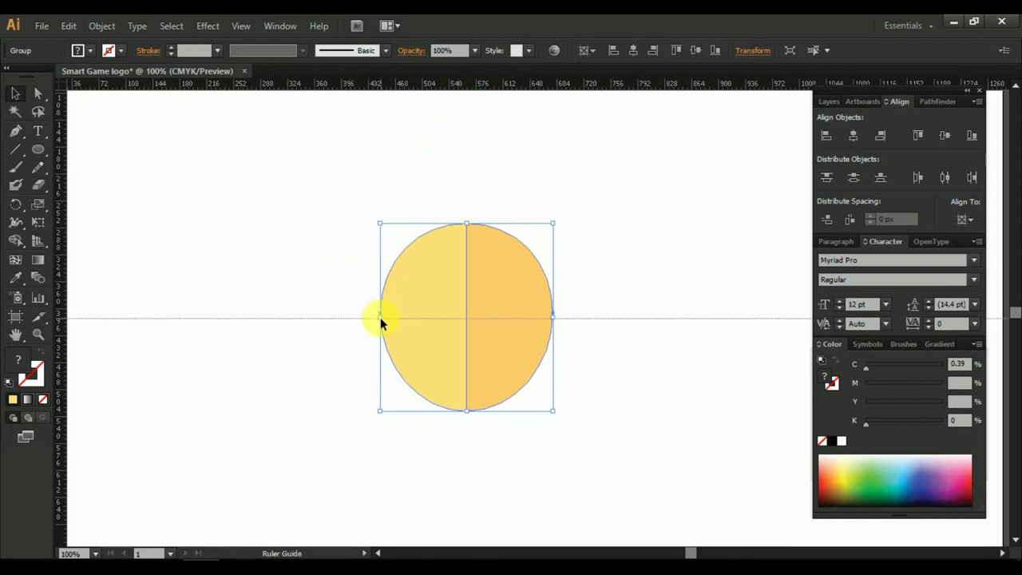
drag(381, 319, 381, 319)
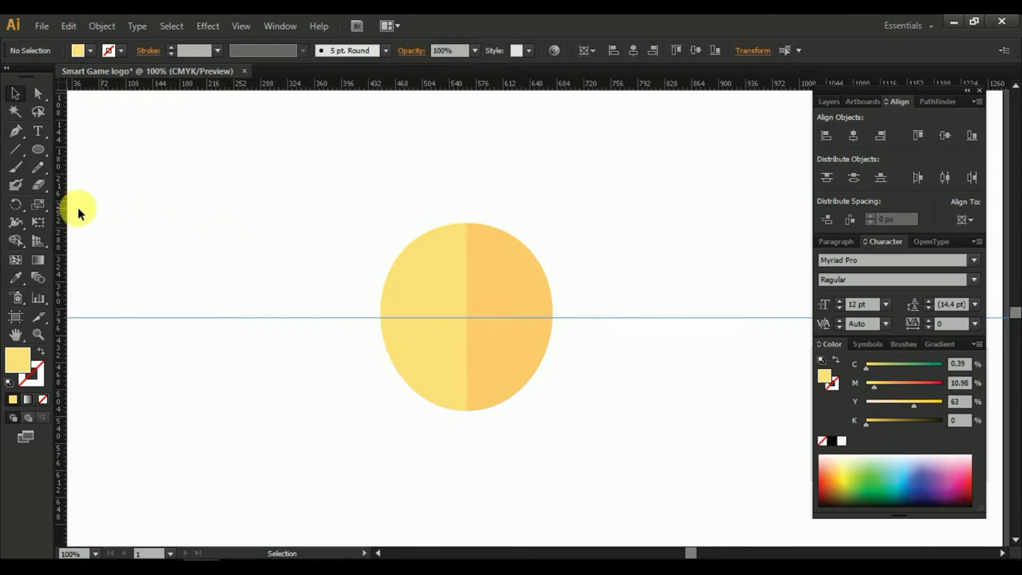
right_click(254, 225)
click(298, 328)
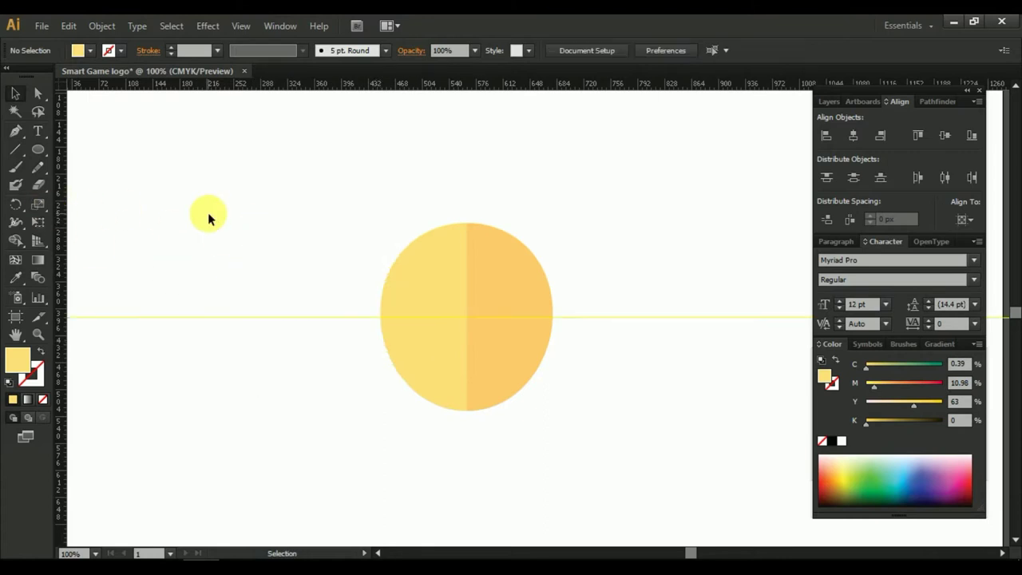
right_click(216, 231)
click(272, 366)
drag(524, 346, 495, 348)
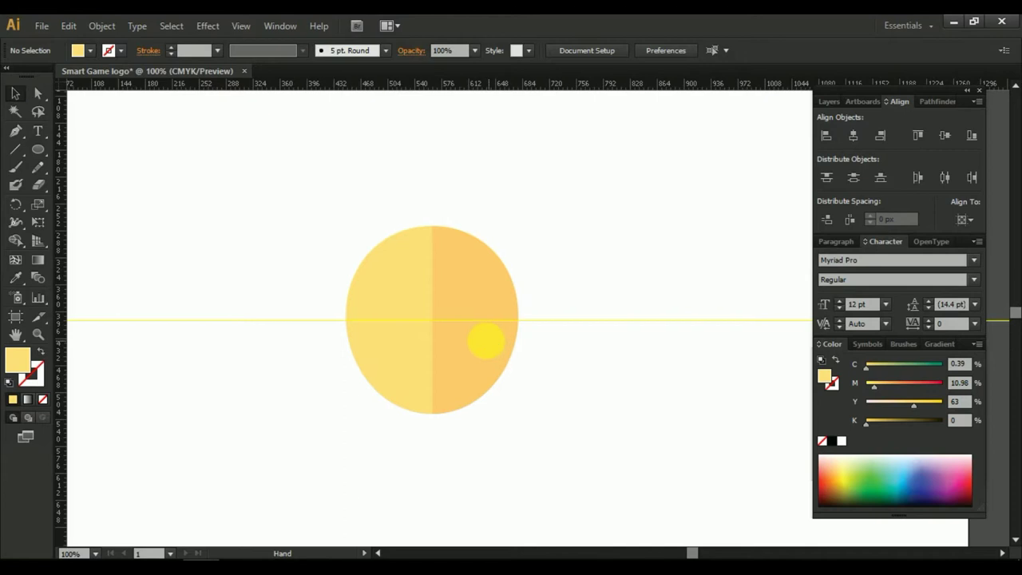
scroll(422, 339, up, 1)
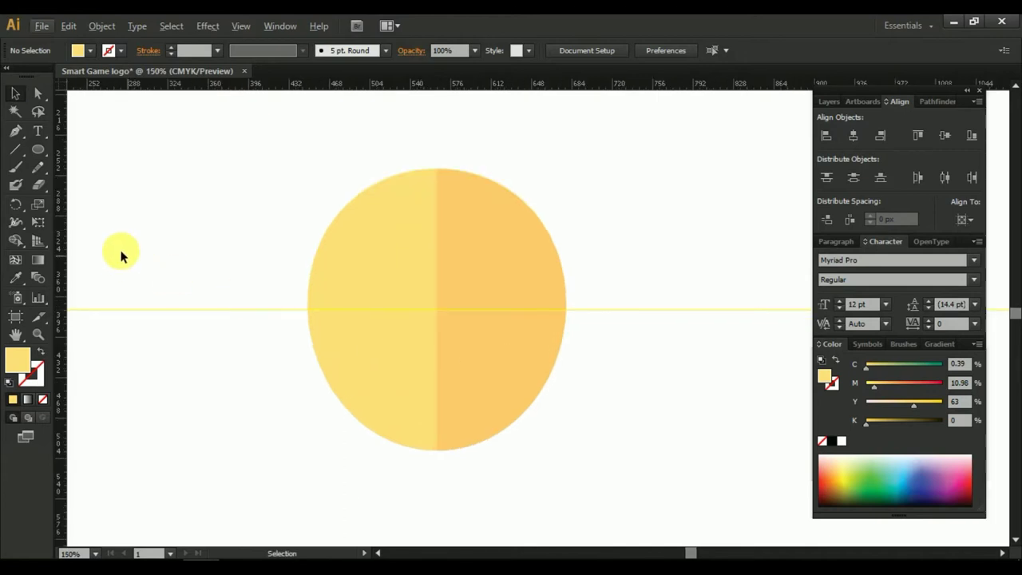
Draw a wide ellipse over the head's lower half, centred on the horizontal guide.
click(38, 149)
drag(292, 263, 595, 429)
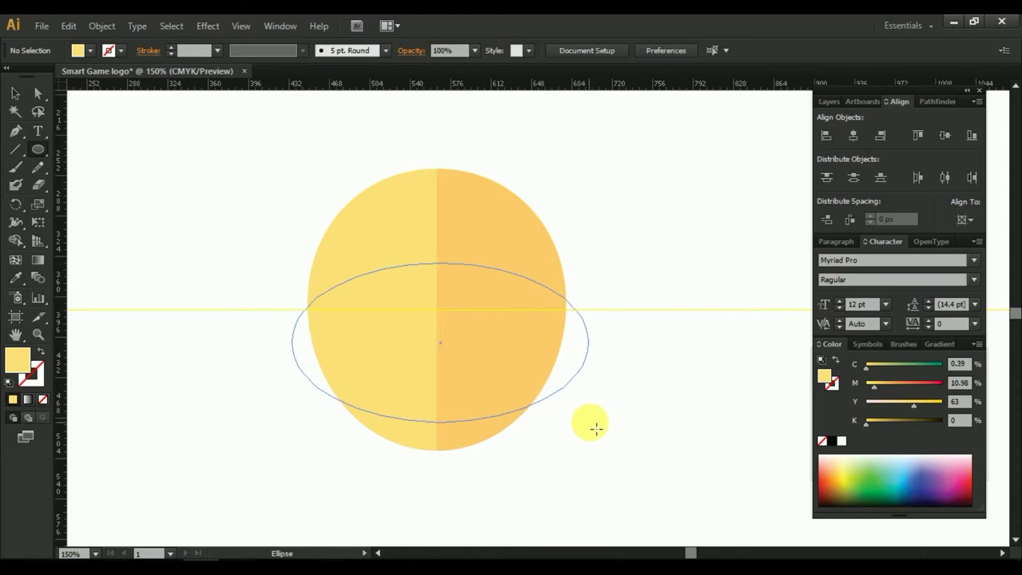
mouse_move(594, 429)
mouse_down()
mouse_move(592, 453)
mouse_move(587, 447)
mouse_up()
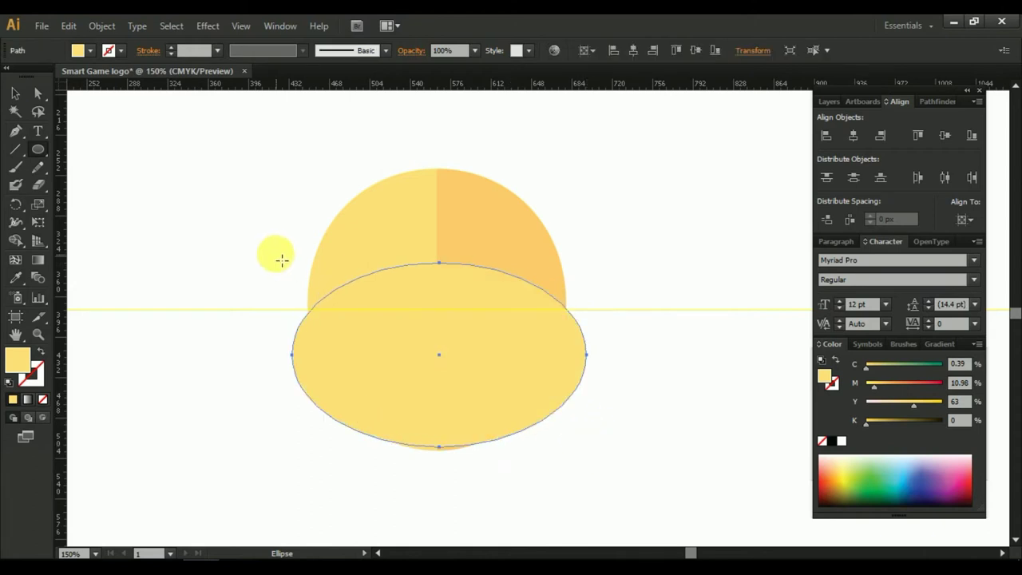
click(15, 92)
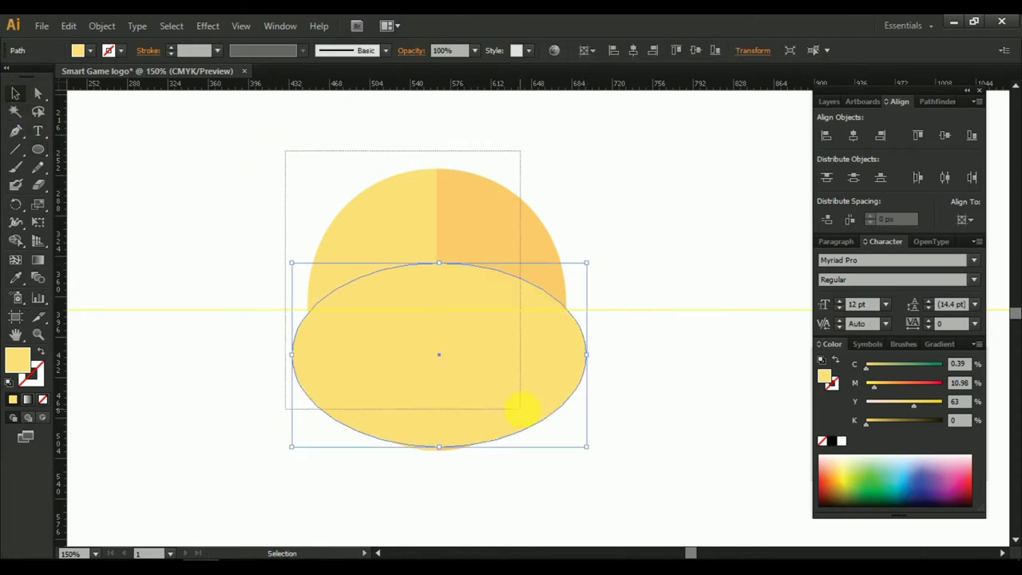
Horizontally centre all the head shapes with Horizontal Align Center.
drag(285, 155, 522, 405)
click(961, 218)
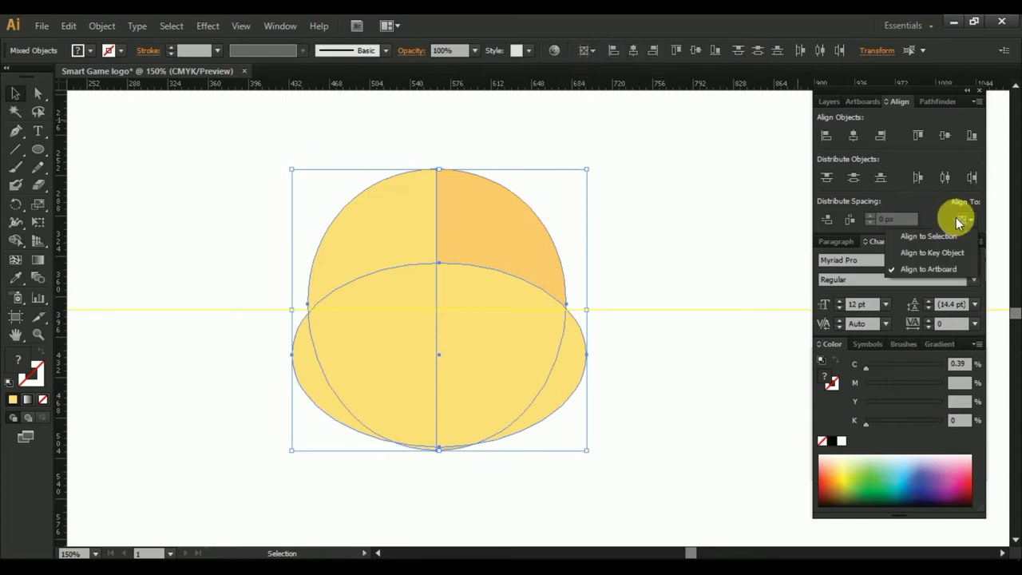
click(941, 234)
click(851, 135)
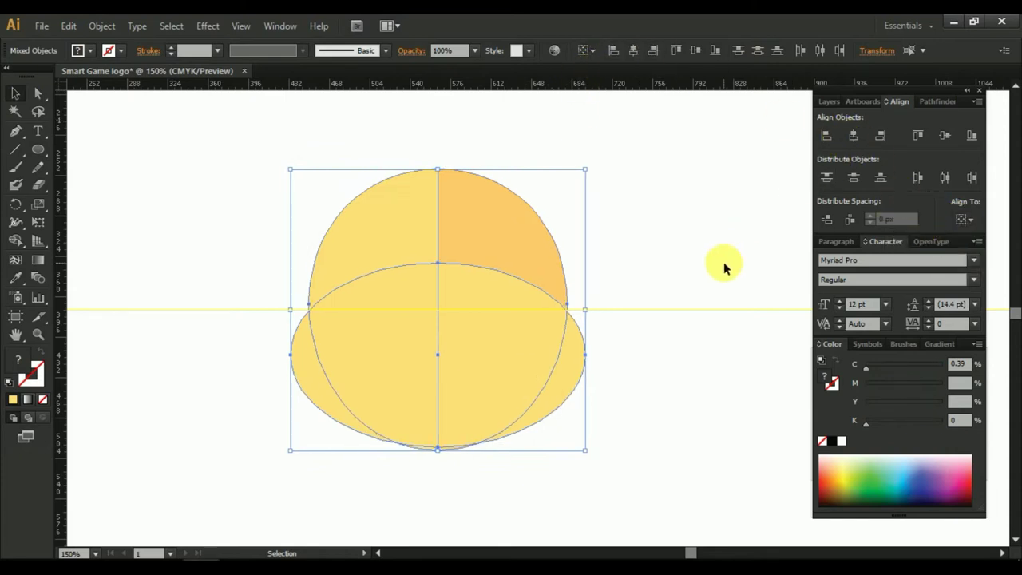
click(691, 416)
Nudge the lower ellipse up slightly with the arrow key.
click(493, 352)
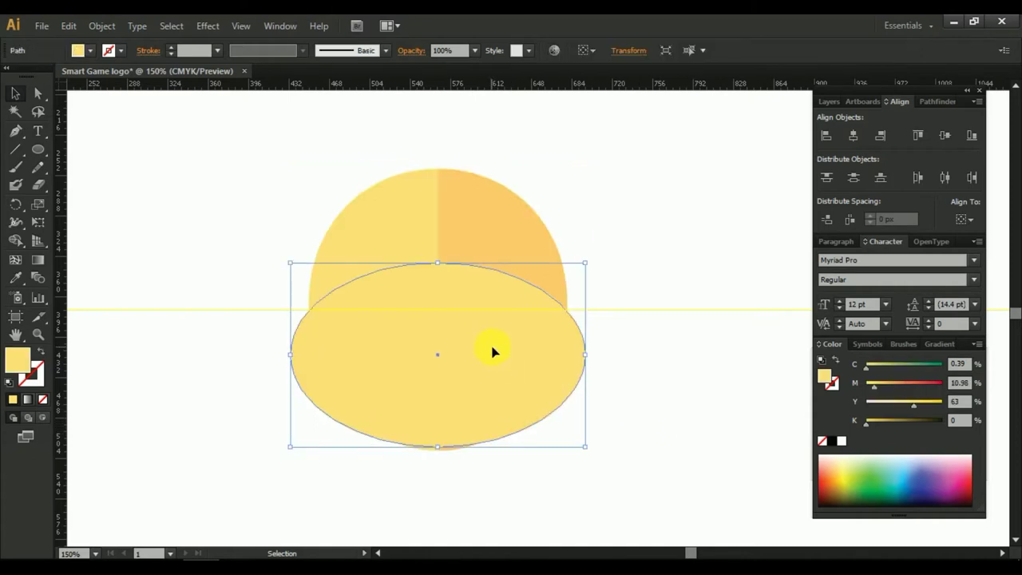
key(Up)
key(Up)
key(Up)
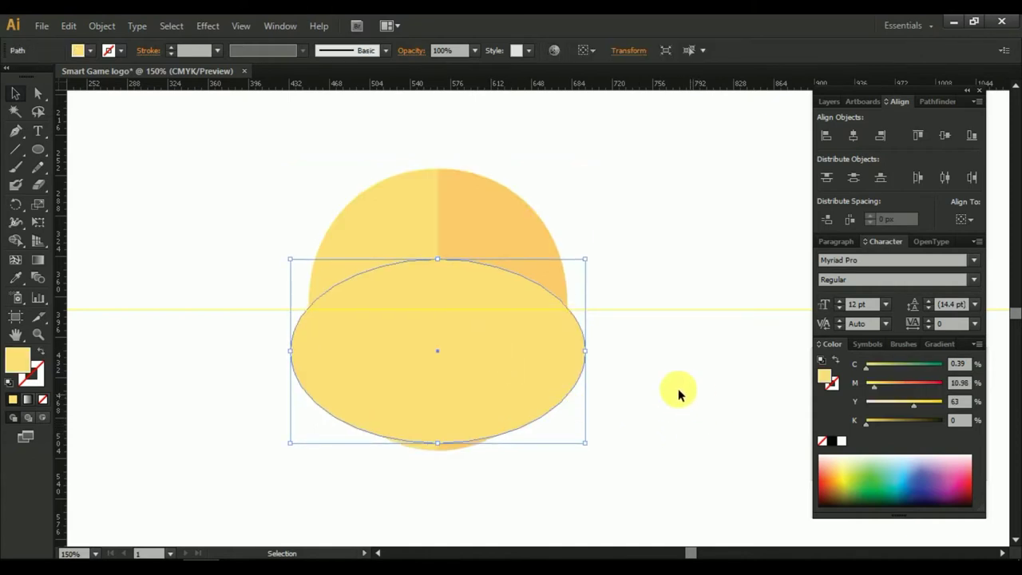
click(678, 395)
drag(553, 387, 481, 345)
click(481, 345)
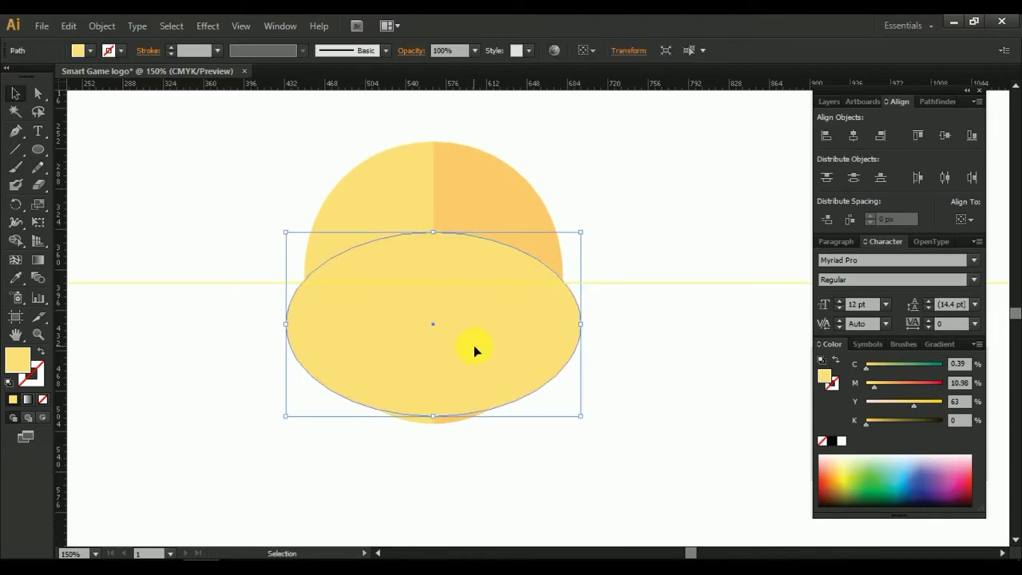
Draw a small eye ellipse and copy it to the right.
click(41, 151)
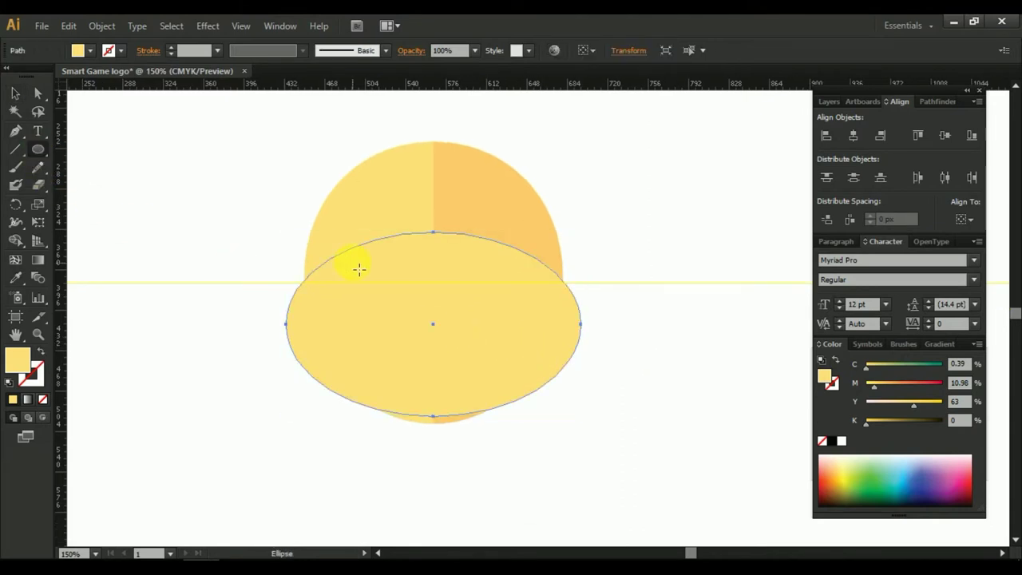
drag(297, 252, 414, 339)
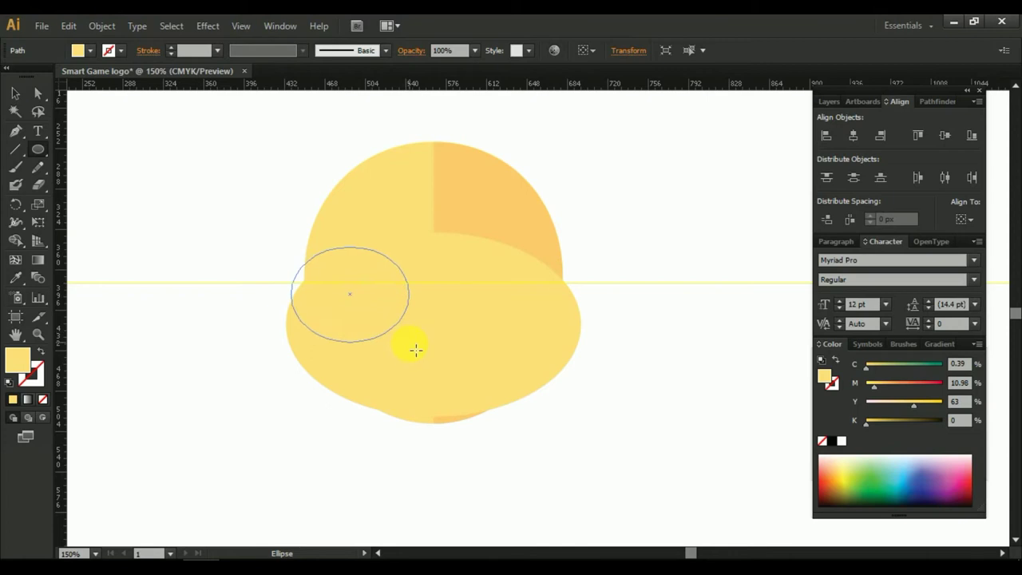
click(16, 92)
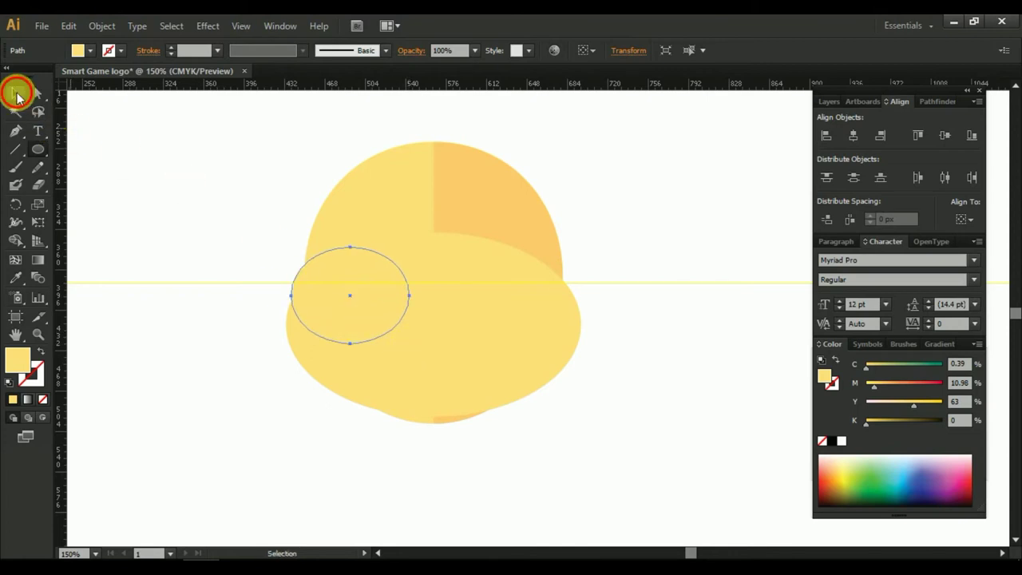
mouse_move(361, 298)
mouse_down()
mouse_move(516, 303)
mouse_move(498, 305)
mouse_up()
click(388, 294)
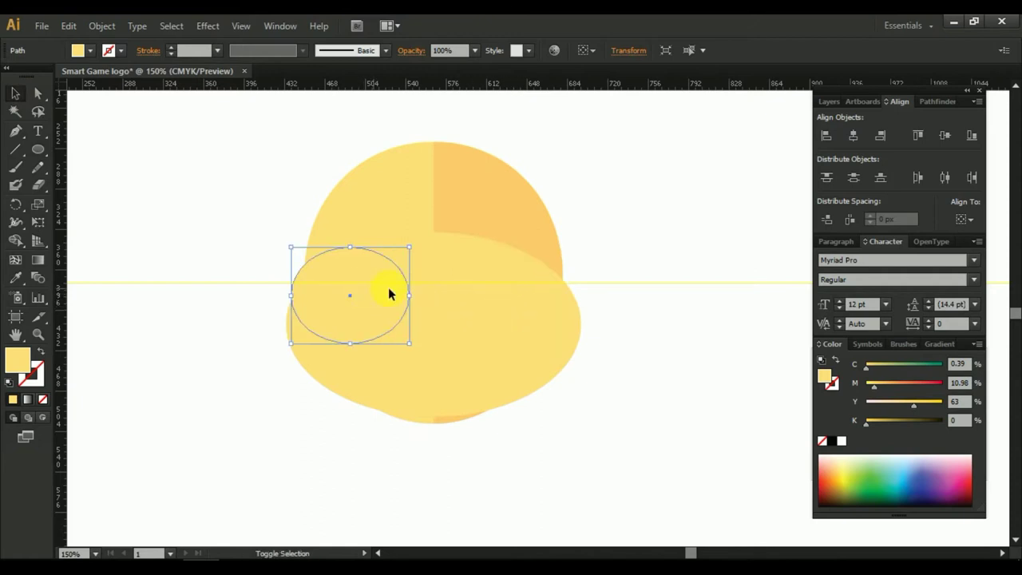
shift+click(497, 298)
Group the two eye ellipses and centre them horizontally on the face.
right_click(497, 298)
click(543, 369)
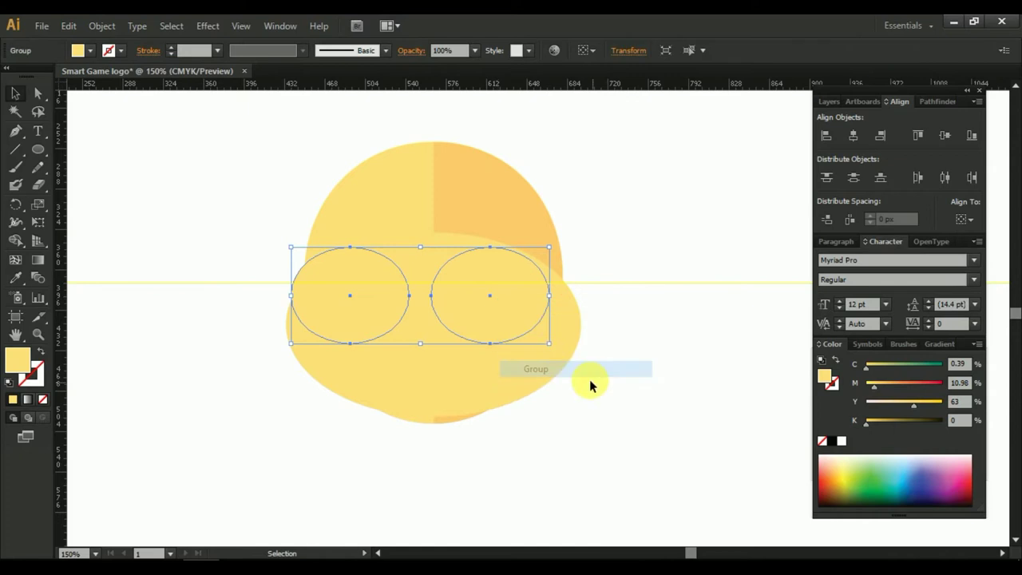
shift+click(524, 377)
click(851, 136)
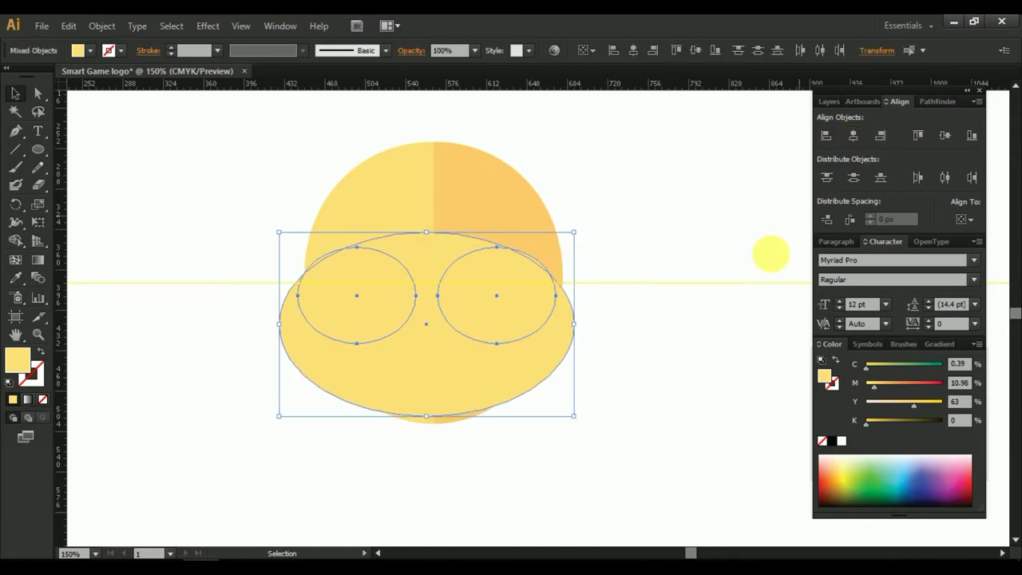
click(653, 374)
click(375, 299)
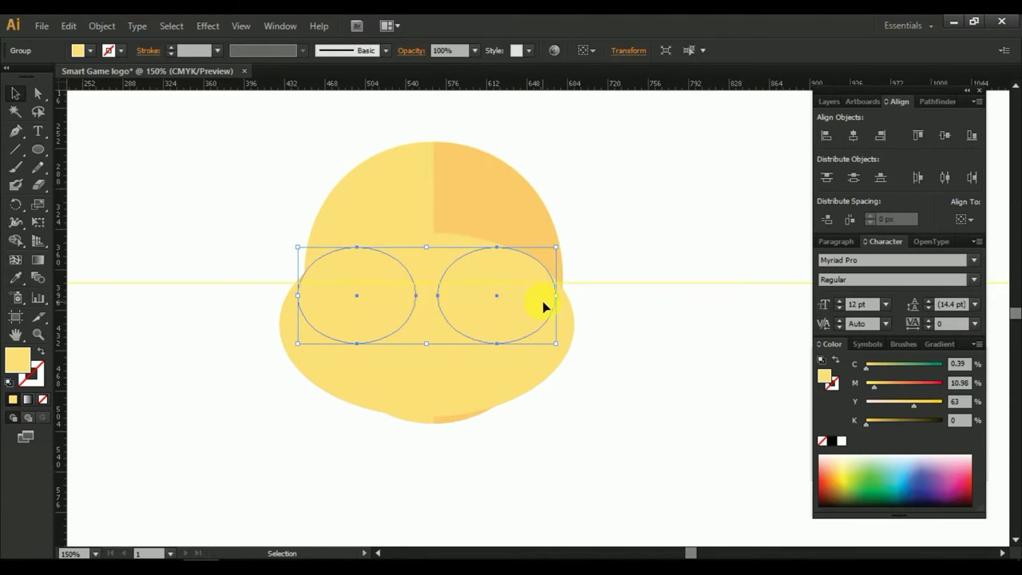
scroll(429, 310, up, 1)
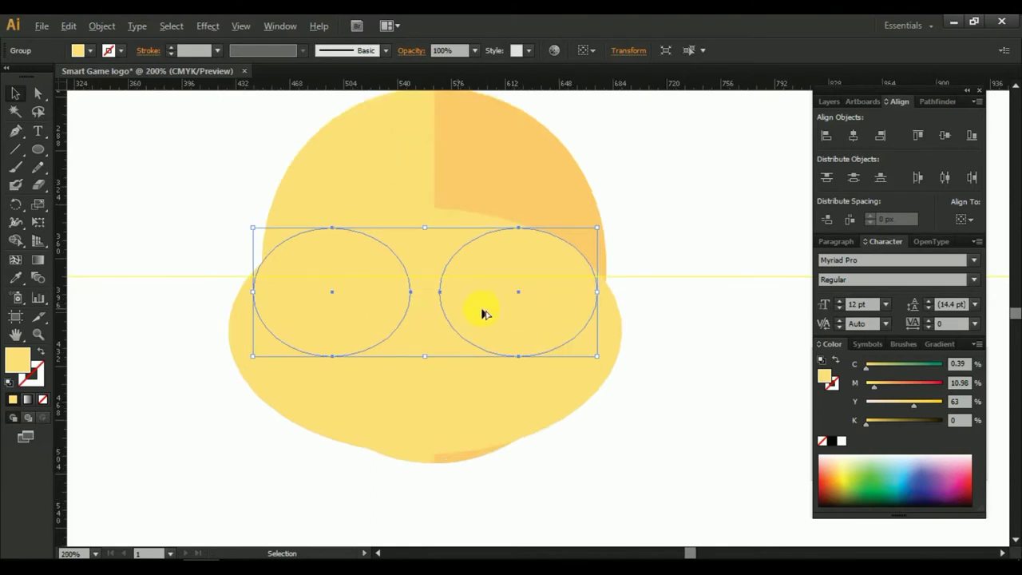
Inside the eye group, widen the right eye and replace the left with its copy.
double_click(515, 300)
click(457, 307)
drag(445, 299, 431, 301)
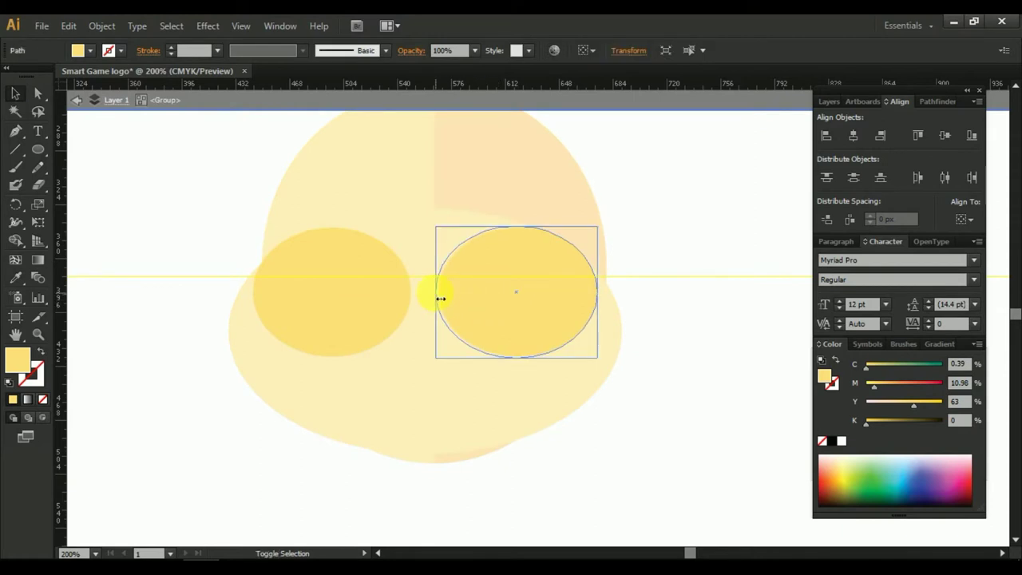
click(376, 294)
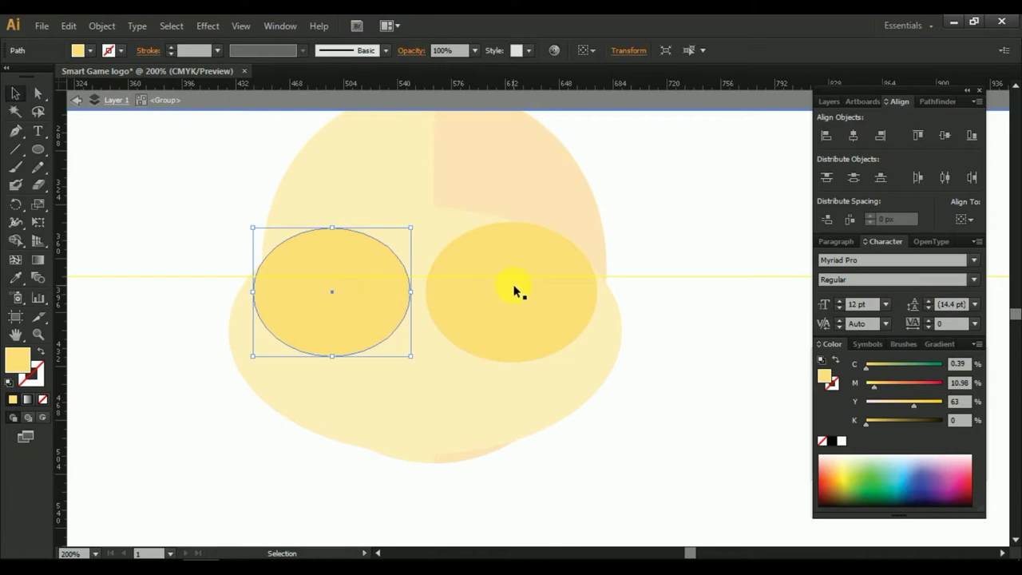
key(Delete)
mouse_move(540, 282)
mouse_down()
mouse_move(379, 293)
mouse_move(391, 294)
mouse_up()
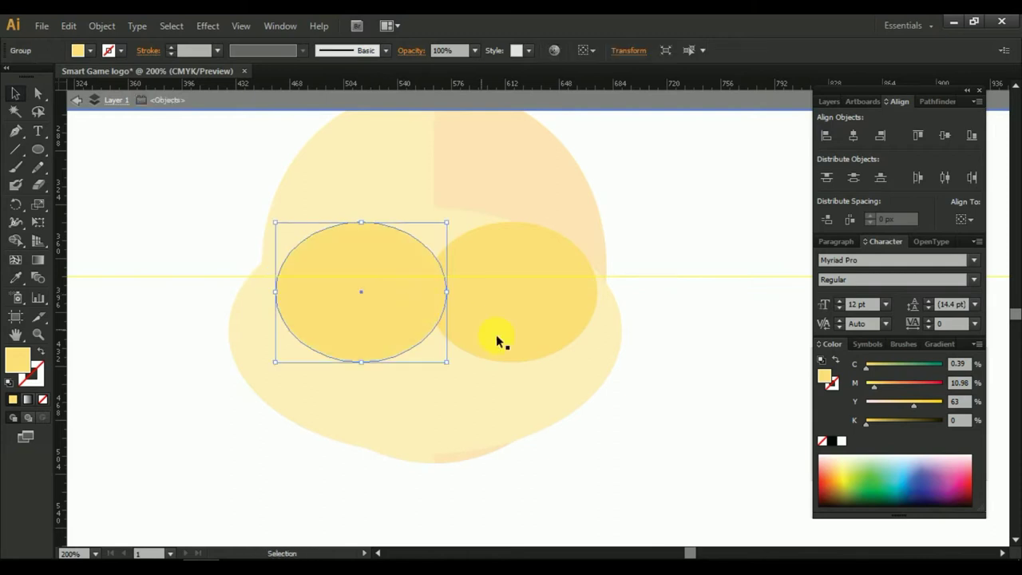
double_click(650, 406)
Centre the overlapping eye pair horizontally on the wide face ellipse.
click(457, 284)
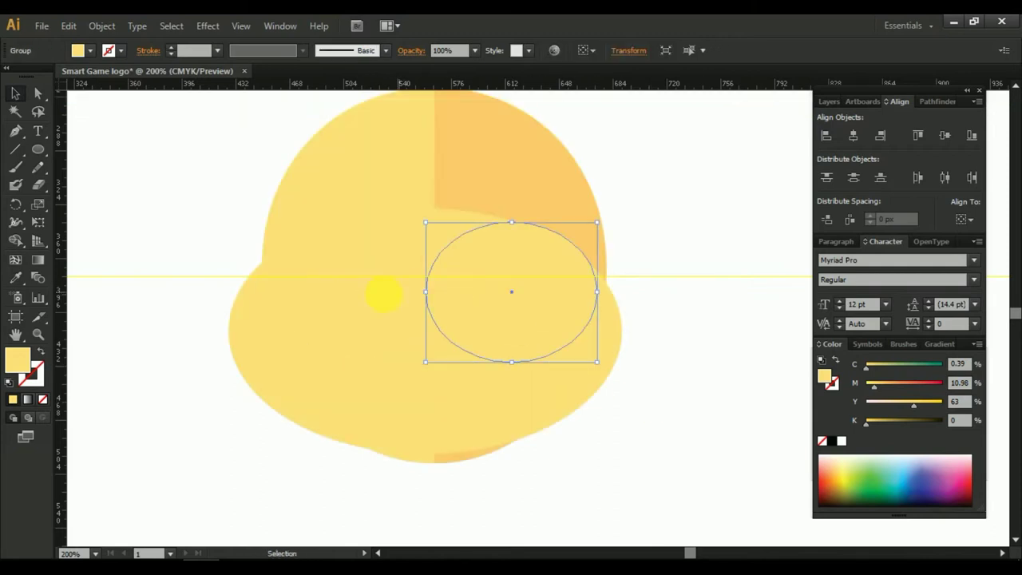
shift+click(383, 292)
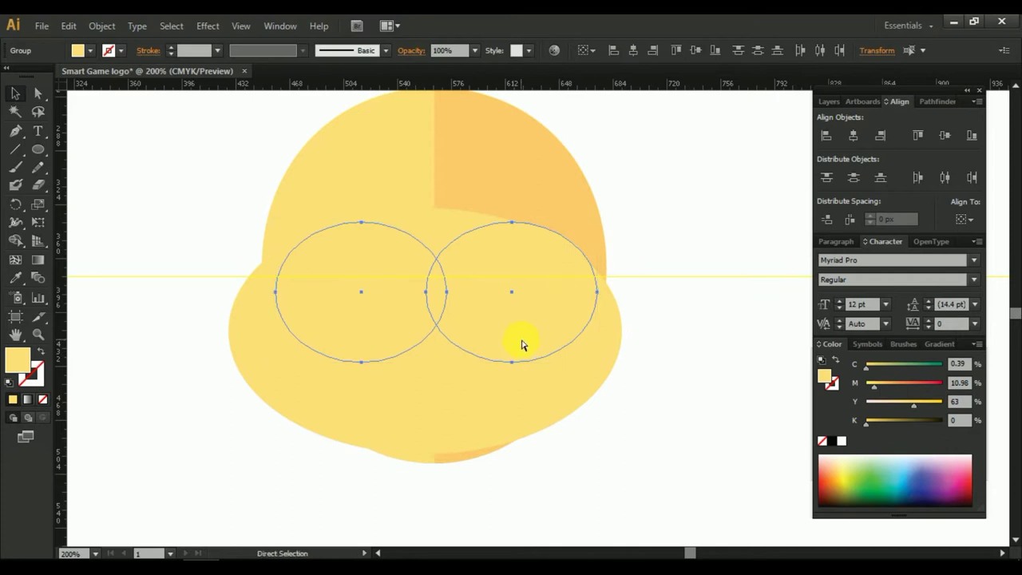
shift+click(463, 403)
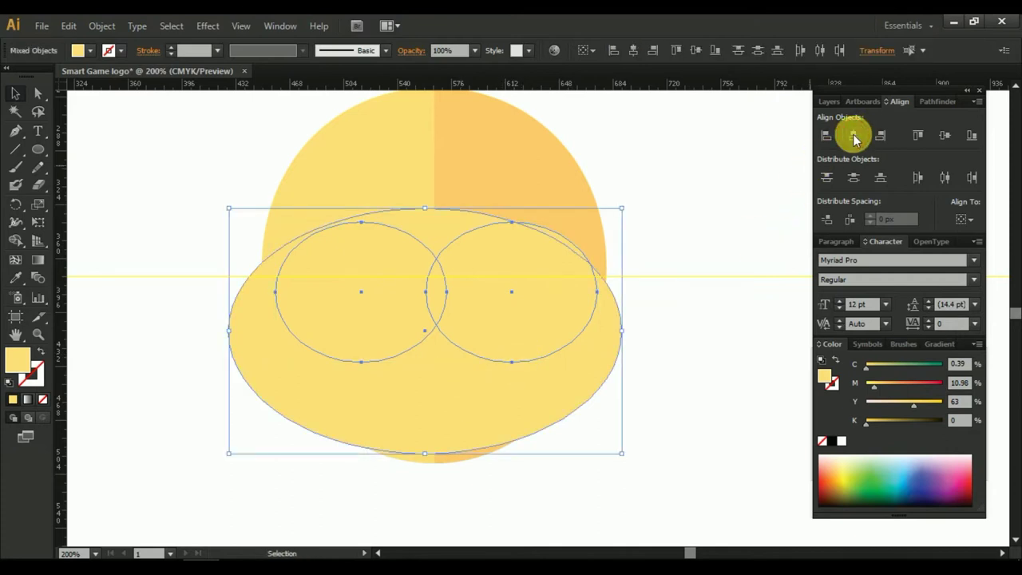
click(854, 136)
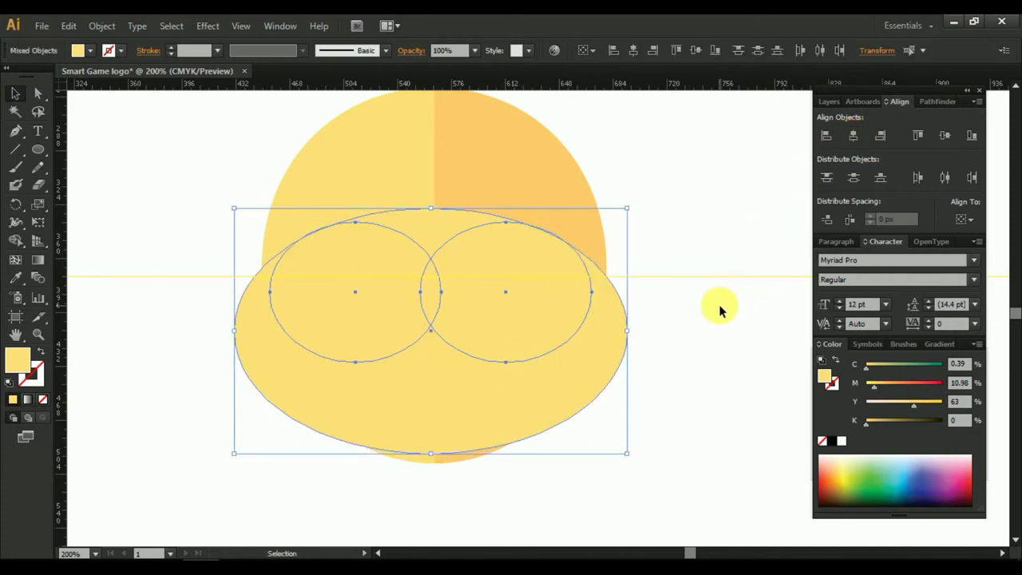
scroll(715, 310, up, 1)
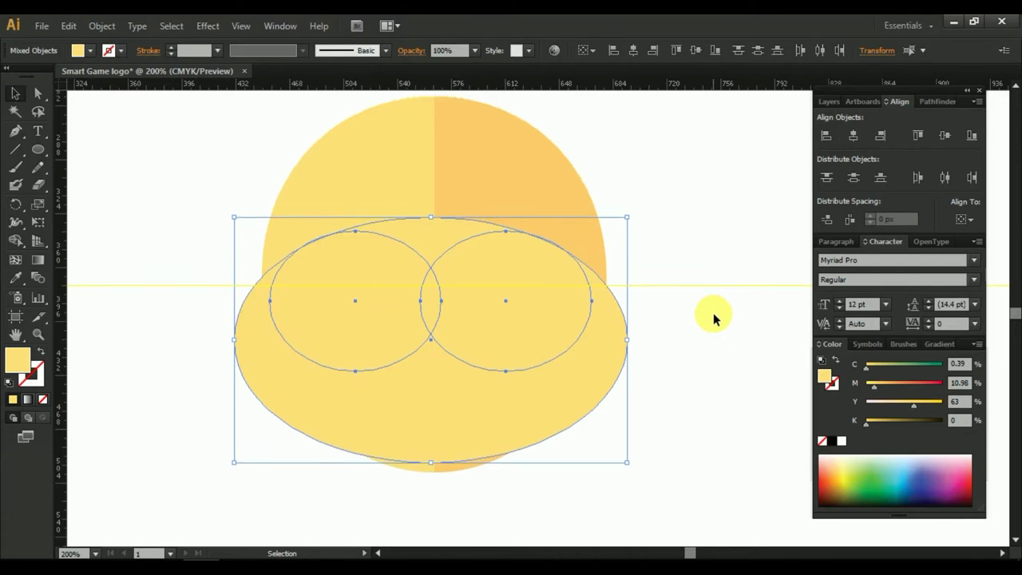
click(718, 314)
click(466, 316)
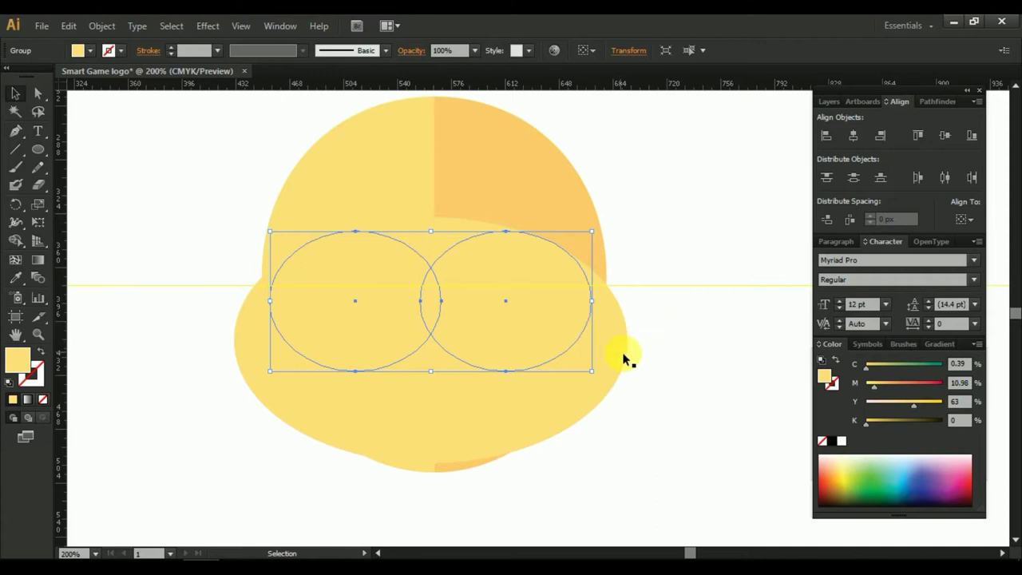
Move the face ellipse and both eye circles down below the head.
scroll(650, 372, down, 3)
drag(518, 214, 528, 285)
key(ctrl+z)
shift+click(497, 290)
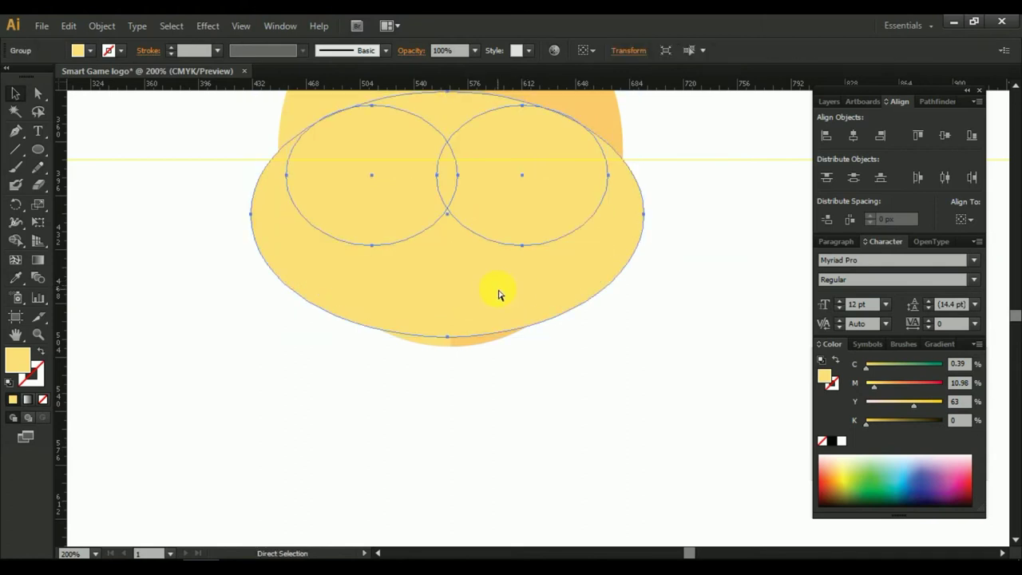
drag(500, 271, 556, 341)
scroll(447, 369, up, 2)
scroll(396, 290, right, 3)
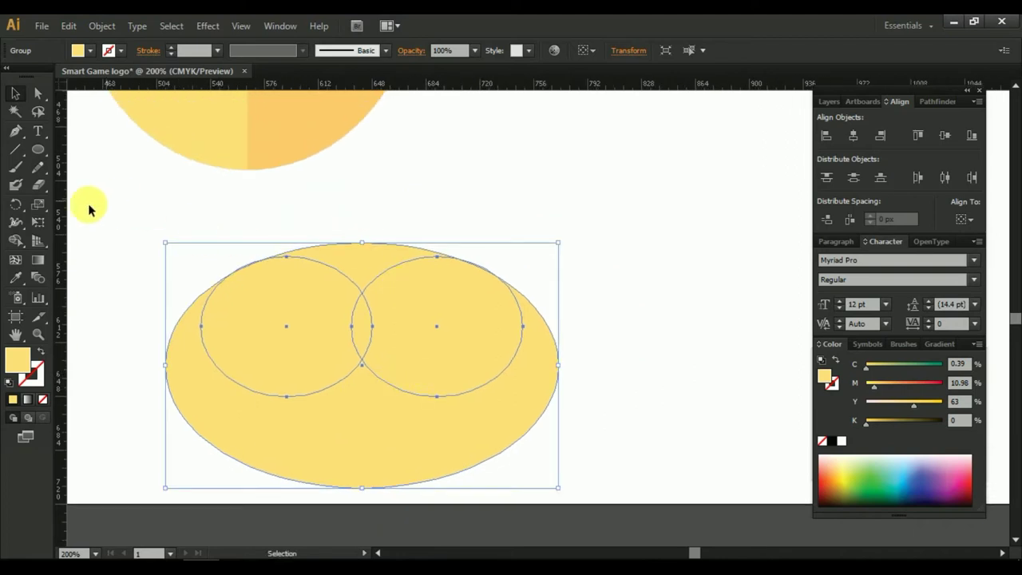
Merge the left and right eye circles and the gap above them with Shape Builder.
click(16, 241)
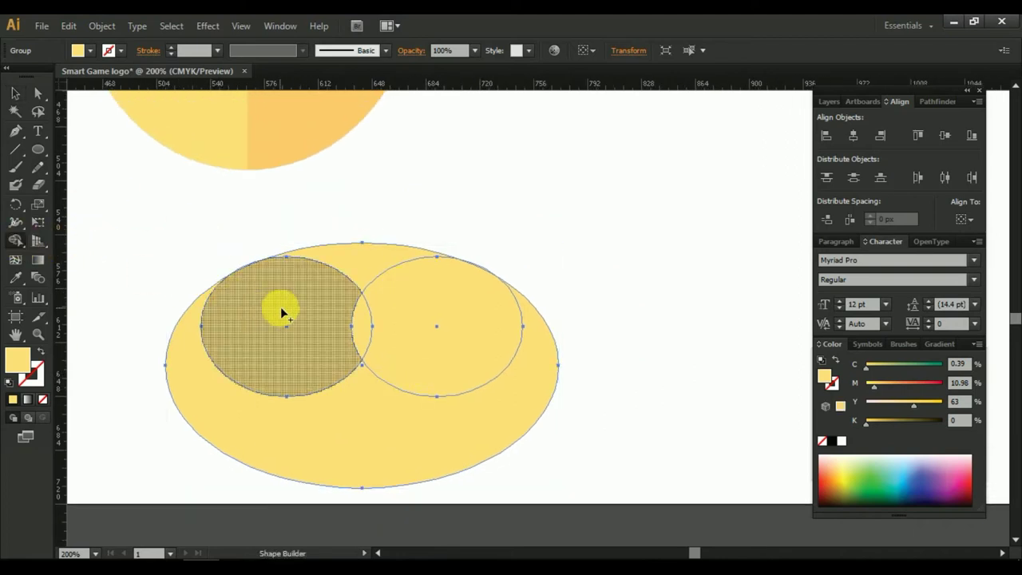
drag(283, 313, 471, 327)
drag(346, 307, 348, 270)
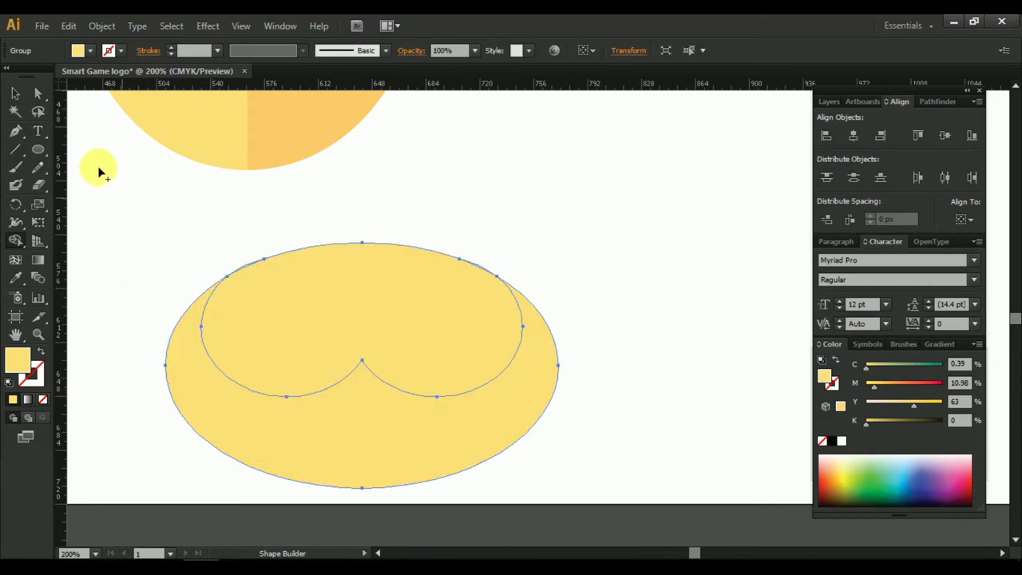
click(8, 96)
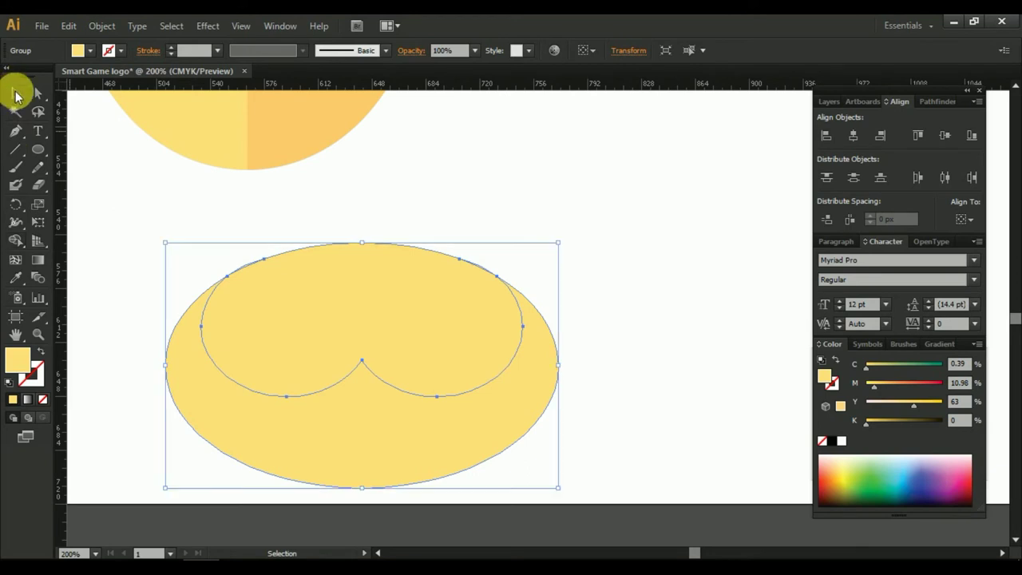
Ungroup the ellipse group and select the large outer ellipse.
click(343, 351)
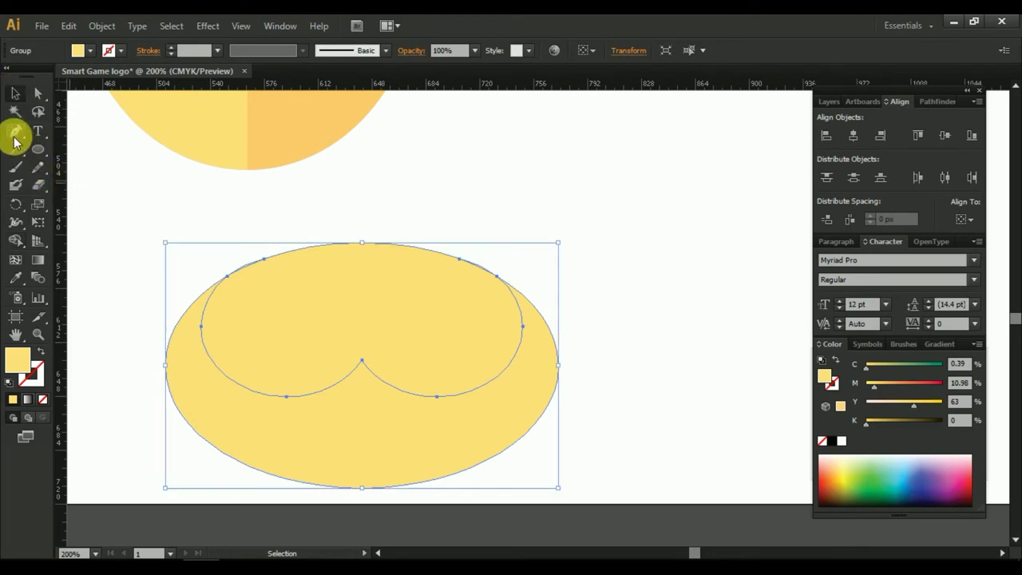
click(623, 417)
click(360, 429)
right_click(364, 427)
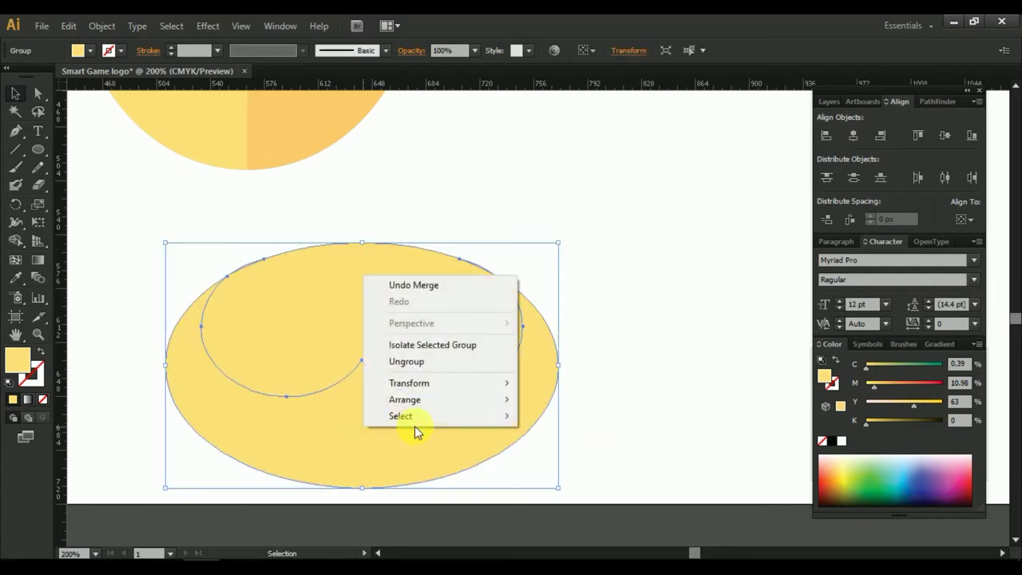
click(411, 362)
click(490, 429)
Delete the outer ellipse and select the two-lobed goggle shape.
key(Delete)
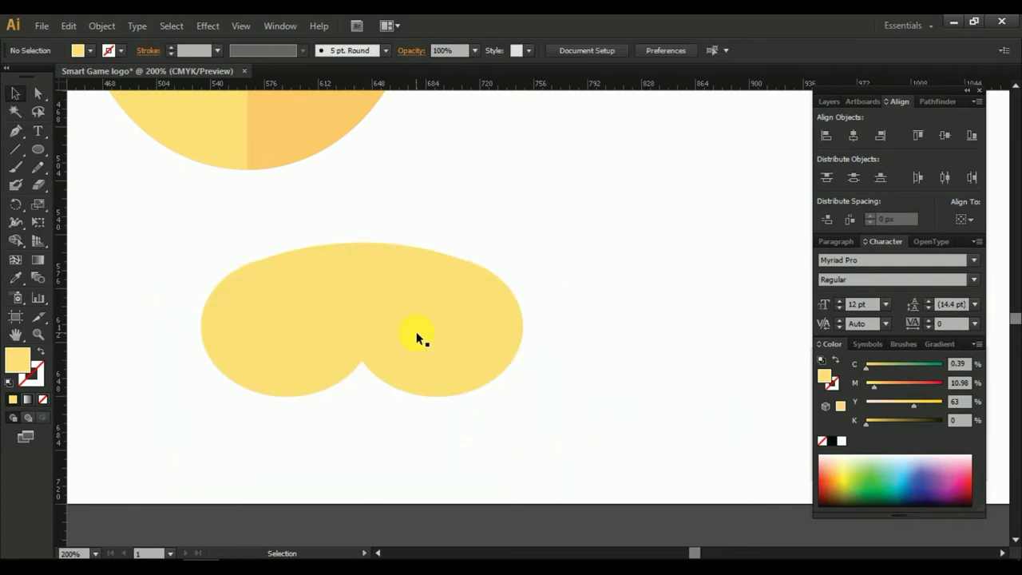
click(416, 331)
drag(388, 290, 479, 412)
scroll(575, 409, up, 1)
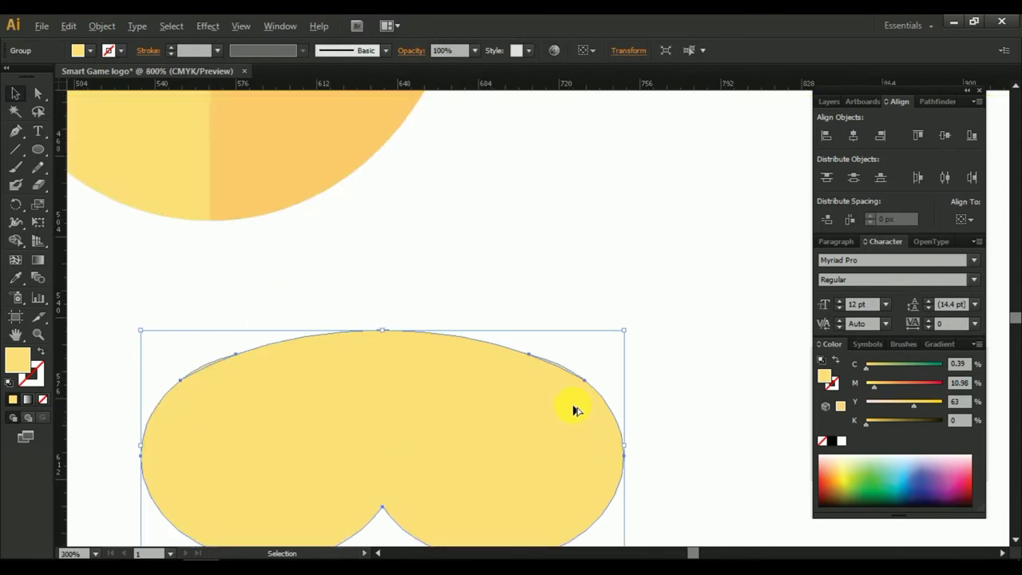
scroll(575, 410, up, 2)
scroll(519, 267, down, 1)
scroll(543, 359, down, 1)
scroll(536, 354, down, 2)
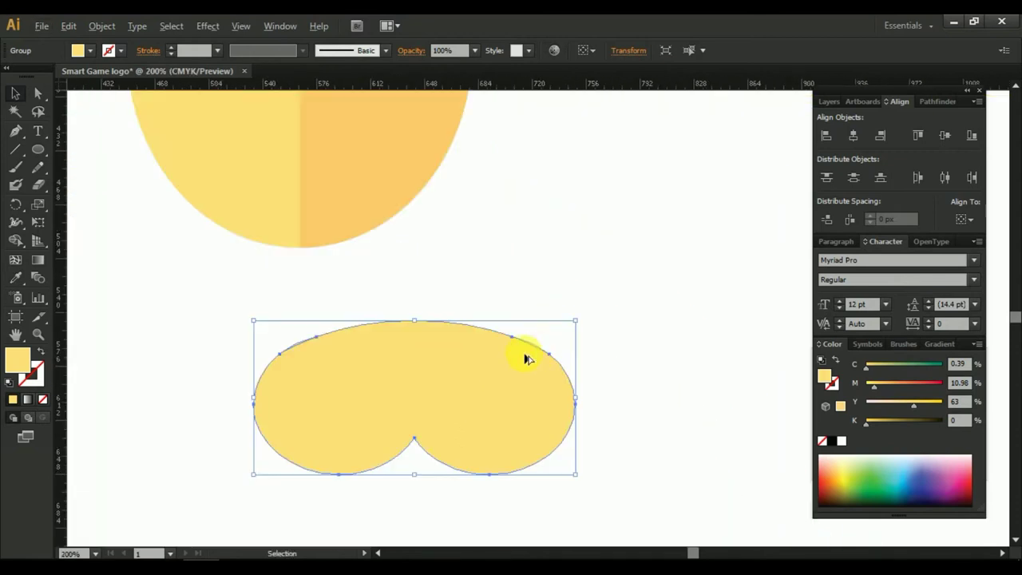
Unite the goggle shape into one path with Pathfinder and move it toward the head.
click(937, 103)
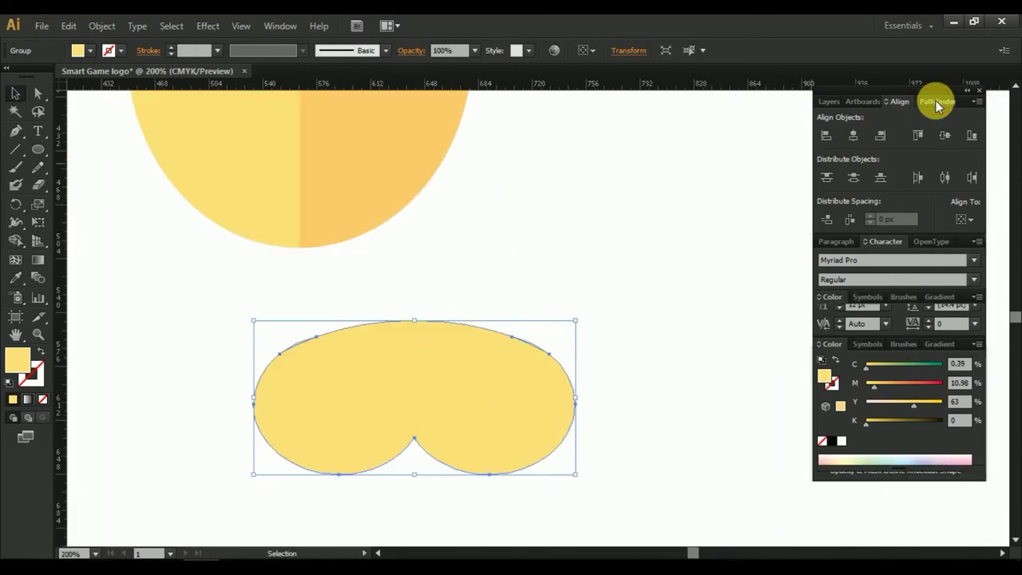
click(826, 135)
click(690, 283)
mouse_move(419, 396)
mouse_down()
mouse_move(458, 444)
mouse_move(433, 237)
mouse_up()
scroll(467, 365, up, 5)
mouse_move(524, 491)
mouse_down()
mouse_move(453, 351)
mouse_move(487, 379)
mouse_up()
scroll(485, 378, down, 1)
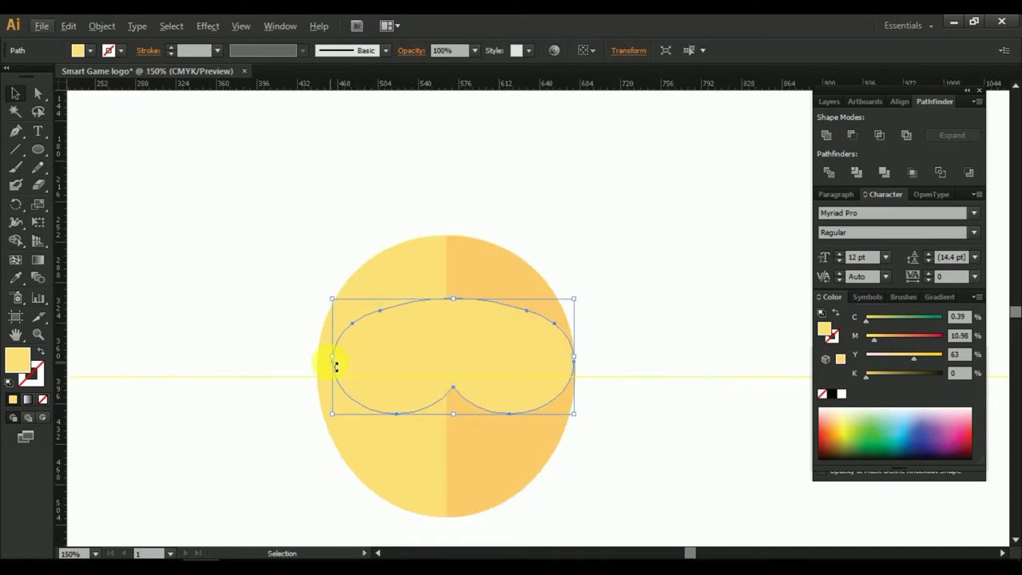
Stretch the goggle shape wider from its centre and view it beside the head.
drag(332, 358, 301, 359)
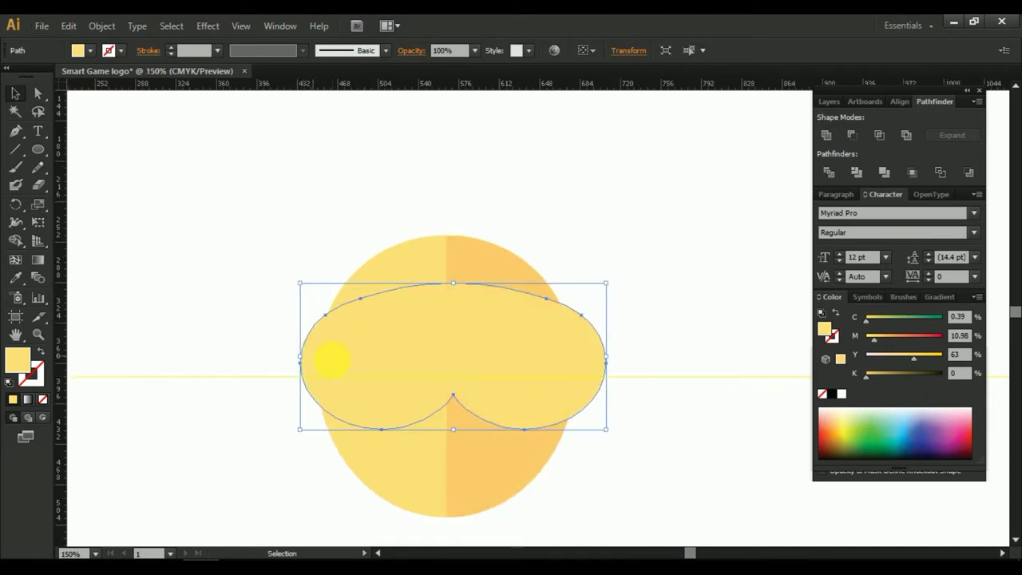
mouse_move(486, 359)
mouse_down()
mouse_move(450, 317)
mouse_move(451, 241)
mouse_move(457, 364)
mouse_up()
scroll(450, 240, down, 1)
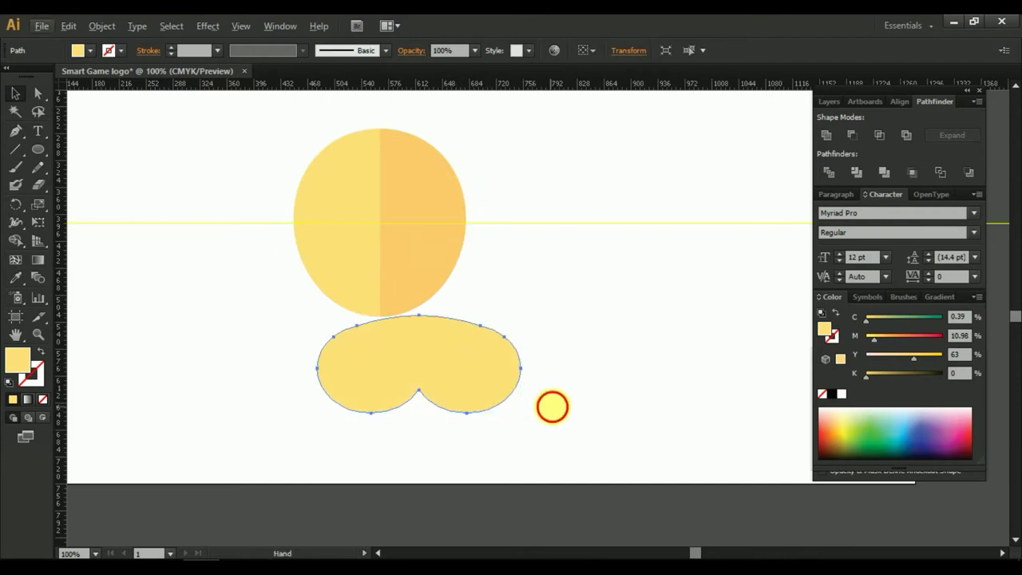
drag(550, 406, 487, 289)
mouse_move(356, 244)
mouse_down()
mouse_move(465, 253)
mouse_move(494, 273)
mouse_move(410, 297)
mouse_up()
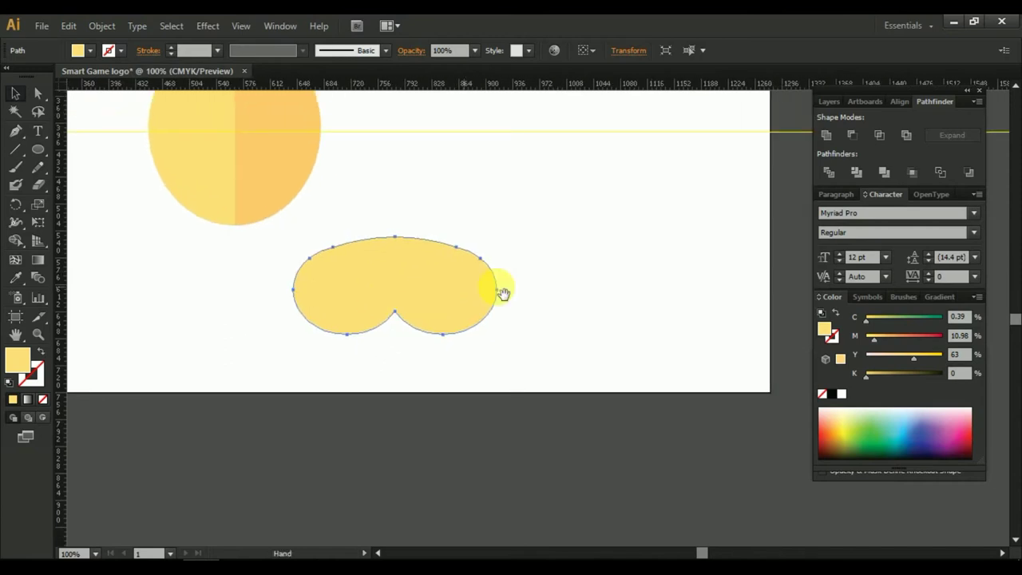
click(502, 290)
Draw a large ellipse over the goggle shape and centre the two horizontally.
click(37, 152)
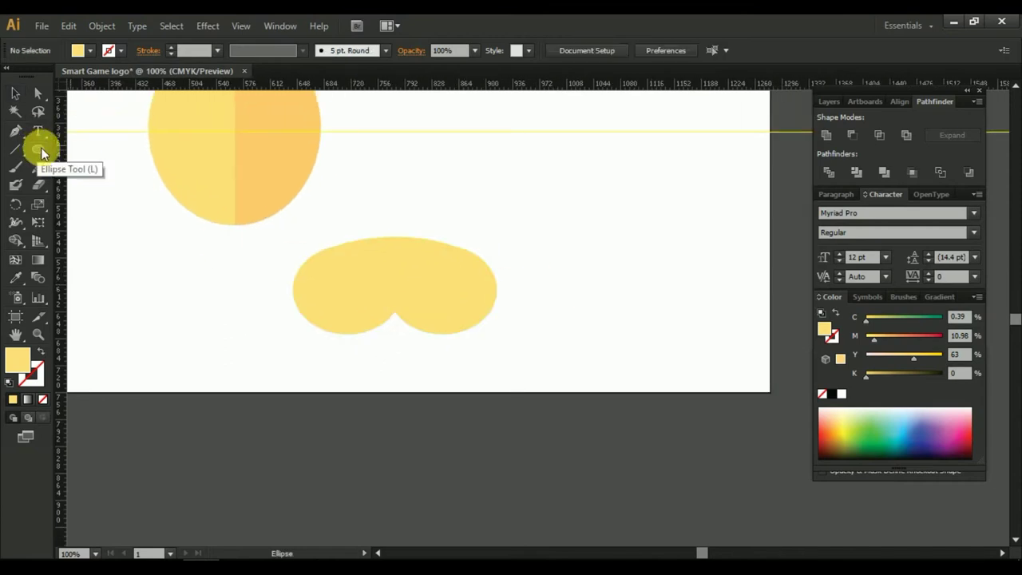
mouse_move(245, 254)
mouse_down()
mouse_move(571, 368)
mouse_move(580, 435)
mouse_up()
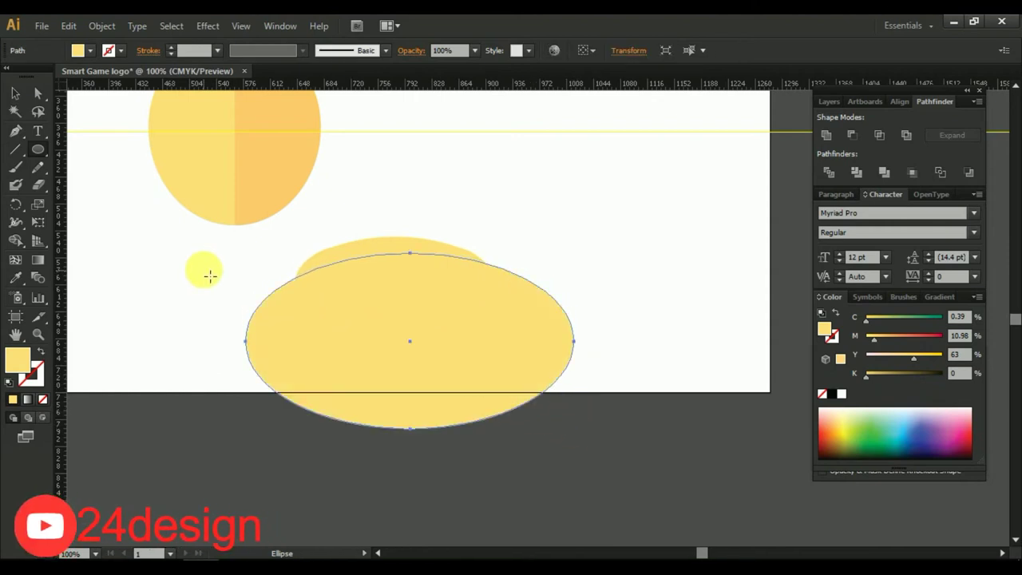
click(14, 93)
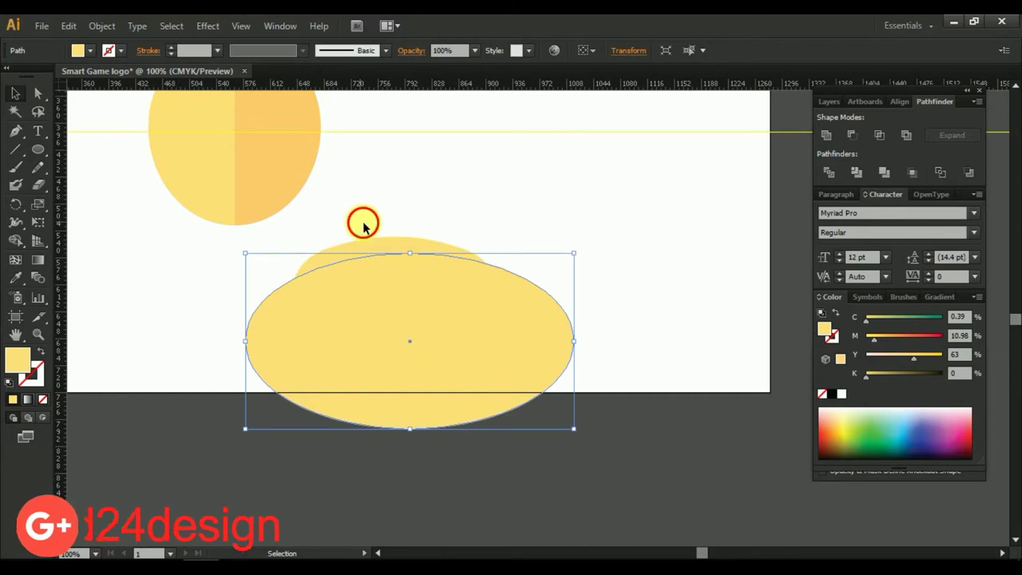
drag(360, 221, 363, 263)
click(634, 49)
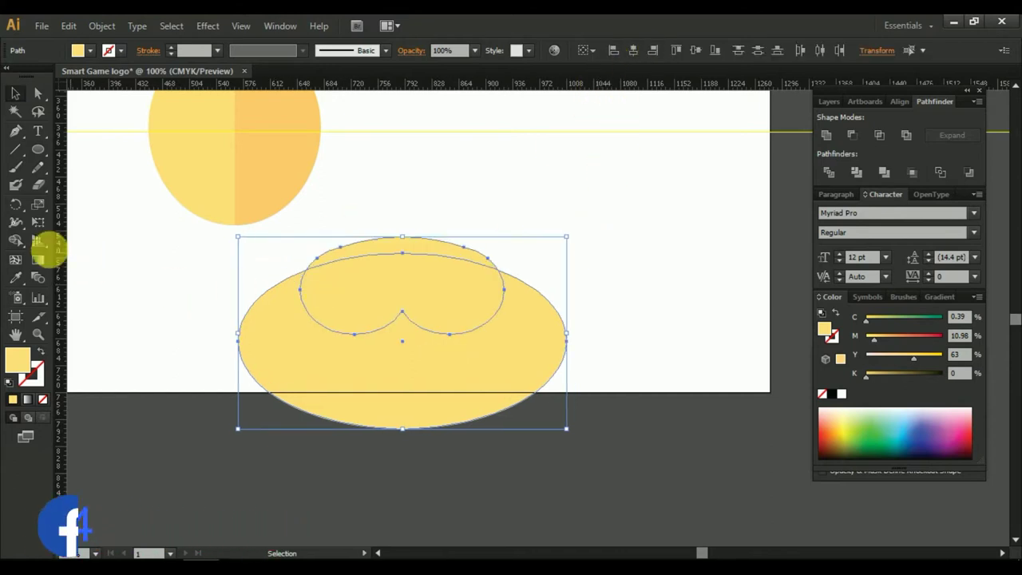
Merge the inner lens regions with Shape Builder, delete the outer ellipse, and select the goggle.
click(15, 239)
click(383, 294)
click(15, 93)
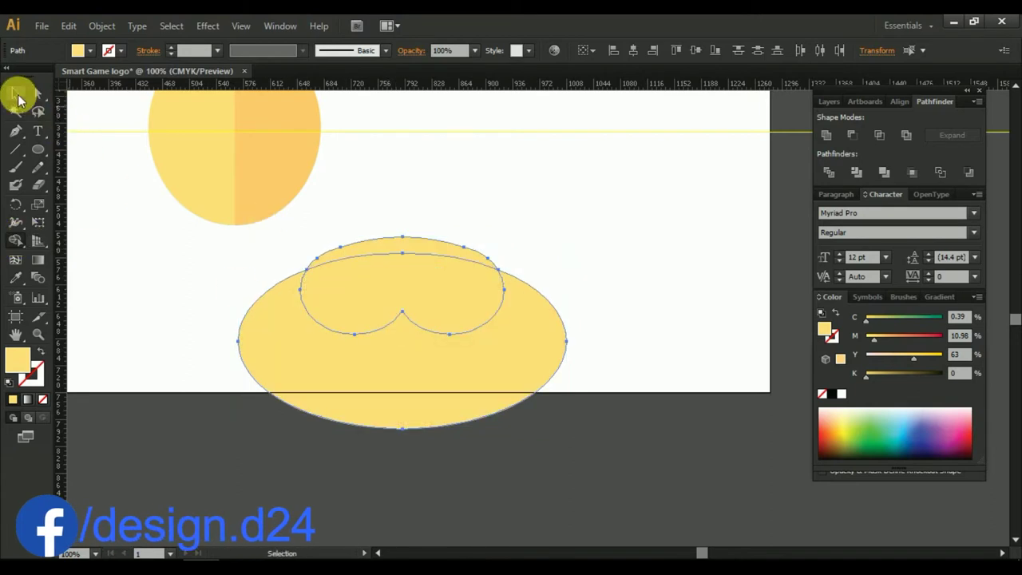
click(196, 346)
click(326, 379)
key(Delete)
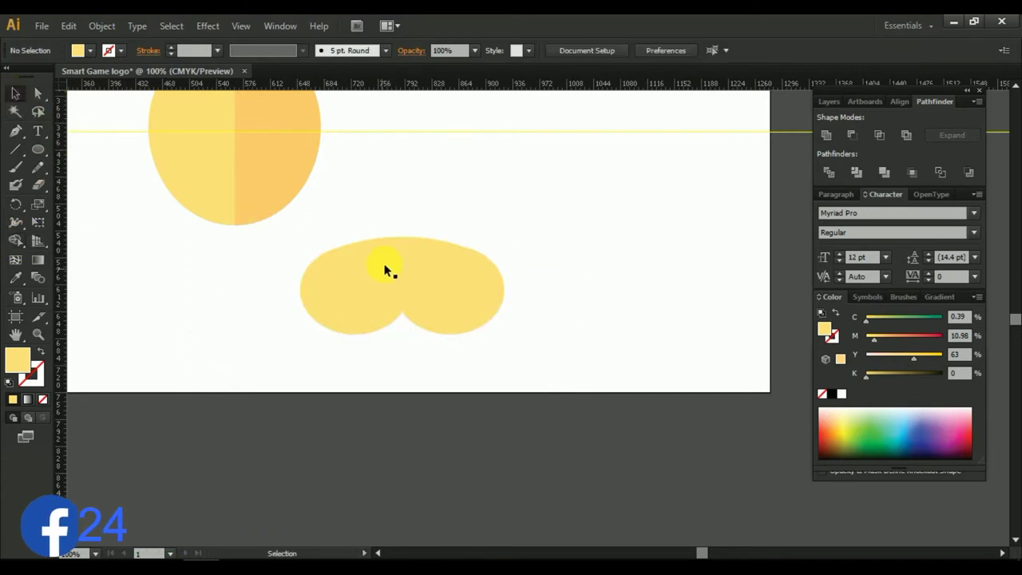
drag(330, 241, 483, 345)
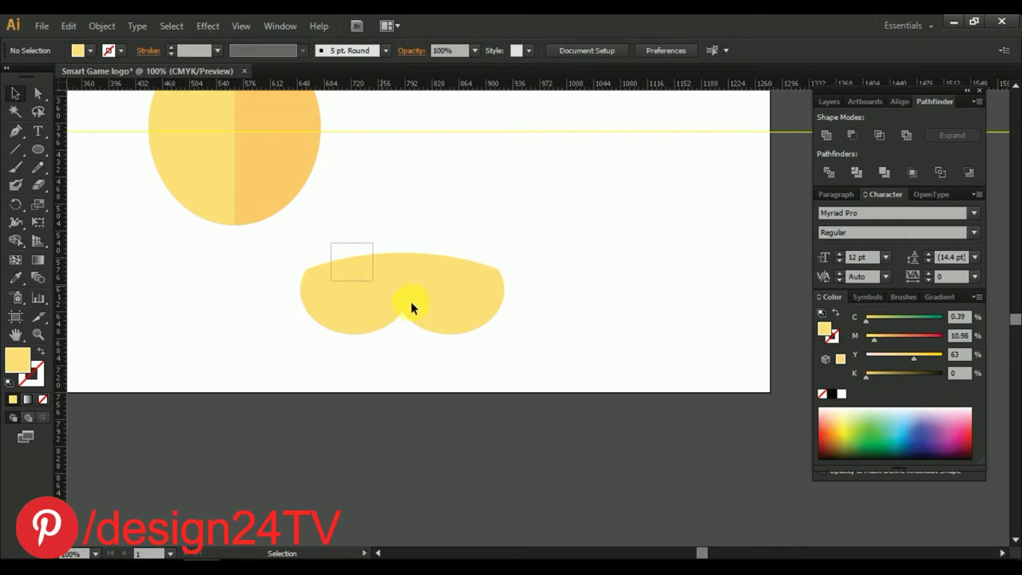
scroll(418, 330, up, 2)
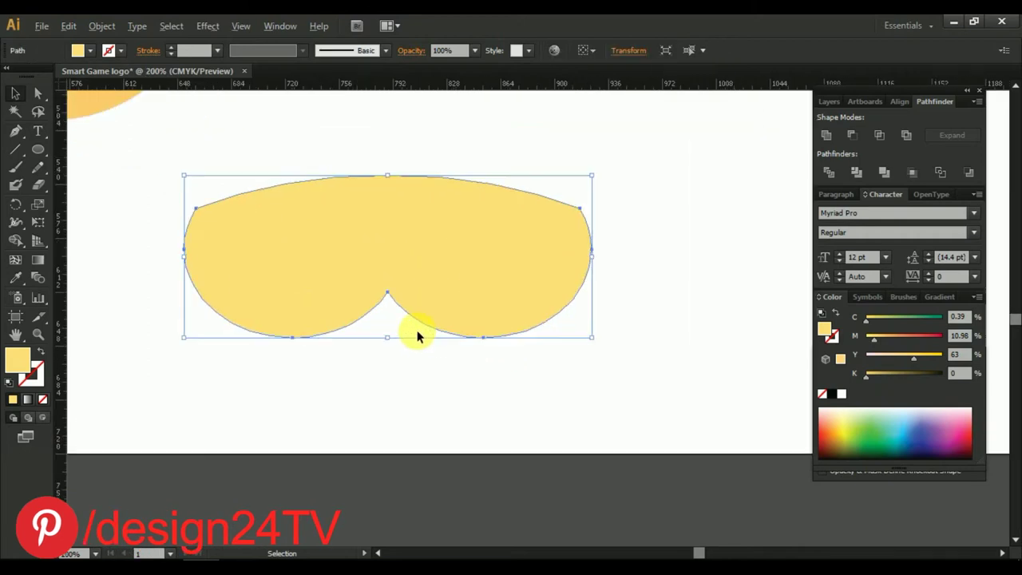
scroll(416, 329, down, 2)
scroll(417, 330, down, 1)
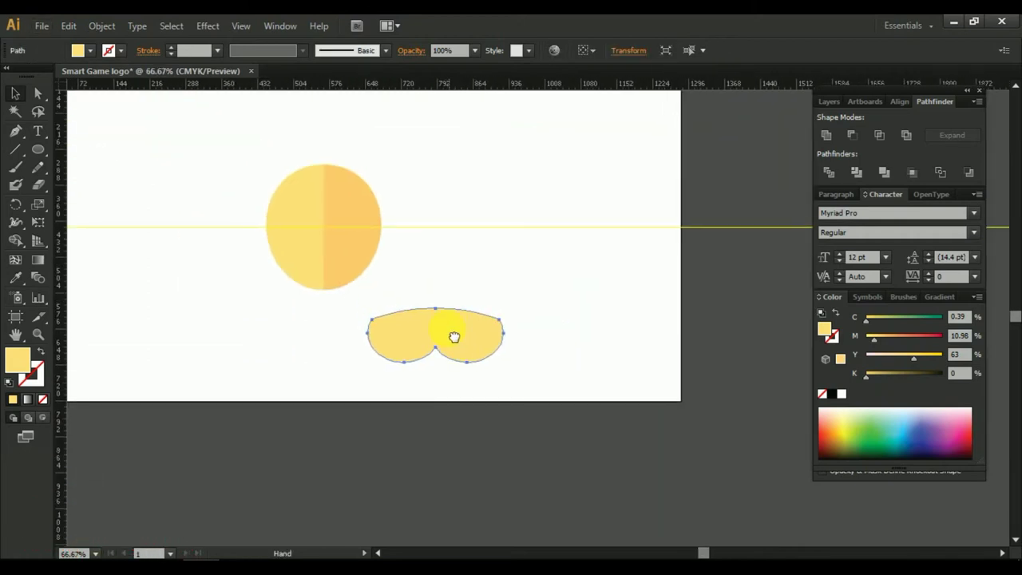
Apply Effect > Stylize > Round Corners with a 10 px radius to the goggle shape.
click(210, 25)
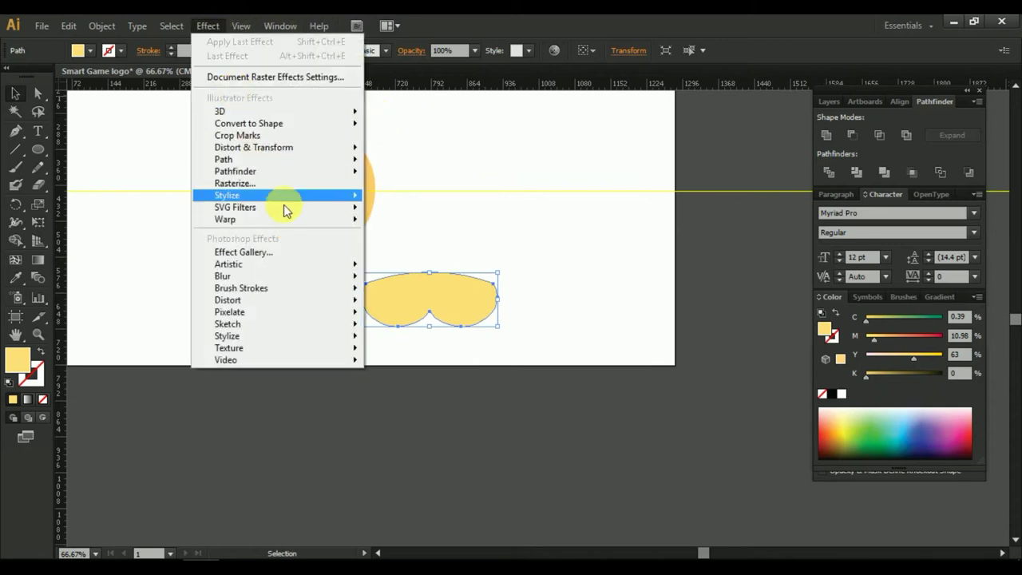
mouse_move(227, 195)
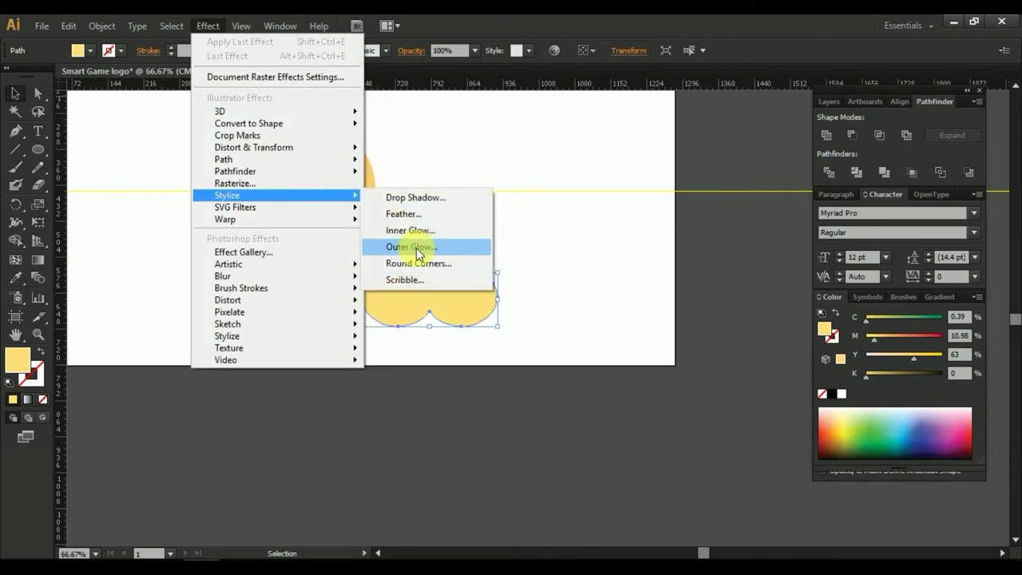
click(425, 262)
click(649, 310)
click(708, 307)
click(483, 328)
scroll(483, 328, up, 4)
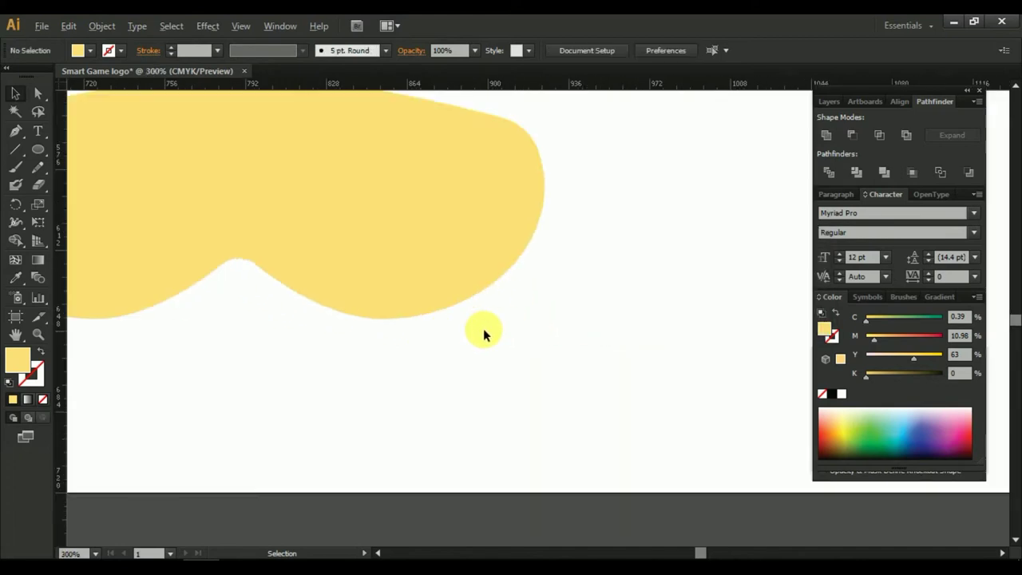
scroll(483, 333, down, 2)
mouse_move(372, 274)
mouse_down()
mouse_move(426, 331)
mouse_move(367, 309)
mouse_move(534, 370)
mouse_up()
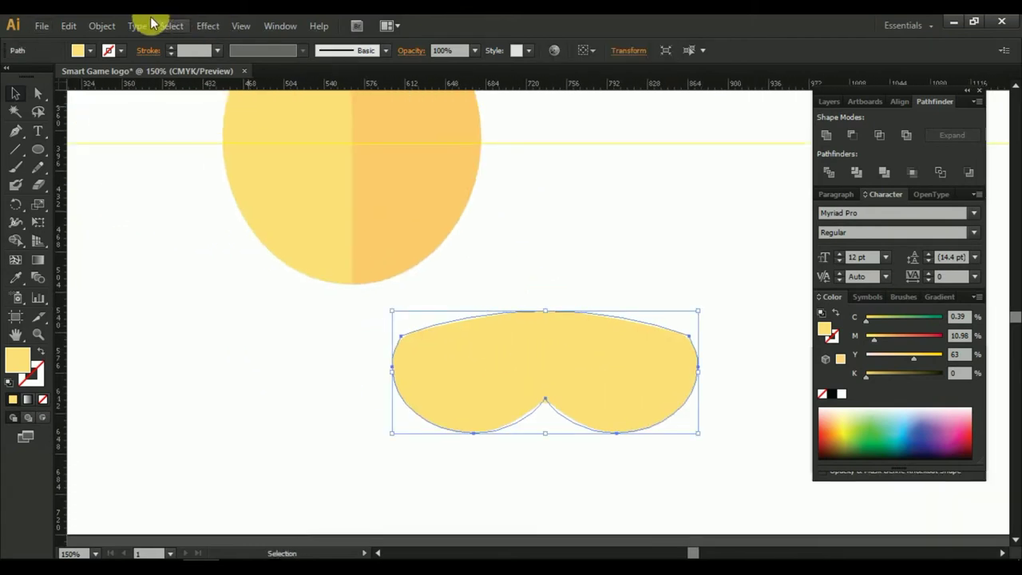
Expand the goggle's appearance and move the goggle onto the head.
click(102, 27)
click(164, 201)
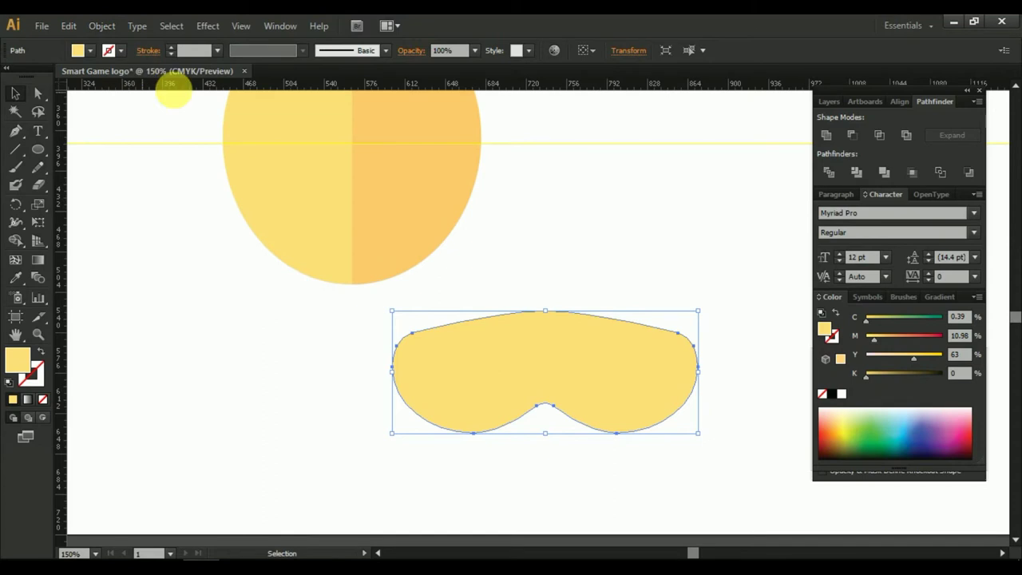
mouse_move(614, 372)
mouse_down()
mouse_move(520, 401)
mouse_move(491, 447)
mouse_up()
scroll(513, 401, down, 2)
click(458, 376)
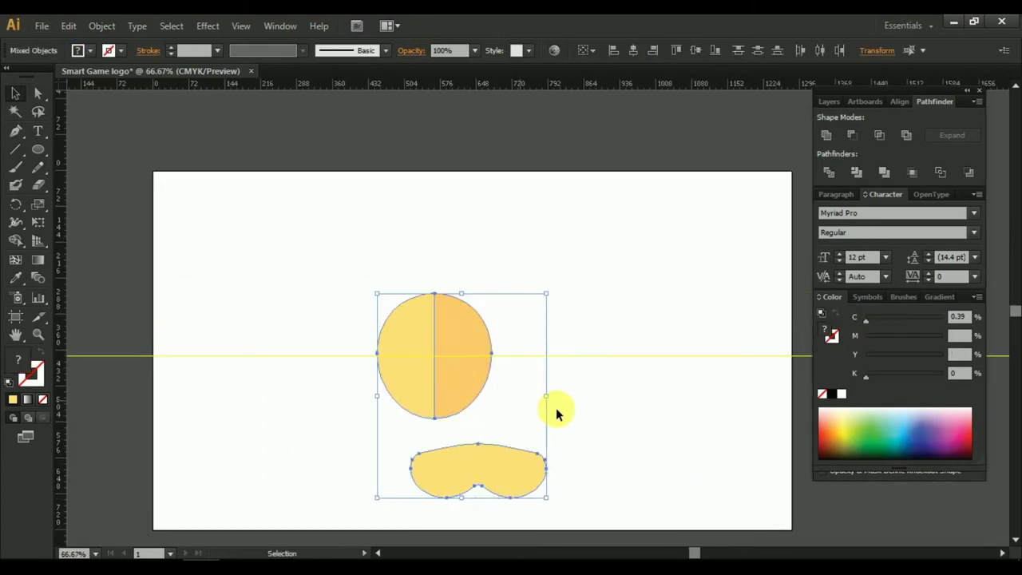
click(556, 409)
mouse_move(490, 484)
mouse_down()
mouse_move(452, 376)
mouse_move(457, 388)
mouse_up()
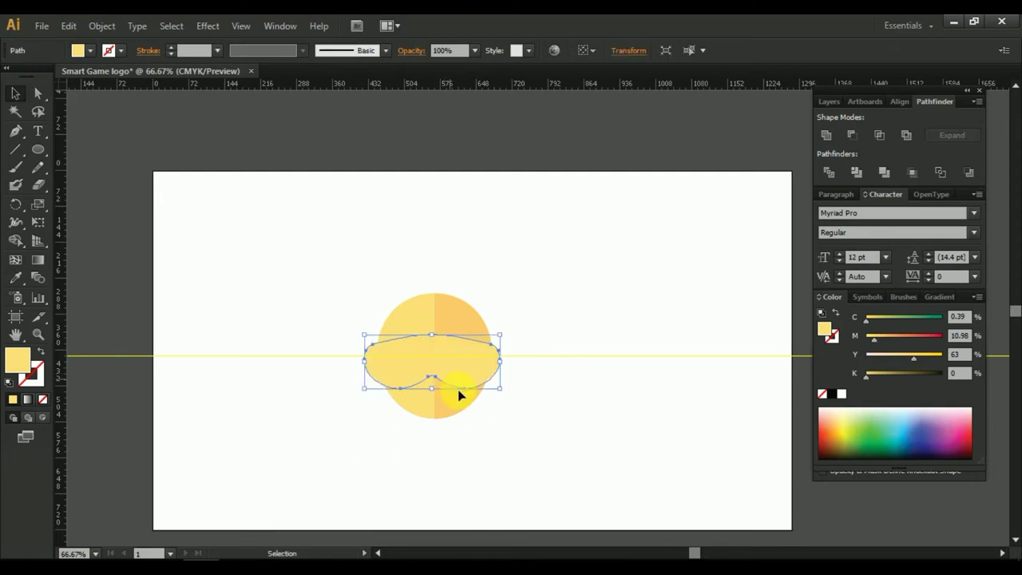
scroll(458, 389, up, 2)
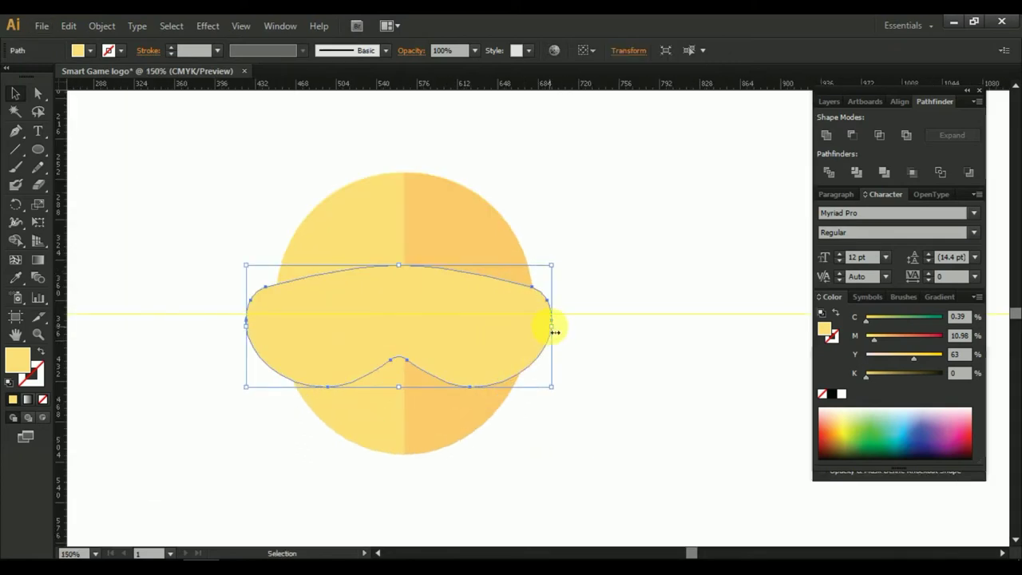
Narrow the goggle to the head's width, centre it, and place it right of the head on the guide.
drag(555, 331, 548, 335)
click(602, 397)
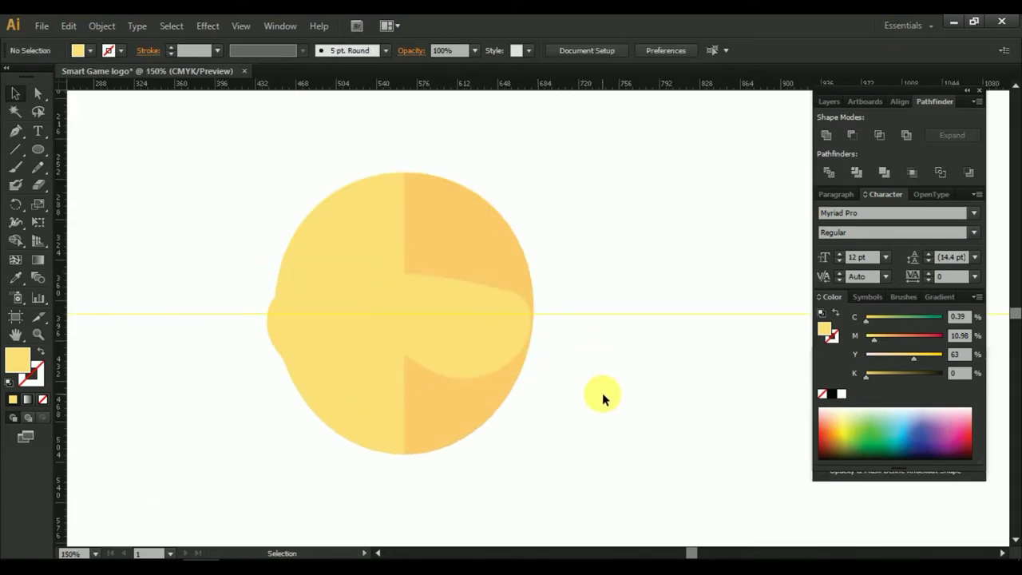
drag(602, 397, 501, 276)
click(627, 48)
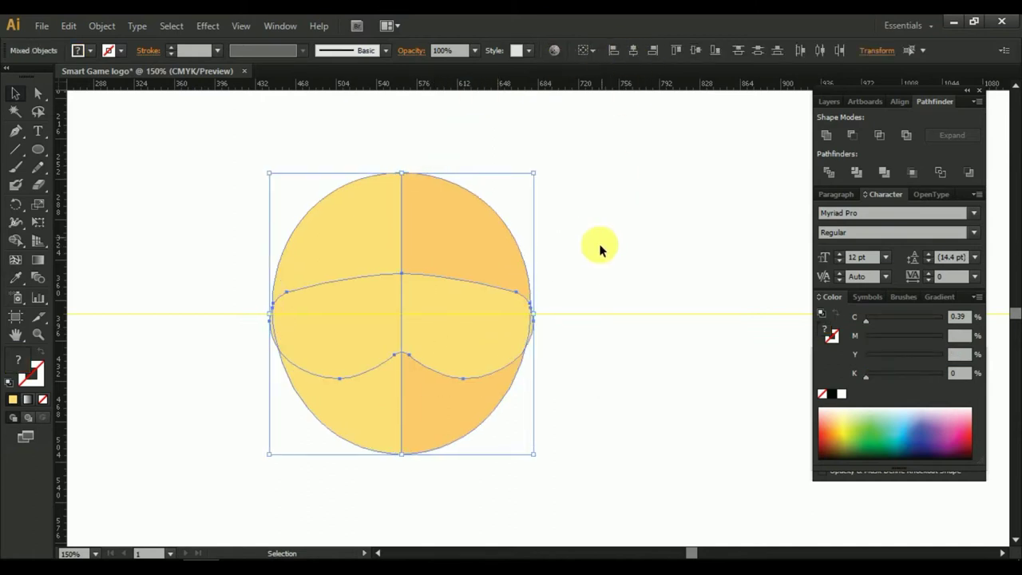
click(599, 243)
click(445, 319)
mouse_move(437, 323)
mouse_down()
mouse_move(662, 303)
mouse_move(684, 293)
mouse_move(354, 246)
mouse_move(431, 252)
mouse_up()
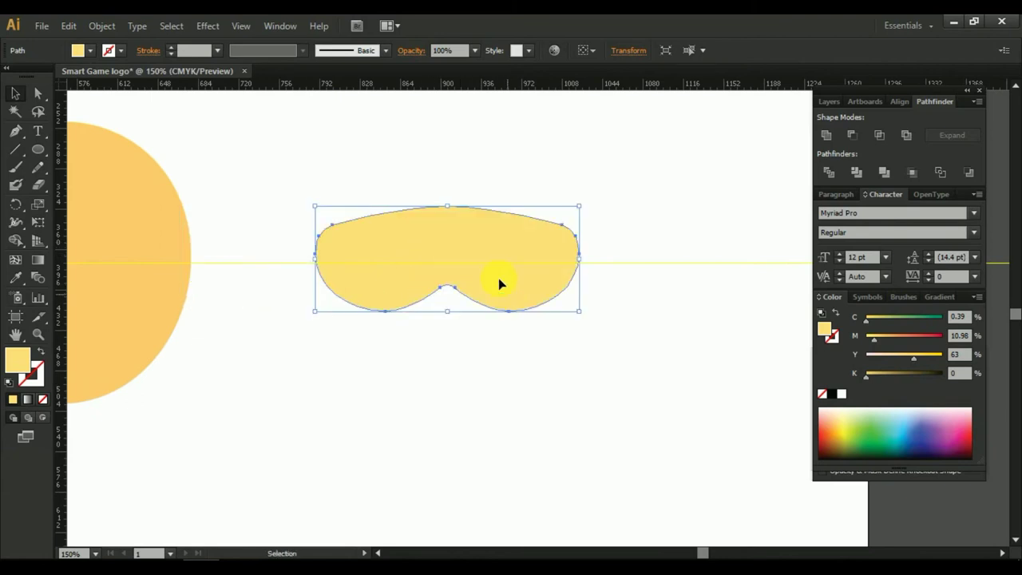
drag(499, 280, 487, 297)
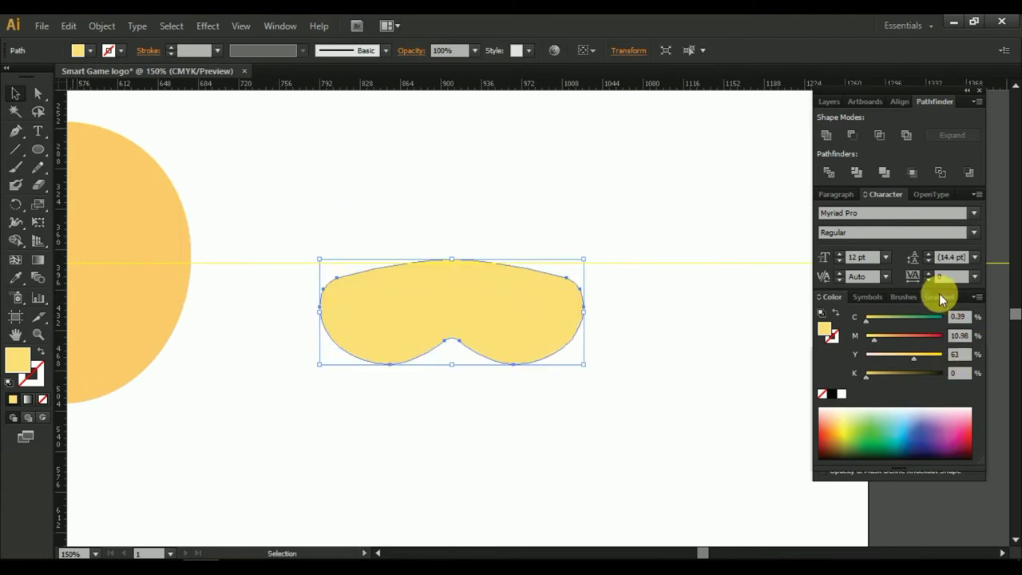
Add a 4 px Offset Path around the goggle shape.
click(718, 329)
click(534, 329)
click(102, 26)
mouse_move(119, 328)
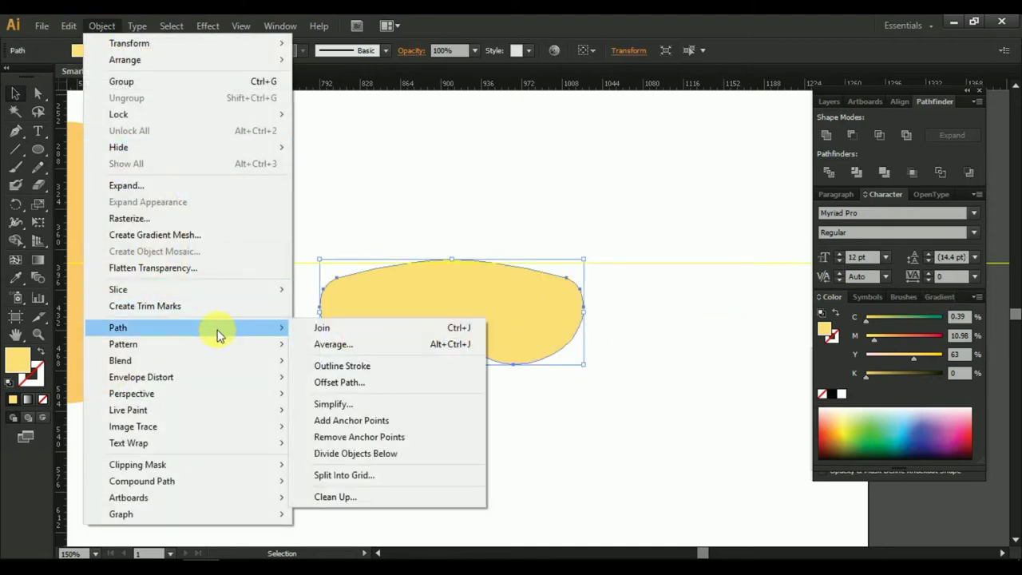
click(388, 383)
click(625, 338)
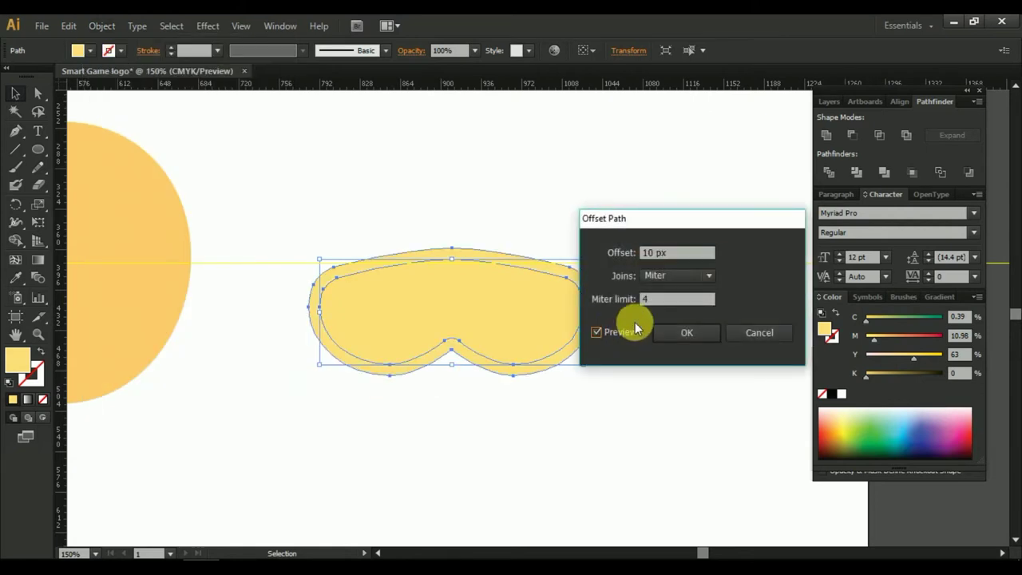
triple_click(698, 260)
text(5)
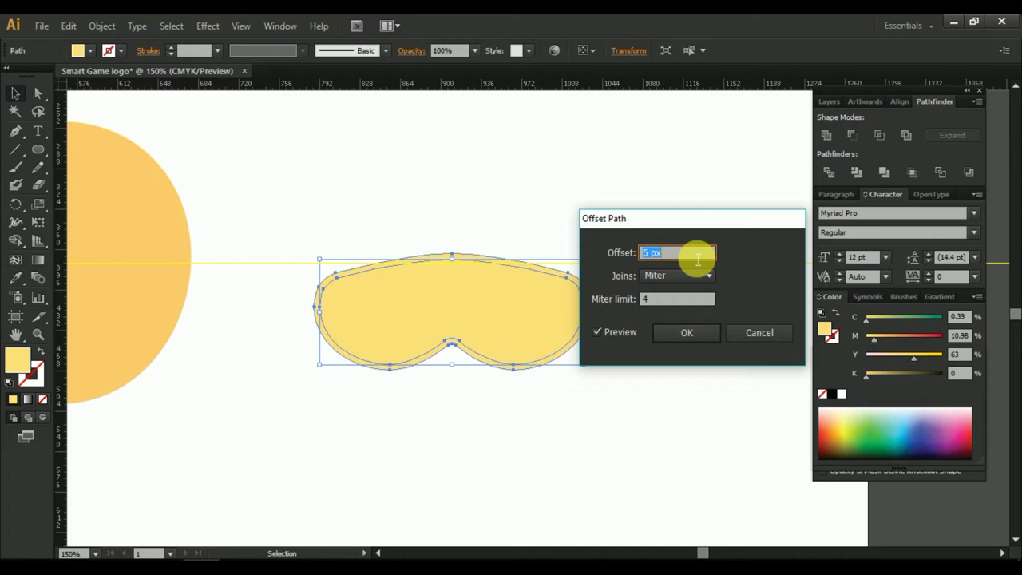
click(692, 252)
key(Down)
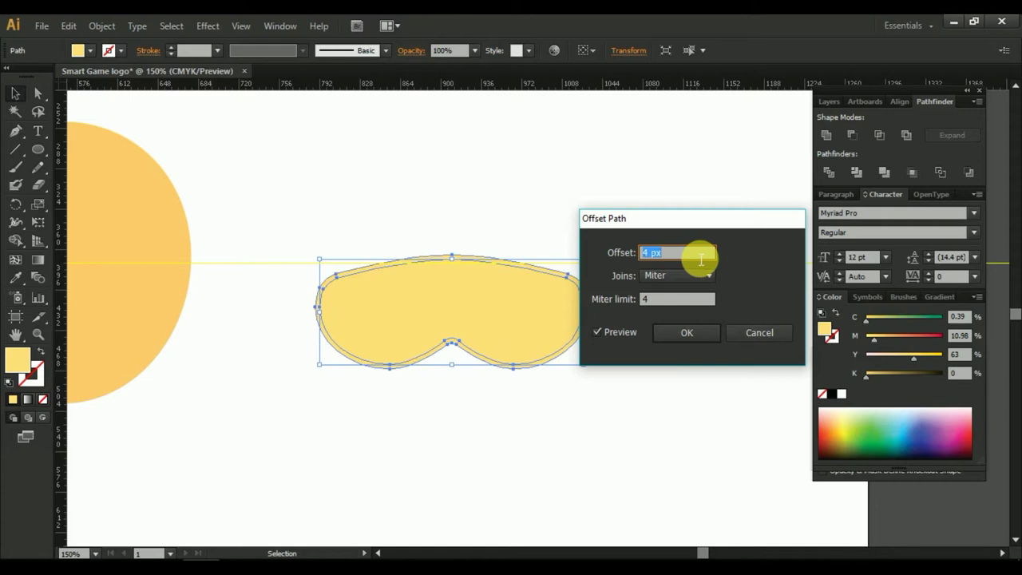
click(687, 333)
Select both goggle shapes, then select the inner lens shape alone.
click(706, 388)
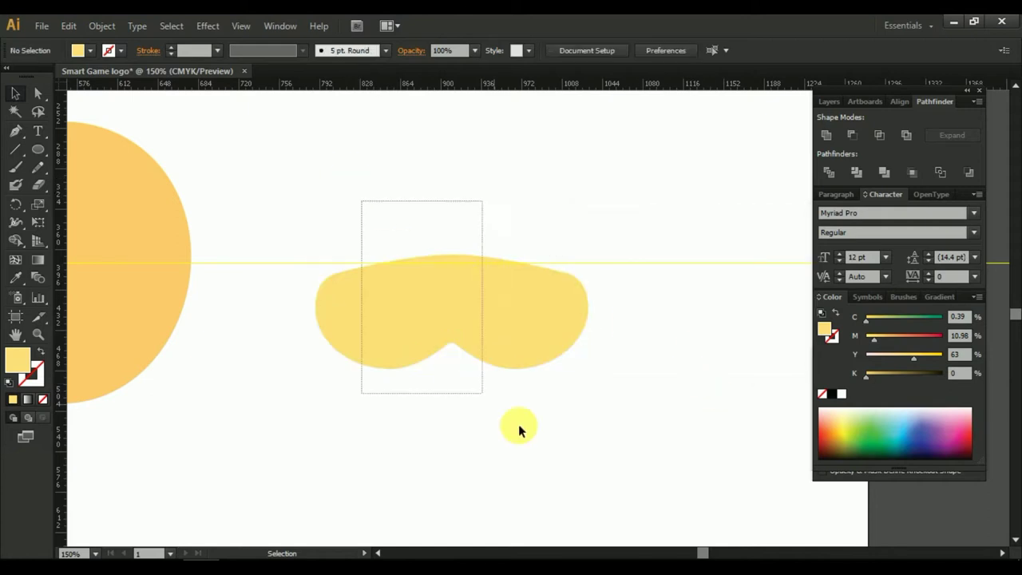
drag(519, 429, 503, 407)
click(15, 239)
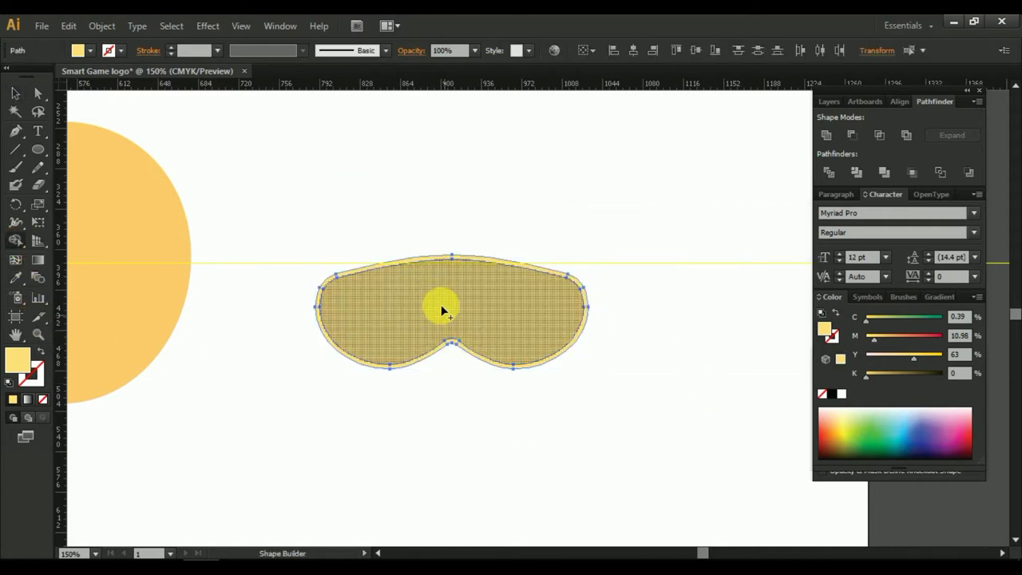
click(27, 95)
click(342, 154)
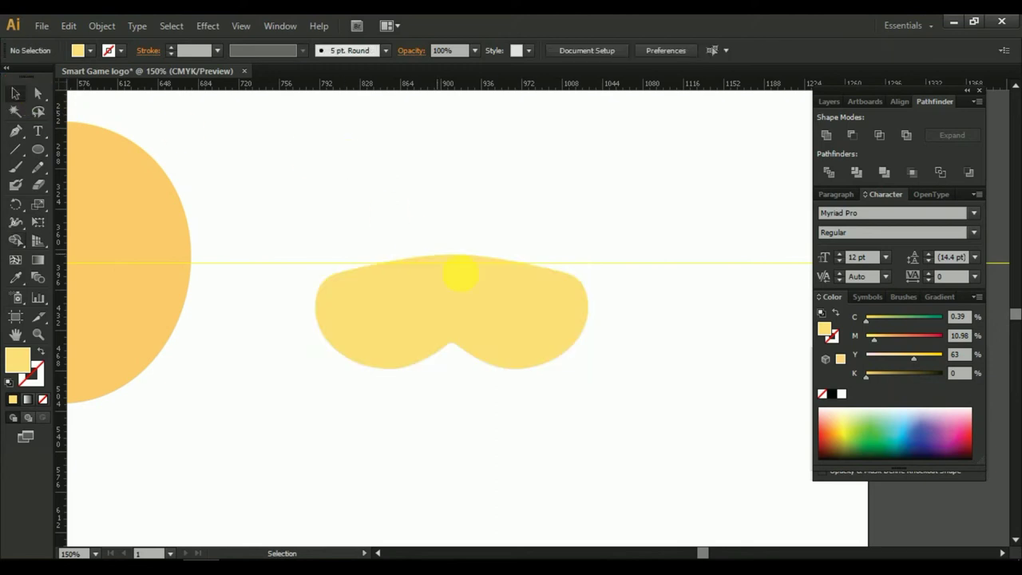
scroll(471, 271, up, 2)
click(487, 288)
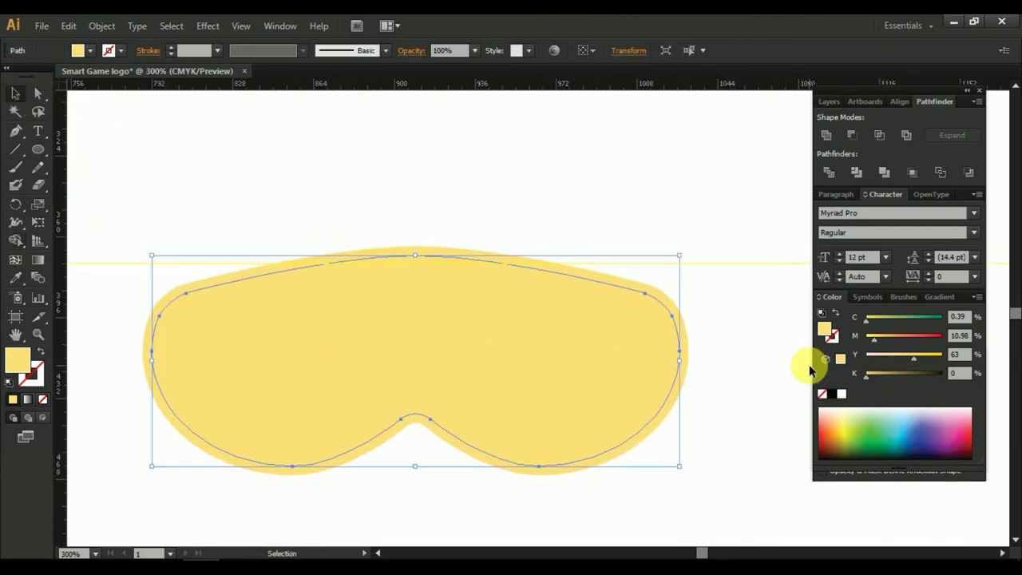
Fill the lens with a gradient and set its right stop to purple in RGB.
click(946, 294)
click(828, 329)
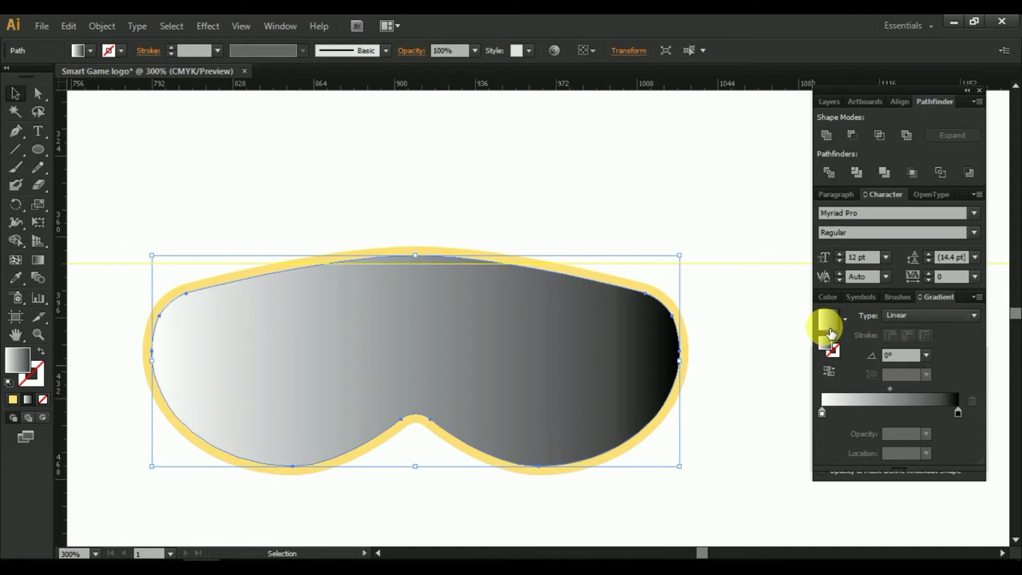
click(958, 411)
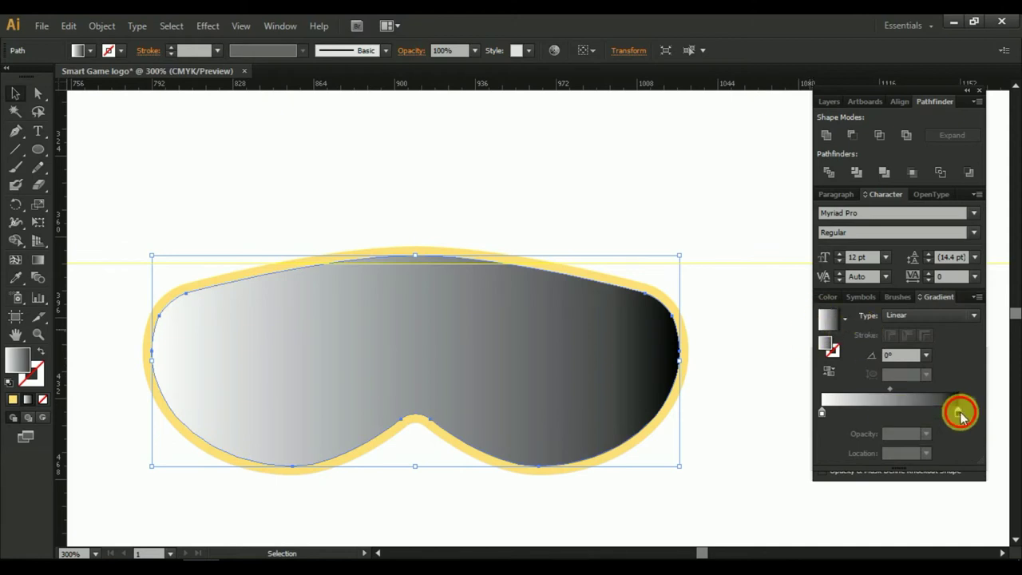
click(843, 297)
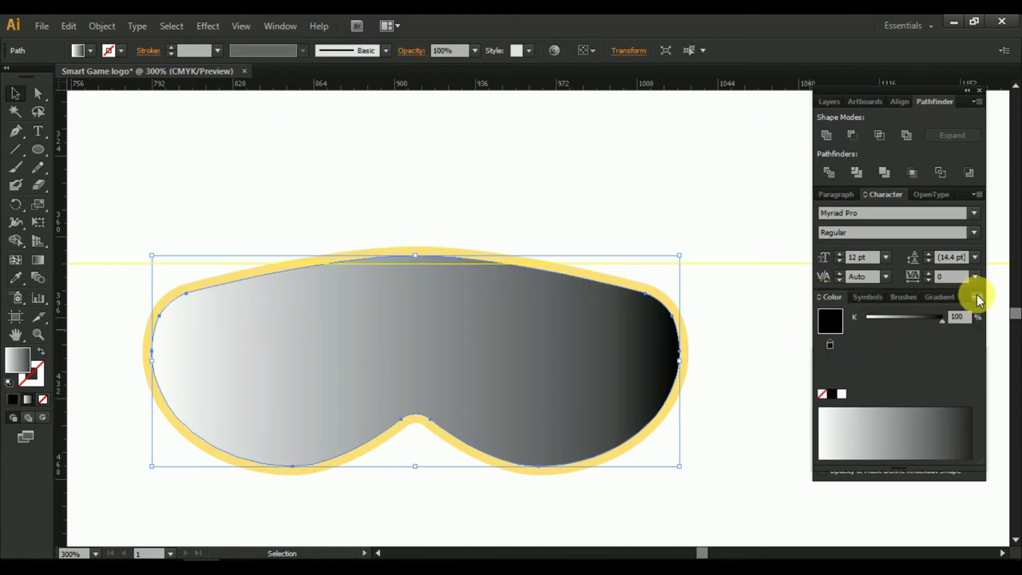
click(977, 296)
click(854, 340)
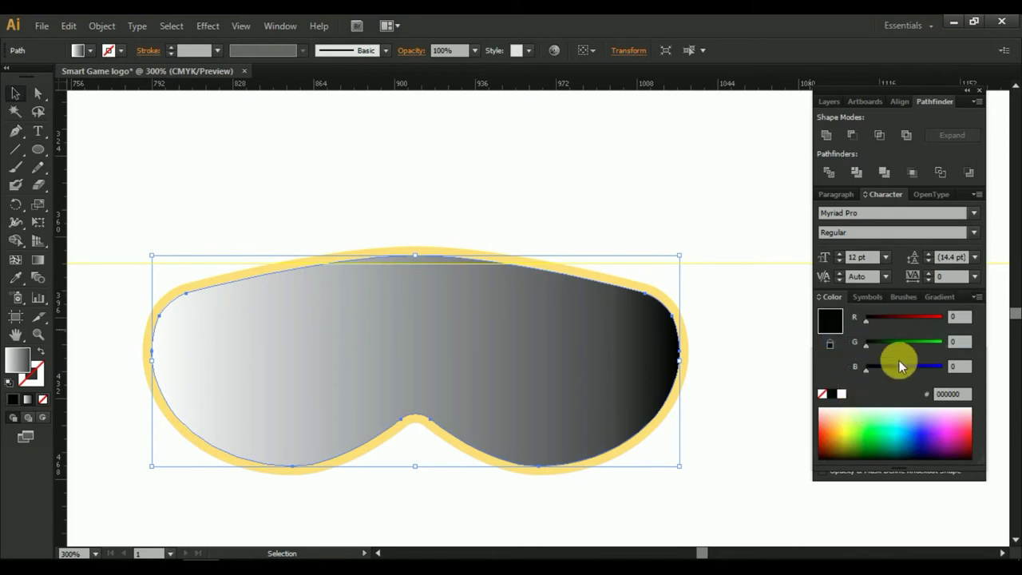
drag(908, 369, 929, 388)
click(906, 434)
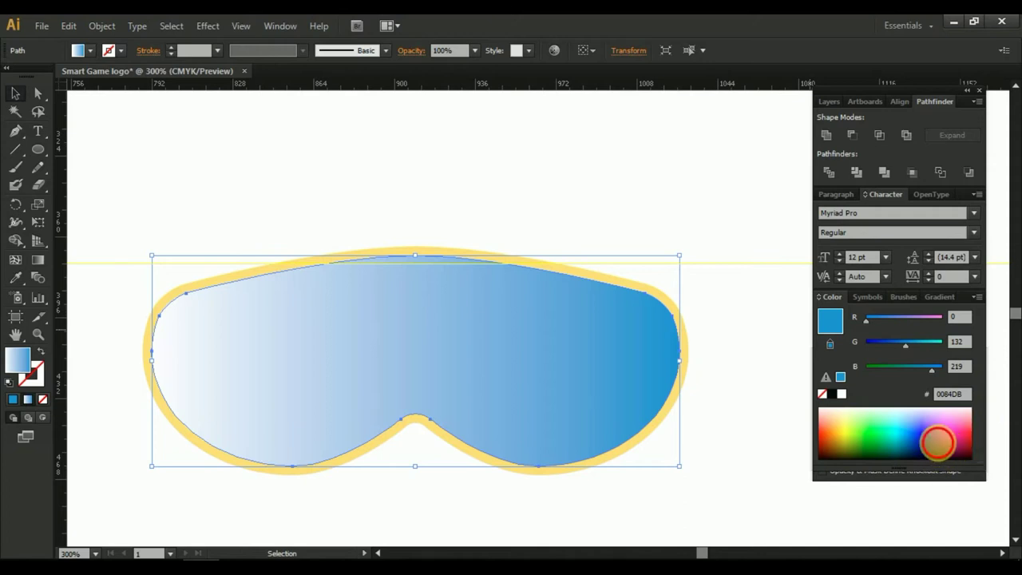
click(944, 450)
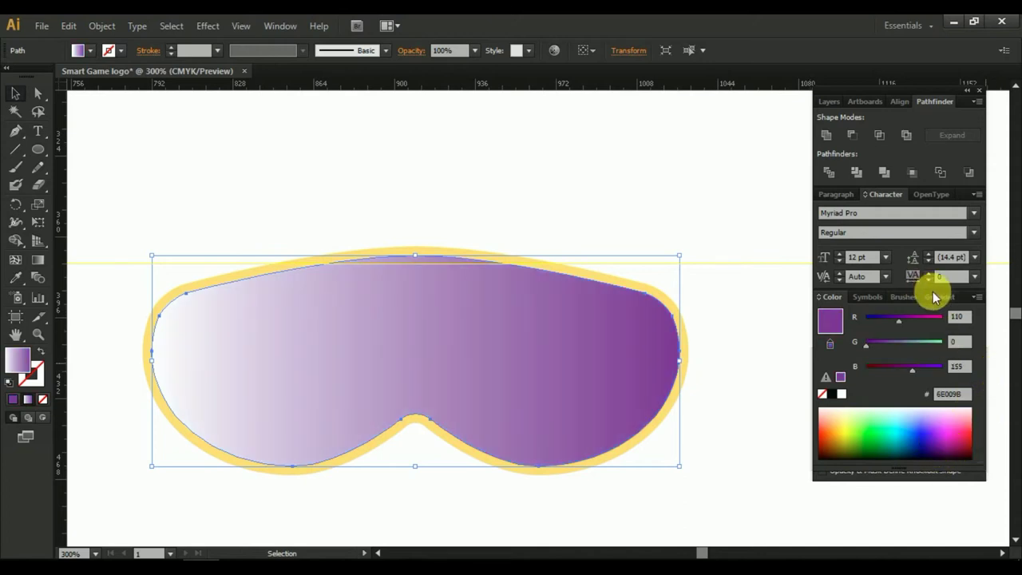
Set the lens gradient's left stop to cyan 46C1FF in RGB mode.
click(939, 296)
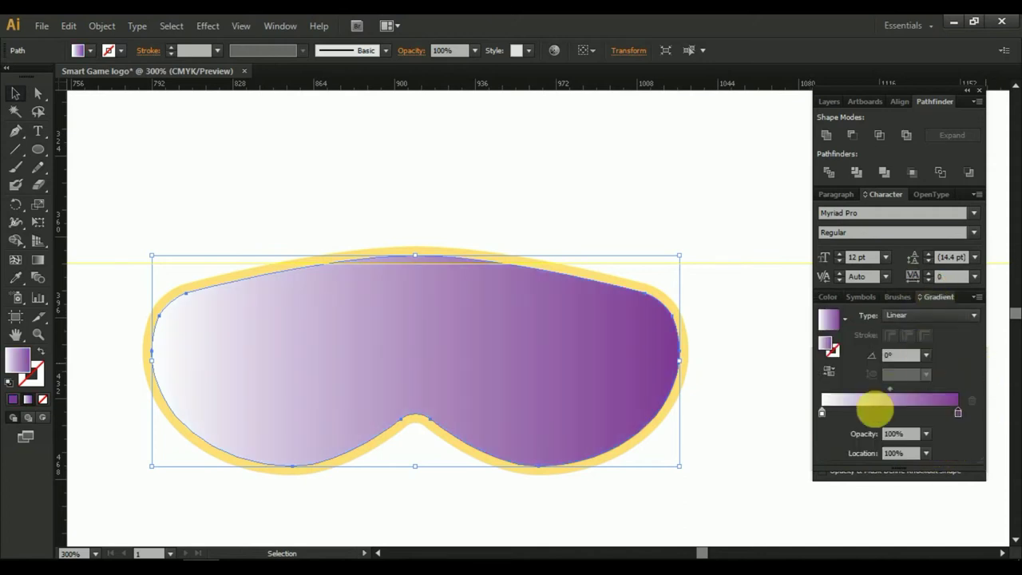
click(827, 296)
click(977, 297)
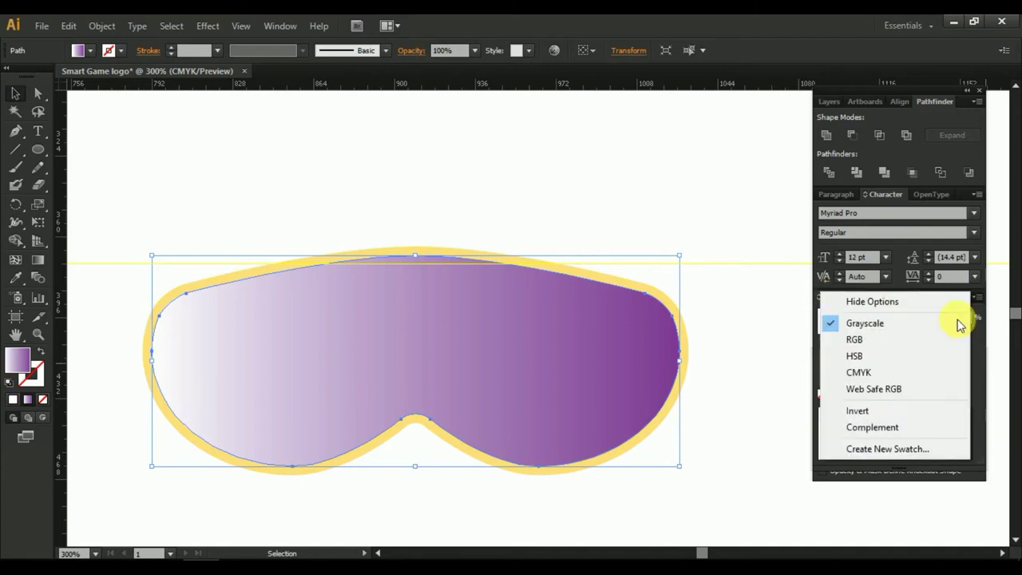
click(877, 340)
click(943, 435)
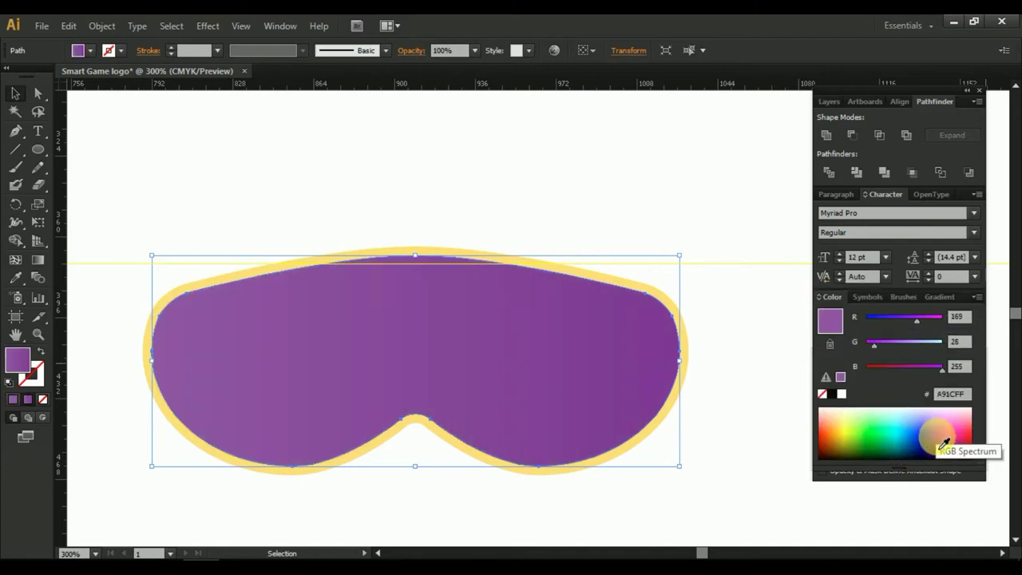
click(961, 429)
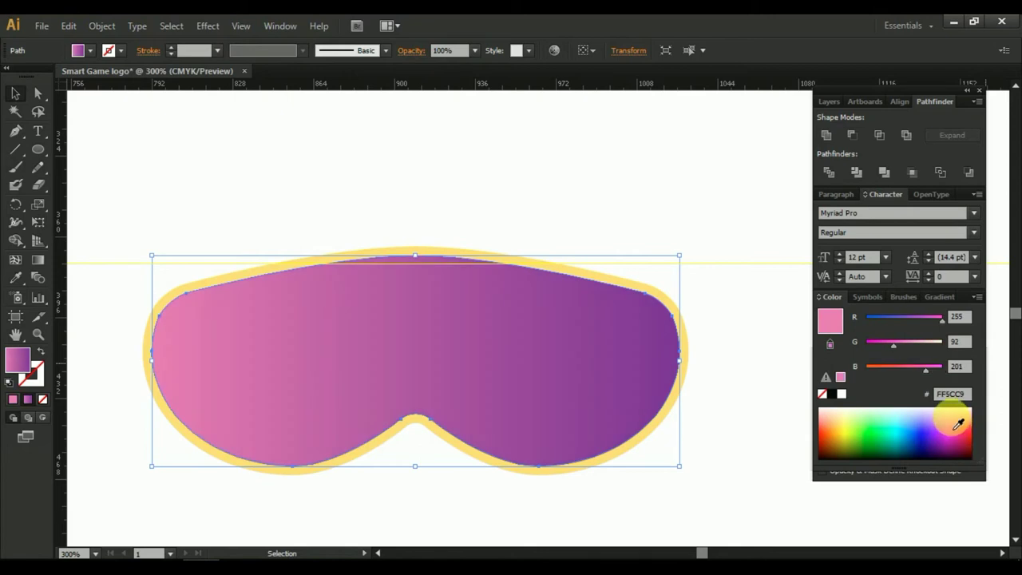
click(909, 431)
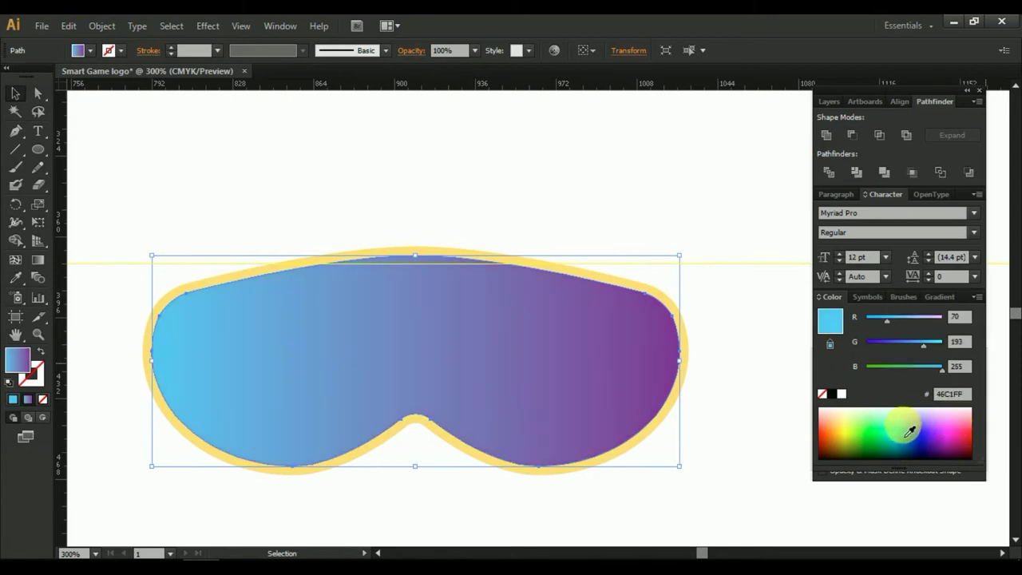
click(751, 334)
scroll(737, 351, down, 1)
scroll(738, 351, down, 3)
scroll(738, 351, up, 4)
Apply the White, Black gradient preset to the goggles' yellow rim.
click(681, 339)
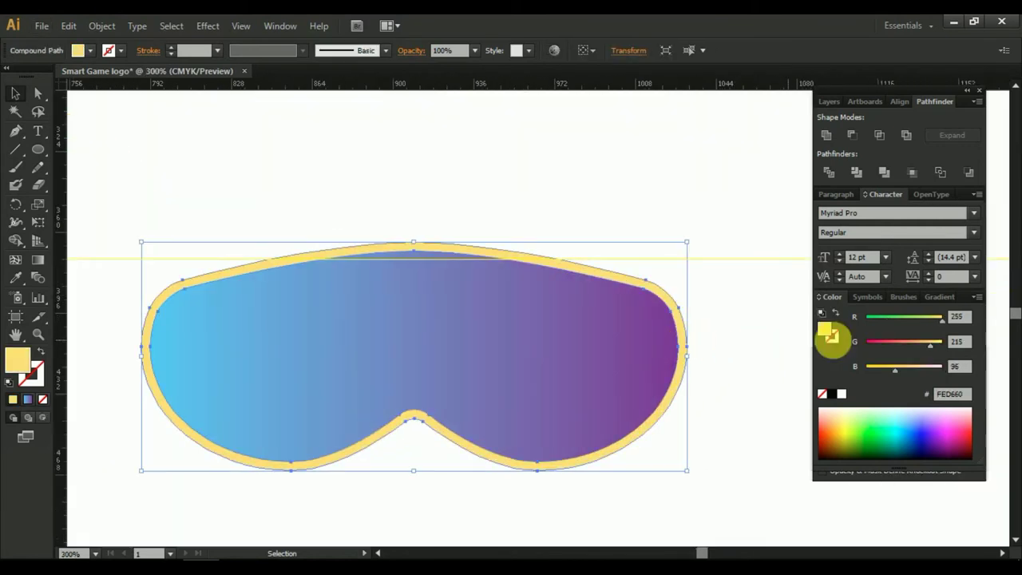
click(948, 299)
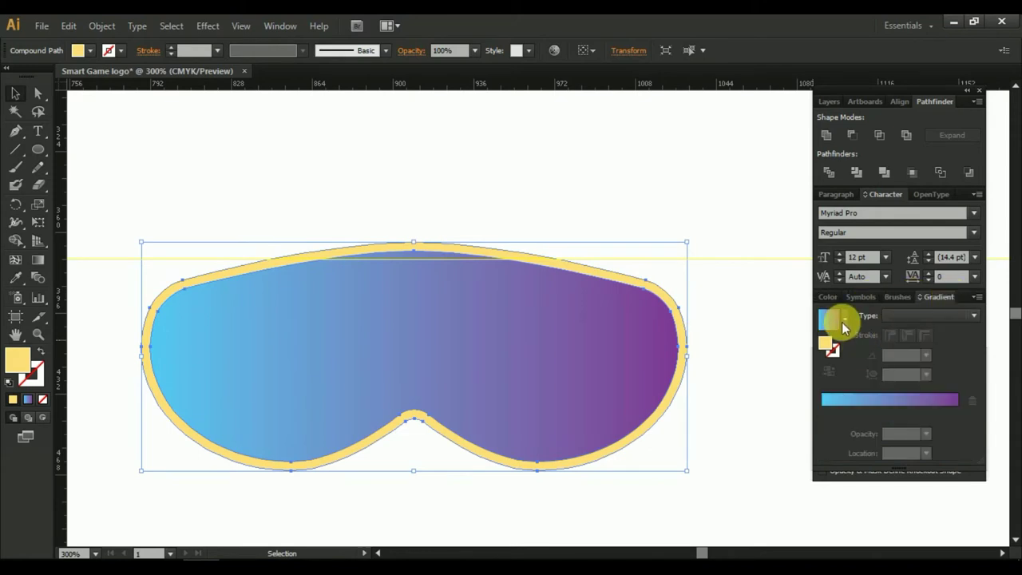
click(843, 320)
click(744, 347)
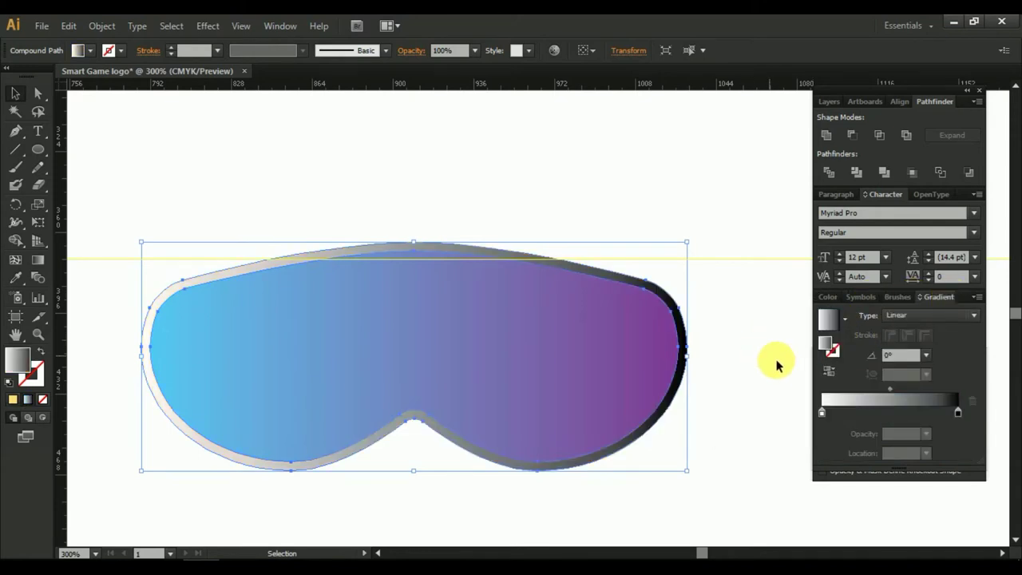
Recolour the dark end stop of the rim gradient to a light orange-yellow.
click(957, 414)
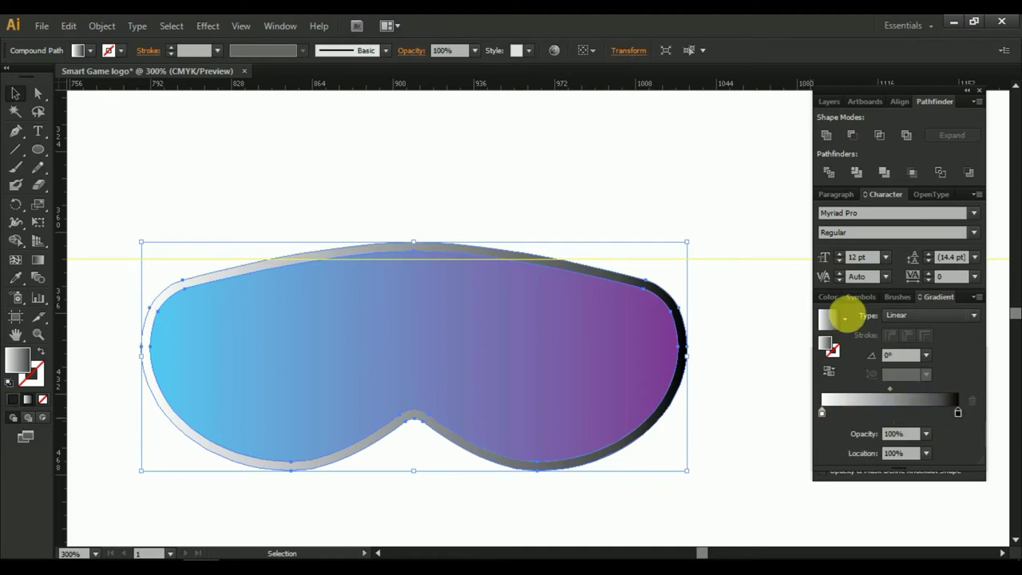
click(830, 297)
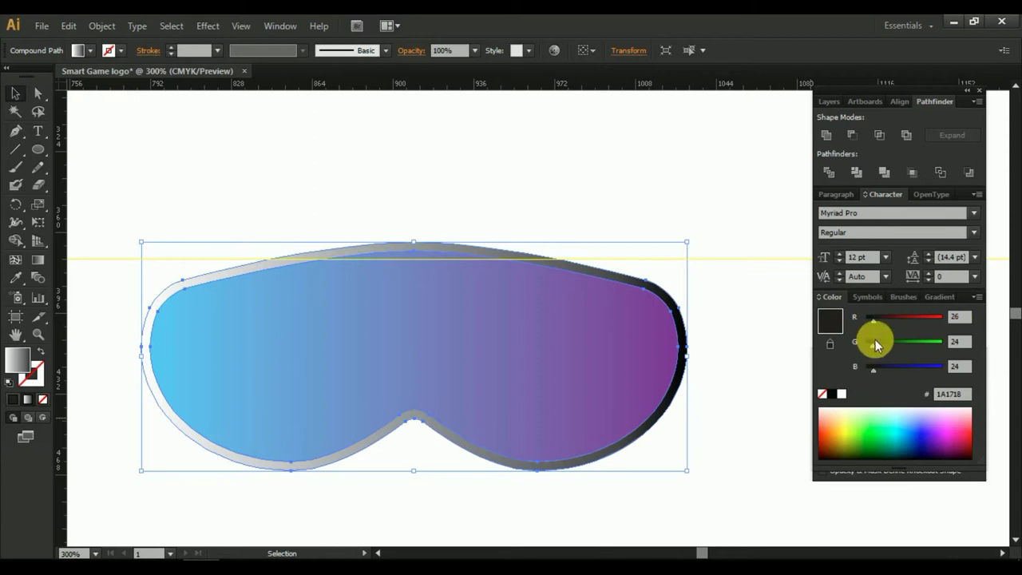
click(848, 423)
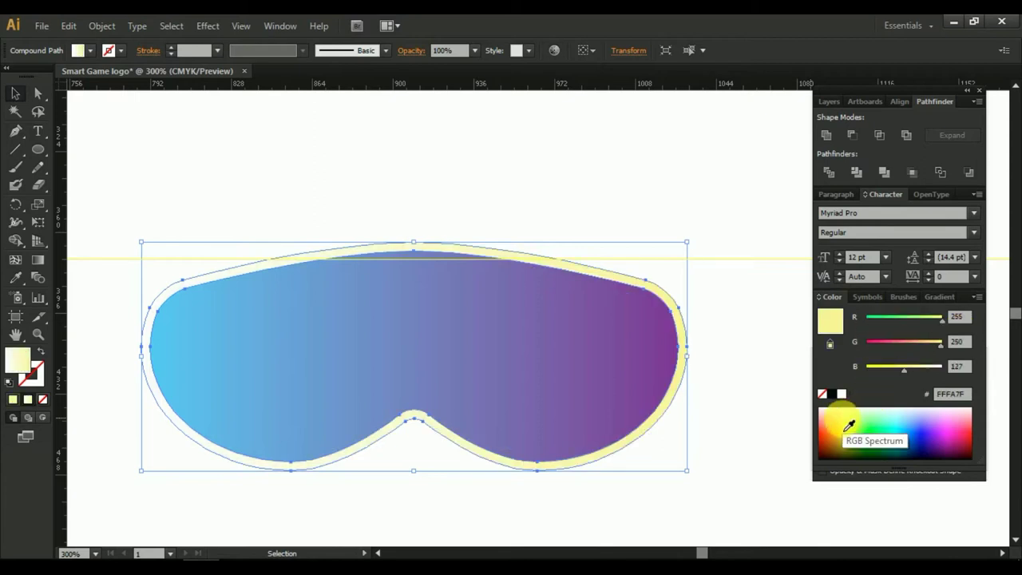
mouse_move(904, 369)
mouse_down()
mouse_move(930, 370)
mouse_move(892, 370)
mouse_up()
drag(938, 342, 924, 344)
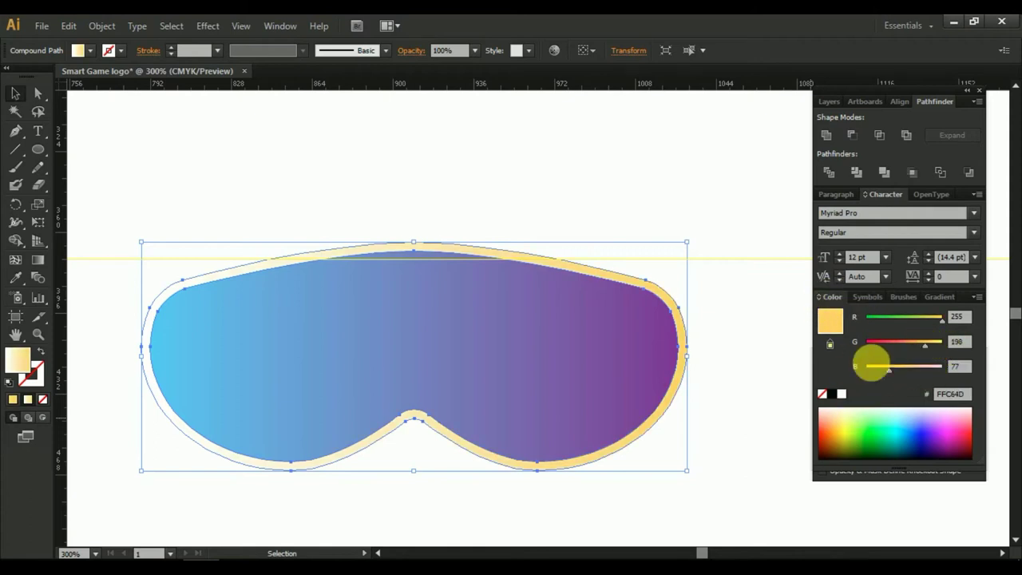
Recolour the white end stop of the rim gradient to a soft orange.
click(938, 297)
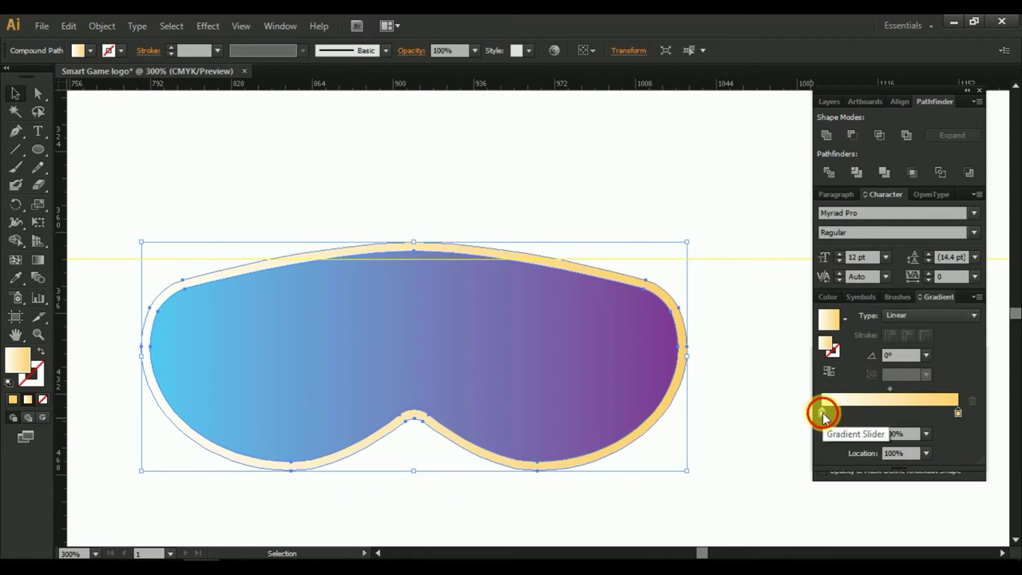
click(827, 297)
drag(912, 367, 881, 366)
drag(928, 342, 913, 341)
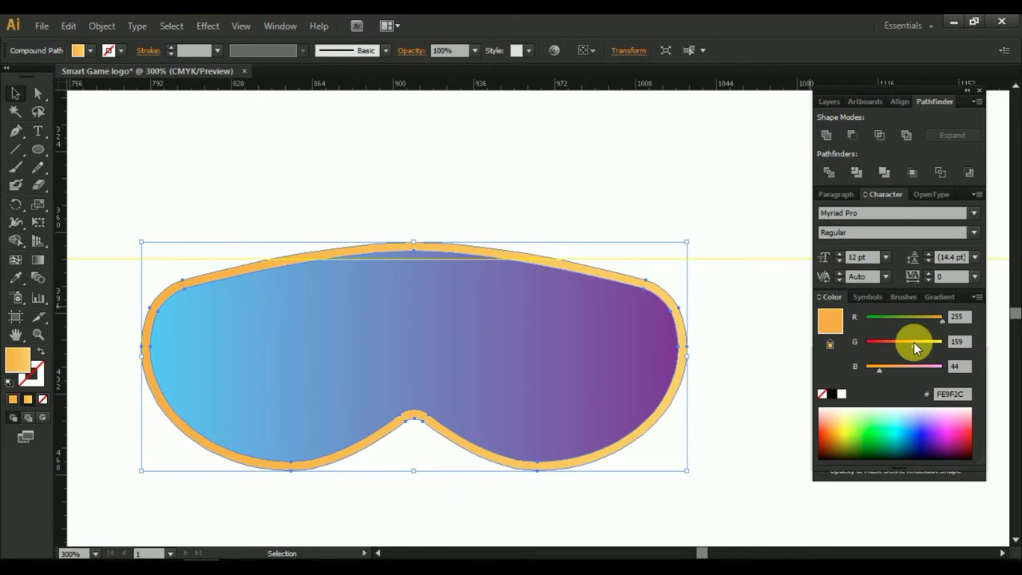
drag(888, 369, 876, 369)
Add a light orange middle stop to the rim gradient.
click(947, 298)
click(886, 413)
click(823, 297)
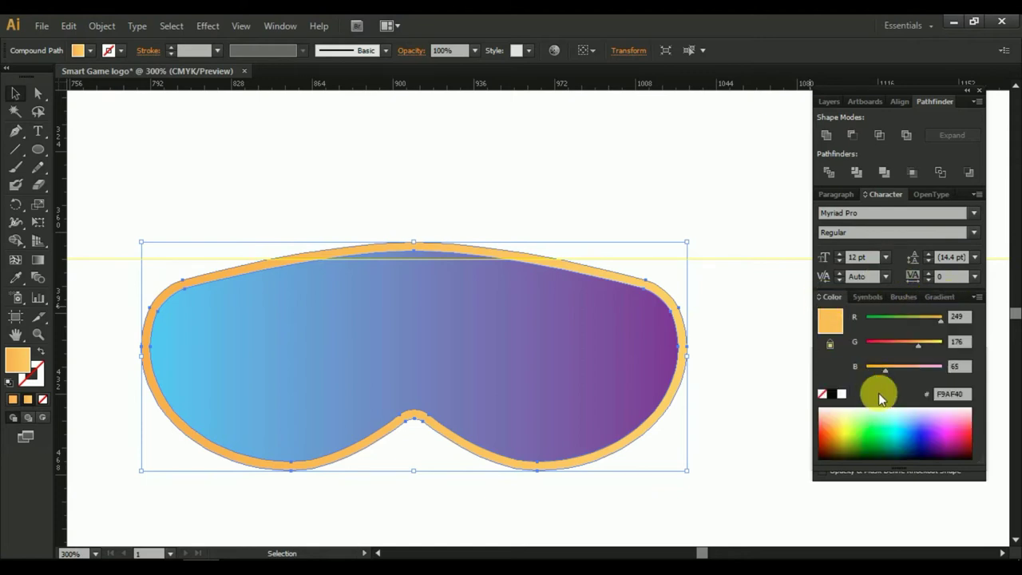
drag(885, 370, 869, 366)
mouse_move(923, 346)
mouse_down()
mouse_move(936, 346)
mouse_move(910, 344)
mouse_up()
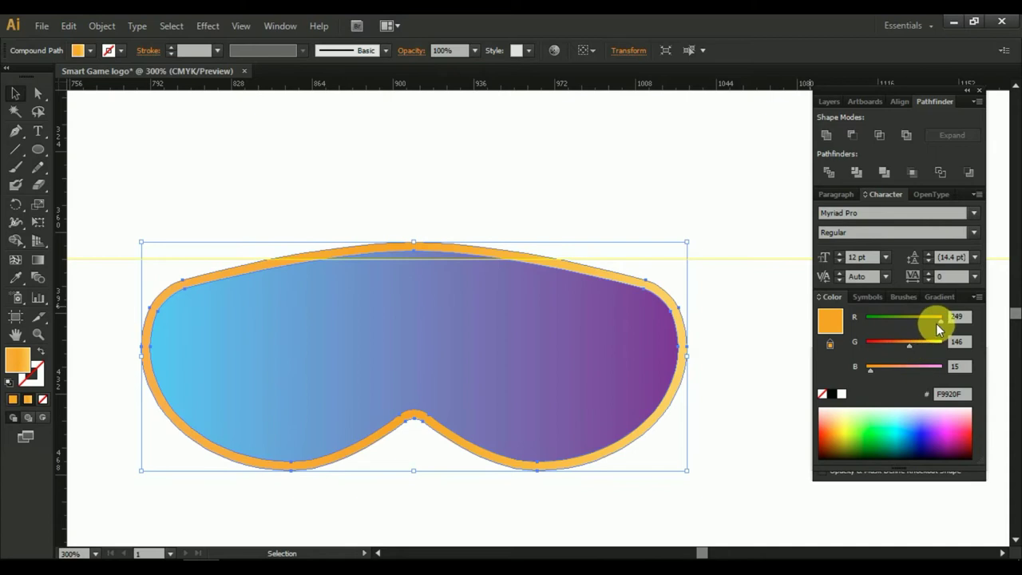
click(849, 432)
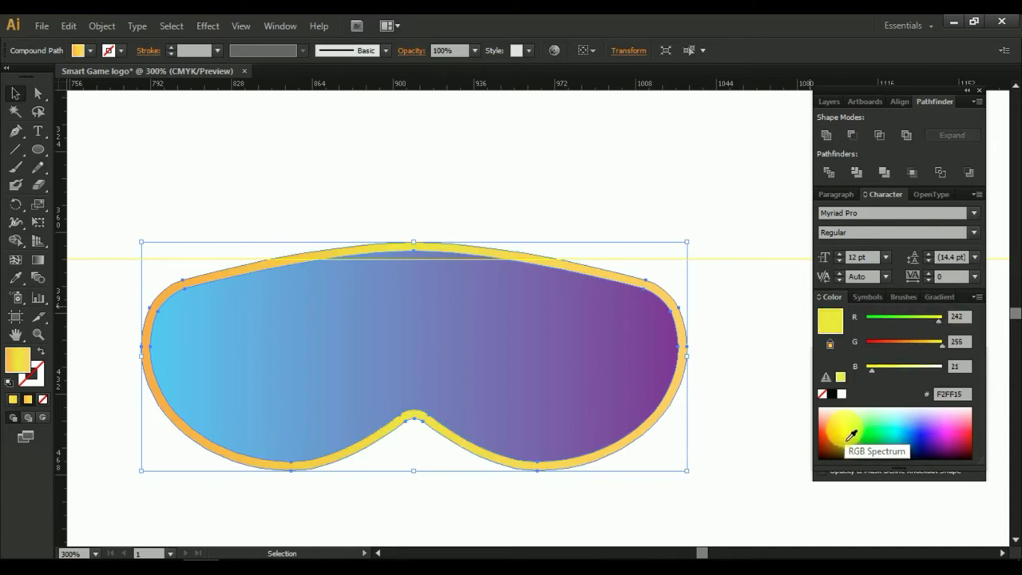
click(834, 431)
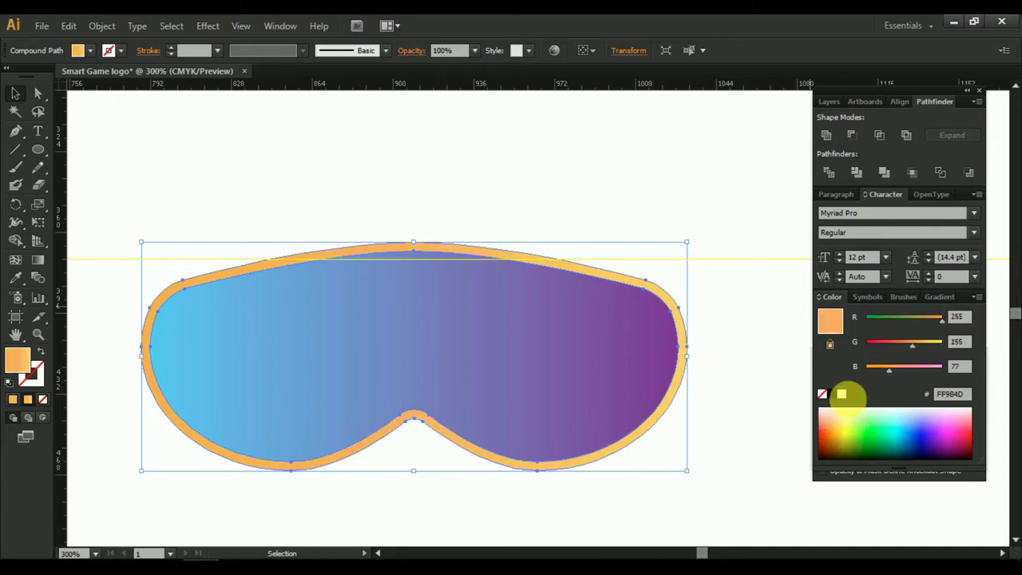
Move the middle stop to 33.33%, add two more stops, and reposition end stops to 93.55%.
click(932, 296)
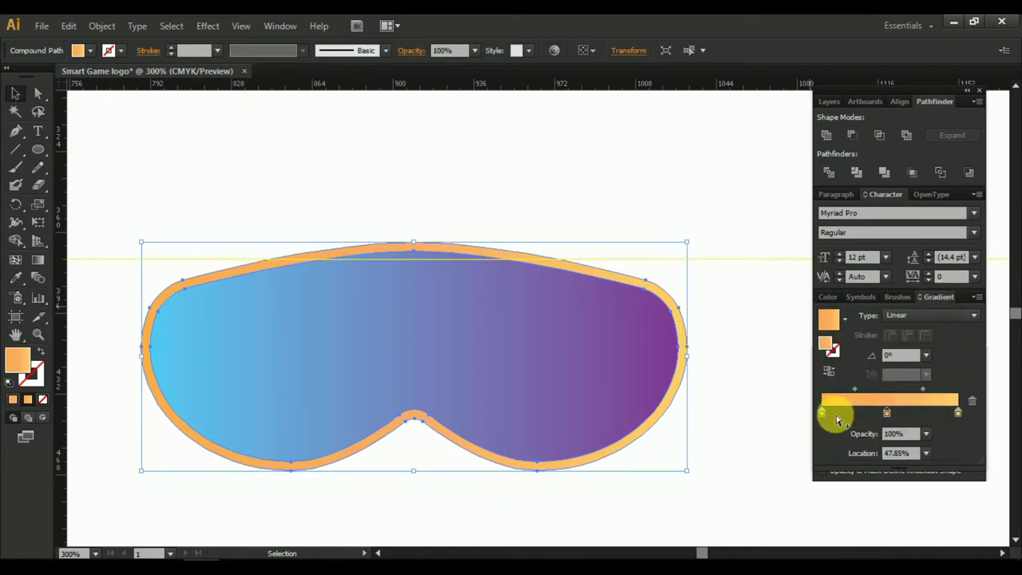
mouse_move(958, 415)
mouse_down()
mouse_move(865, 413)
mouse_move(962, 412)
mouse_up()
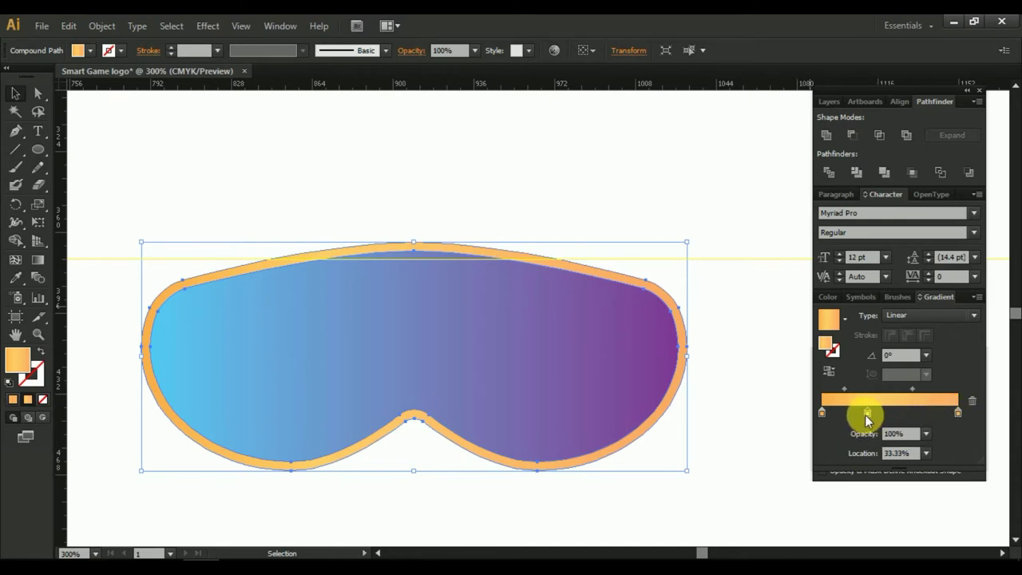
click(916, 413)
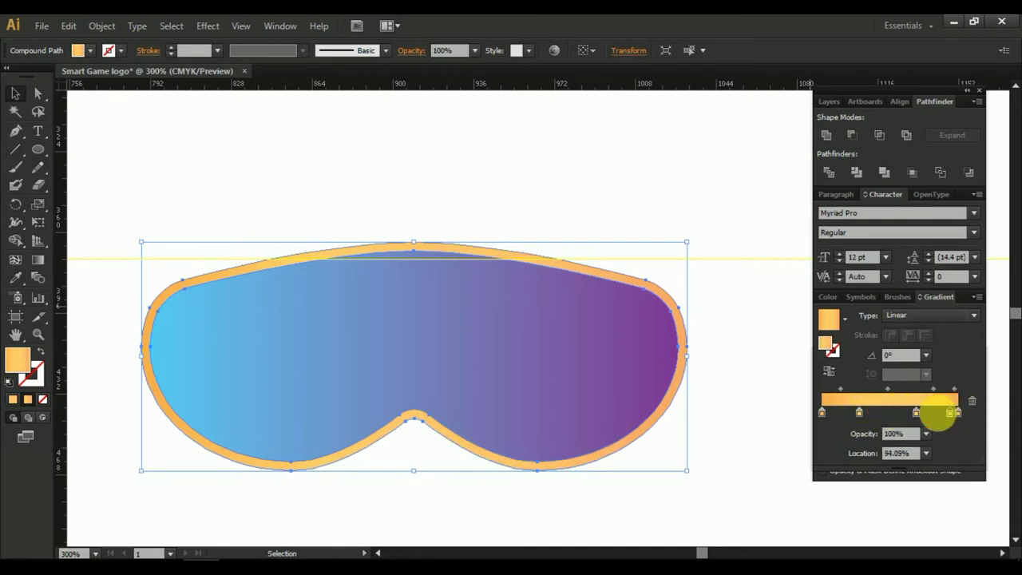
click(883, 413)
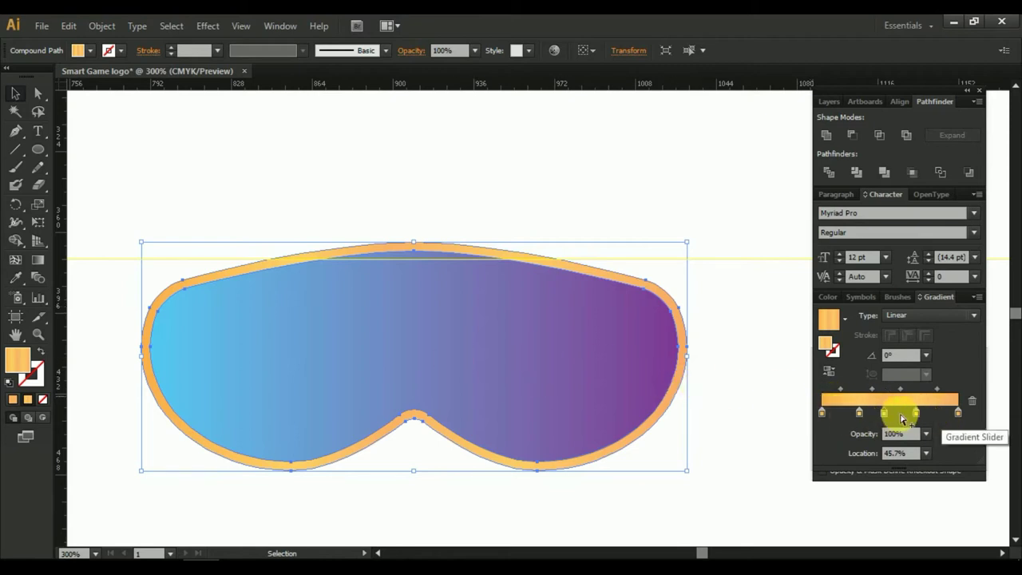
drag(957, 414, 930, 419)
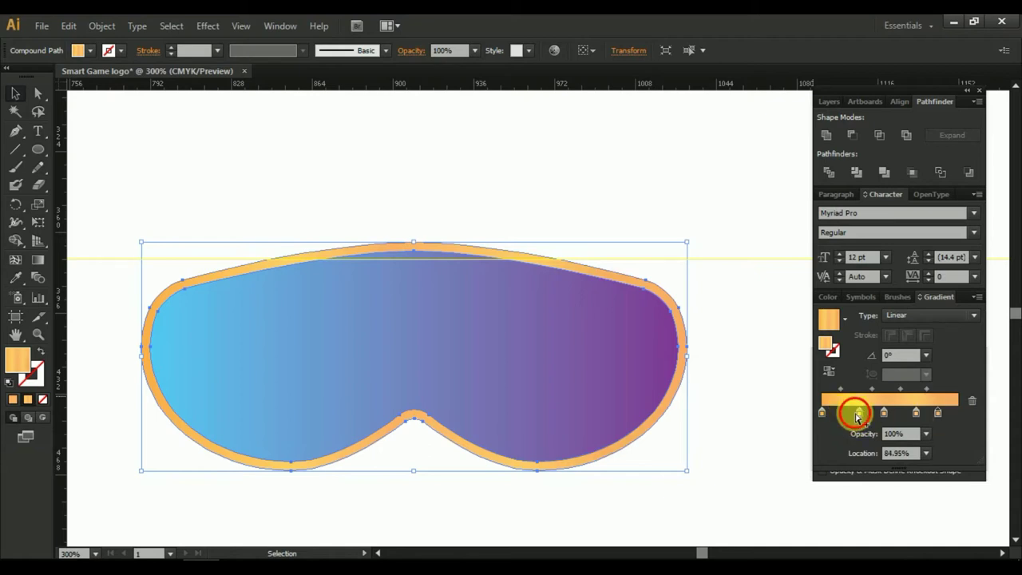
drag(950, 417, 952, 418)
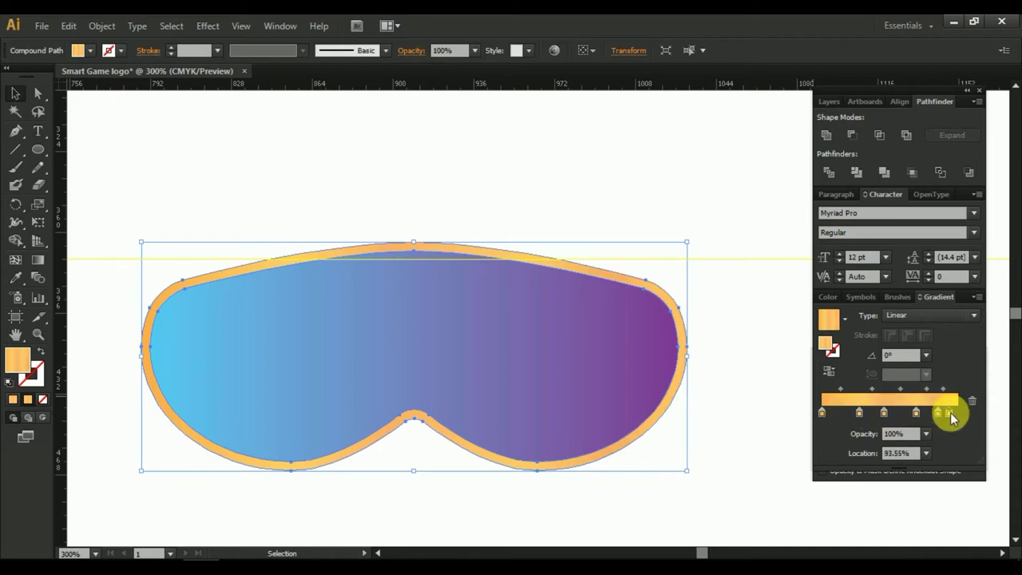
click(726, 340)
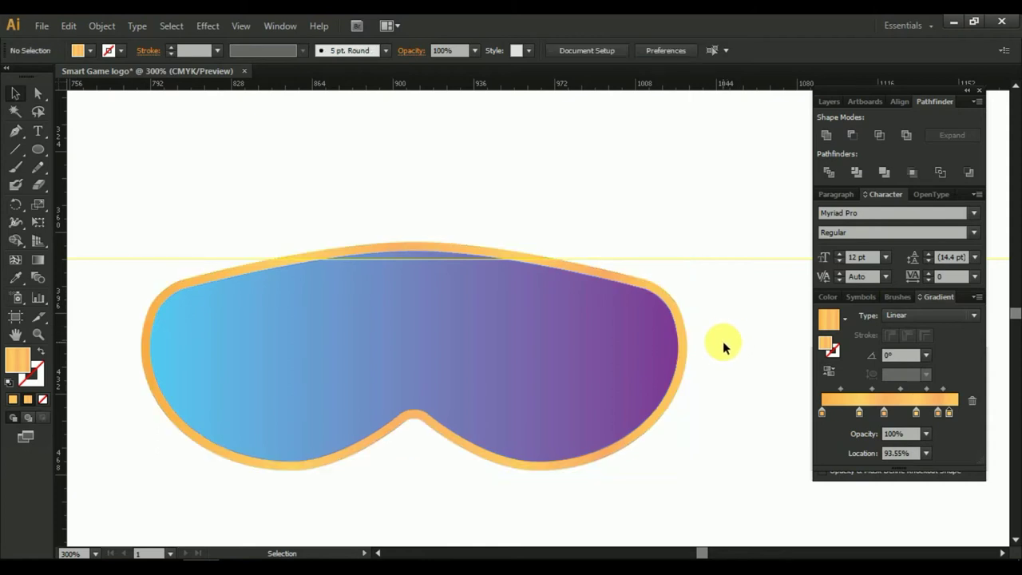
Draw a highlight ellipse over the lens's right half and stretch it wider.
click(519, 321)
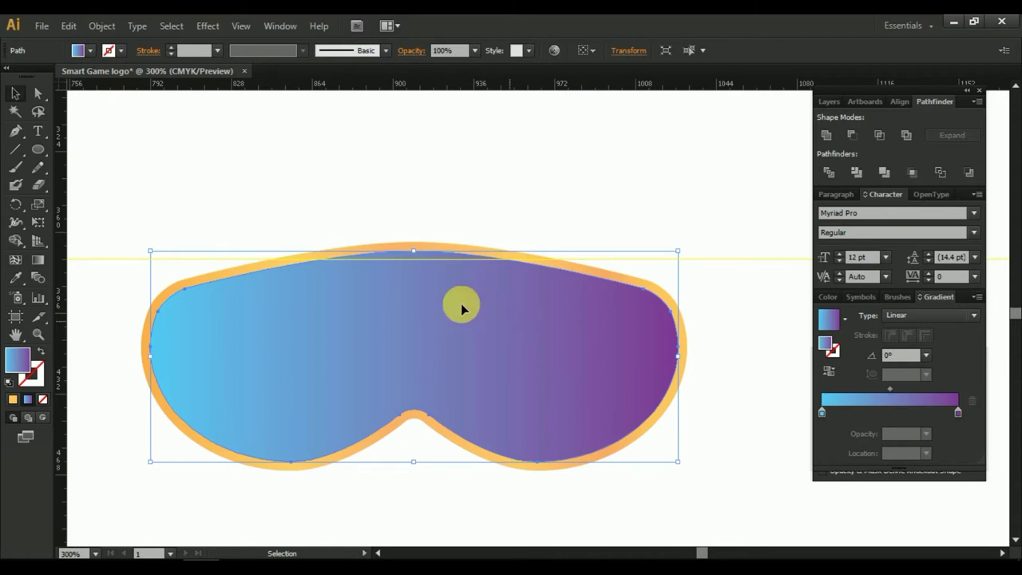
click(39, 150)
mouse_move(490, 299)
mouse_down()
mouse_move(562, 380)
mouse_move(645, 442)
mouse_up()
click(15, 93)
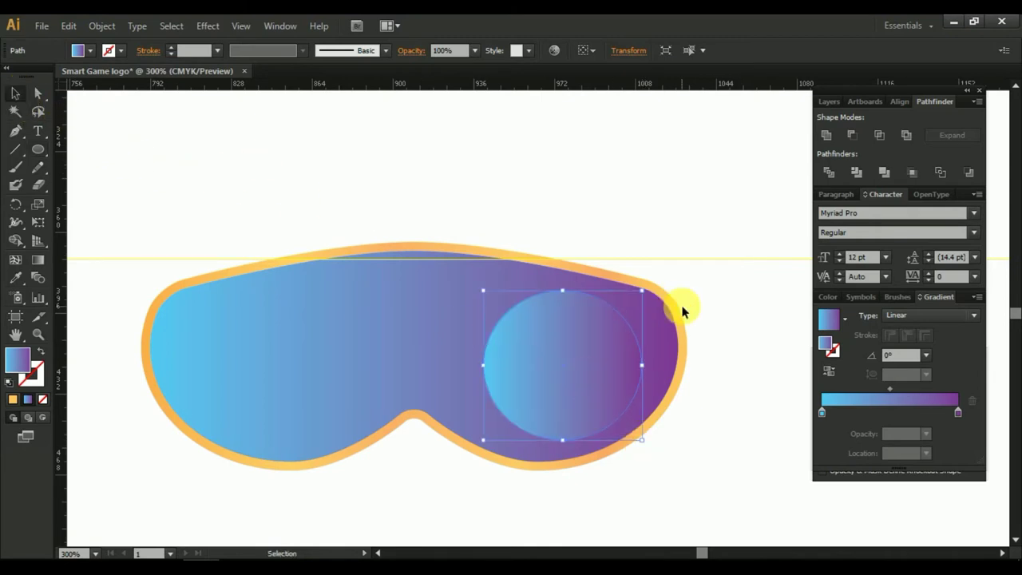
drag(643, 292, 648, 278)
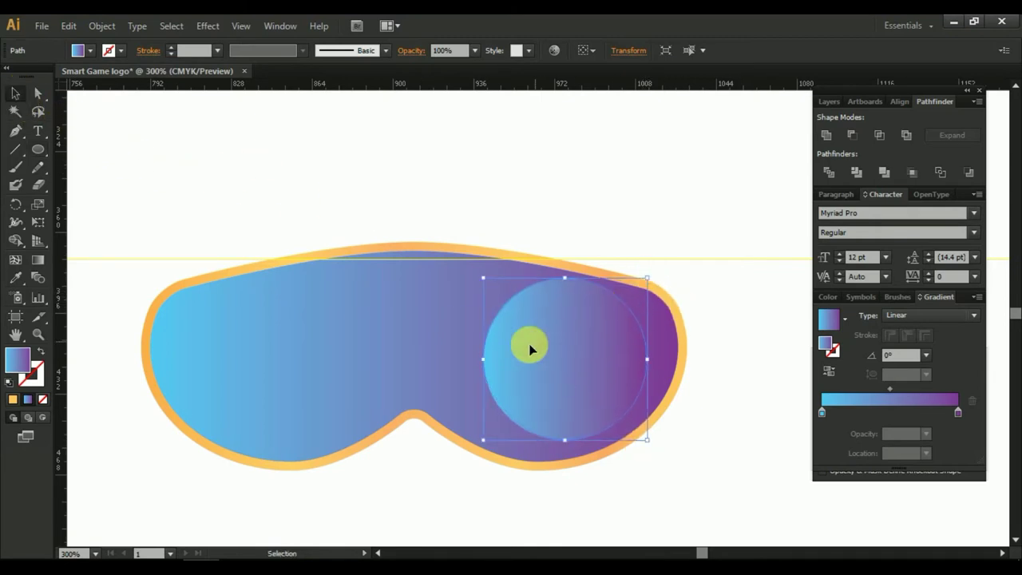
drag(484, 359, 452, 359)
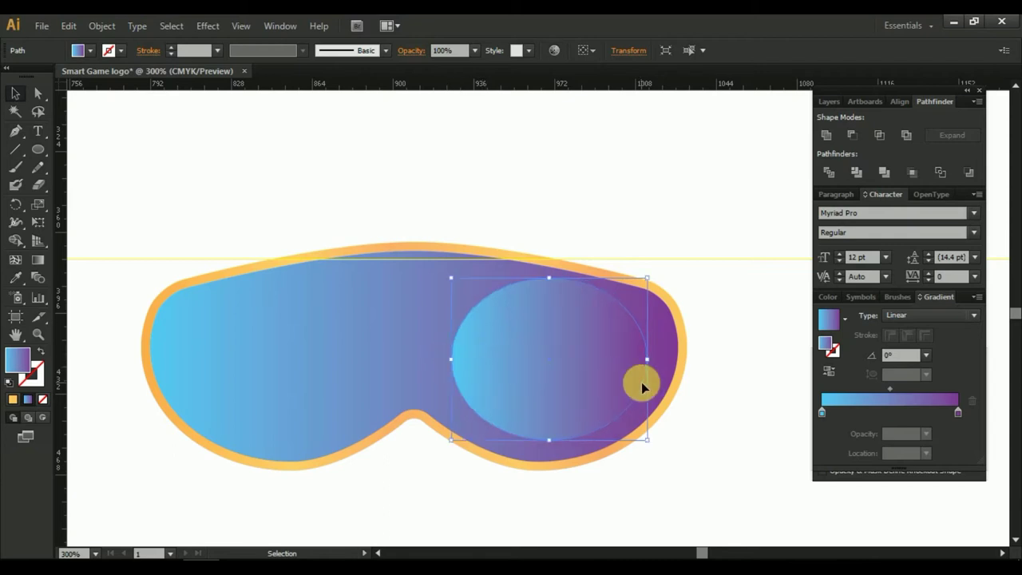
Remove the cyan stop, reverse the gradient, and set the left stop's opacity to 0%.
click(885, 414)
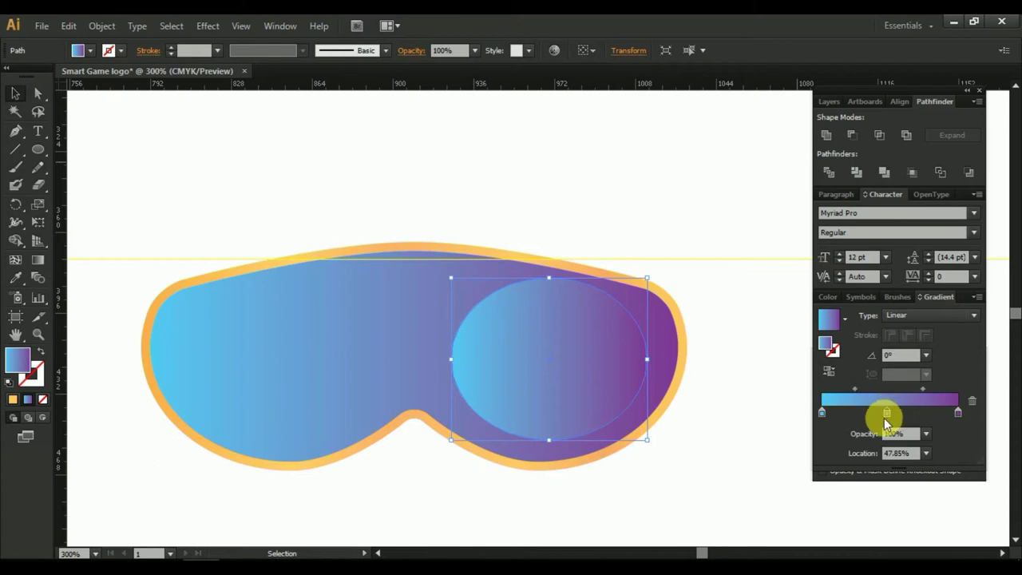
drag(823, 412, 834, 460)
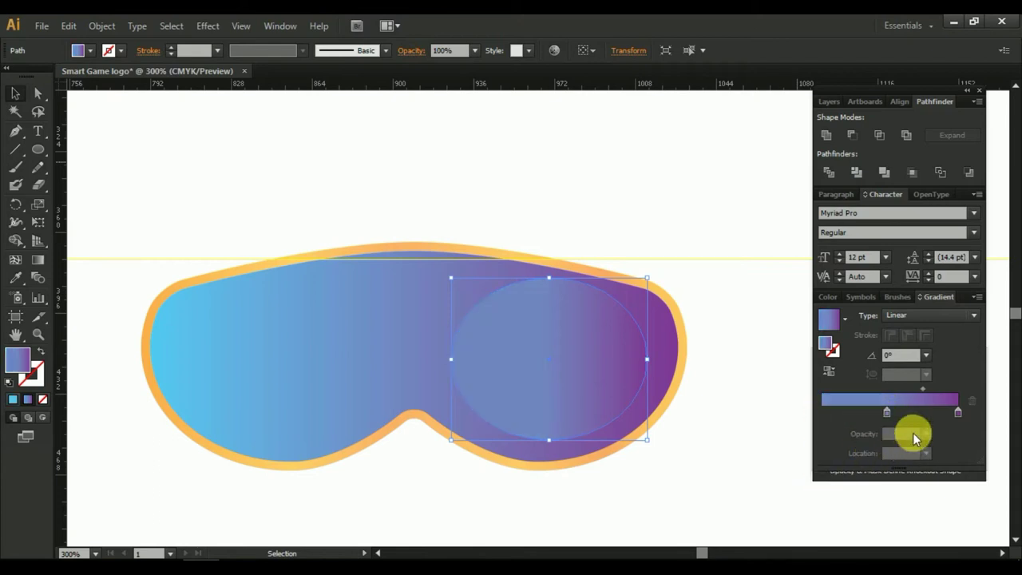
drag(886, 413, 801, 419)
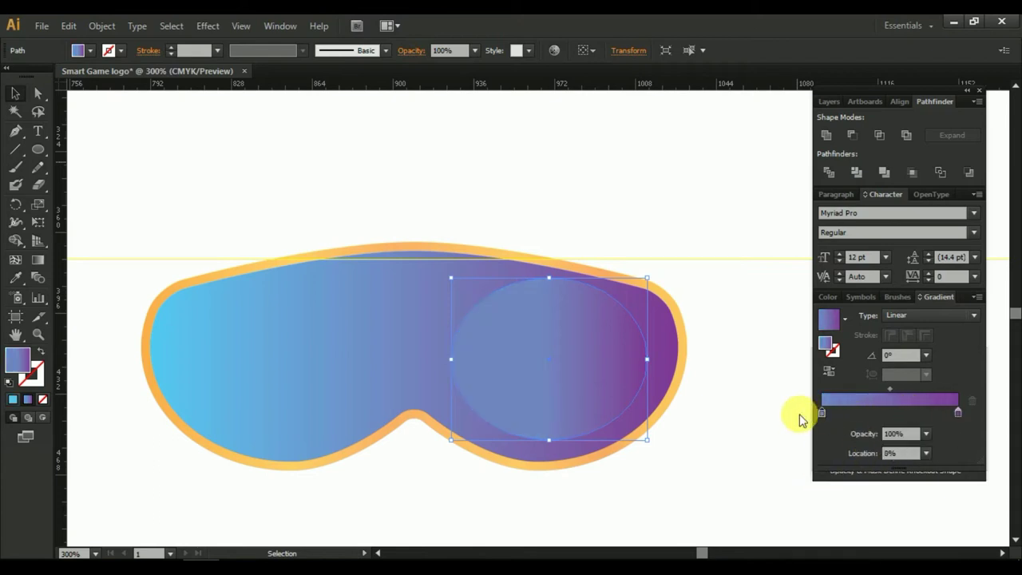
click(827, 372)
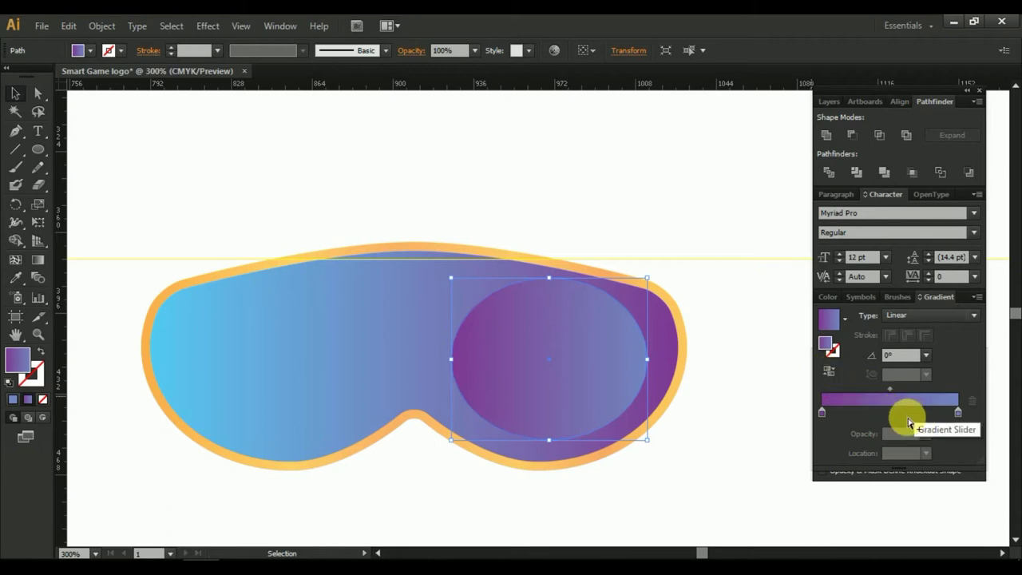
click(821, 412)
click(926, 433)
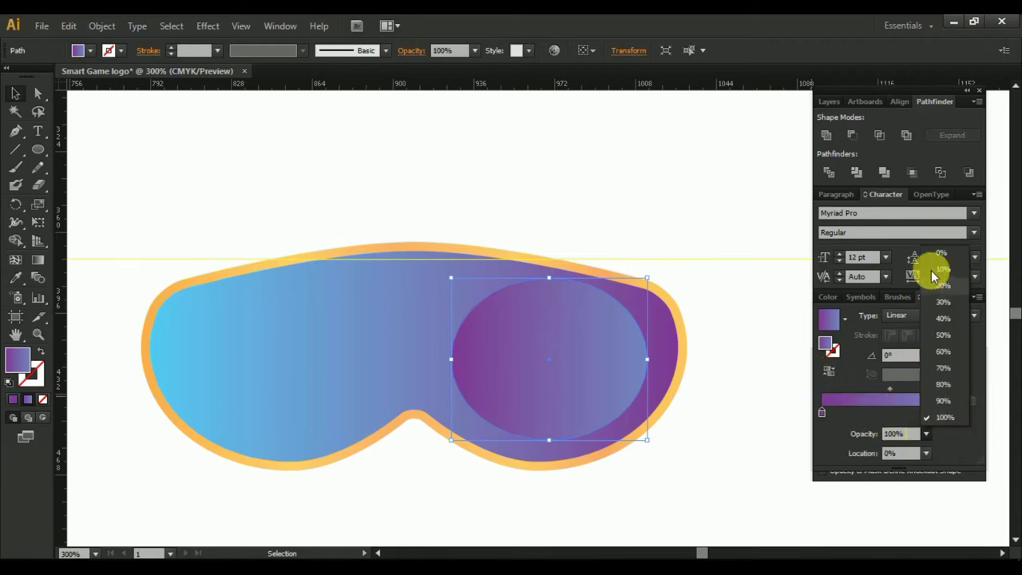
click(941, 254)
click(747, 383)
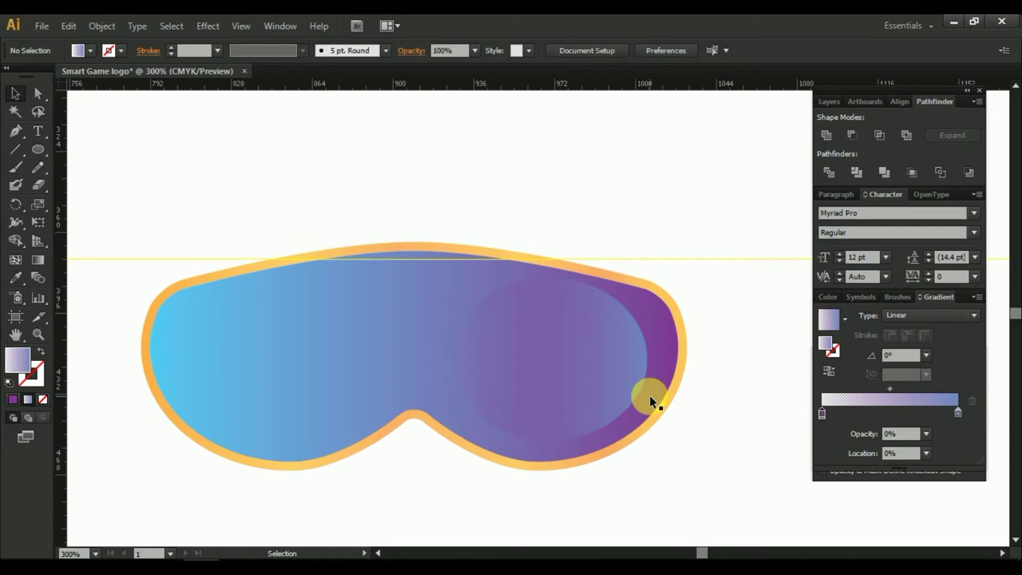
Position the faded ellipse inside the goggle and make an offset copy of it.
scroll(649, 413, down, 4)
scroll(648, 415, up, 5)
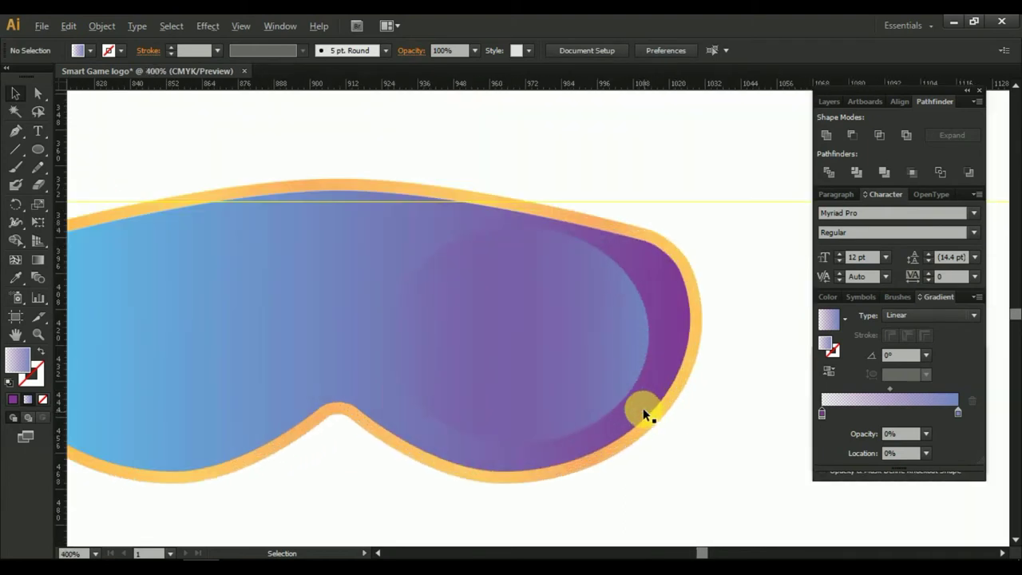
click(452, 343)
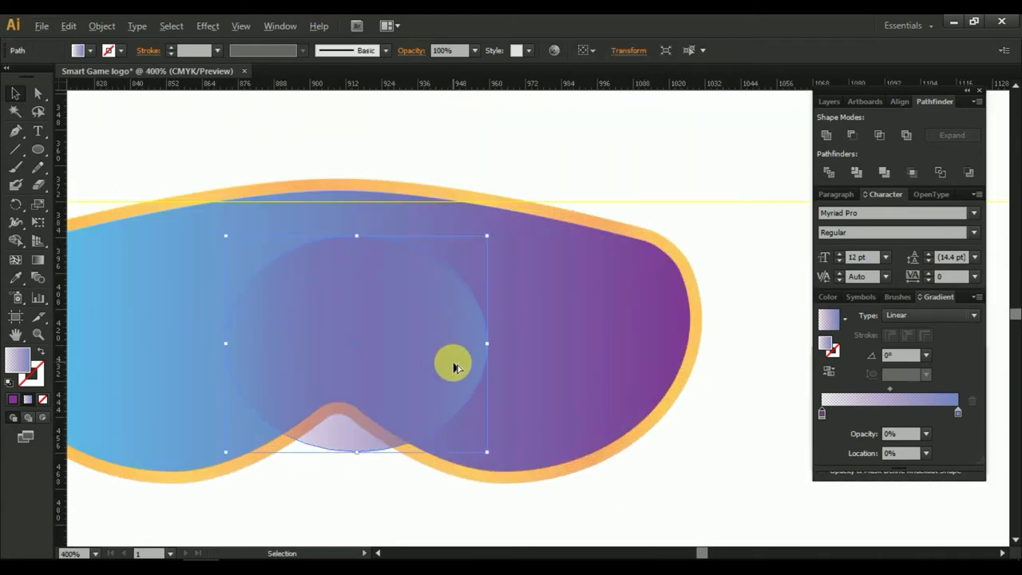
scroll(452, 344, down, 2)
drag(459, 361, 528, 363)
scroll(528, 364, up, 2)
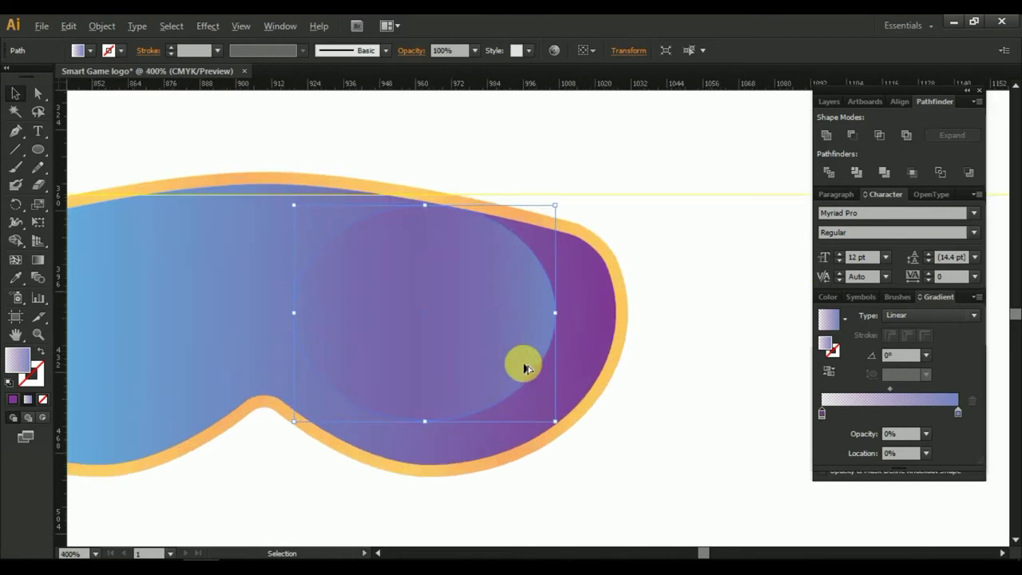
mouse_move(527, 327)
mouse_down()
mouse_move(557, 364)
mouse_move(590, 275)
mouse_move(583, 314)
mouse_up()
scroll(557, 360, down, 3)
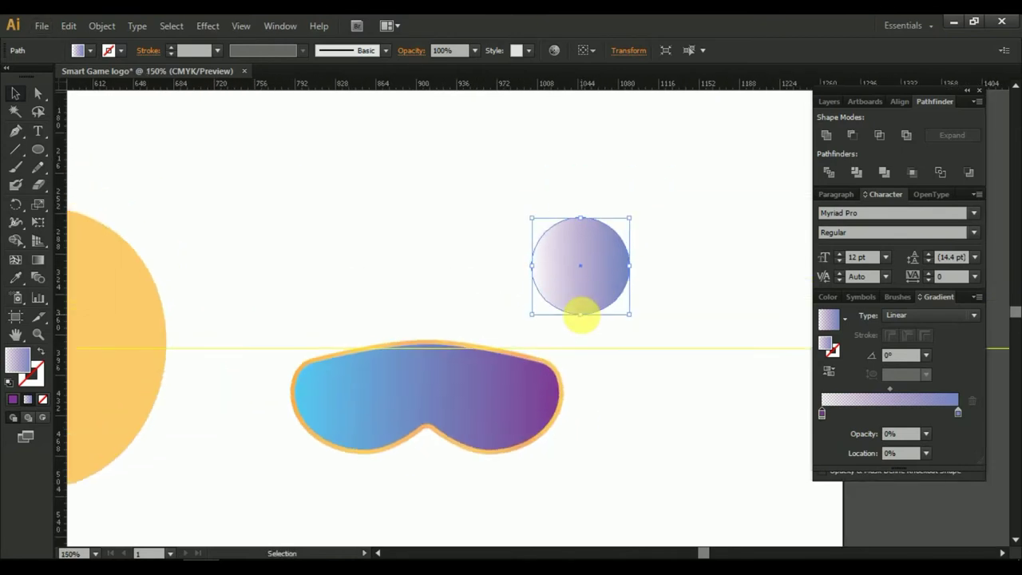
drag(594, 276, 585, 284)
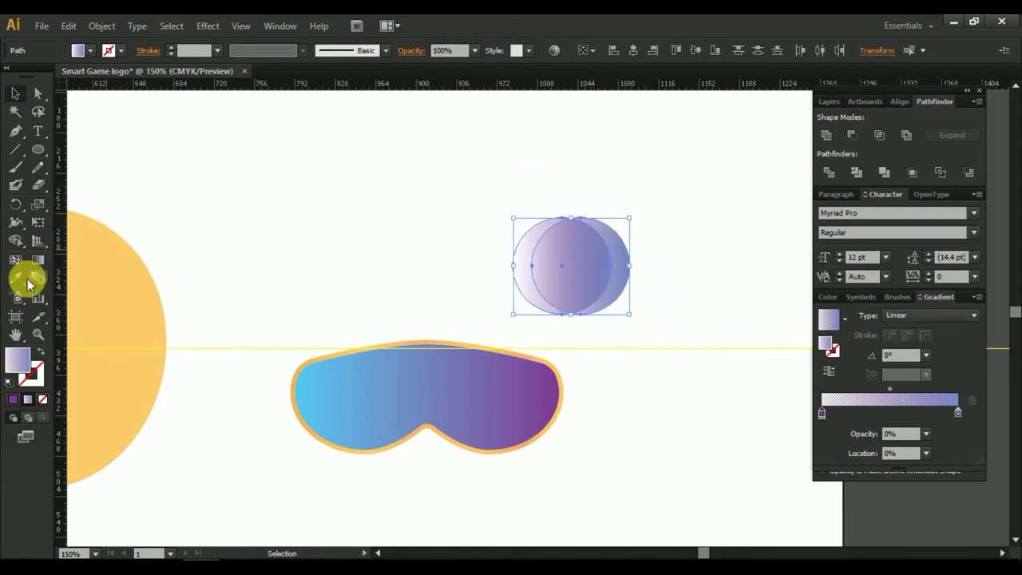
Split the overlapping circles into crescents with Shape Builder and delete the leftover left circle.
click(15, 240)
click(618, 253)
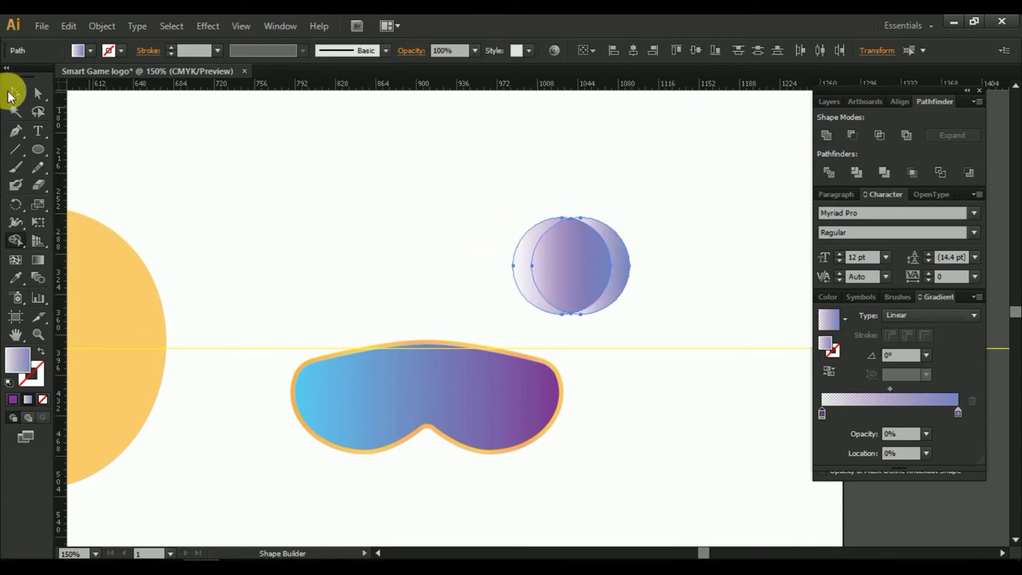
click(525, 256)
click(15, 92)
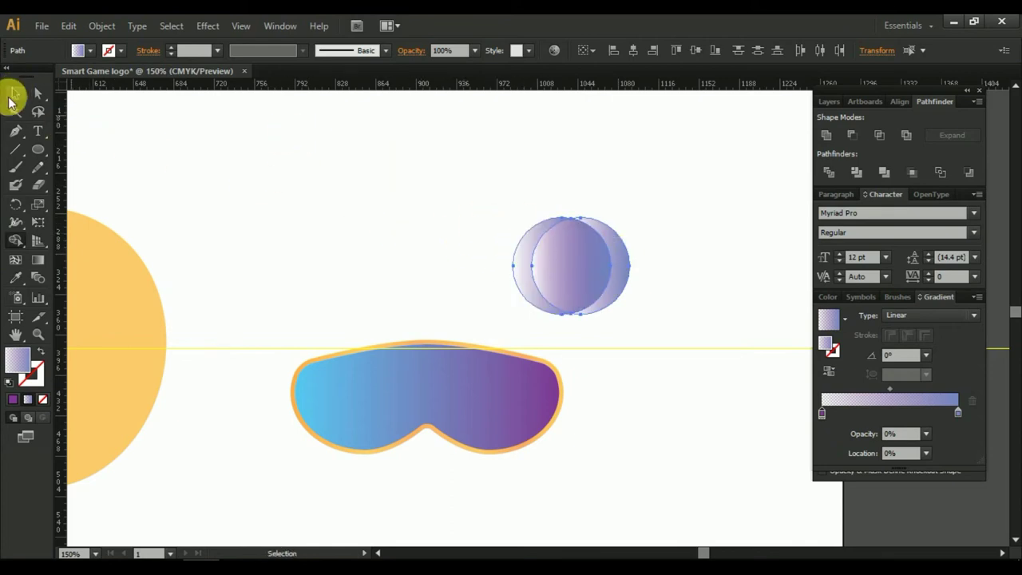
click(218, 177)
click(582, 265)
shift+click(583, 261)
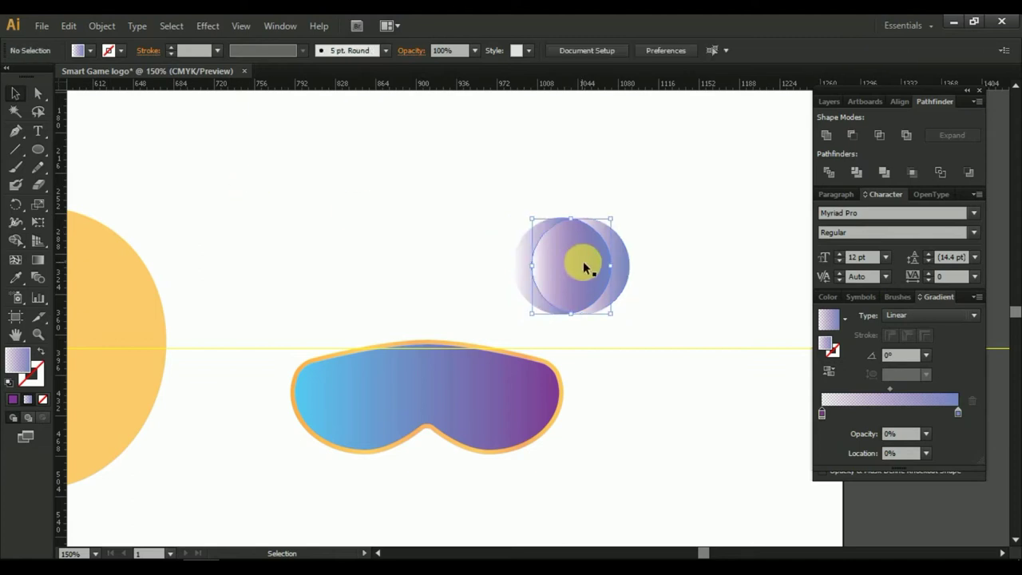
click(558, 270)
key(Delete)
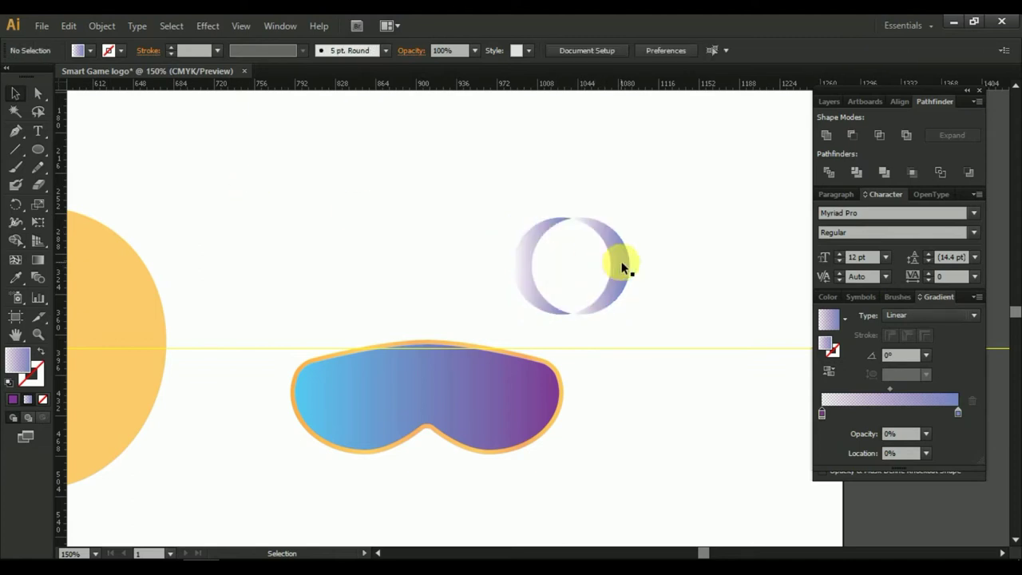
Move the right crescent onto the goggle lens and rotate it along the lens edge.
drag(621, 261, 529, 419)
scroll(527, 418, up, 1)
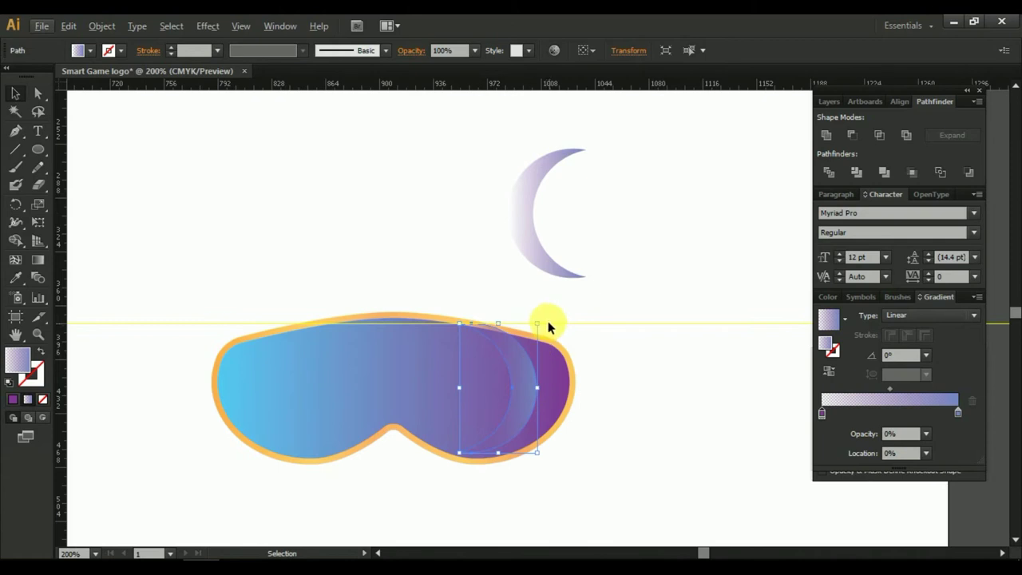
drag(550, 326, 532, 391)
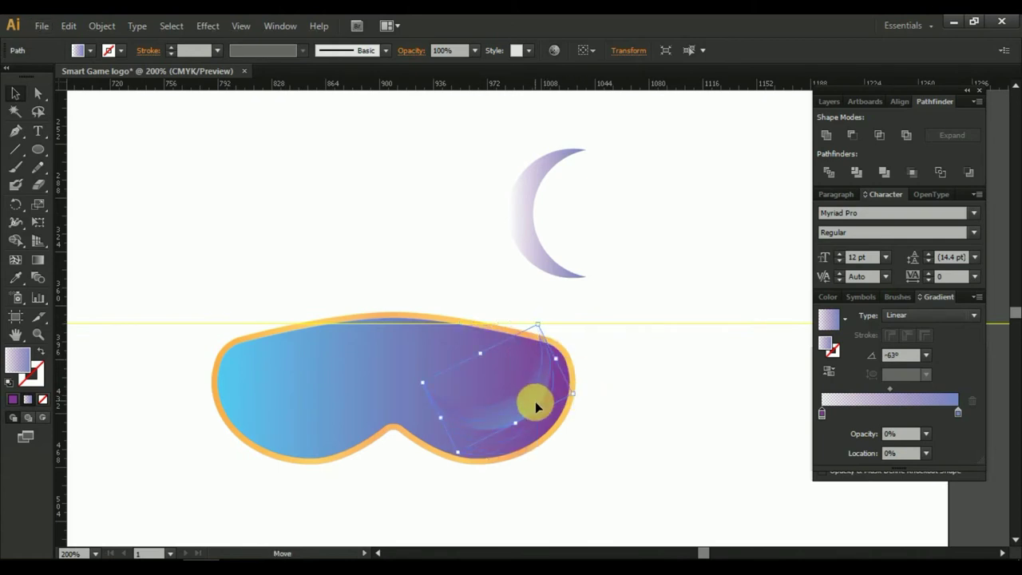
click(637, 409)
Move the other crescent to the goggle's left side, rotated to curve around the edge.
scroll(636, 410, down, 2)
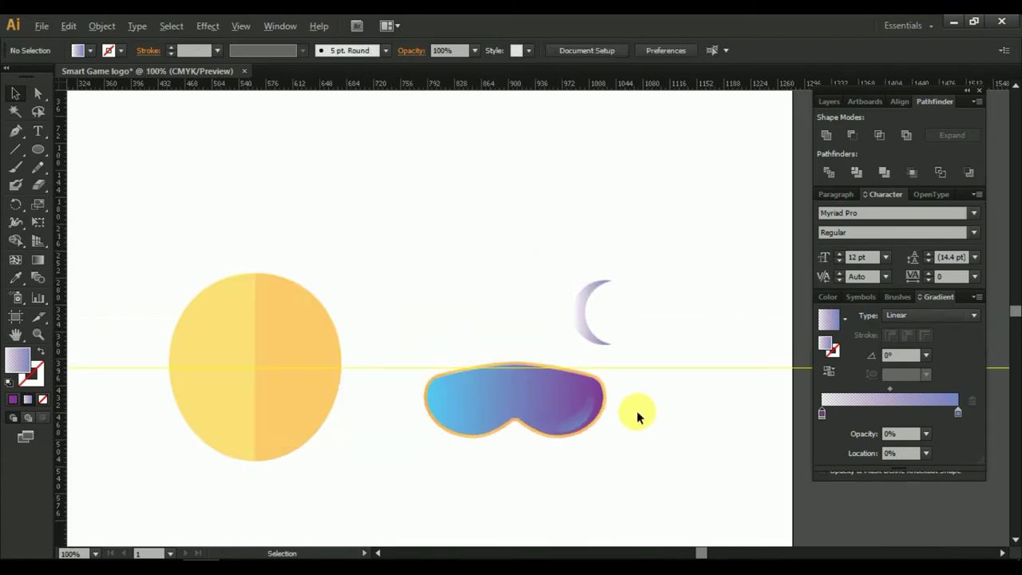
scroll(636, 410, up, 1)
drag(552, 283, 360, 419)
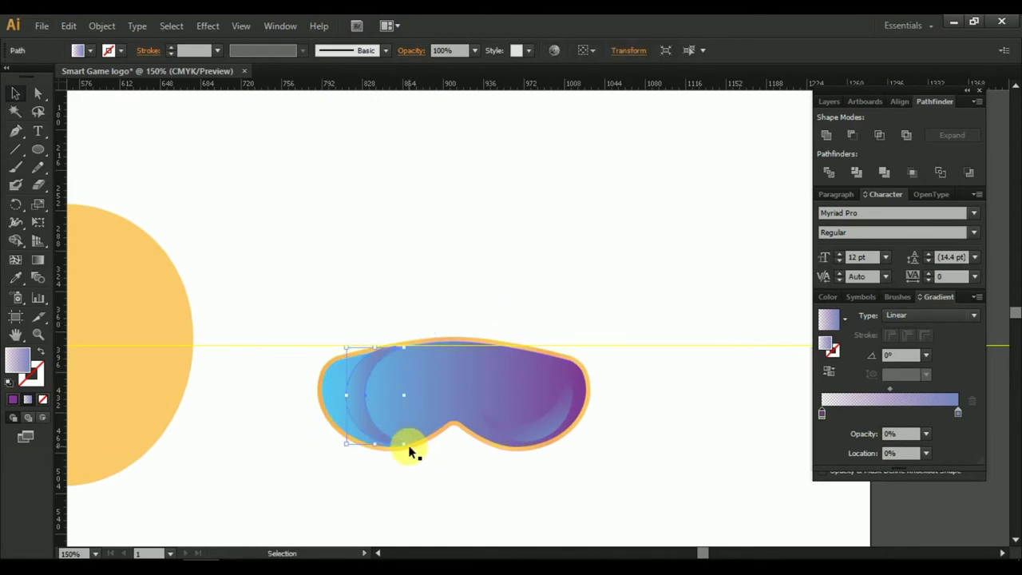
mouse_move(414, 452)
mouse_down()
mouse_move(357, 409)
mouse_move(356, 422)
mouse_up()
click(438, 272)
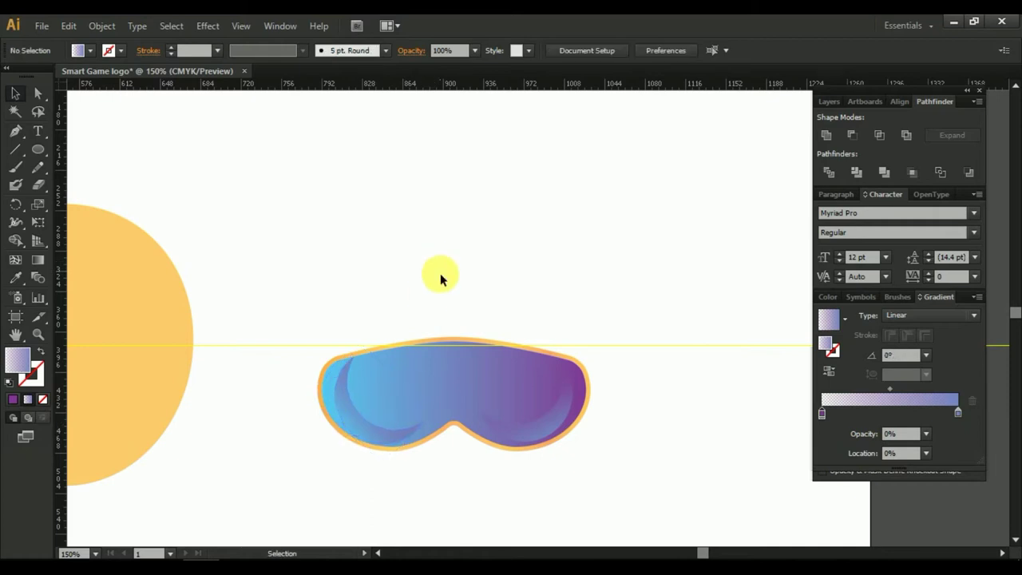
Bottom-align both crescent highlights.
key(ctrl+plus)
drag(486, 377, 477, 303)
click(349, 394)
shift+click(548, 386)
click(677, 51)
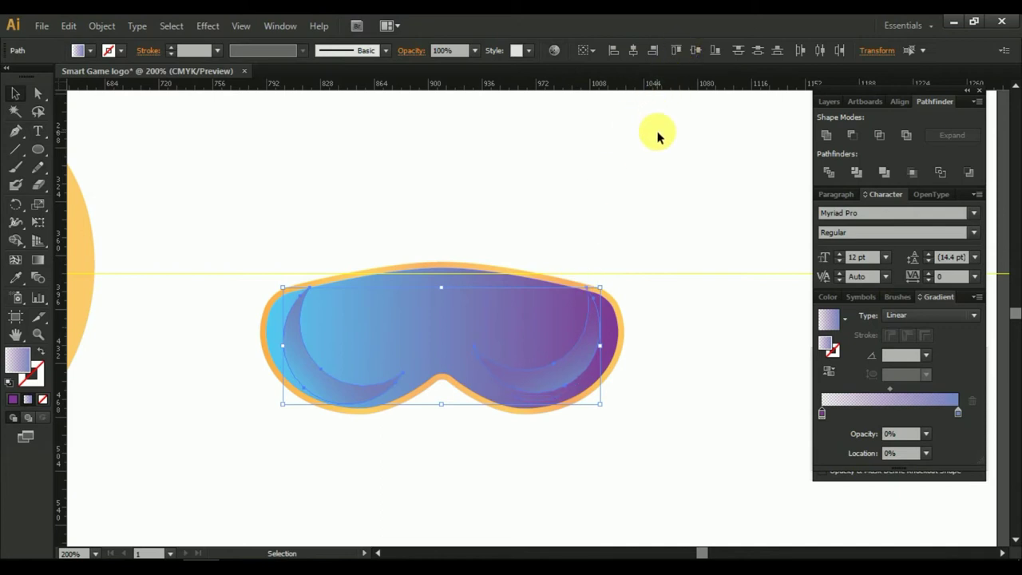
click(714, 50)
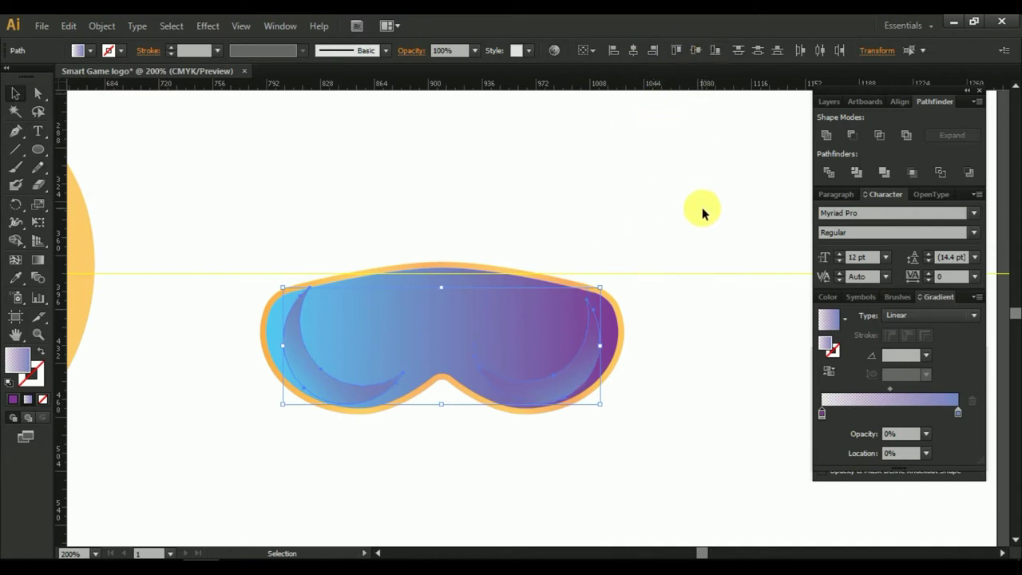
drag(361, 228, 551, 467)
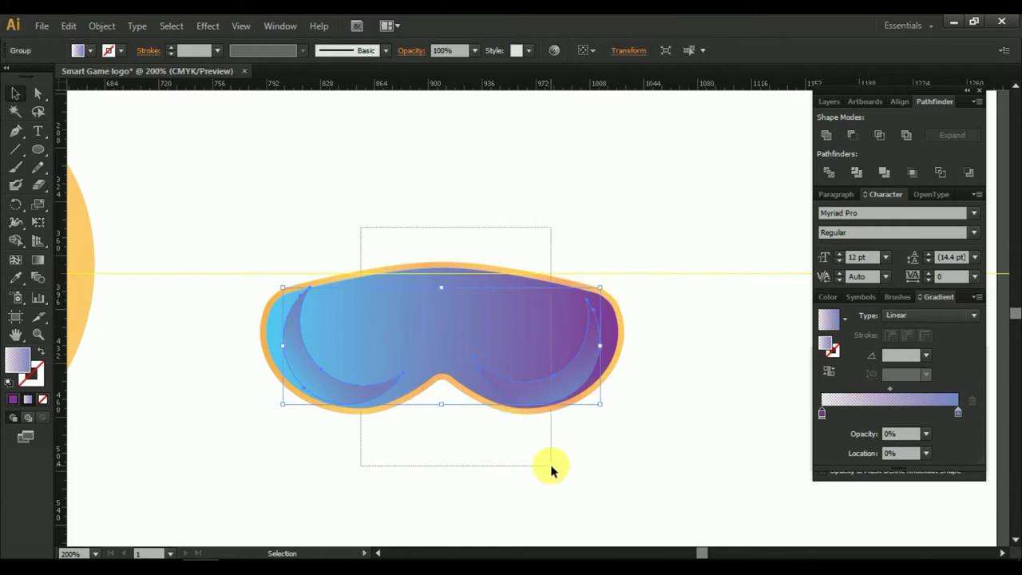
Delete the left crescent from the highlight group, keeping only the right one.
click(655, 180)
double_click(319, 391)
click(320, 384)
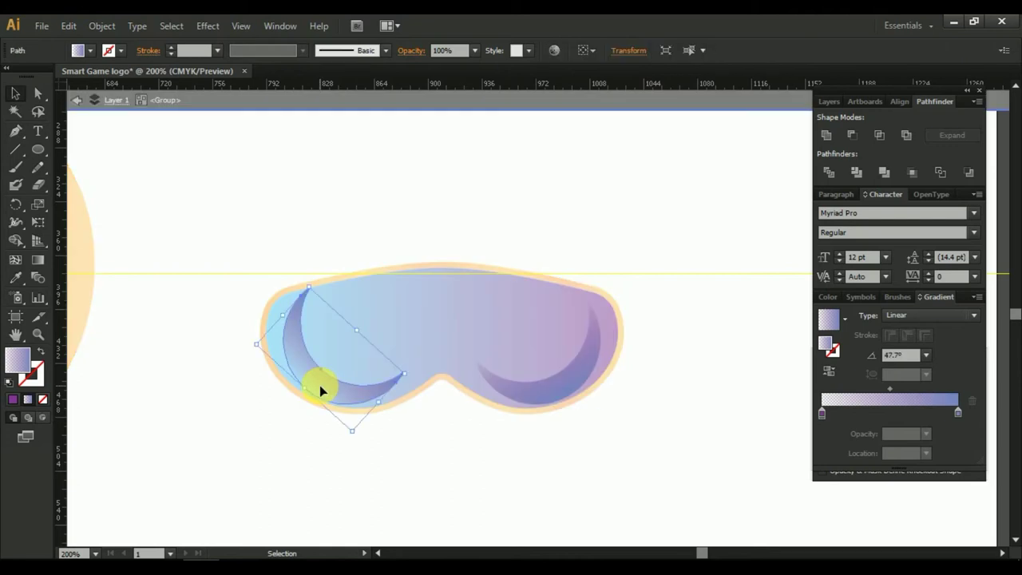
key(Delete)
double_click(696, 401)
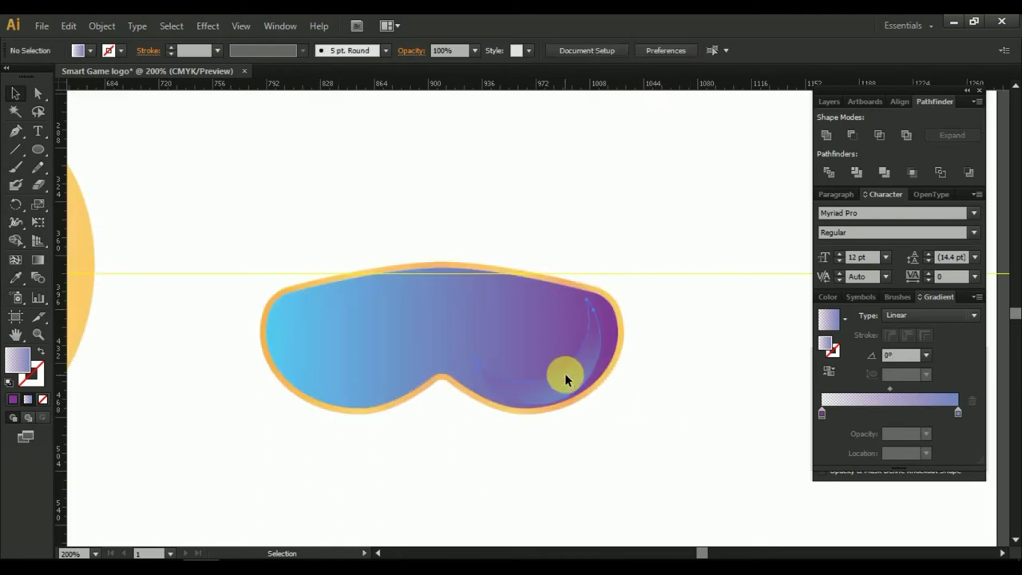
click(564, 372)
click(667, 394)
click(566, 382)
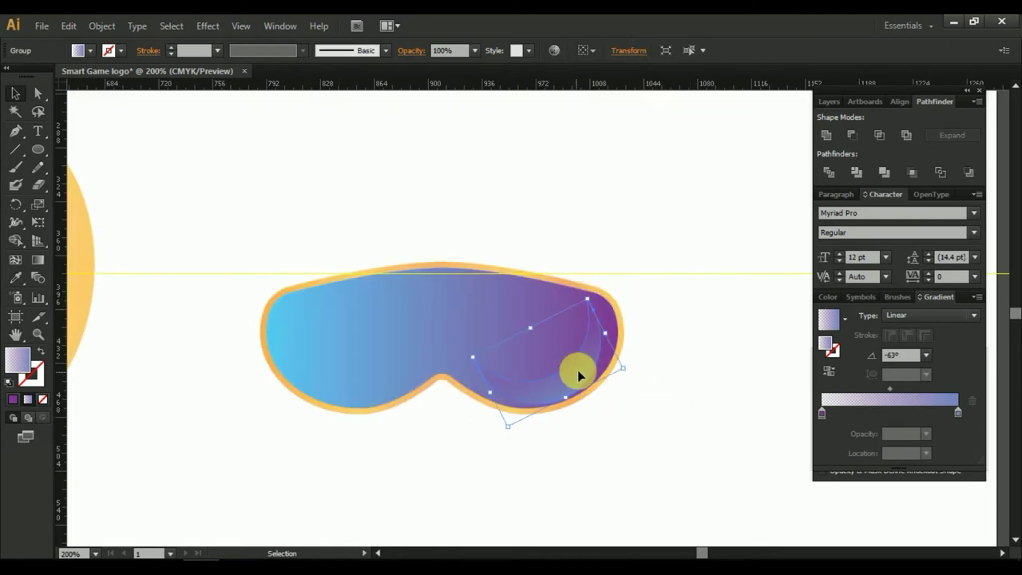
Set one gradient stop to 30% opacity and move the transparent stop inward to about 34%.
click(959, 419)
click(926, 434)
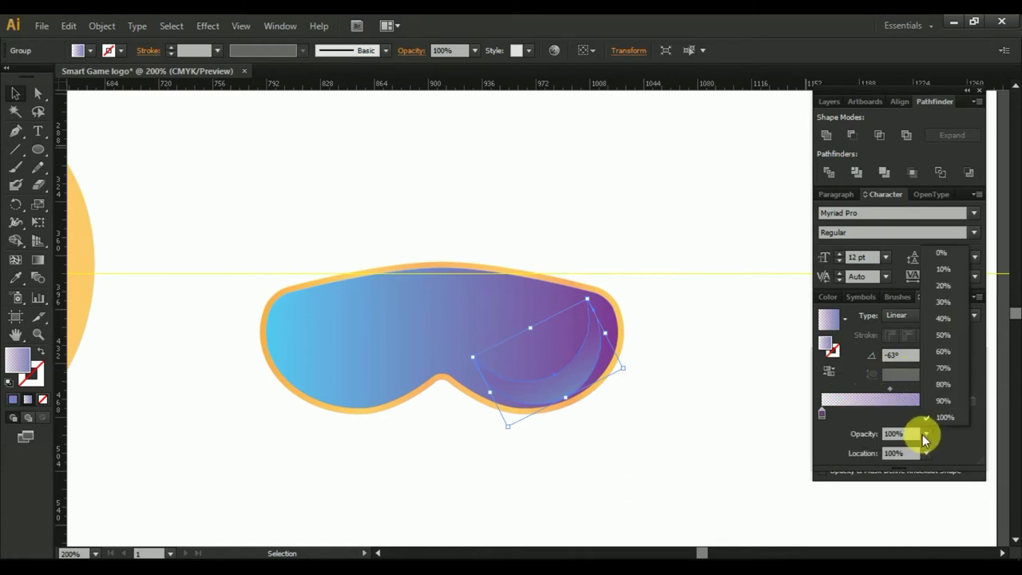
click(945, 315)
click(711, 355)
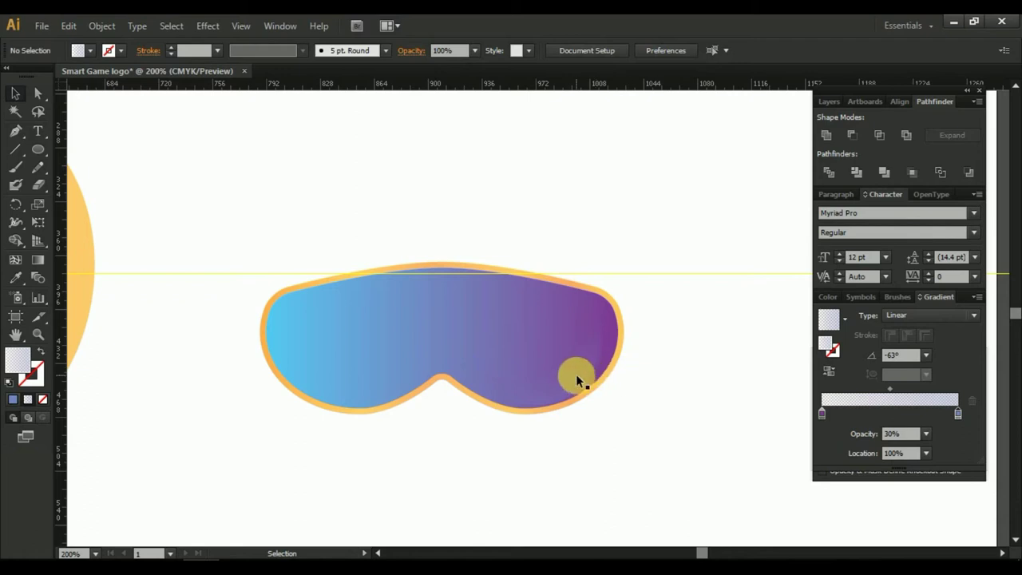
click(576, 373)
click(684, 378)
click(570, 375)
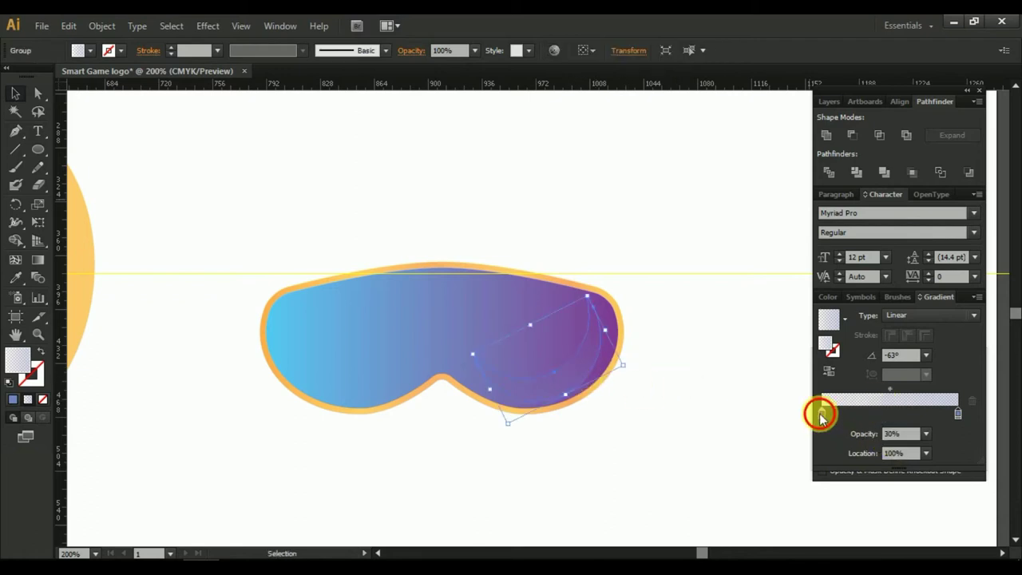
drag(820, 414, 868, 417)
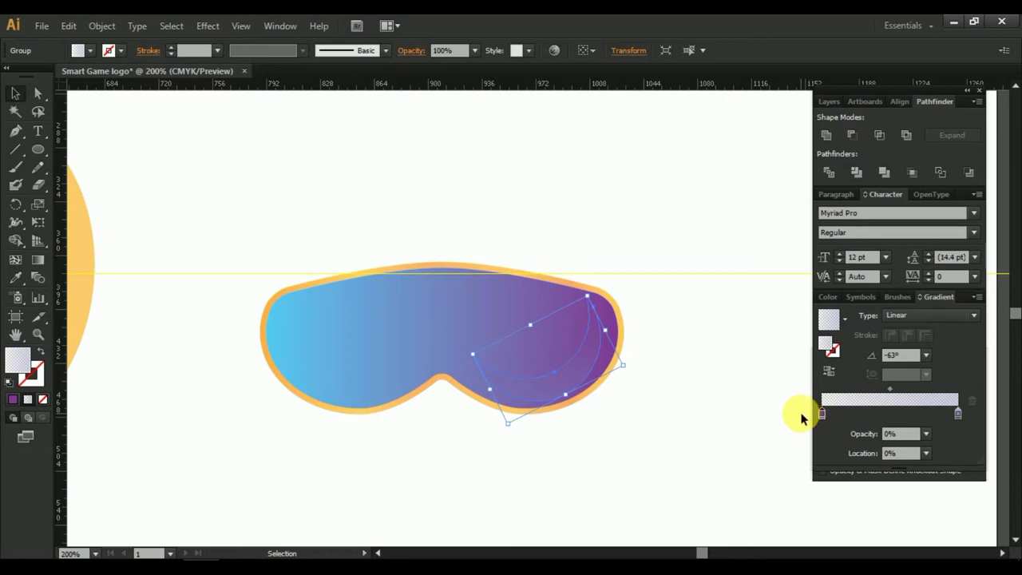
click(681, 345)
click(586, 369)
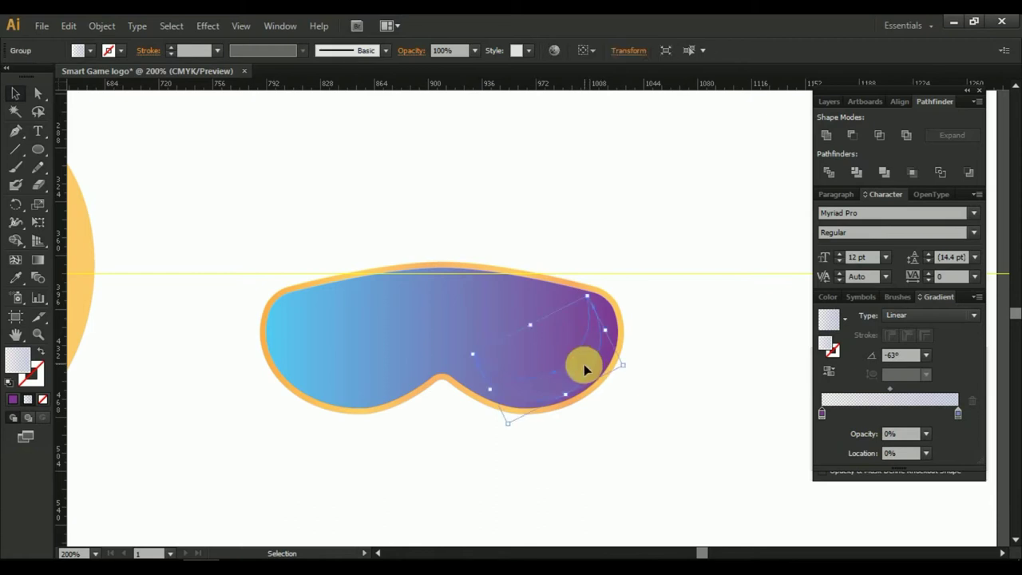
Make a vertically reflected copy of the highlight with Transform > Reflect.
right_click(582, 368)
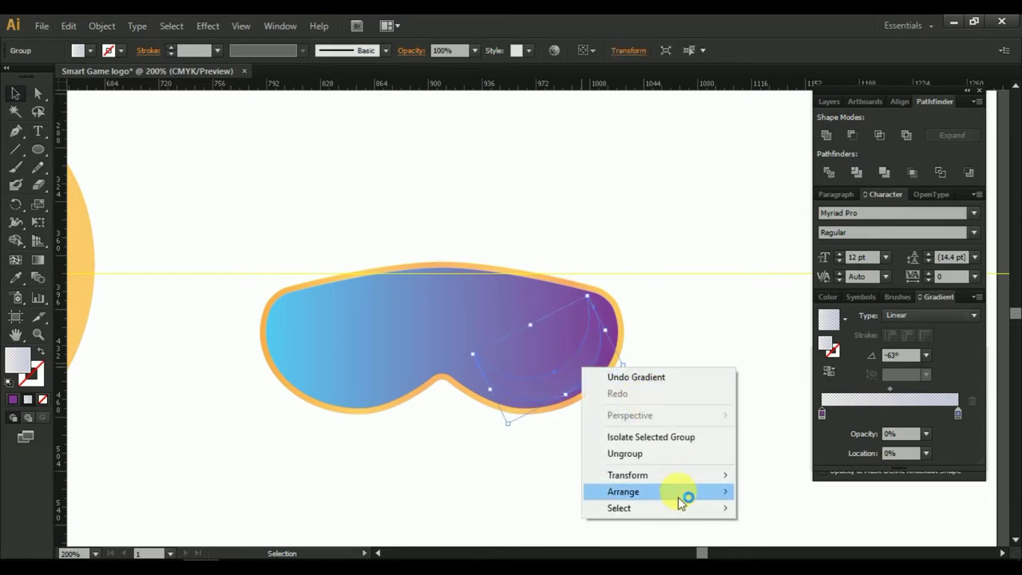
mouse_move(627, 475)
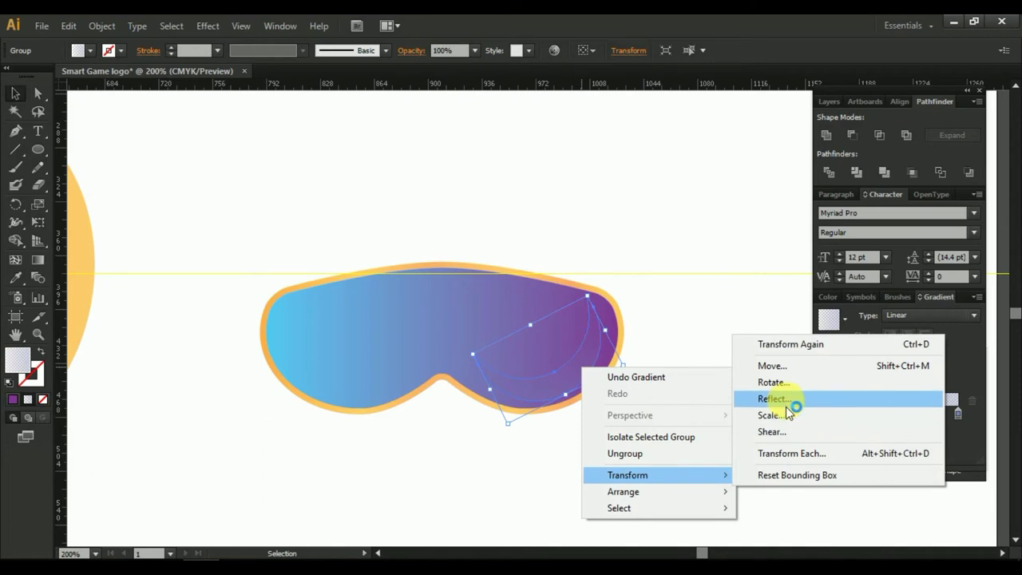
click(775, 399)
click(447, 389)
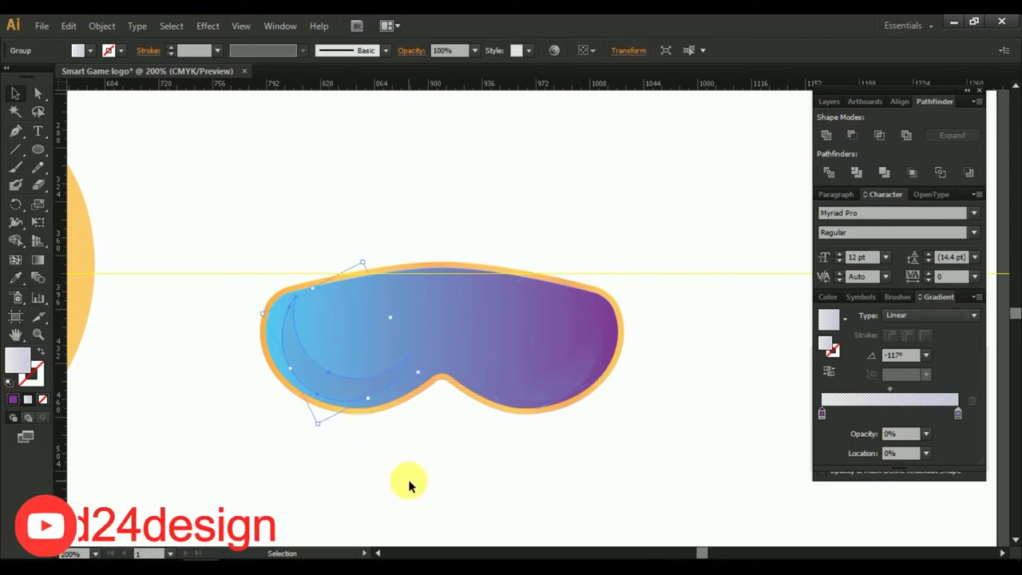
click(564, 474)
Select both highlight crescents and group them.
drag(477, 372, 632, 292)
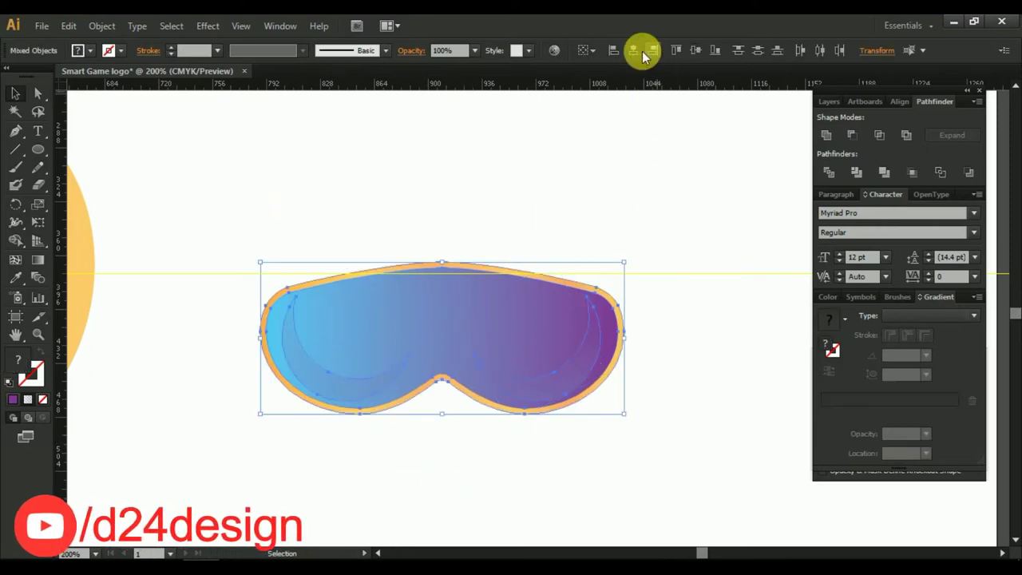
key(ctrl+h)
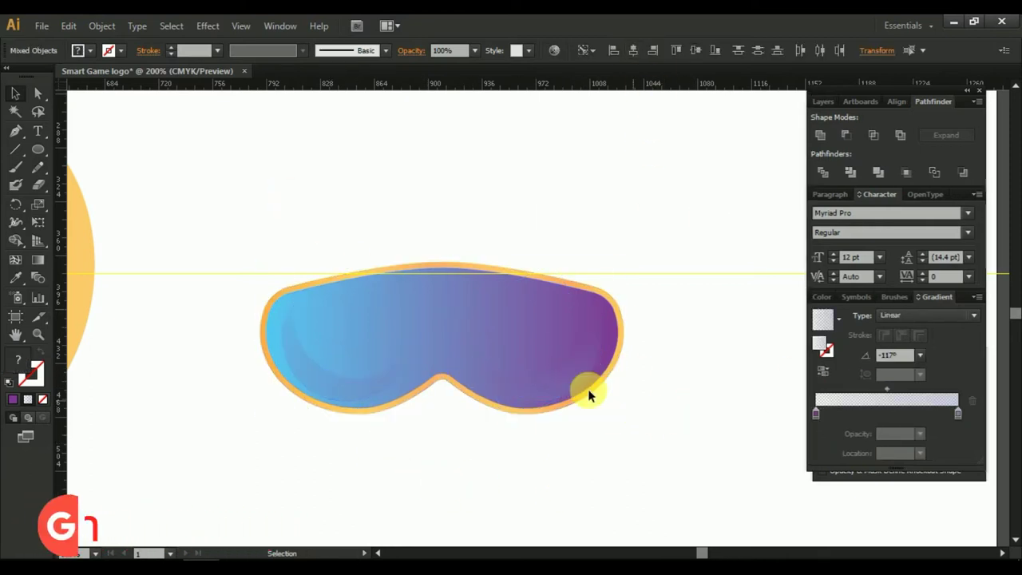
key(ctrl+shift+a)
click(358, 391)
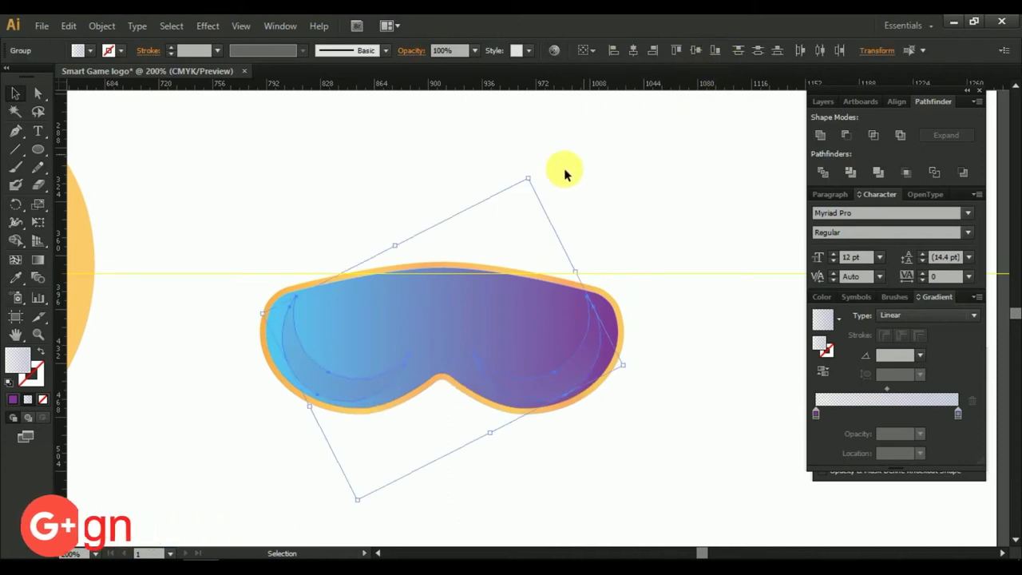
right_click(569, 383)
click(639, 449)
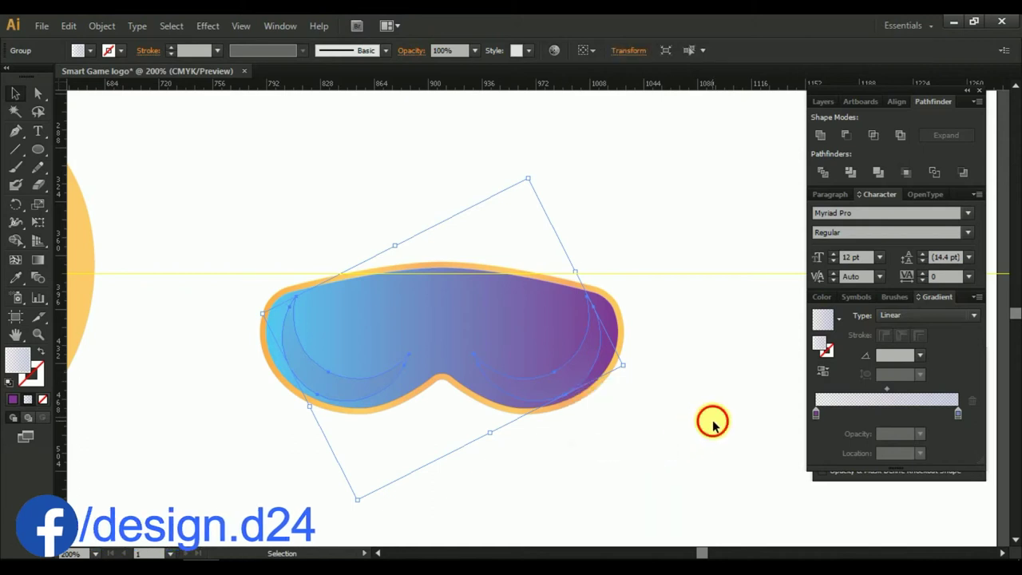
drag(712, 423, 322, 151)
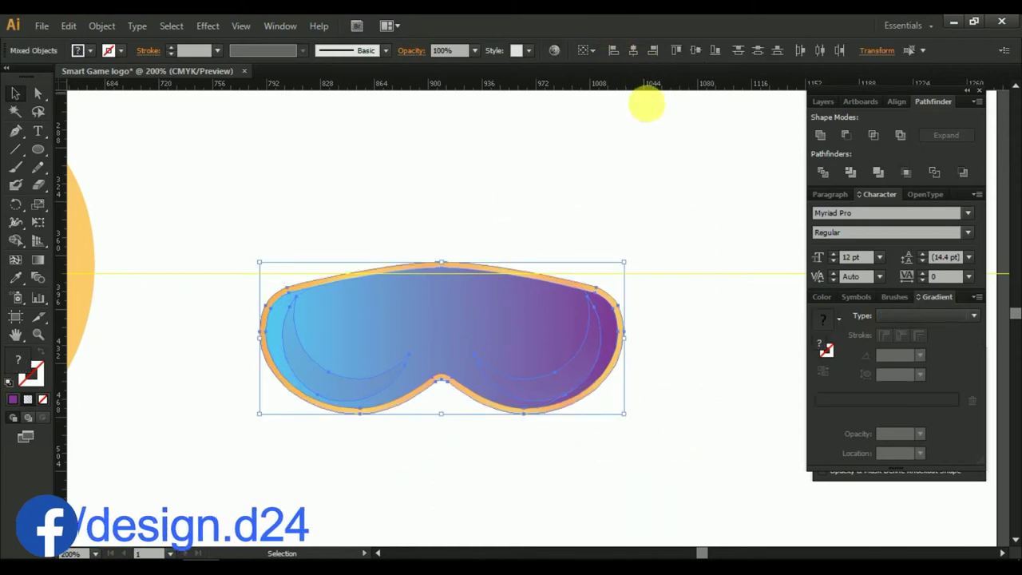
Fill the left highlight crescent white with a low opacity.
click(657, 235)
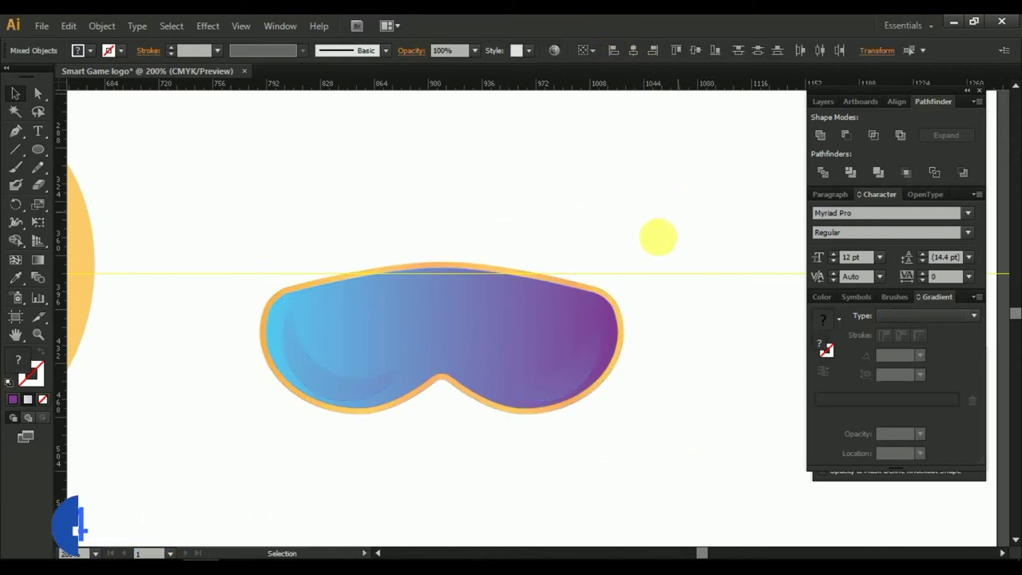
double_click(349, 391)
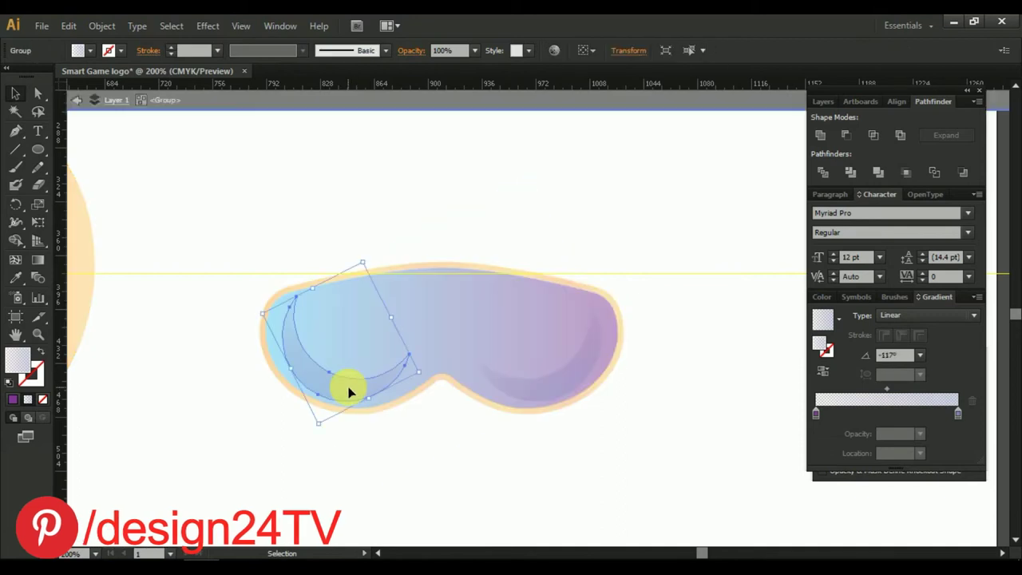
click(821, 296)
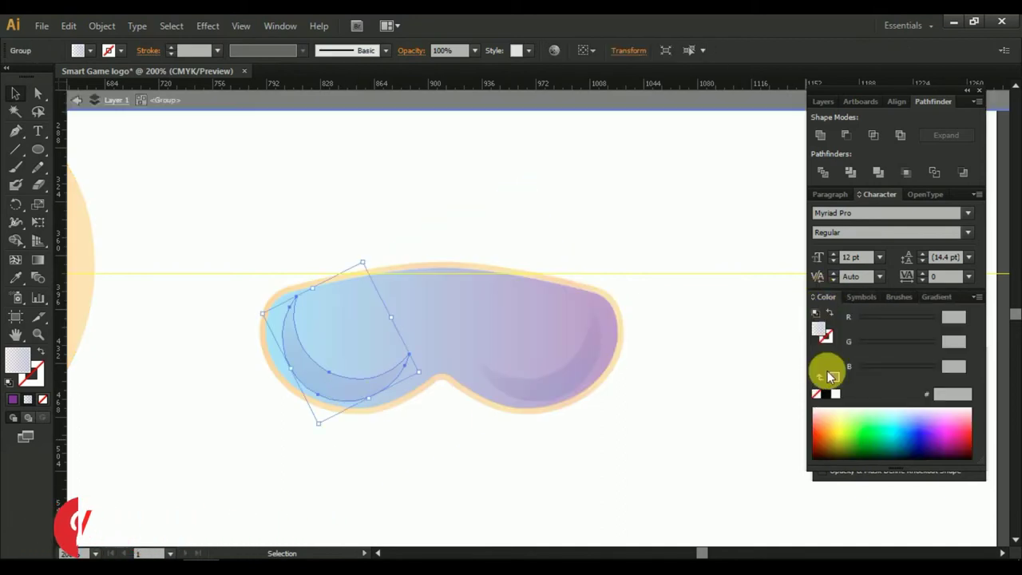
click(835, 394)
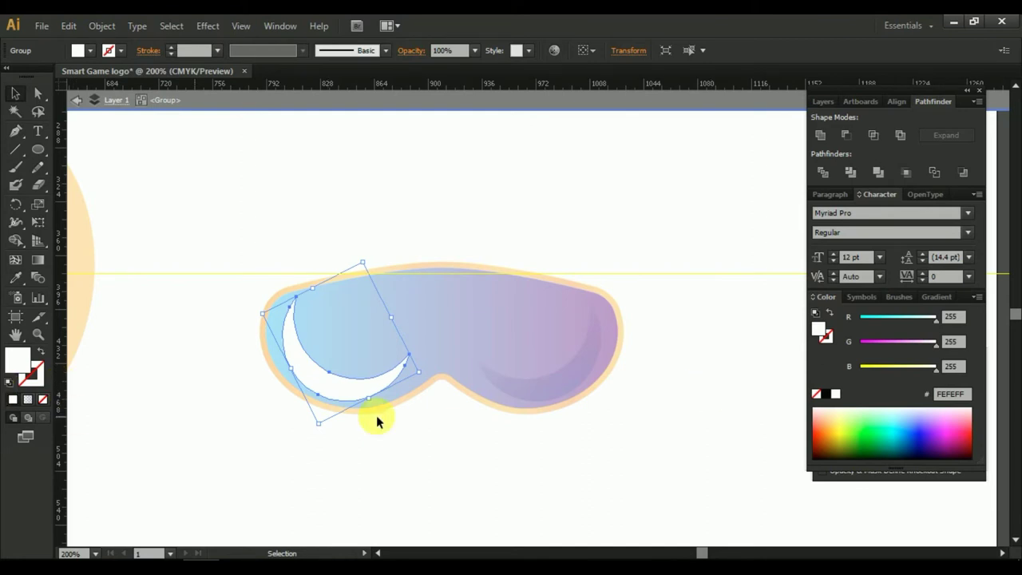
click(475, 52)
click(490, 85)
click(429, 201)
double_click(434, 218)
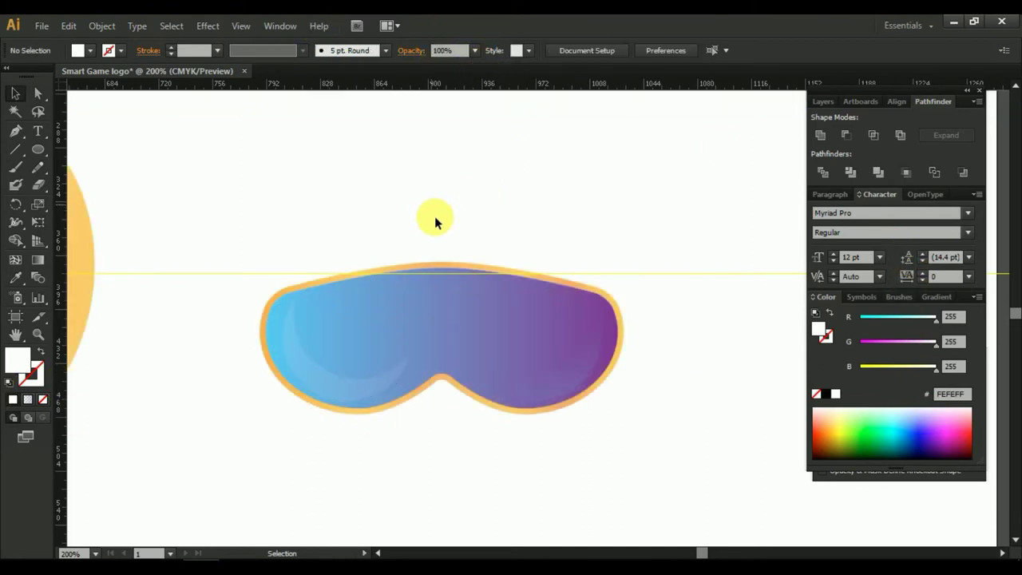
Marquee-select every goggle part and group them together.
click(577, 374)
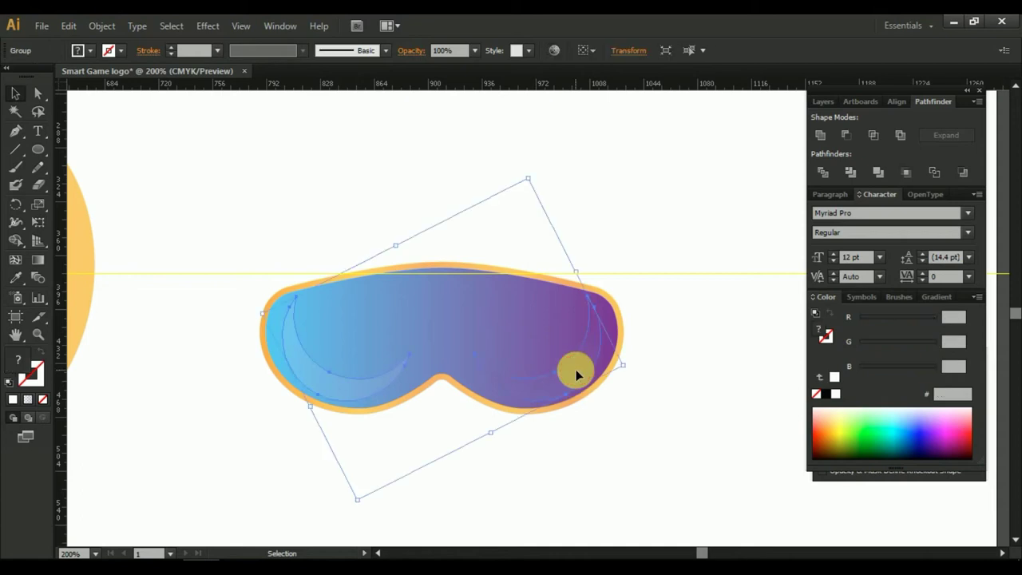
click(688, 294)
scroll(685, 303, down, 2)
scroll(685, 302, up, 2)
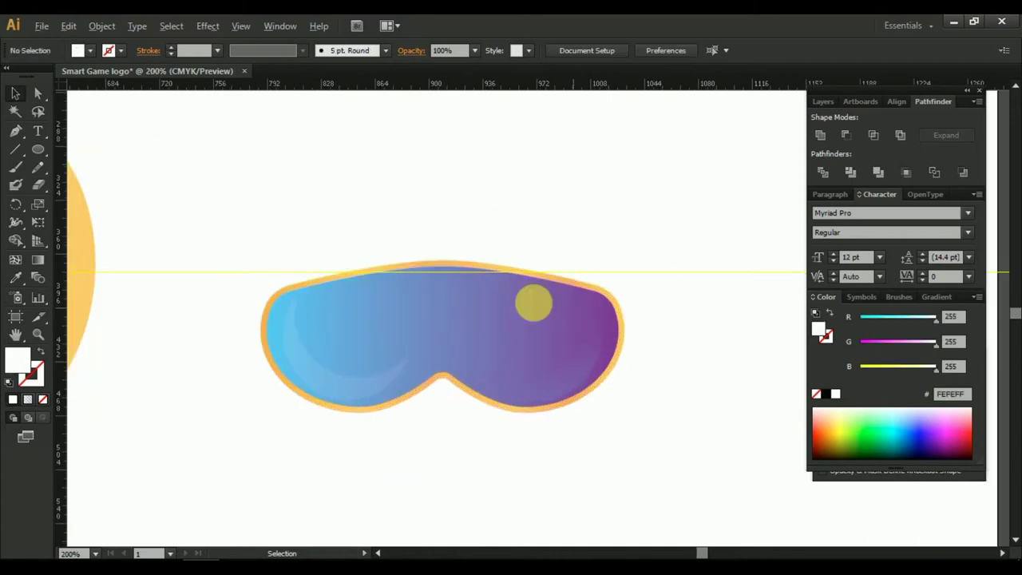
drag(312, 215, 593, 430)
right_click(455, 308)
click(511, 380)
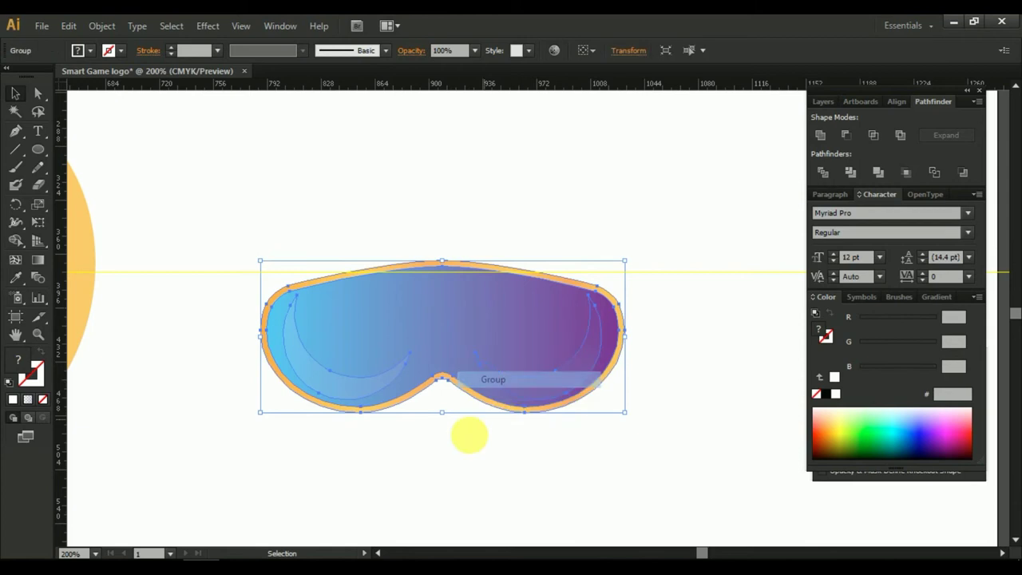
click(463, 448)
scroll(460, 451, down, 4)
drag(460, 451, 567, 417)
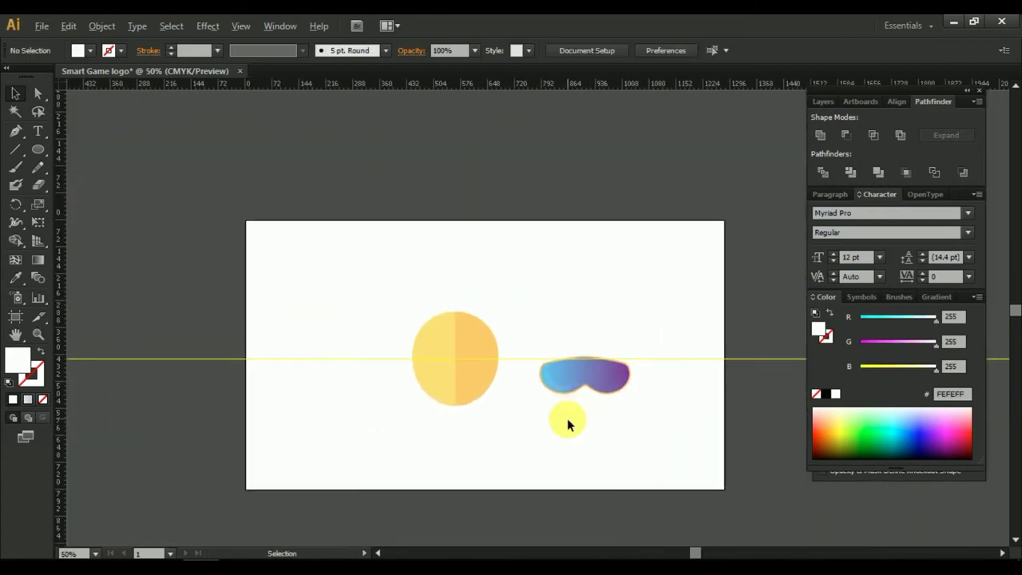
Nudge the goggles left toward the head and frame the top of the head.
scroll(567, 418, up, 3)
drag(626, 276, 598, 276)
drag(497, 358, 570, 345)
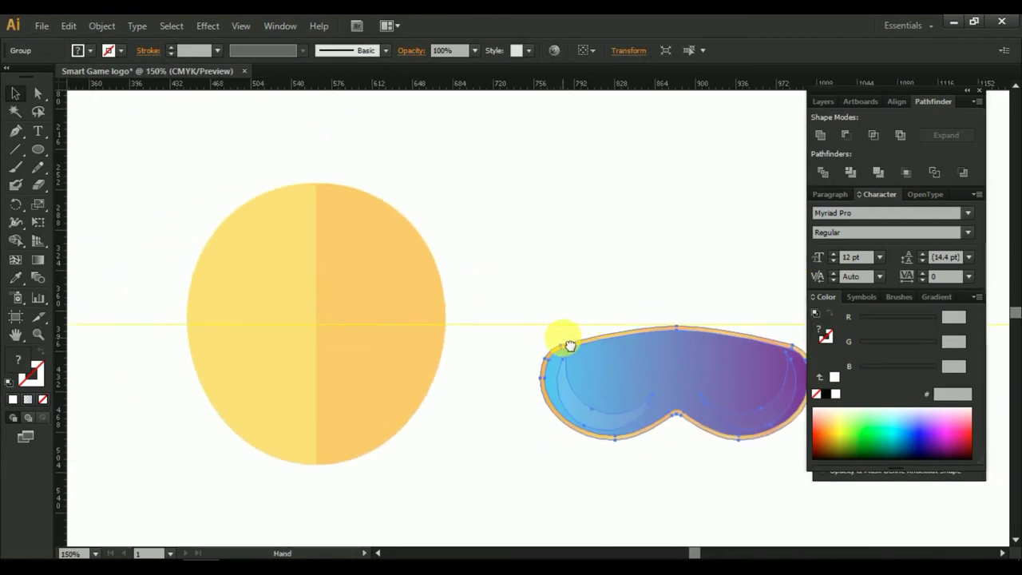
click(492, 213)
drag(520, 240, 547, 263)
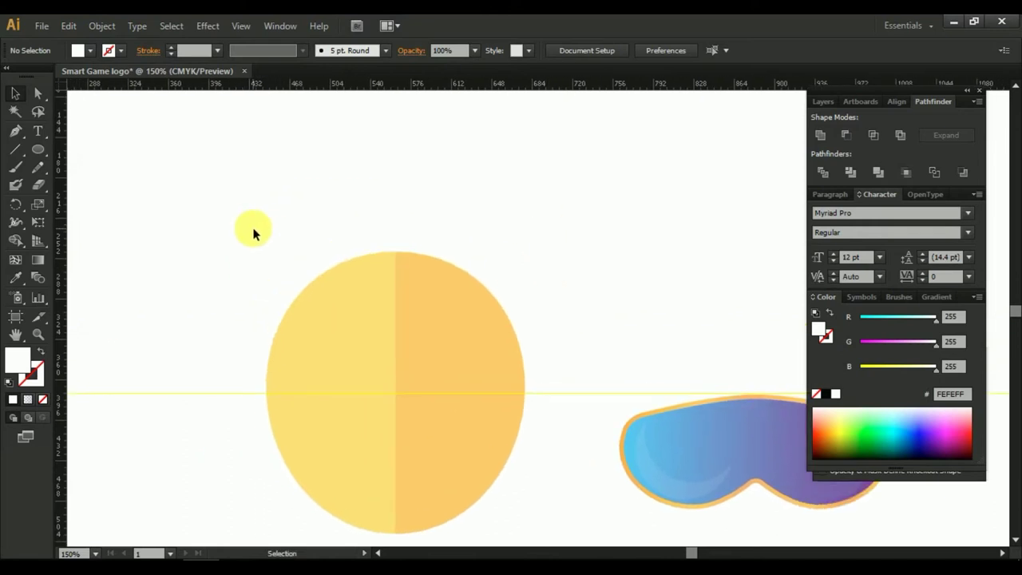
Pen the hair outline from the left, drawing curved strands and the first spikes and notches.
key(p)
scroll(295, 292, up, 2)
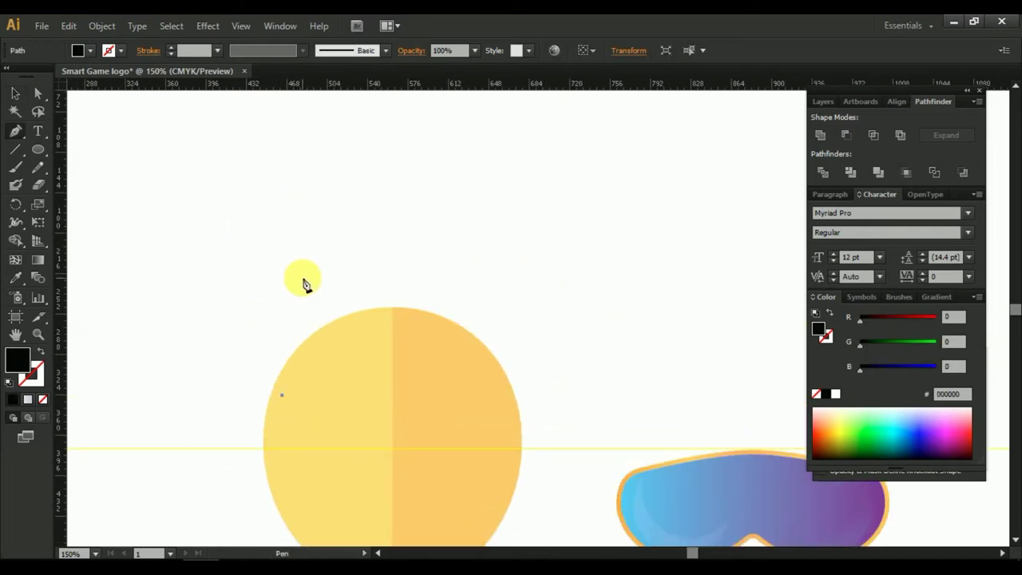
drag(272, 312, 338, 234)
key(ctrl+z)
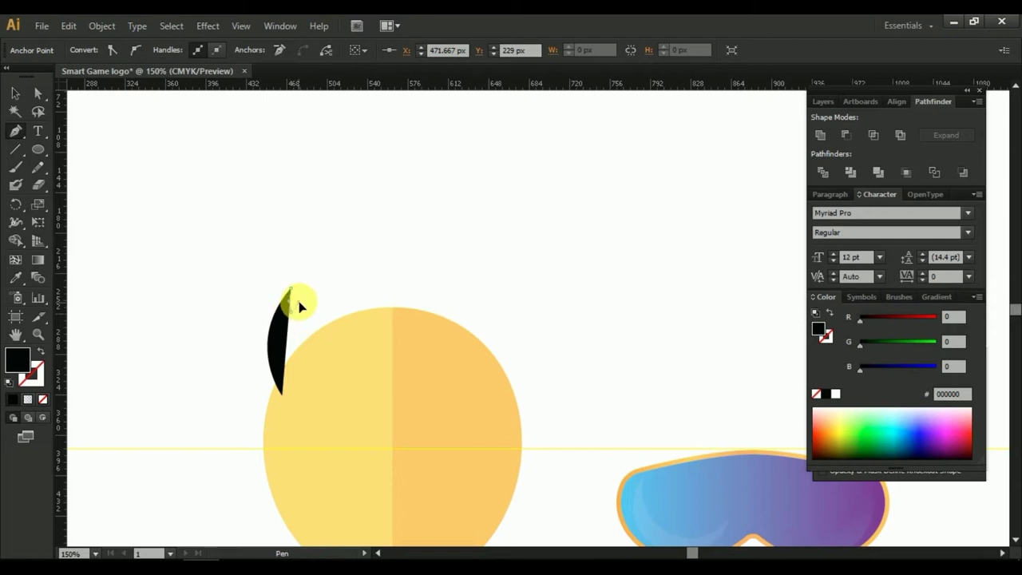
drag(299, 306, 297, 304)
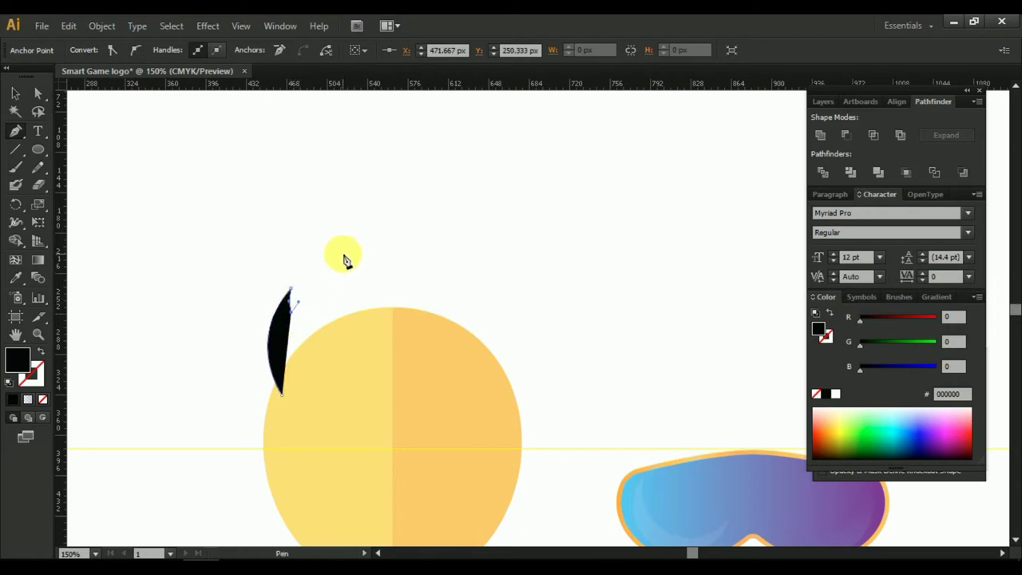
drag(334, 253, 365, 231)
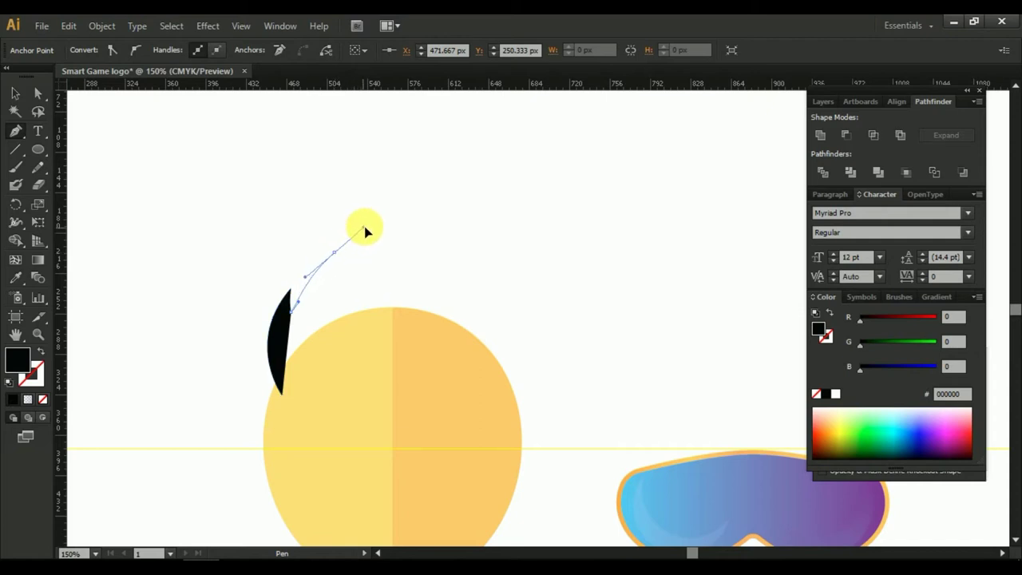
click(329, 281)
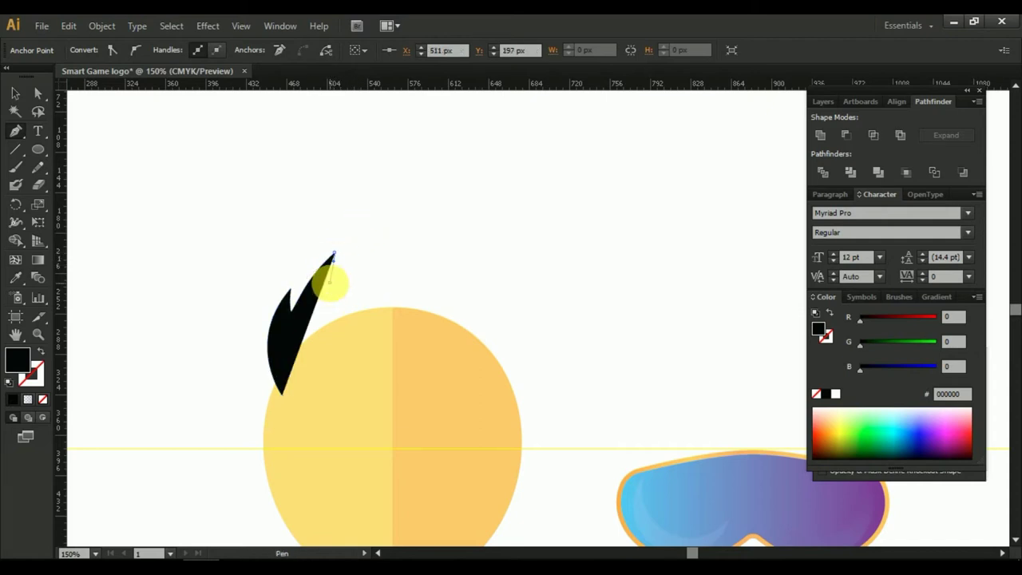
drag(388, 237, 379, 272)
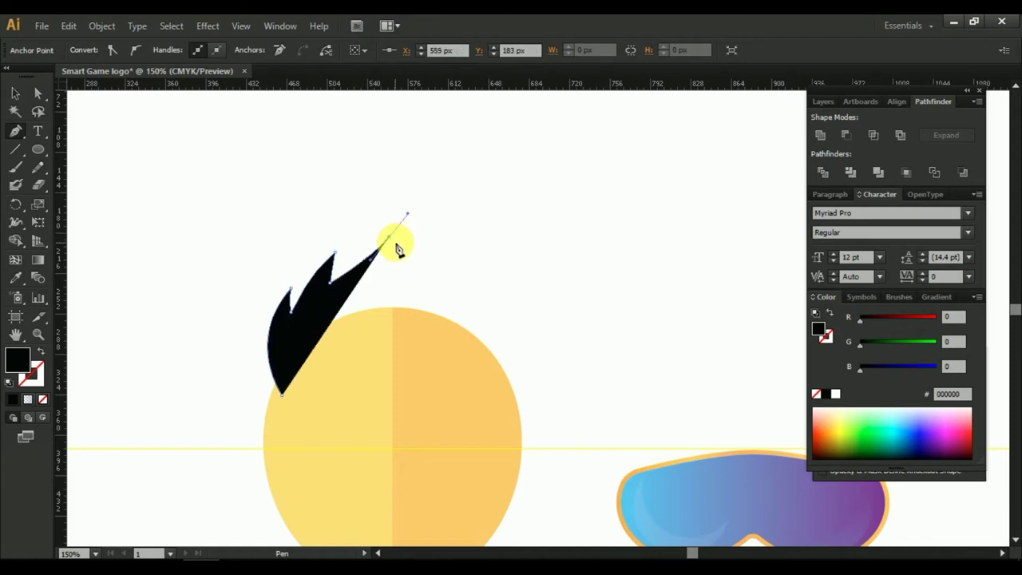
click(409, 240)
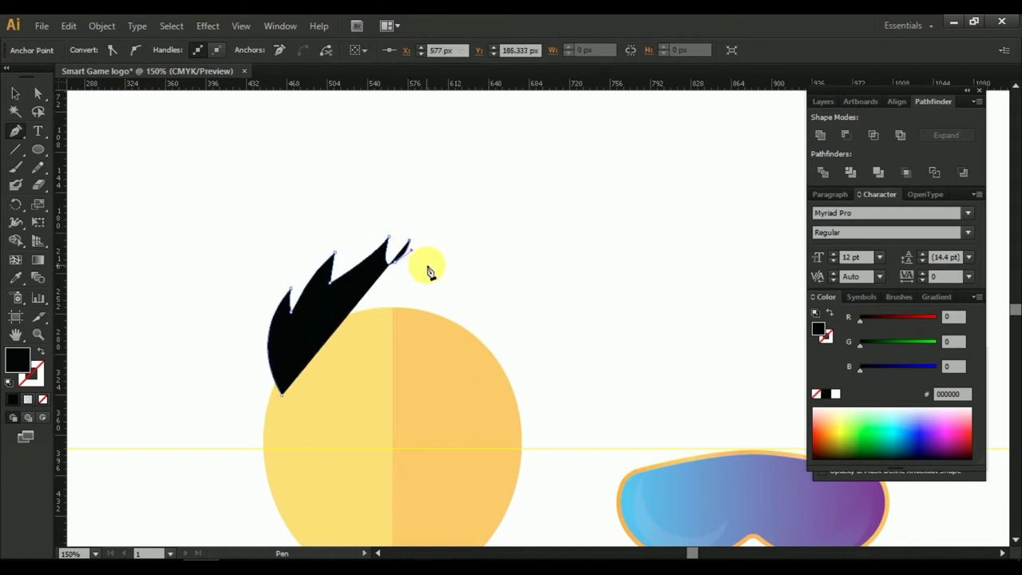
click(423, 263)
Add the right-side spikes, curve the bottom edge back, close the shape and lift it off the head.
click(443, 253)
click(471, 277)
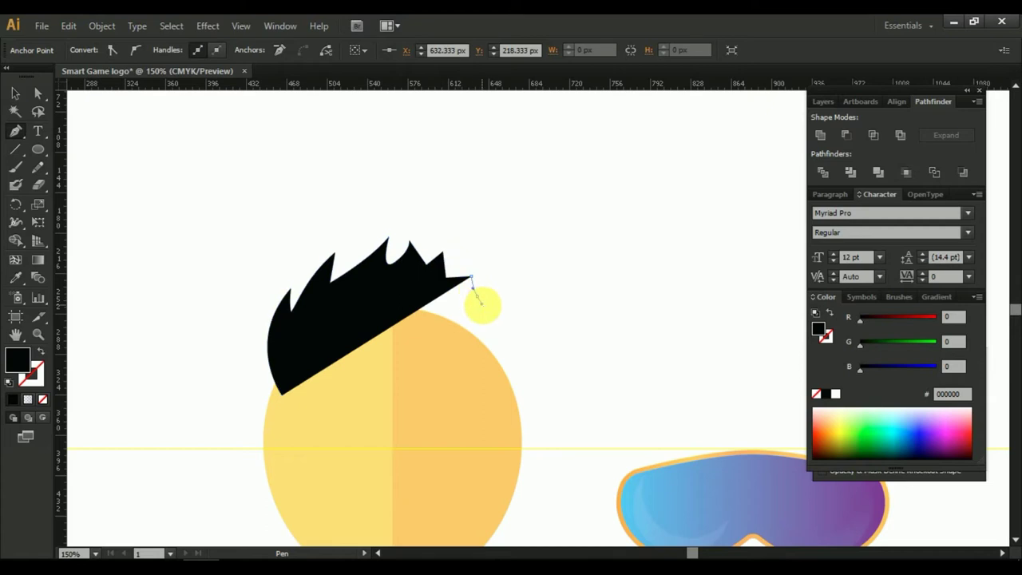
click(479, 297)
click(499, 318)
click(512, 282)
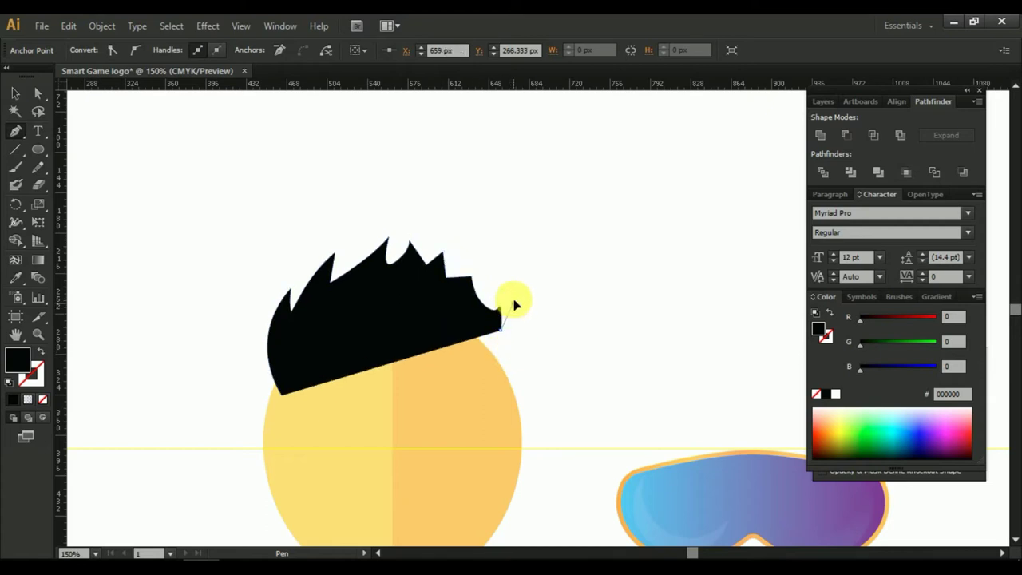
click(513, 324)
drag(499, 390, 457, 431)
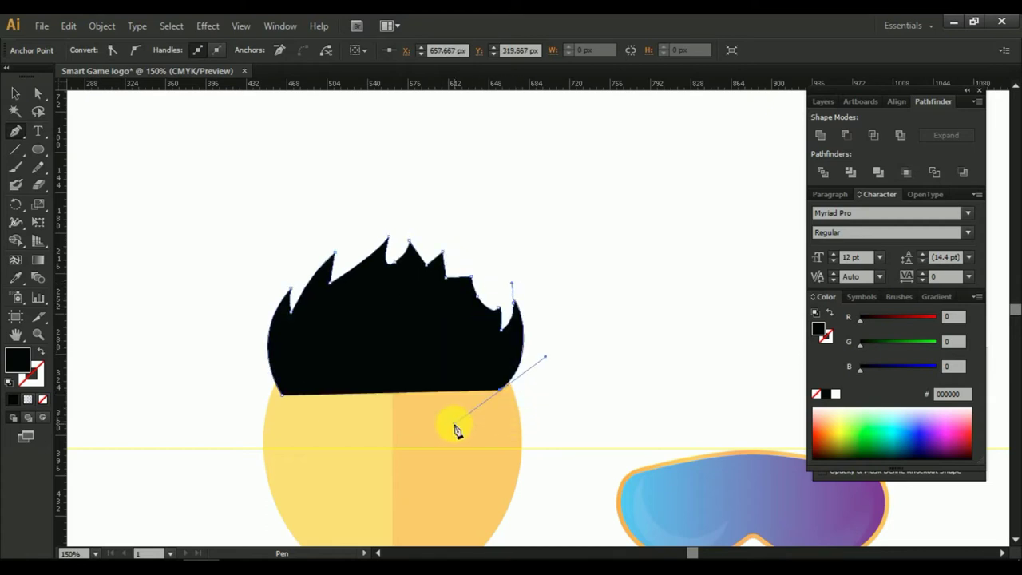
click(281, 393)
key(v)
key(ctrl+minus)
drag(400, 369, 529, 343)
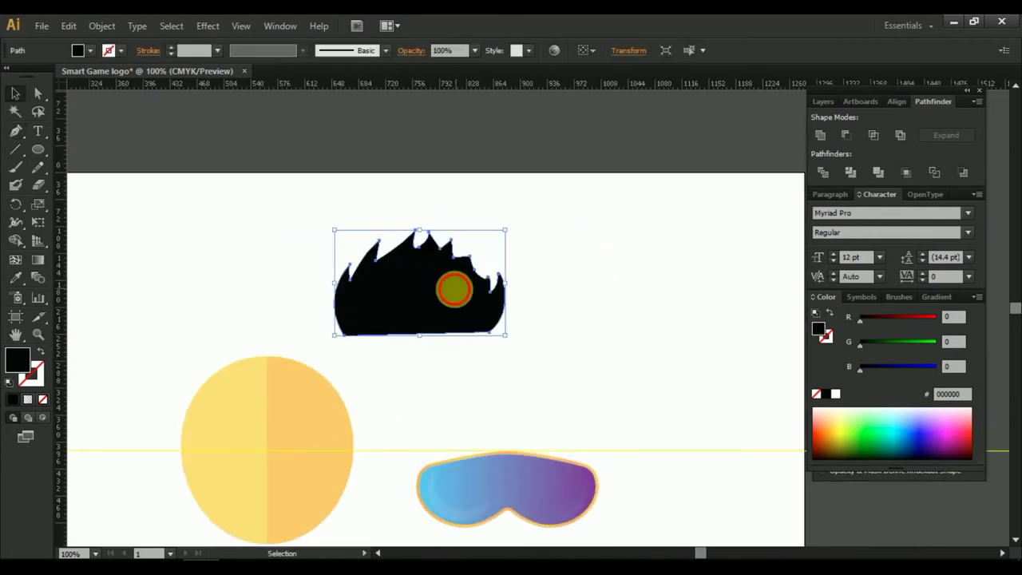
Lower the hair, extend its bottom edge down and pull the bottom-right anchor up and inward.
mouse_move(452, 290)
mouse_down()
mouse_move(308, 393)
mouse_move(456, 258)
mouse_up()
key(ctrl+plus)
click(37, 93)
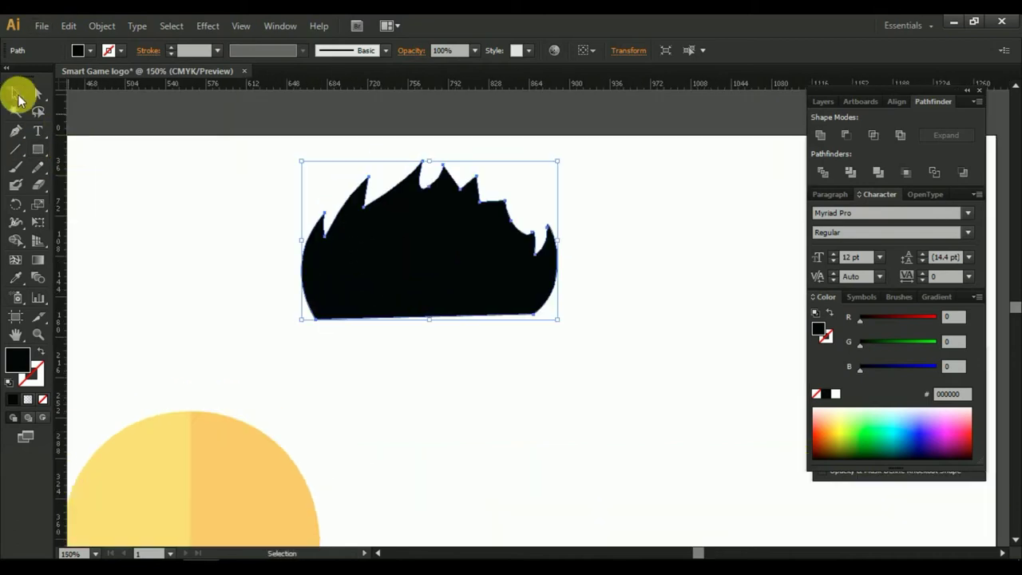
click(533, 320)
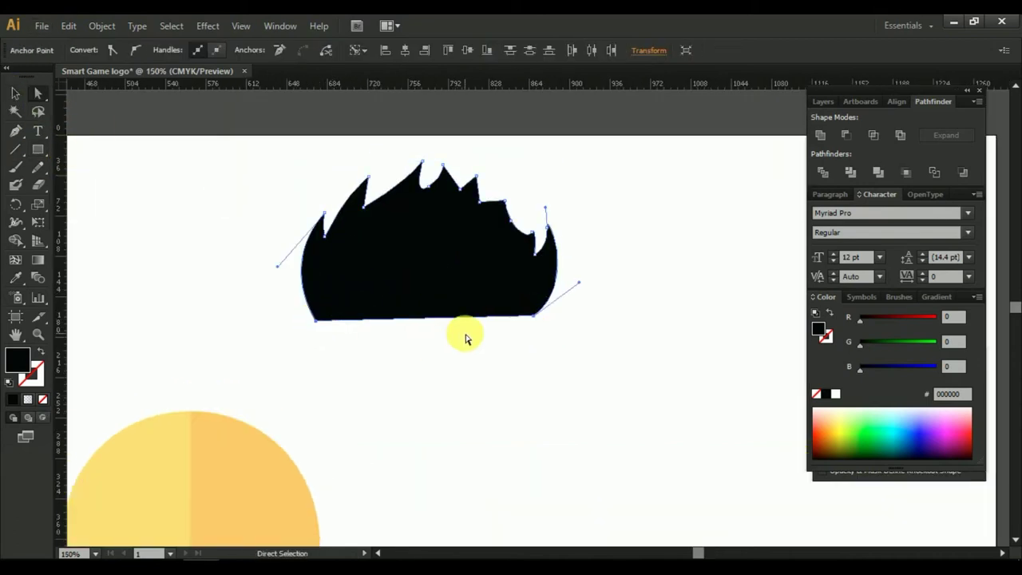
key(shift+Down)
key(shift+Down)
key(shift+Down)
drag(533, 356, 525, 338)
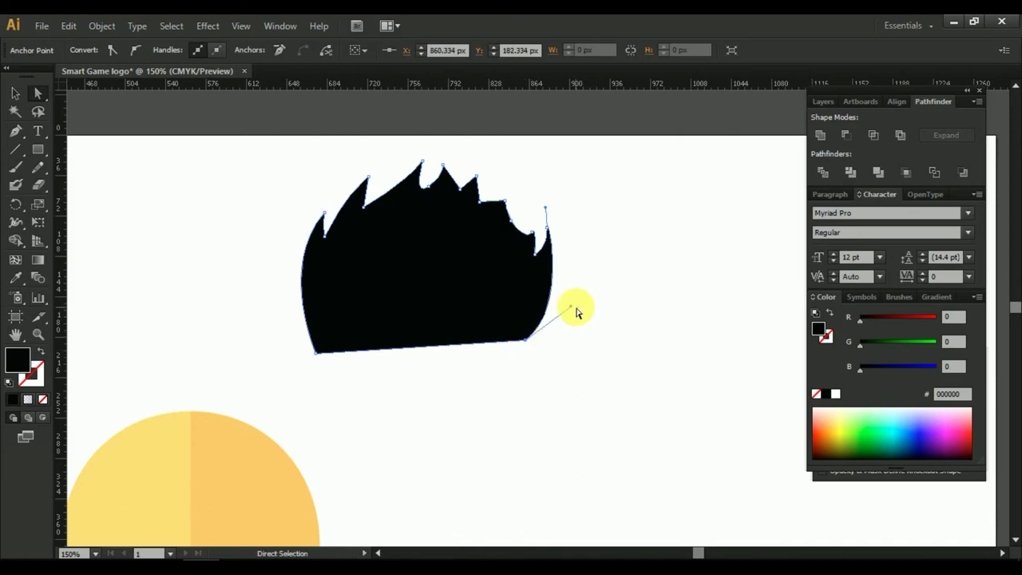
Reselect the whole hair path and drag a duplicate straight below the original.
click(529, 306)
scroll(551, 319, up, 2)
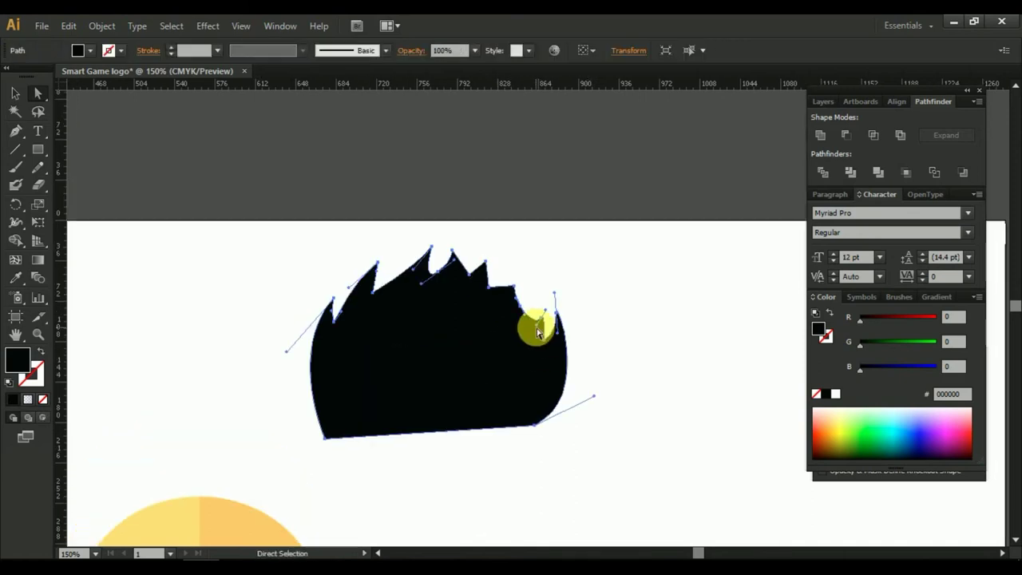
scroll(536, 326, up, 3)
scroll(477, 359, down, 1)
click(509, 273)
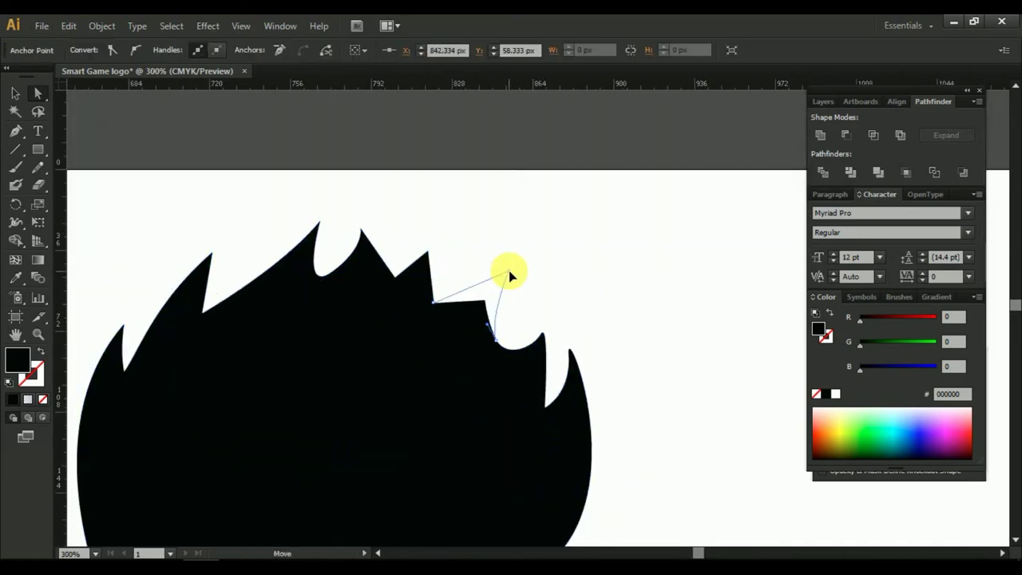
scroll(543, 319, down, 2)
click(439, 389)
key(v)
drag(437, 324, 440, 443)
Tilt the duplicate hair, reflect it, and shift it slightly left.
drag(559, 353, 435, 495)
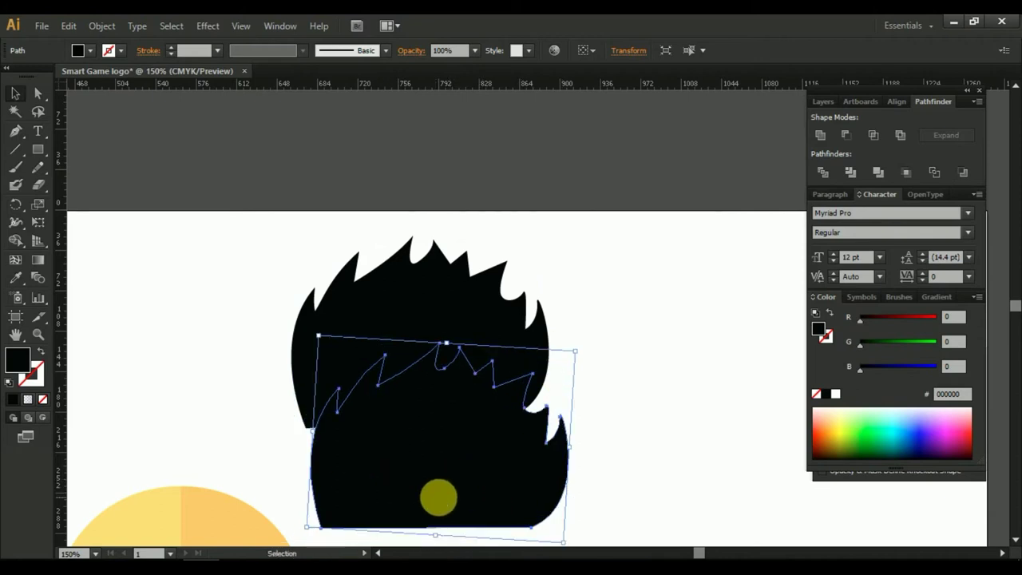
scroll(436, 494, down, 3)
scroll(443, 395, down, 1)
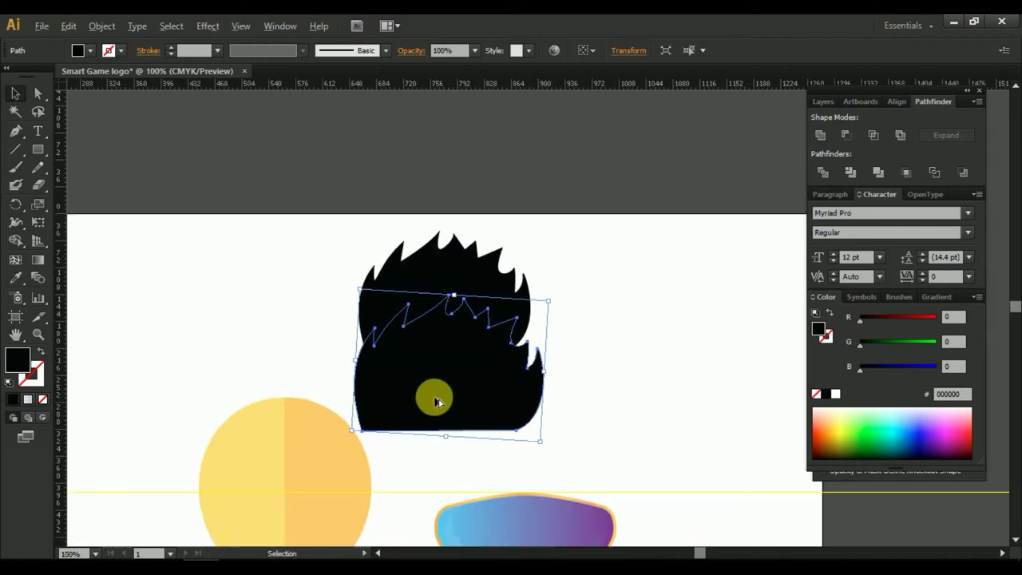
right_click(446, 403)
click(534, 327)
key(ctrl+z)
right_click(487, 358)
click(684, 368)
click(516, 385)
drag(490, 407, 484, 406)
Rotate and shrink the mirrored copy to its final tilt beneath the hair.
mouse_move(550, 306)
mouse_down()
mouse_move(564, 328)
mouse_move(452, 385)
mouse_up()
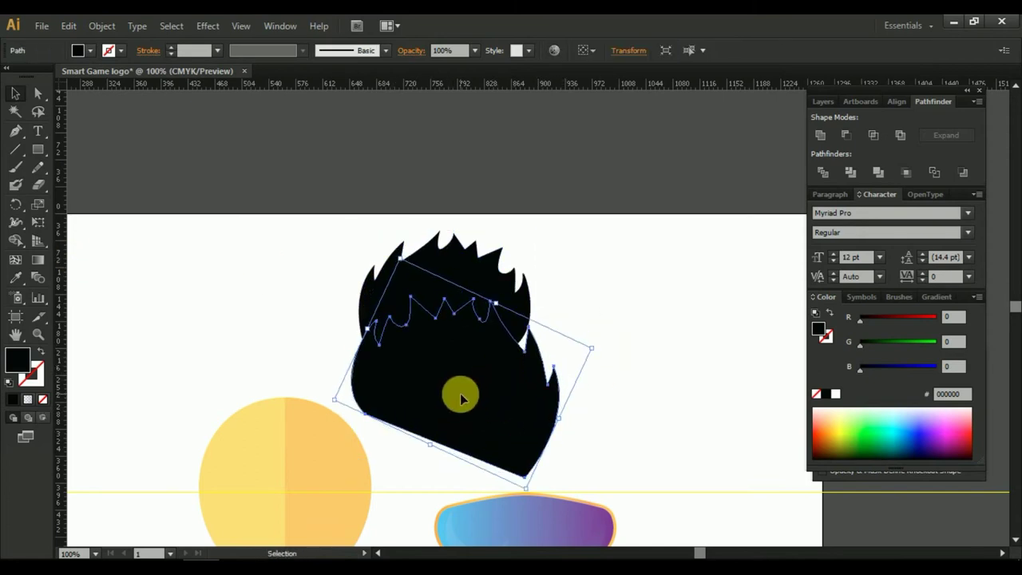
drag(526, 482, 494, 403)
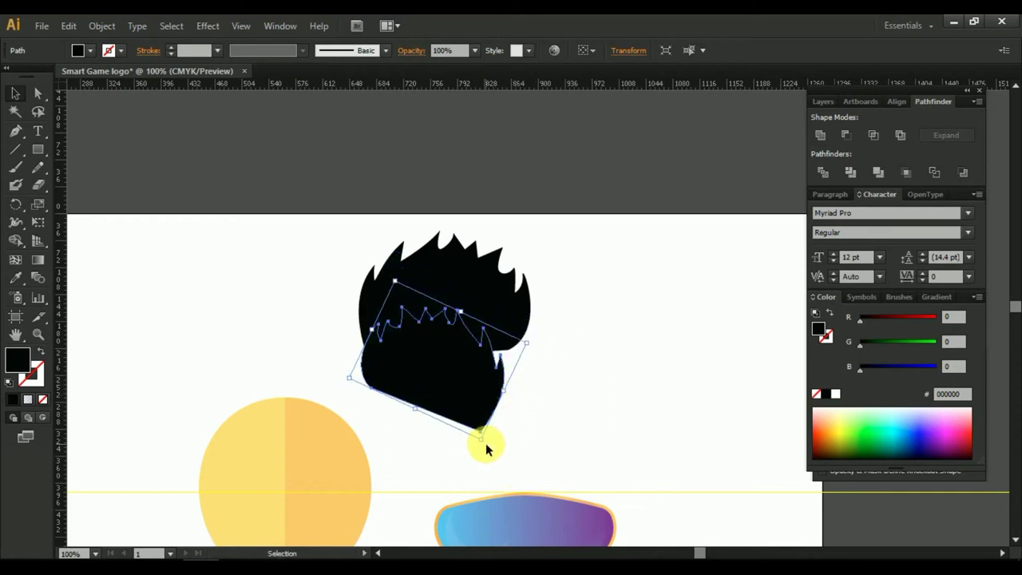
drag(491, 451, 577, 325)
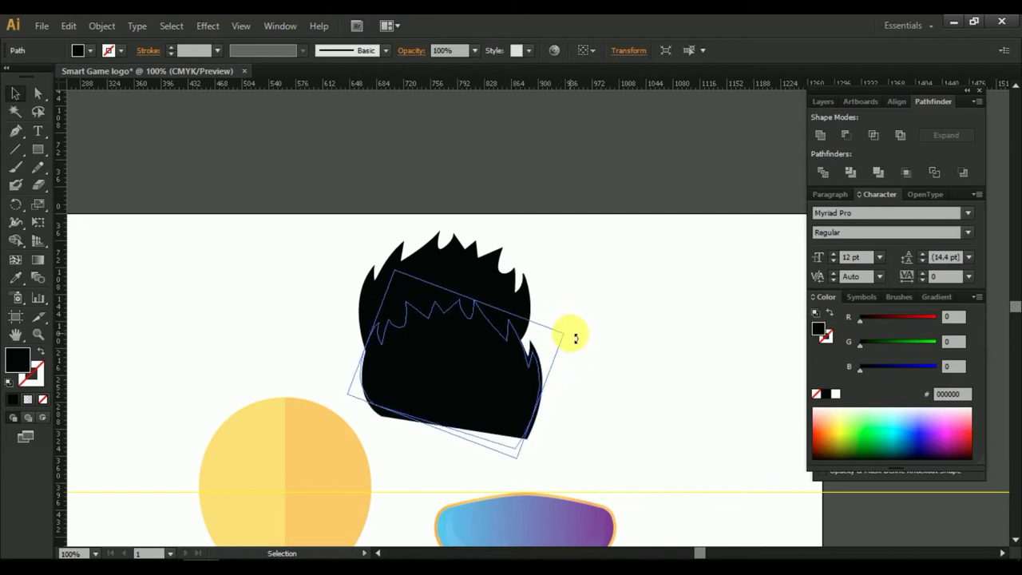
drag(576, 325, 454, 370)
key(ctrl+shift+a)
Move two fringe anchors of the lower copy up and left to sharpen its zigzag.
click(487, 421)
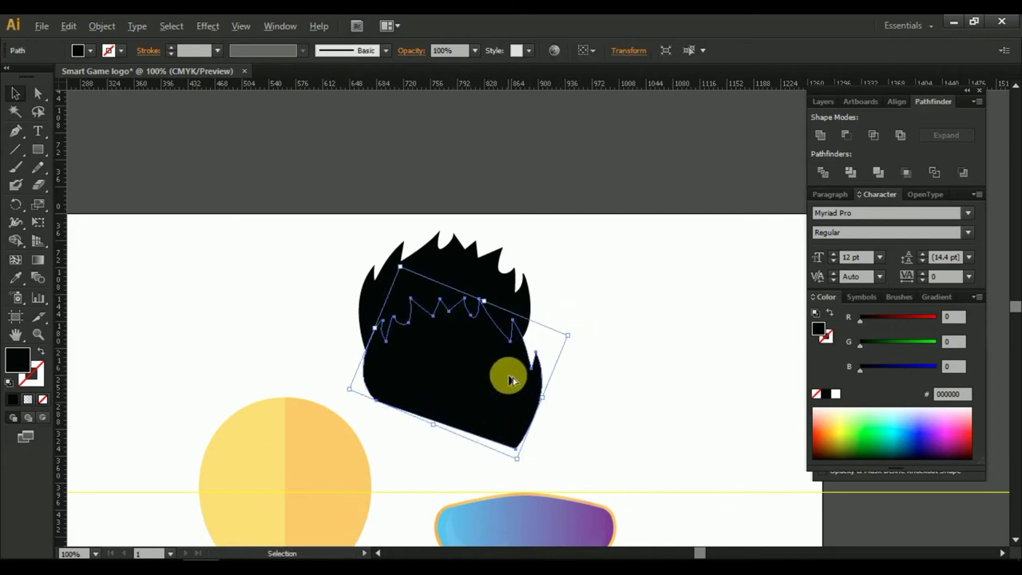
key(ctrl+plus)
click(37, 93)
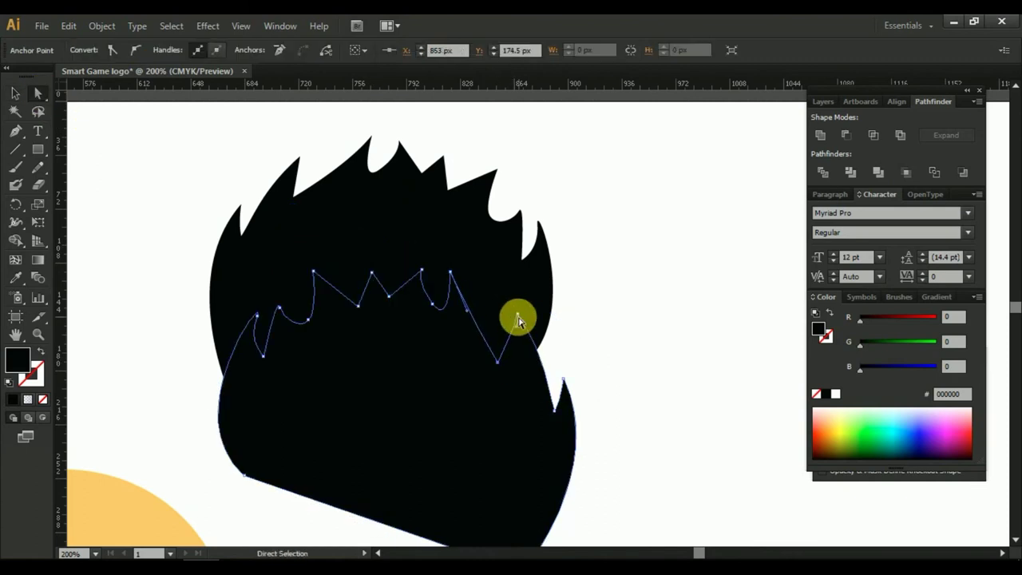
mouse_move(515, 361)
mouse_down()
mouse_move(432, 320)
mouse_move(417, 292)
mouse_up()
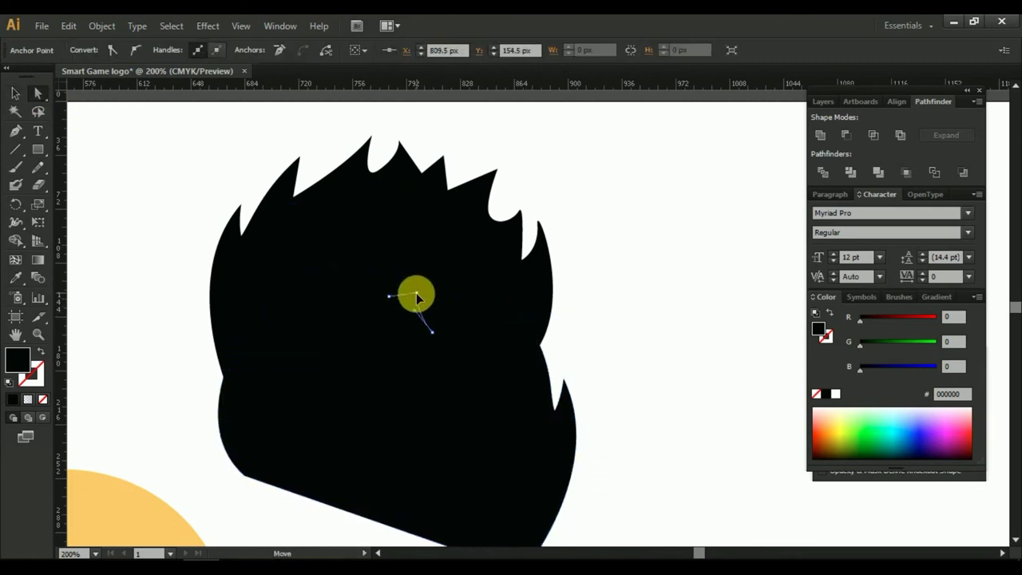
click(358, 351)
mouse_move(358, 351)
mouse_down()
mouse_move(285, 310)
mouse_move(306, 322)
mouse_up()
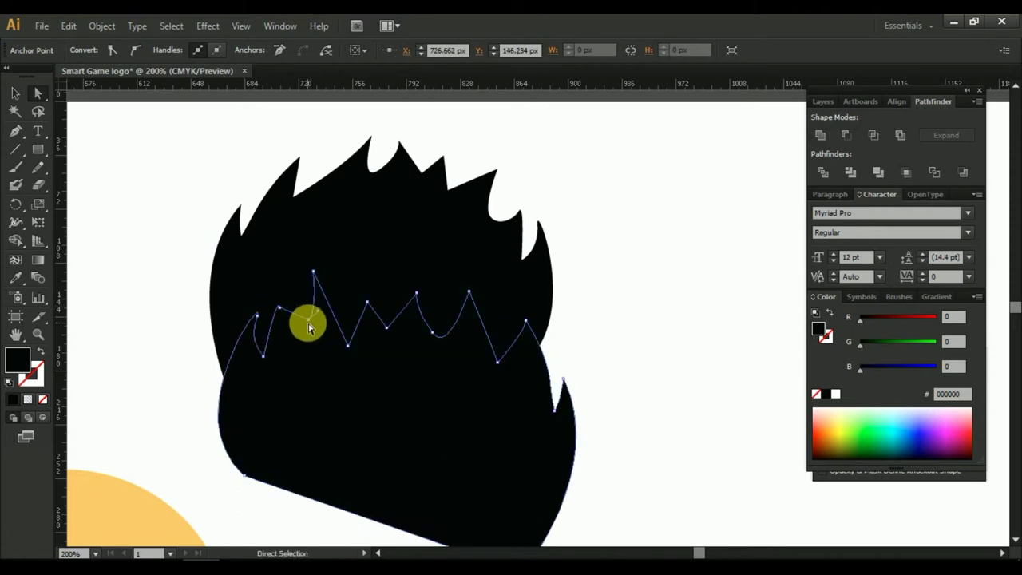
click(341, 326)
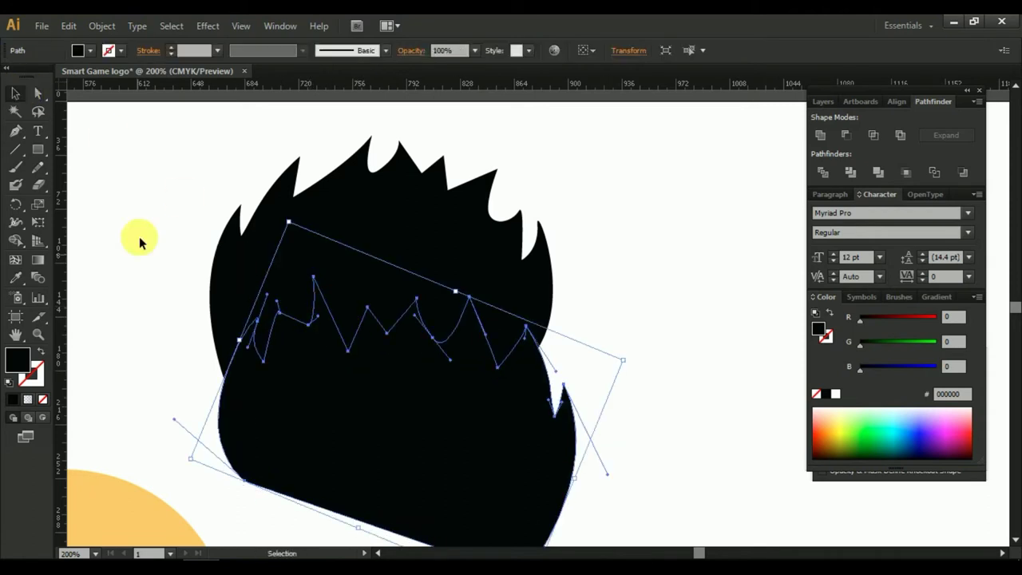
Cut the zigzag out of the hair with Minus Front and move the hair onto the face.
click(14, 93)
click(406, 399)
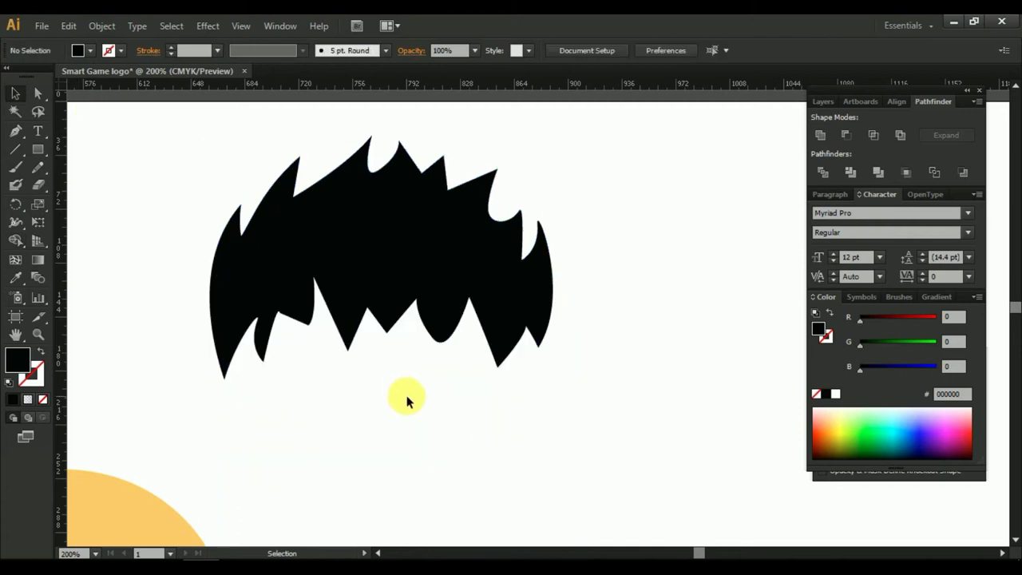
key(ctrl+minus)
key(ctrl+minus)
key(ctrl+minus)
drag(433, 276, 426, 359)
key(ctrl+plus)
key(ctrl+plus)
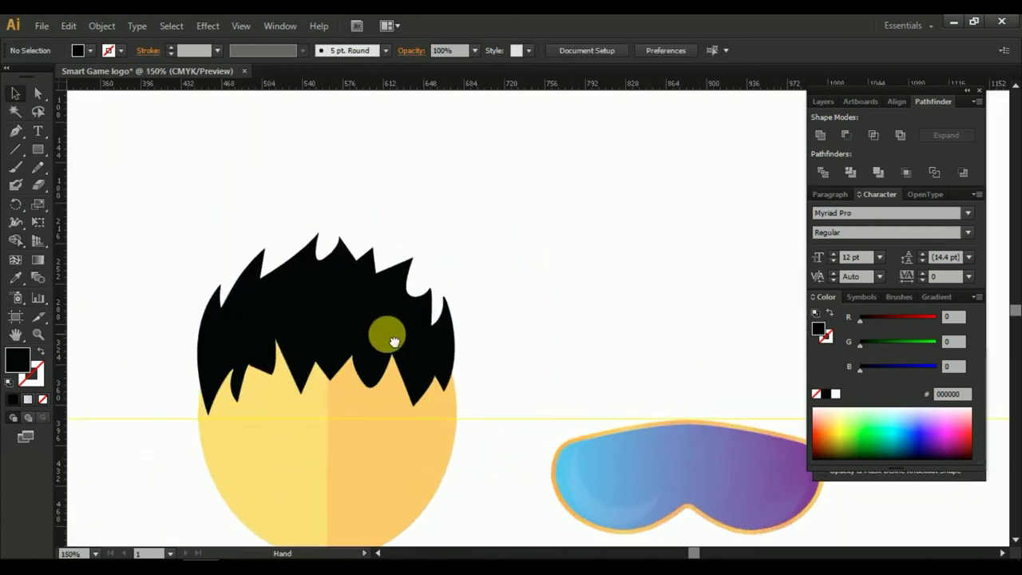
drag(461, 230, 394, 335)
click(522, 373)
key(ctrl+z)
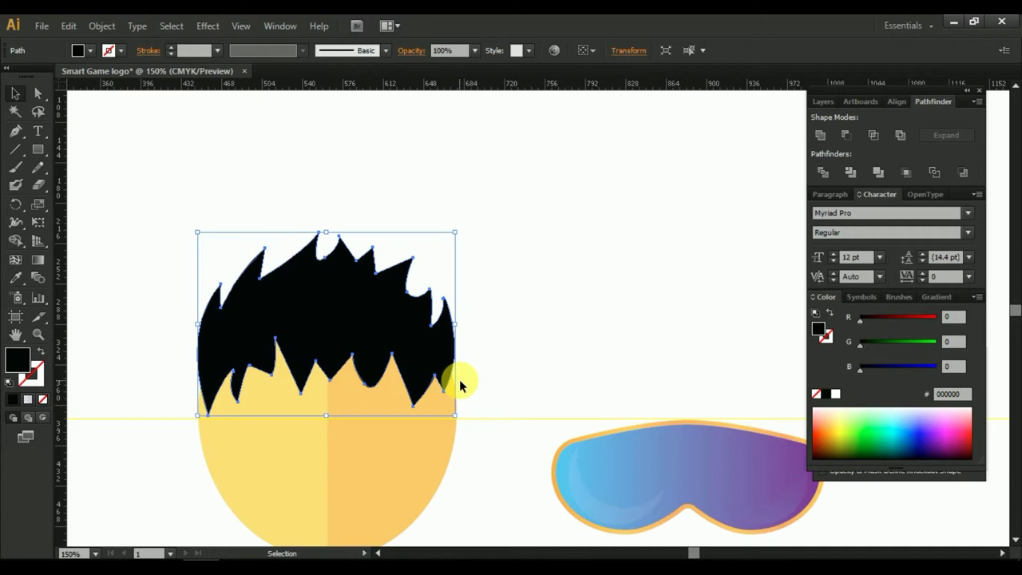
scroll(460, 386, up, 1)
scroll(460, 386, up, 1)
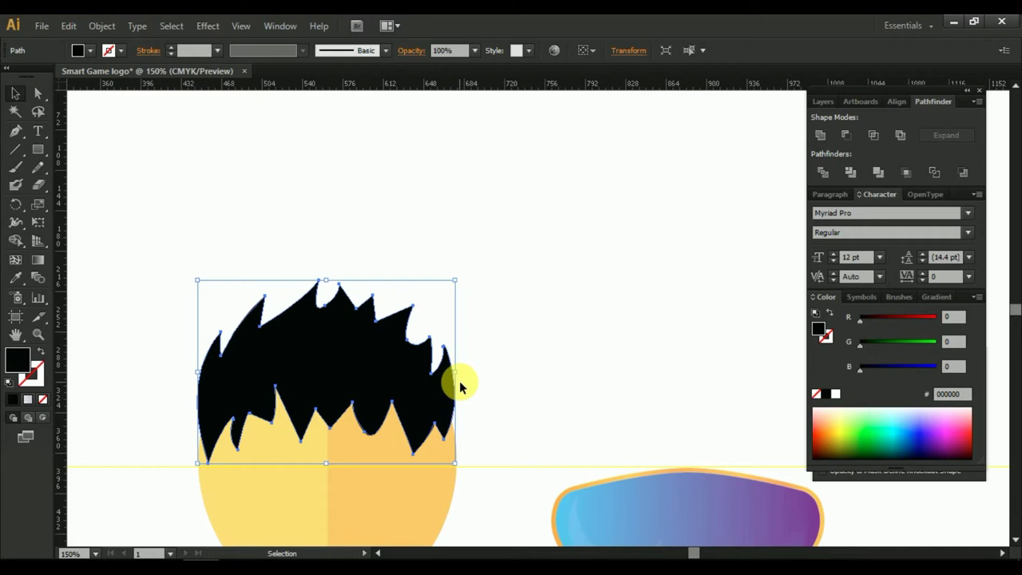
Move the spiky black hair about 20 px down onto the yellow face.
alt+scroll(388, 423, down, 1)
drag(387, 423, 455, 365)
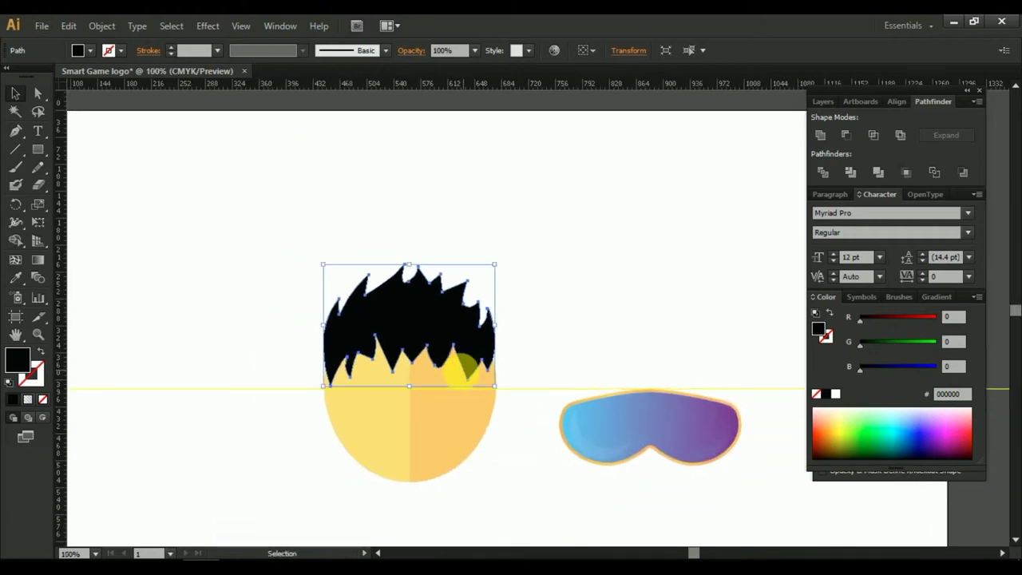
alt+scroll(447, 351, up, 1)
mouse_move(512, 227)
mouse_down()
mouse_move(429, 268)
mouse_move(422, 215)
mouse_up()
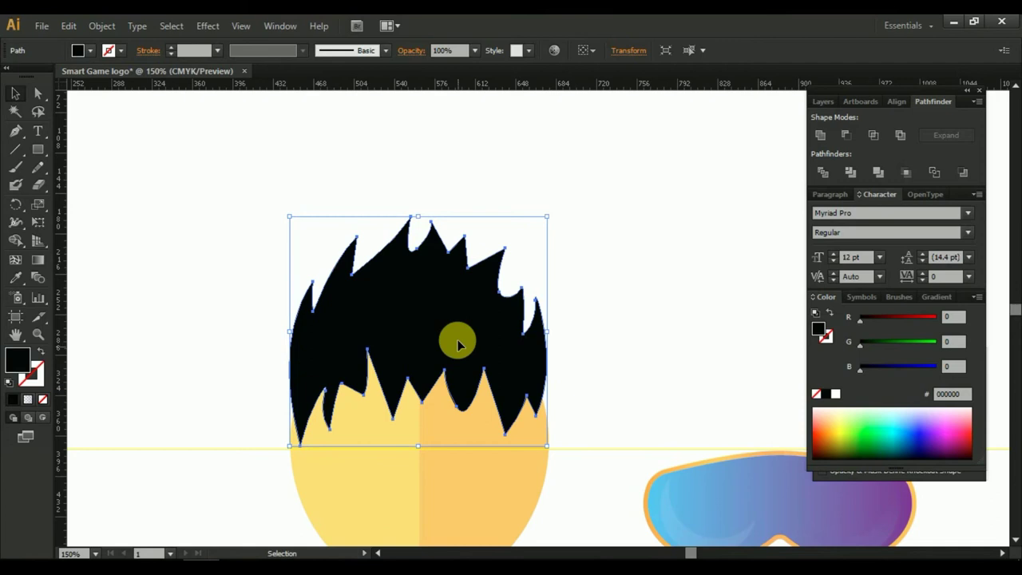
scroll(463, 399, up, 1)
scroll(506, 404, left, 1)
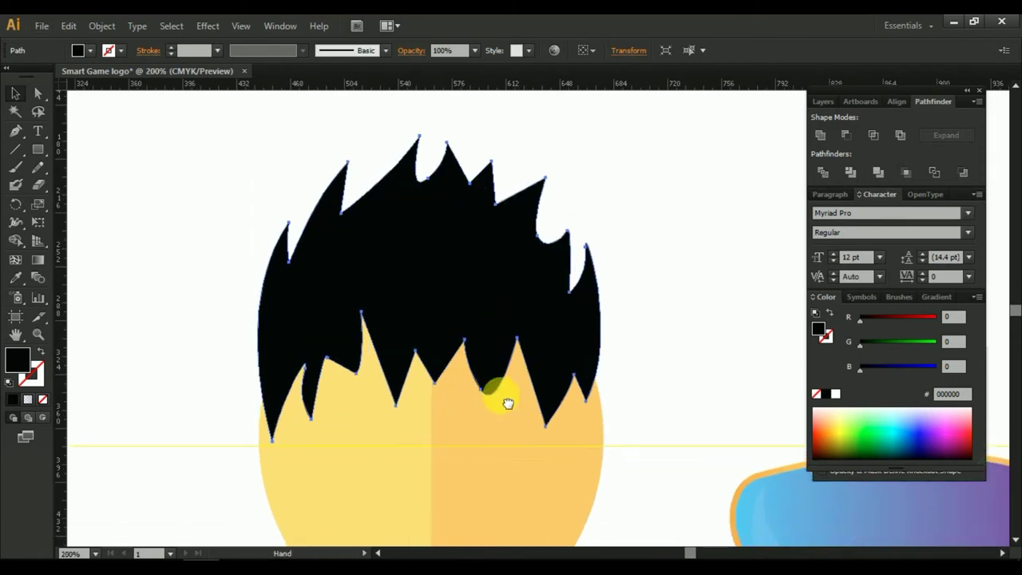
drag(484, 280, 482, 295)
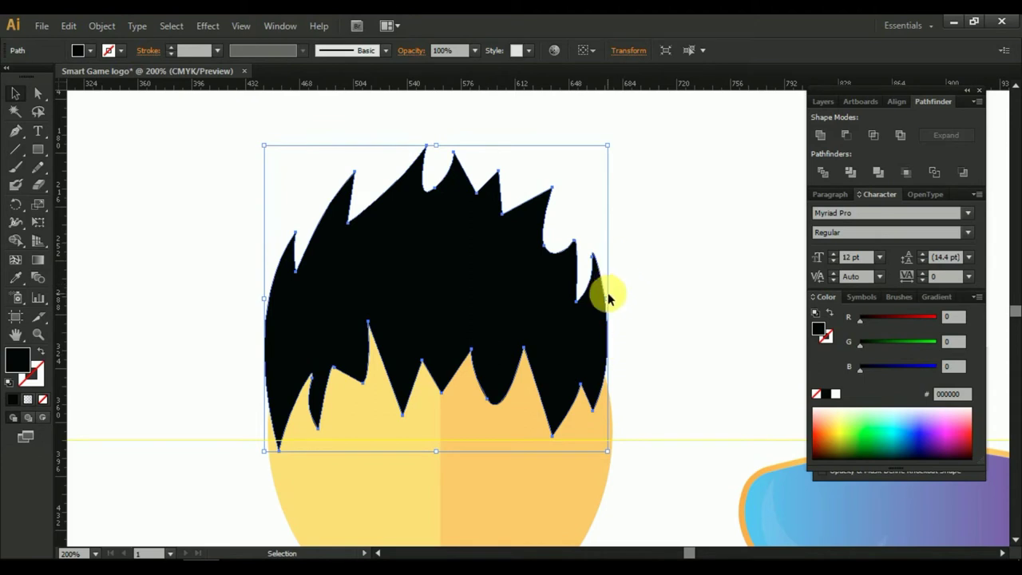
Undo the accidental slight clockwise rotation of the hair.
drag(616, 148, 637, 162)
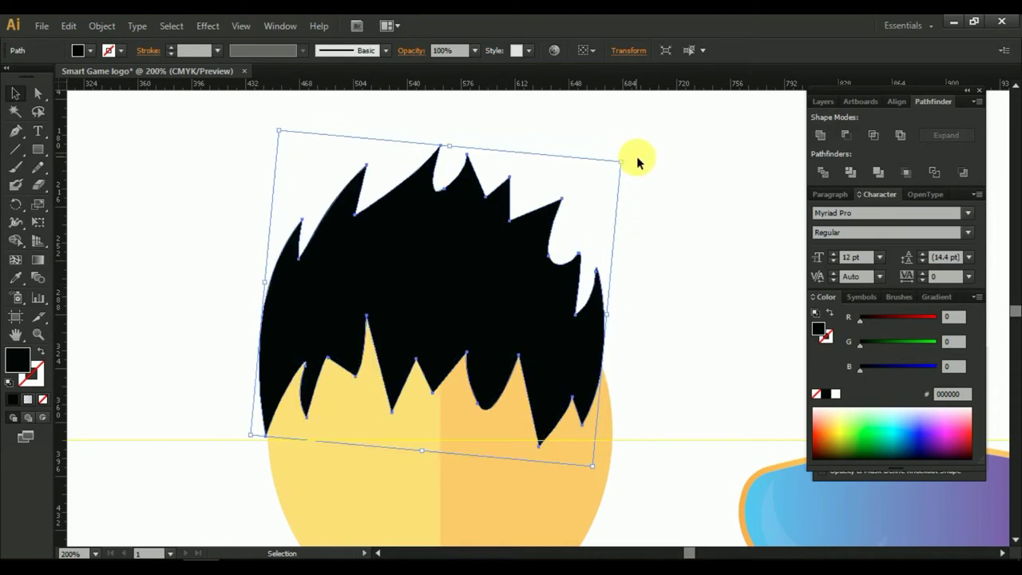
key(a)
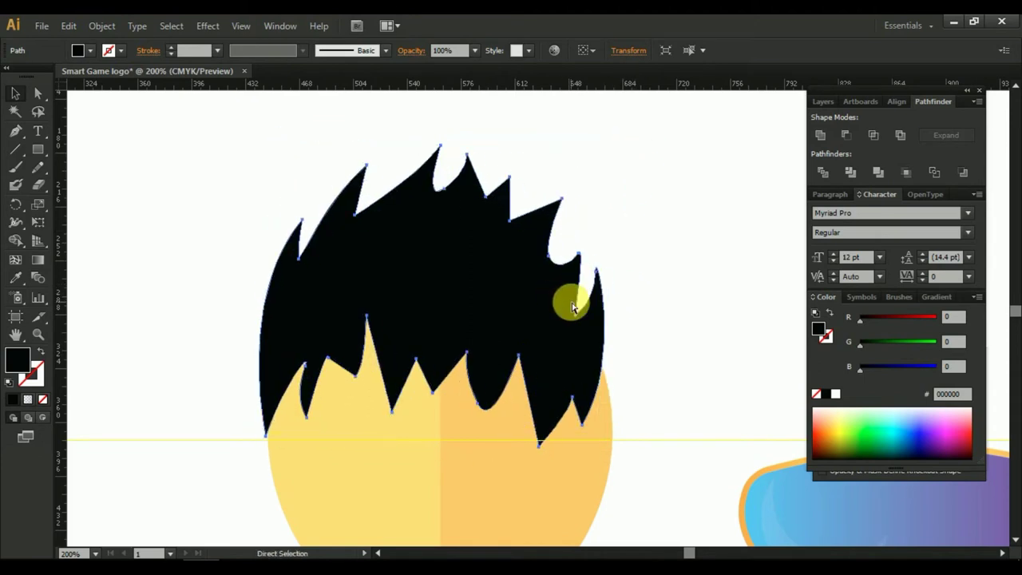
key(v)
key(ctrl+z)
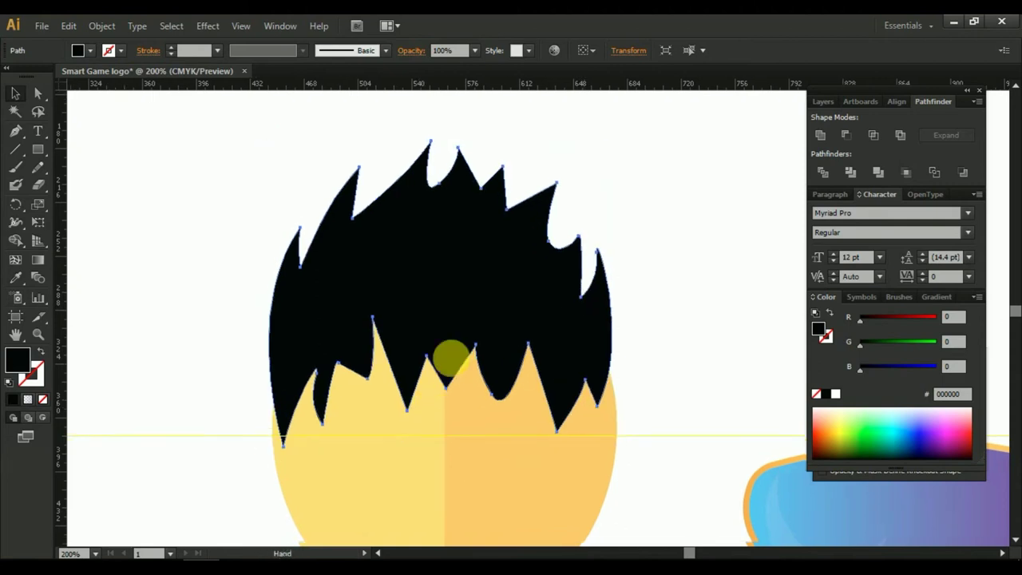
scroll(370, 279, down, 3)
scroll(369, 280, left, 1)
Straighten the notch on the hair's left fringe, undoing accidental moves of the whole shape.
key(a)
click(372, 286)
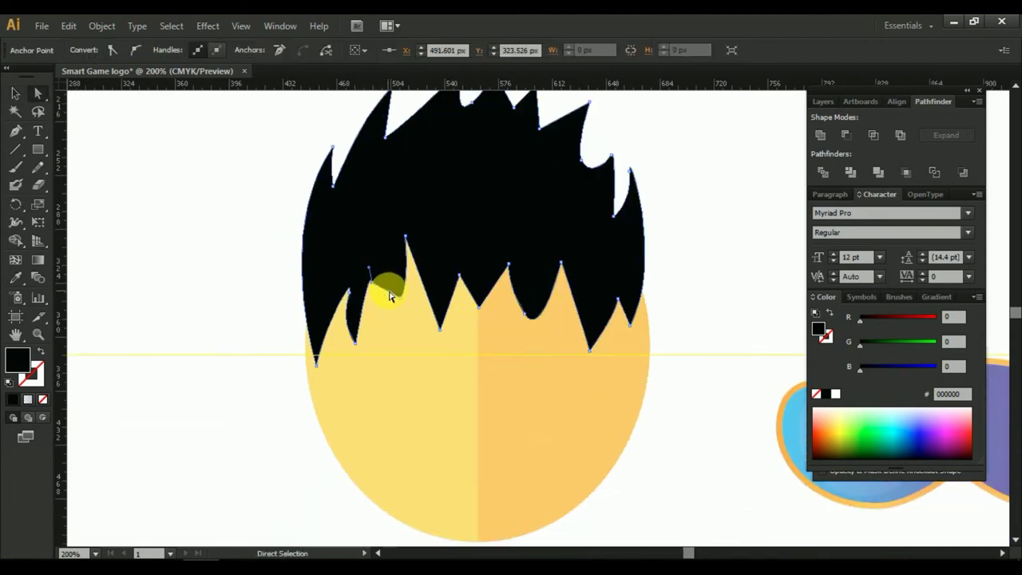
mouse_move(394, 302)
mouse_down()
mouse_move(345, 296)
mouse_move(396, 311)
mouse_move(386, 299)
mouse_up()
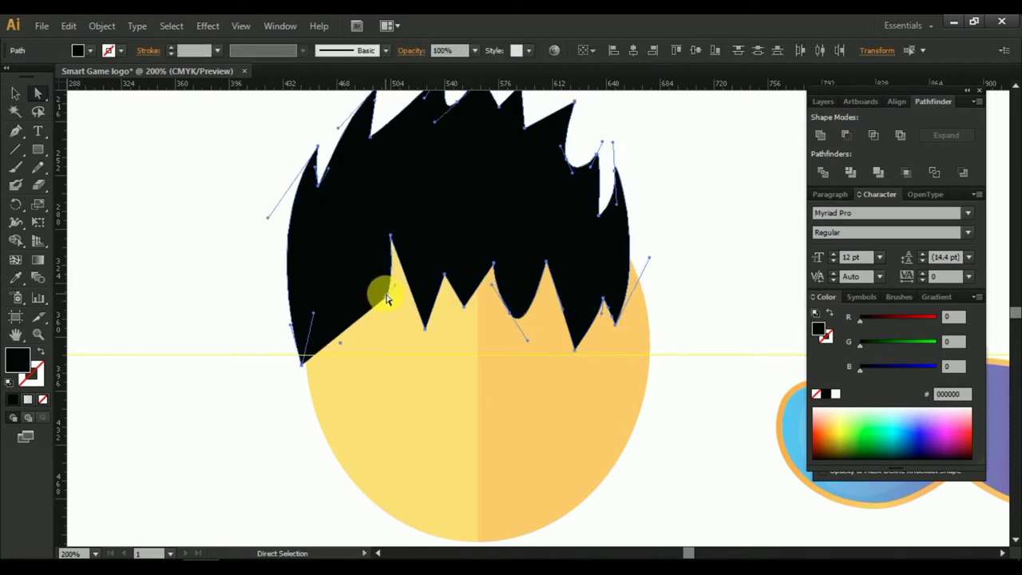
key(ctrl+z)
drag(403, 302, 388, 300)
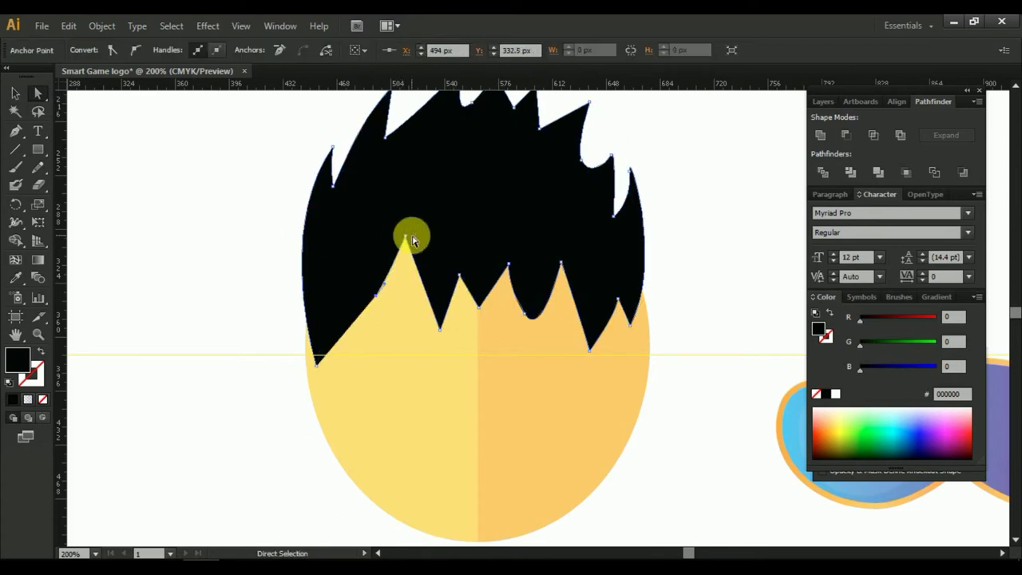
drag(407, 239, 419, 275)
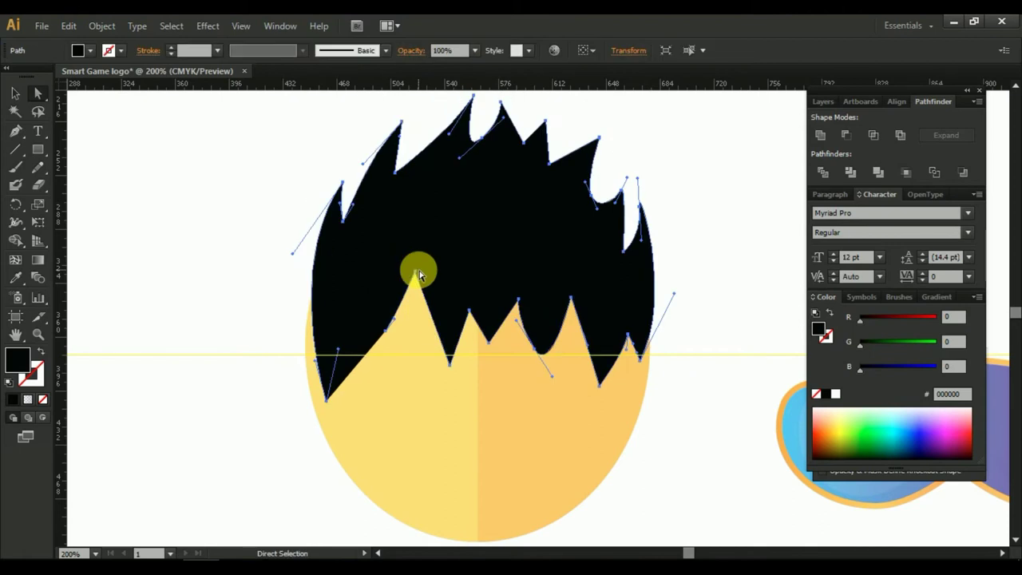
key(ctrl+z)
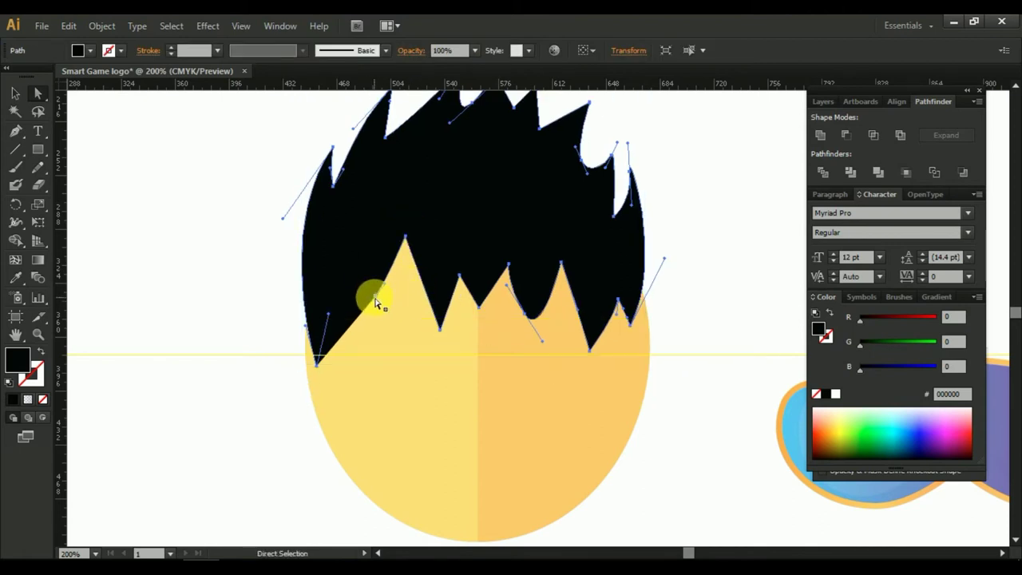
drag(375, 299, 385, 285)
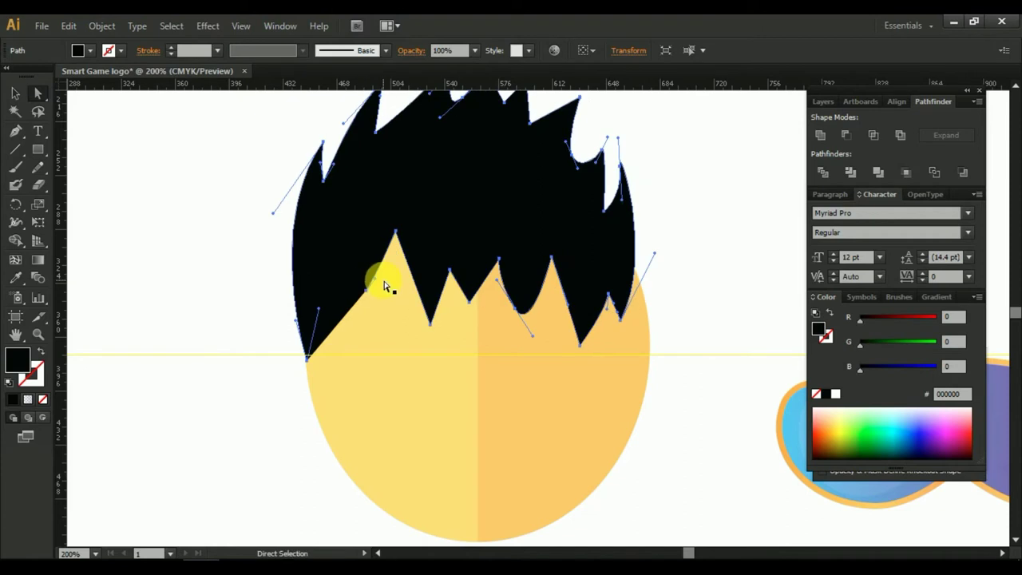
key(ctrl+z)
Pull the tall fringe peak lower over the face and reposition the notches between spikes.
click(376, 299)
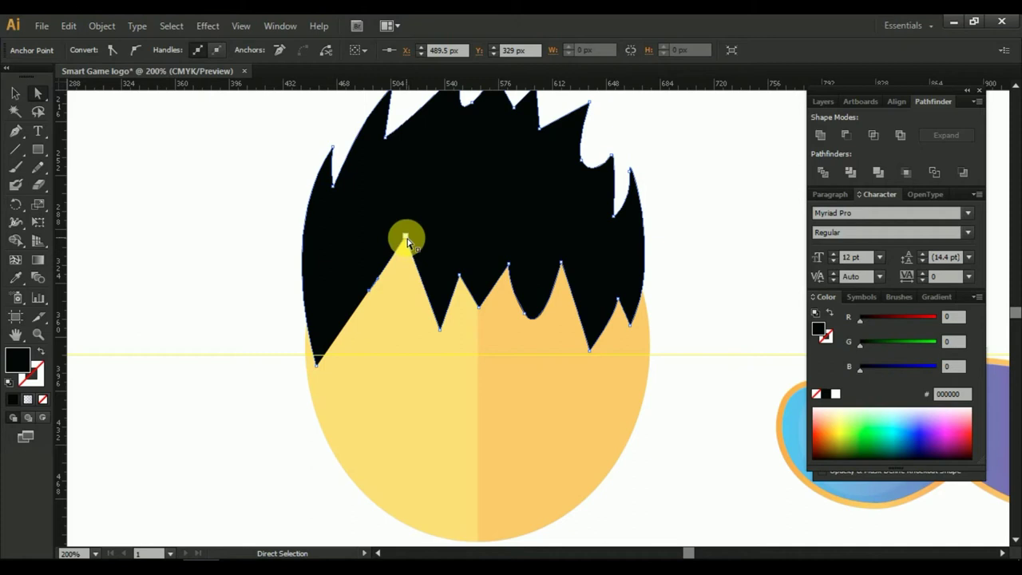
mouse_move(407, 242)
mouse_down()
mouse_move(404, 332)
mouse_move(391, 328)
mouse_up()
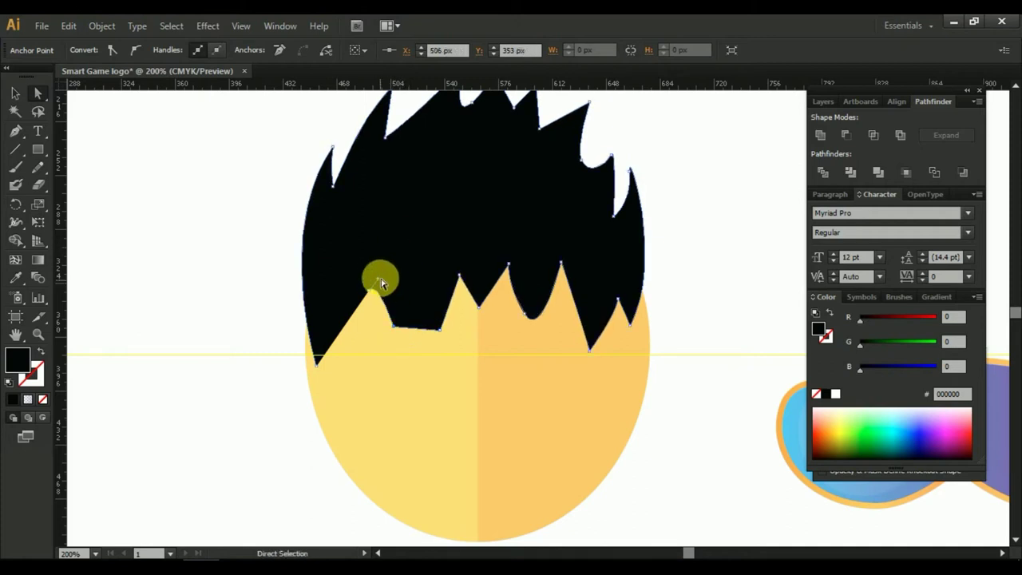
drag(378, 281, 371, 291)
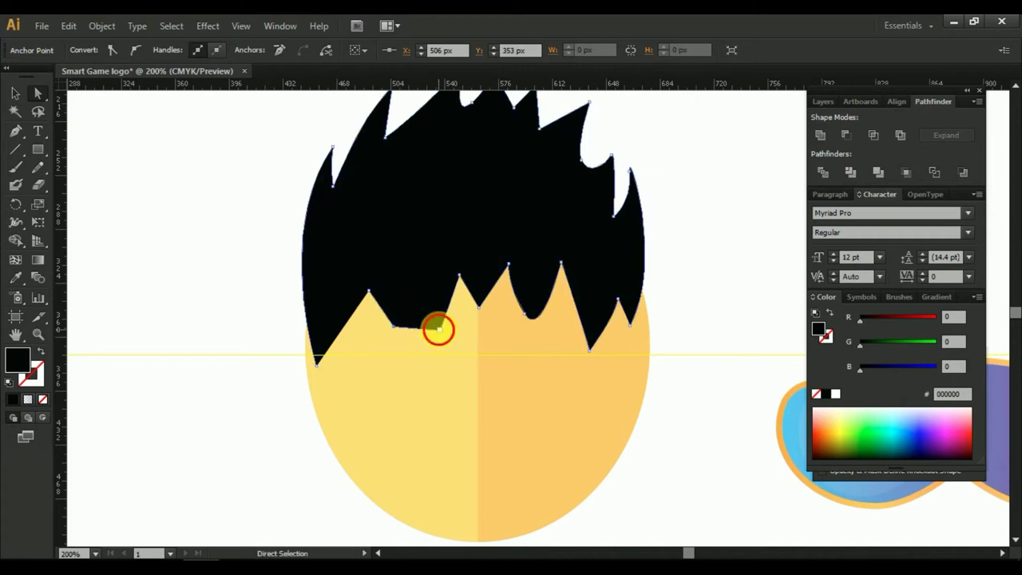
mouse_move(439, 333)
mouse_down()
mouse_move(415, 260)
mouse_move(461, 316)
mouse_move(471, 274)
mouse_up()
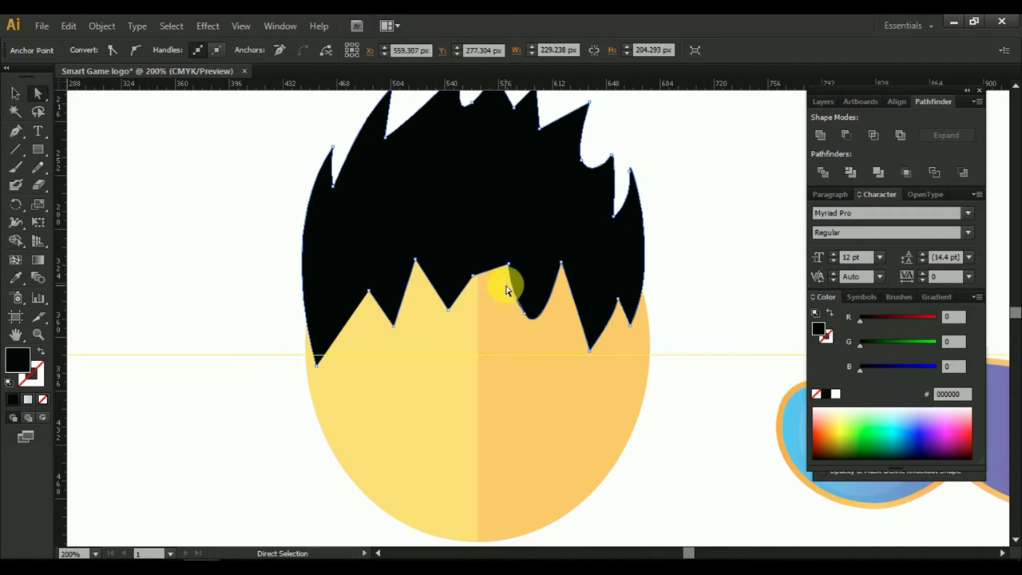
mouse_move(525, 311)
mouse_down()
mouse_move(543, 345)
mouse_move(525, 310)
mouse_up()
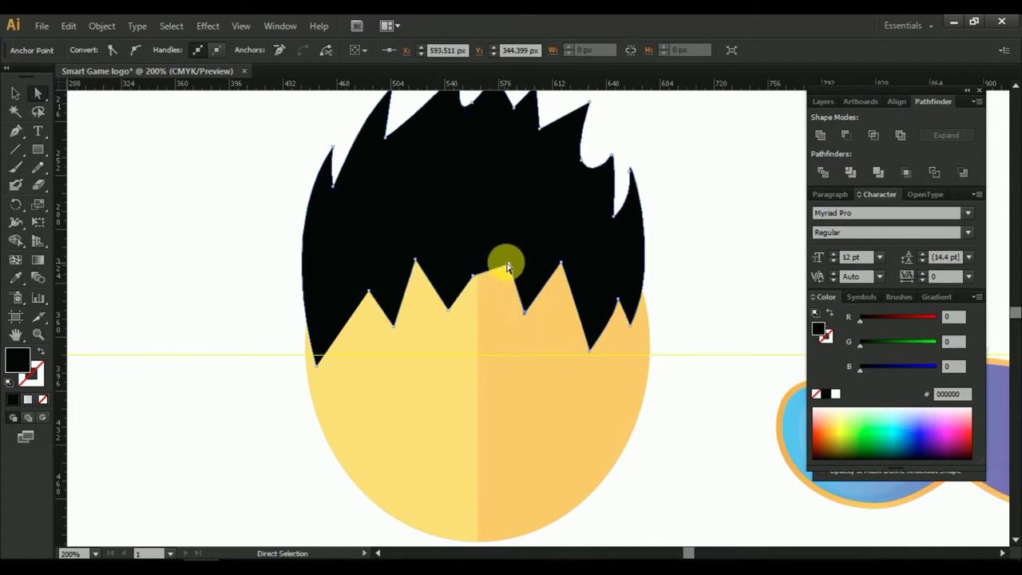
drag(511, 267, 509, 264)
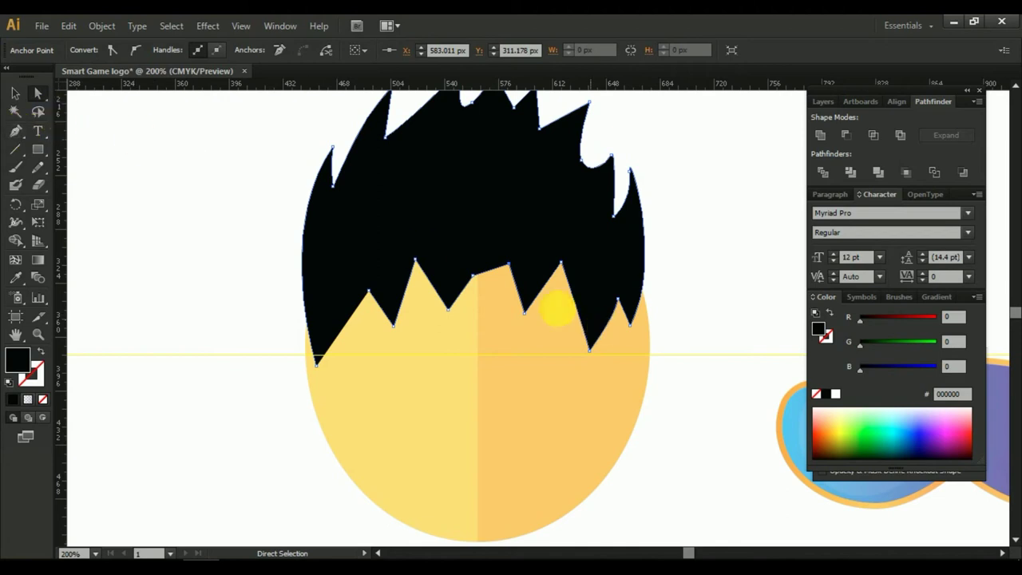
Restore the accidentally deleted fringe anchors and reselect the hair path.
key(Delete)
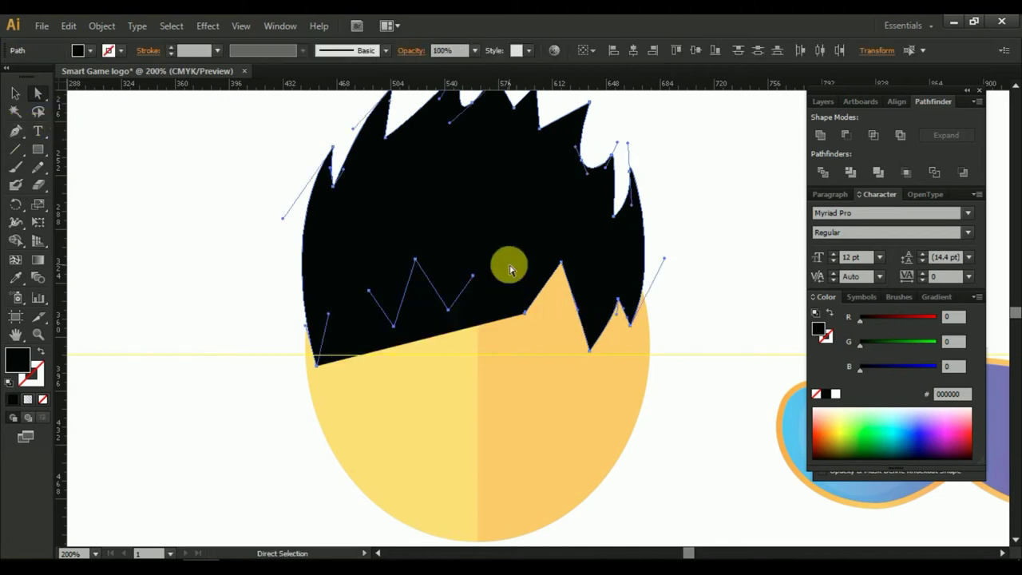
key(ctrl+z)
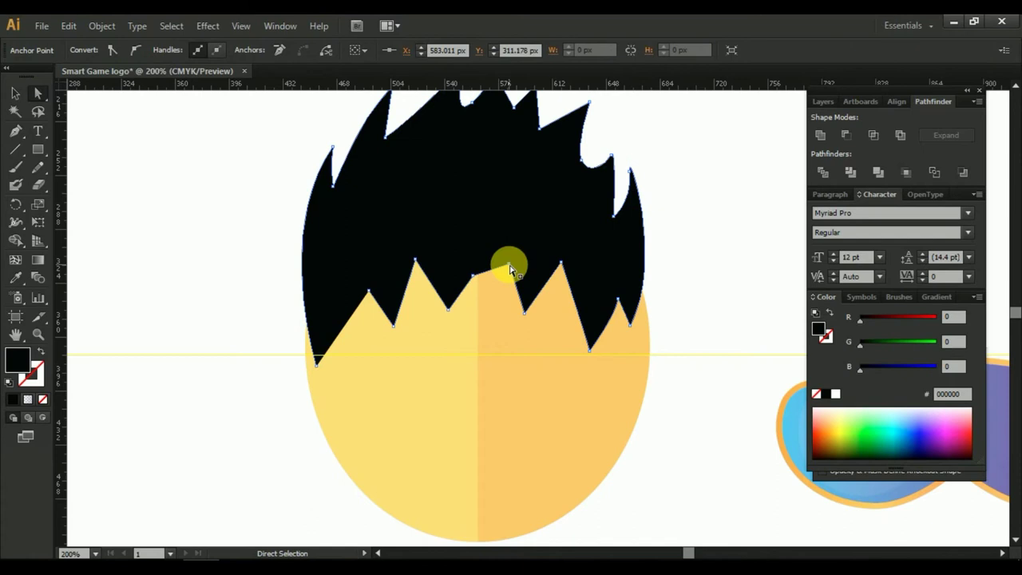
click(187, 268)
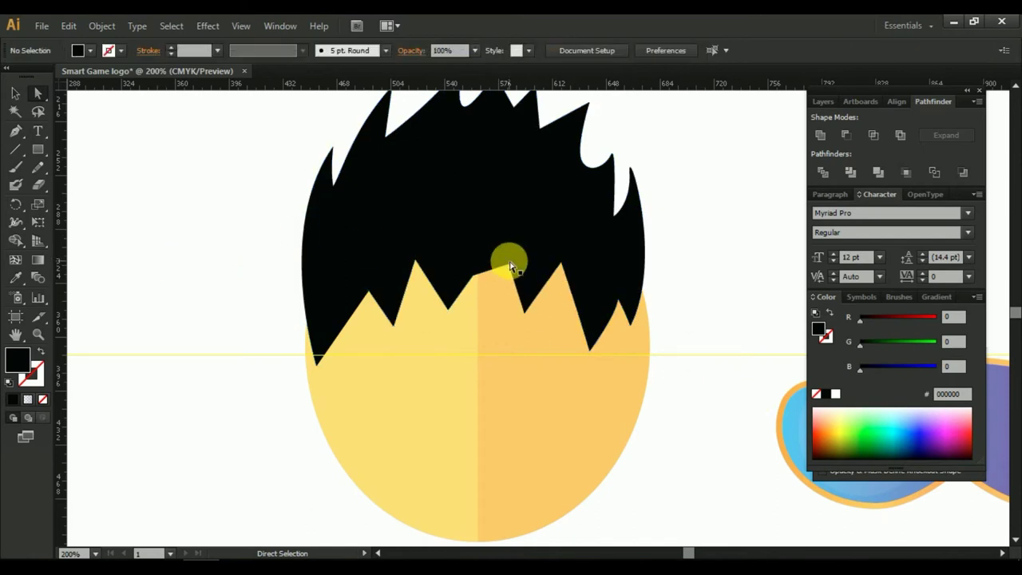
click(509, 267)
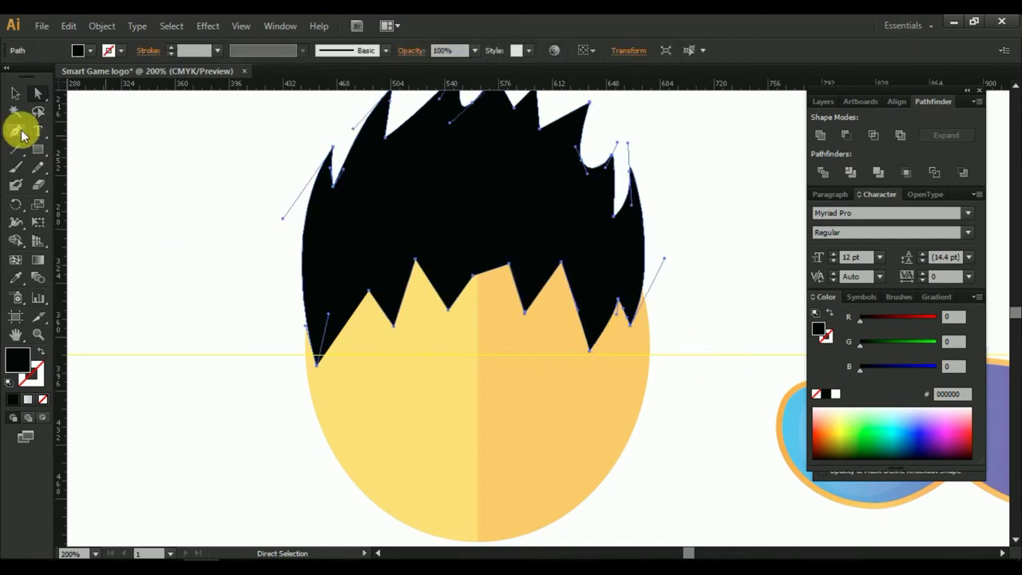
Delete the fringe notch anchor and bend the hair's right edge outward past the face.
drag(16, 130, 46, 141)
click(70, 167)
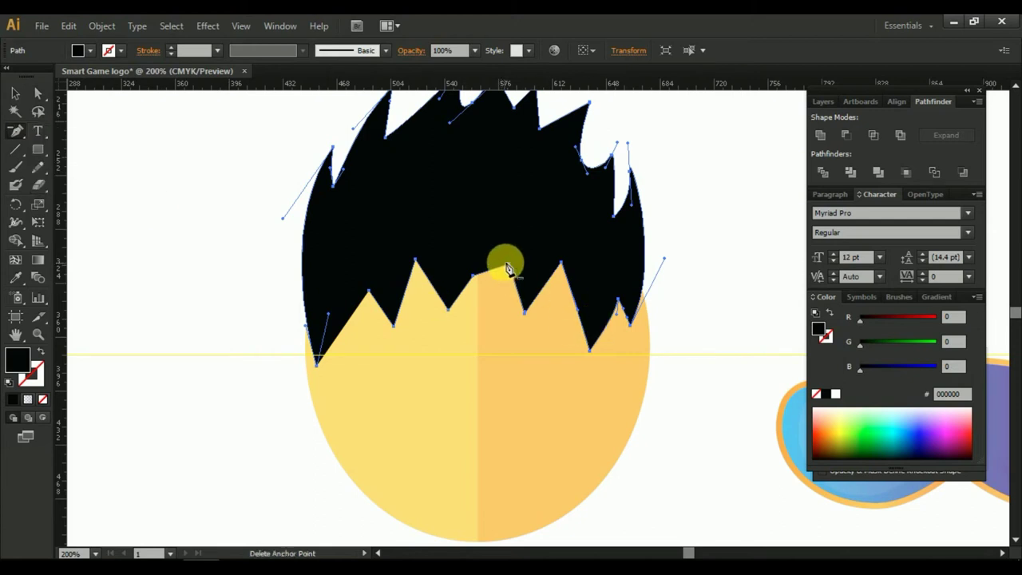
click(511, 271)
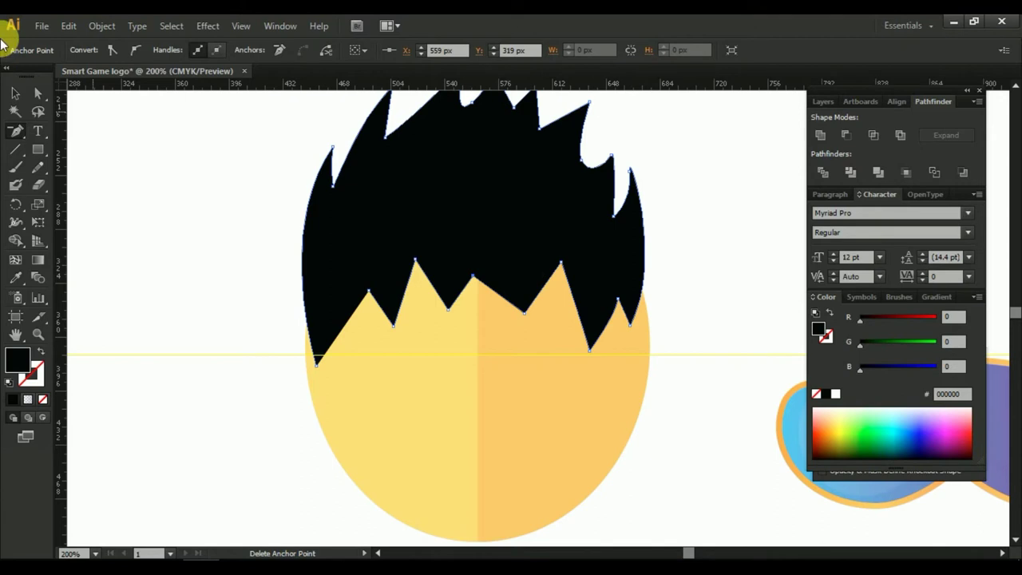
click(38, 93)
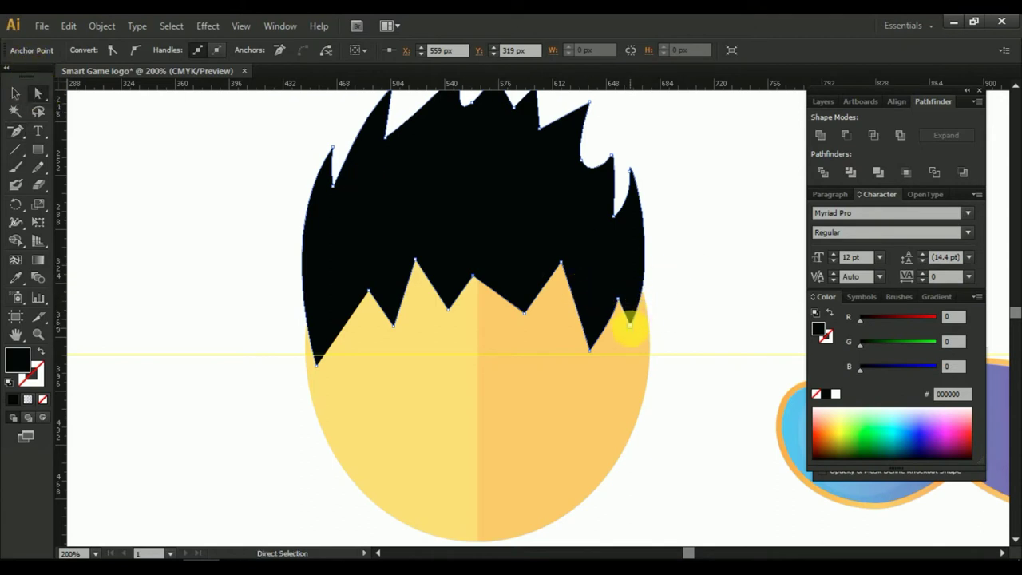
drag(633, 331, 651, 346)
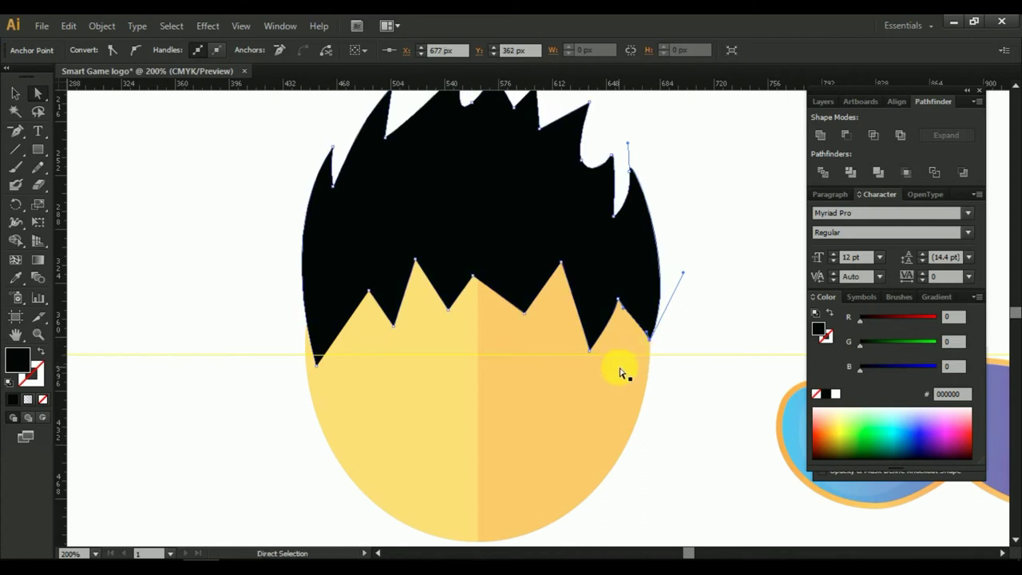
In Outline view, nudge the hair's junction anchor slightly right.
key(ctrl+y)
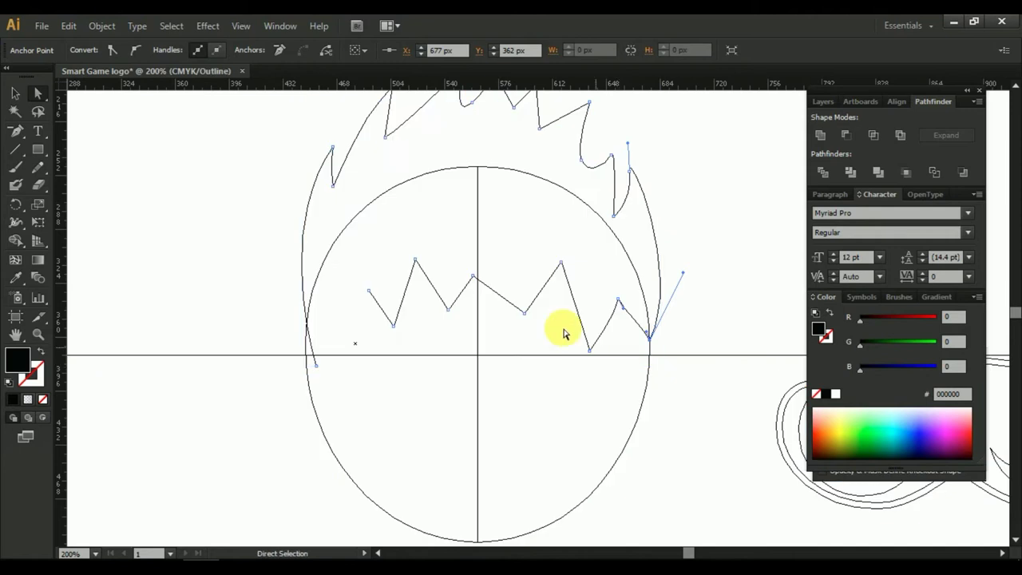
alt+scroll(631, 432, up, 4)
scroll(615, 455, up, 3)
alt+scroll(615, 463, up, 3)
alt+scroll(606, 406, up, 1)
alt+scroll(515, 373, up, 1)
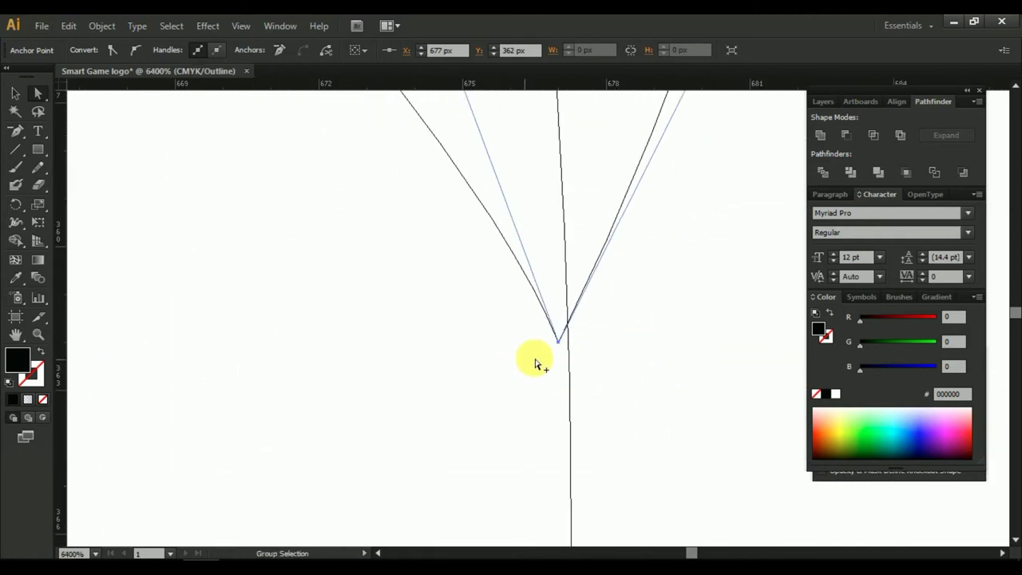
drag(559, 346, 570, 346)
alt+scroll(611, 370, down, 2)
alt+scroll(612, 370, down, 6)
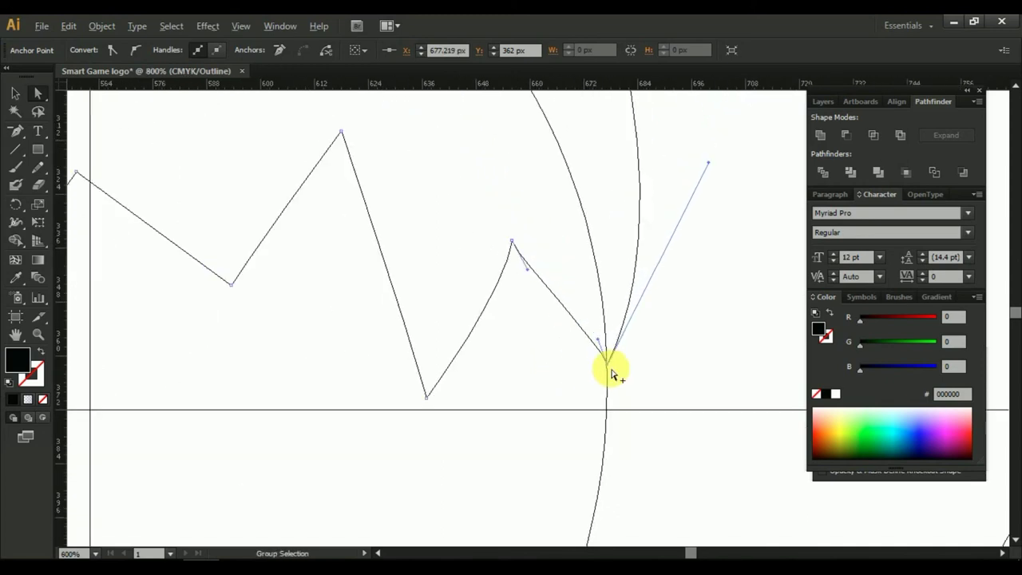
alt+scroll(612, 372, down, 2)
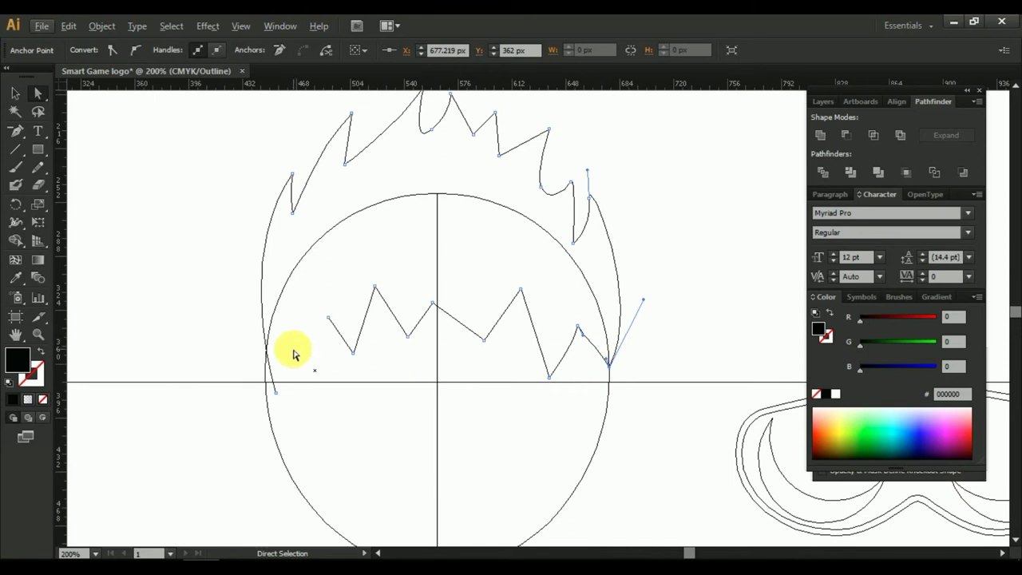
Select the zigzag hairline path and move the horizontal guide slightly lower.
click(275, 393)
ctrl+click(328, 317)
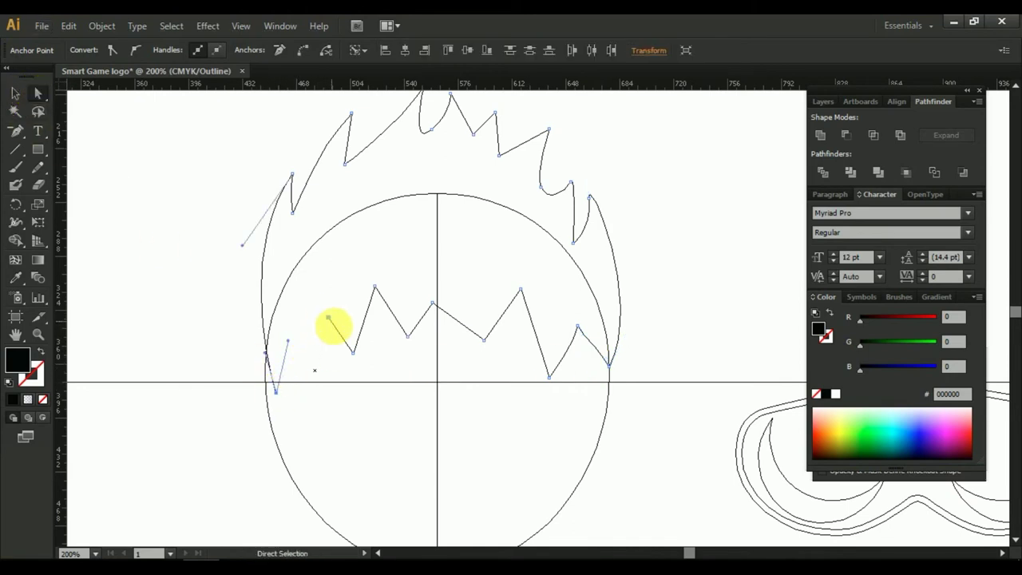
click(36, 94)
alt+scroll(275, 391, up, 1)
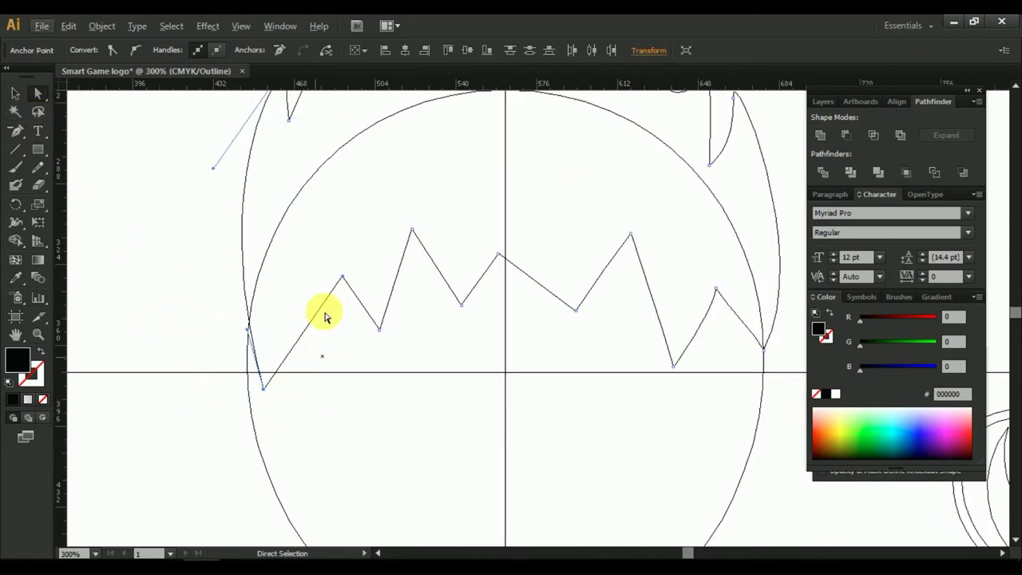
alt+scroll(411, 368, down, 1)
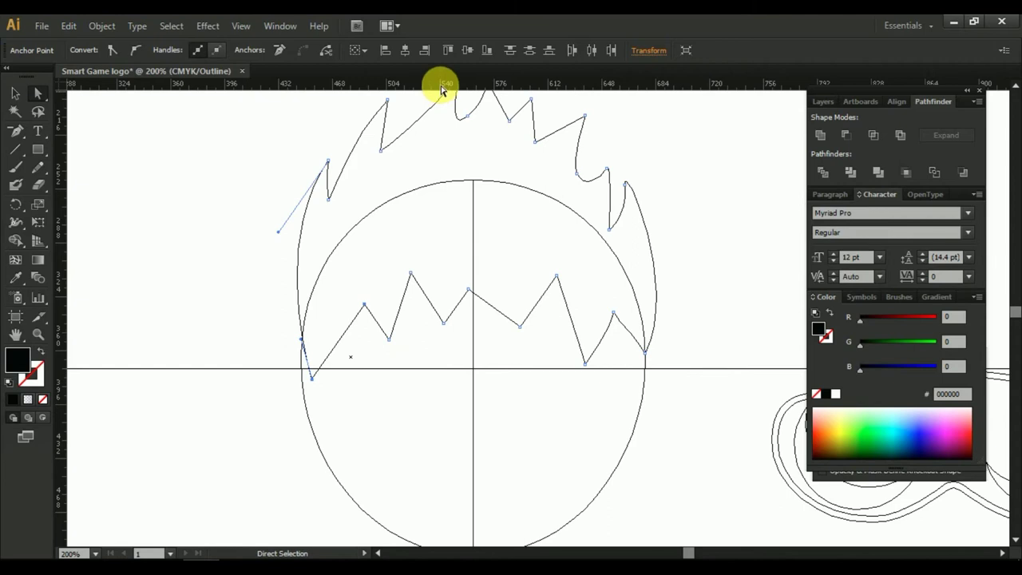
mouse_move(441, 339)
mouse_down()
mouse_move(446, 358)
mouse_move(449, 341)
mouse_up()
alt+scroll(511, 356, up, 1)
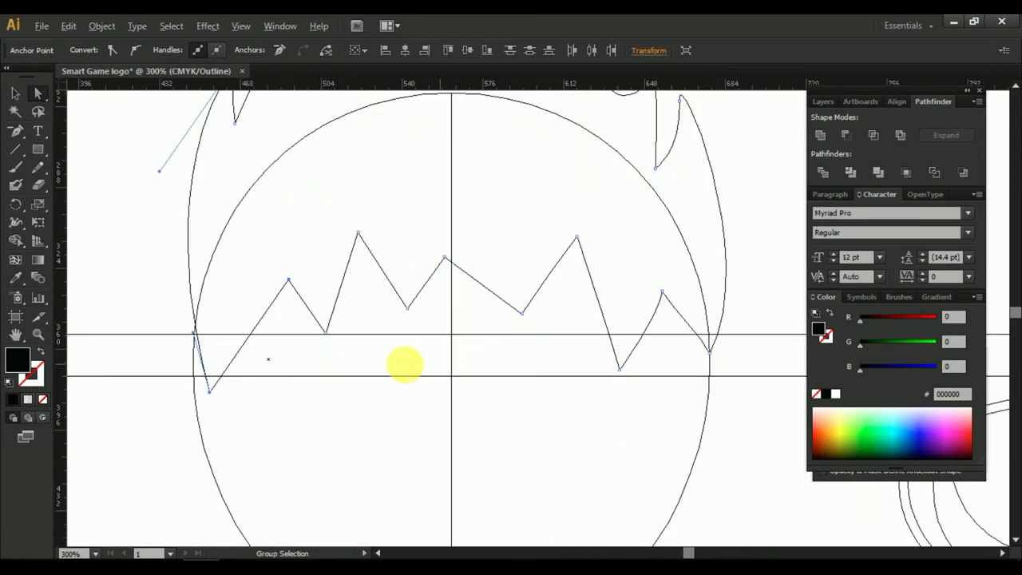
Pull the zigzag's left end onto the face outline, lower the centre valley, and raise the right points.
click(37, 96)
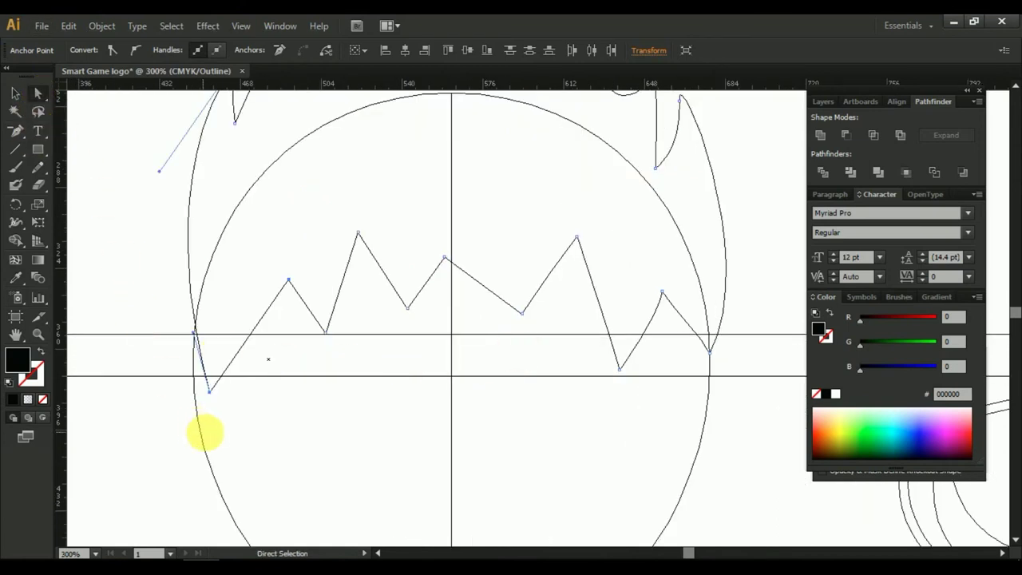
click(210, 396)
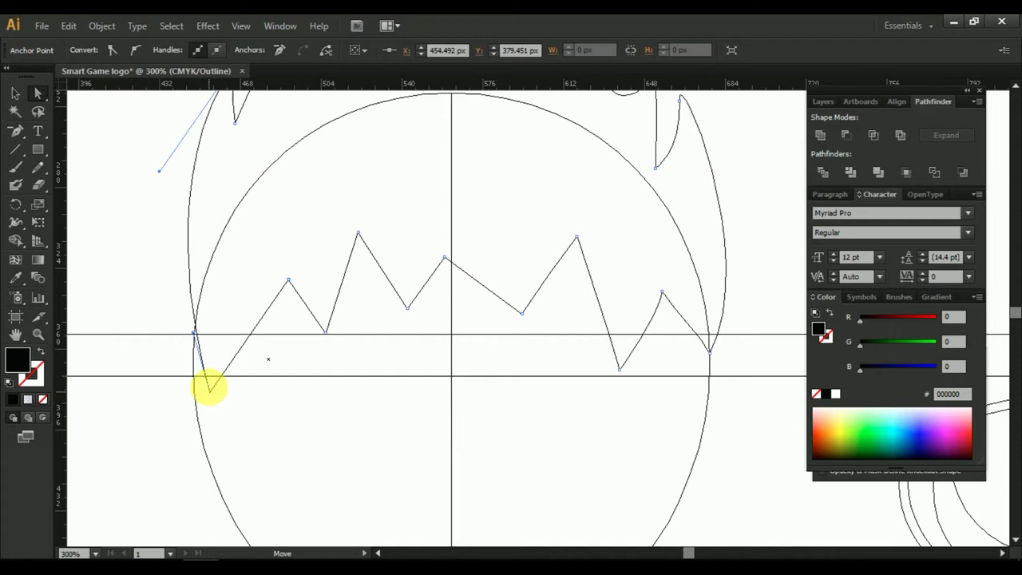
click(199, 344)
drag(199, 345, 194, 334)
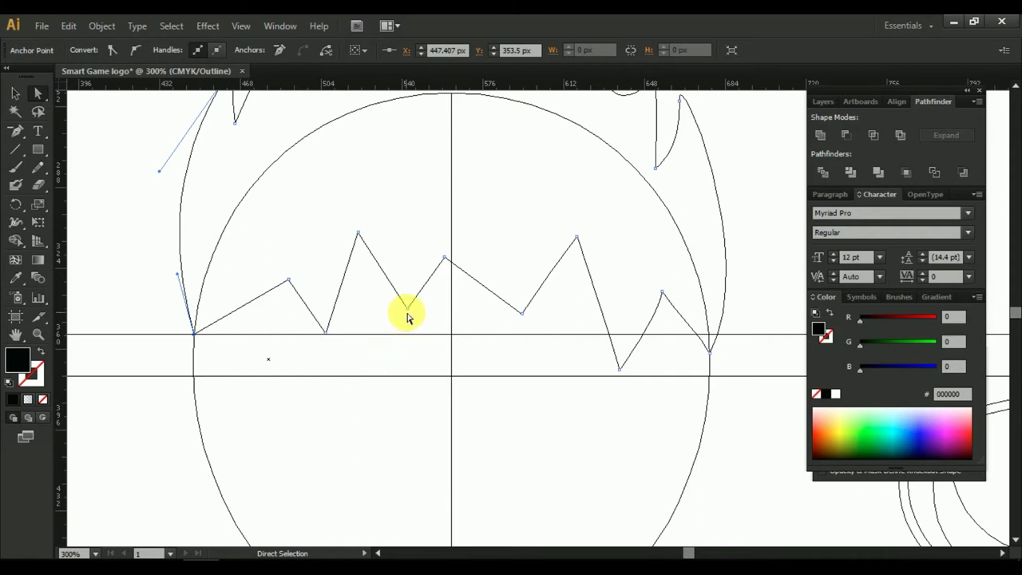
drag(408, 308, 408, 340)
drag(521, 313, 518, 301)
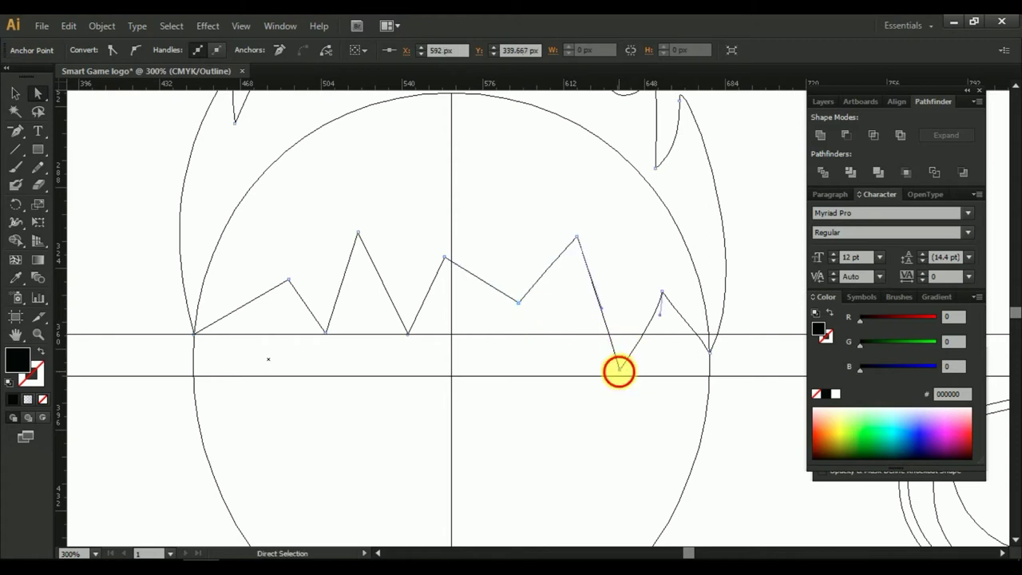
drag(621, 376, 622, 327)
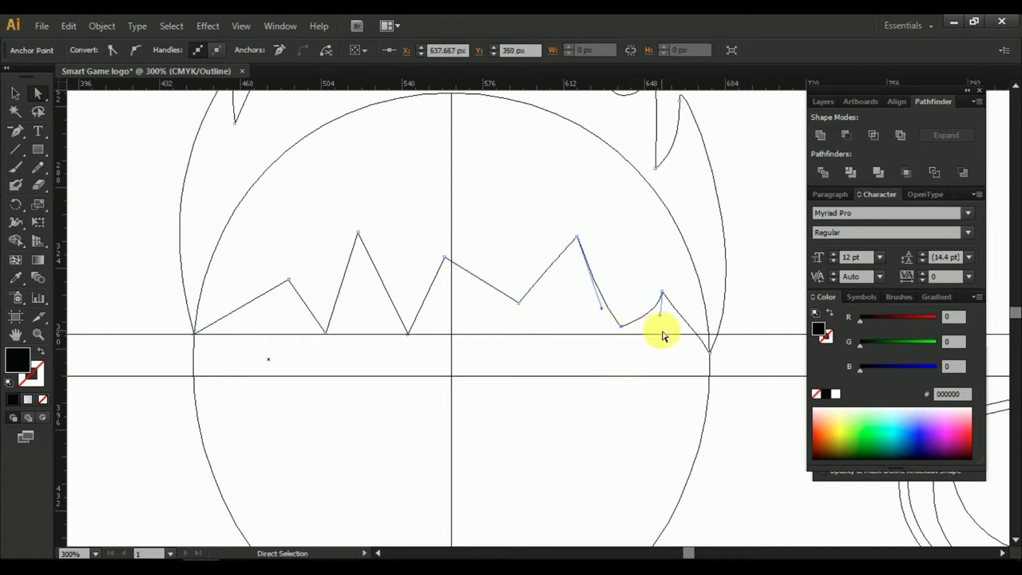
click(14, 94)
click(94, 159)
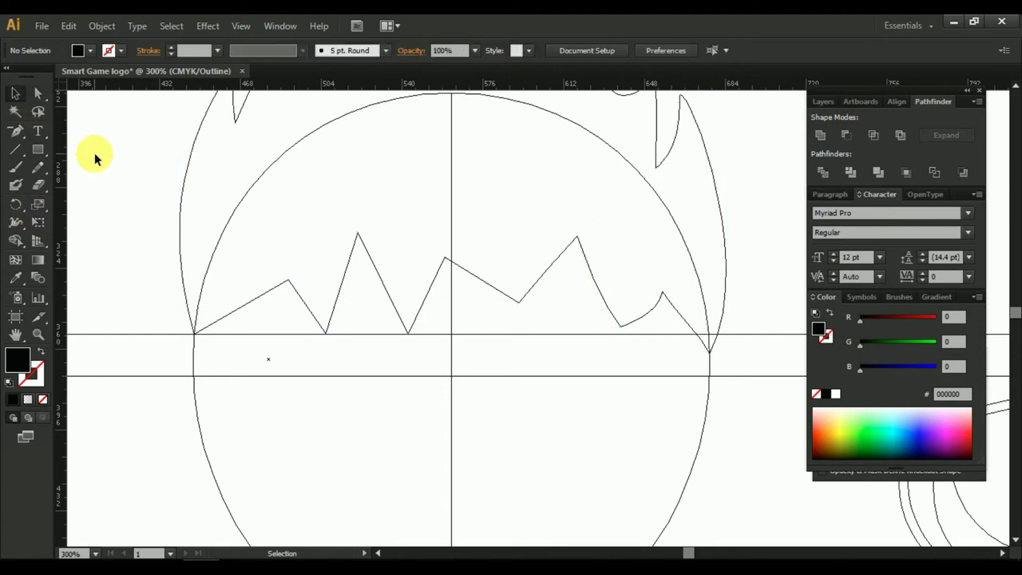
Return to full-colour view at 100% and zoom in to inspect the hair tip's anchors.
key(ctrl+y)
key(ctrl+1)
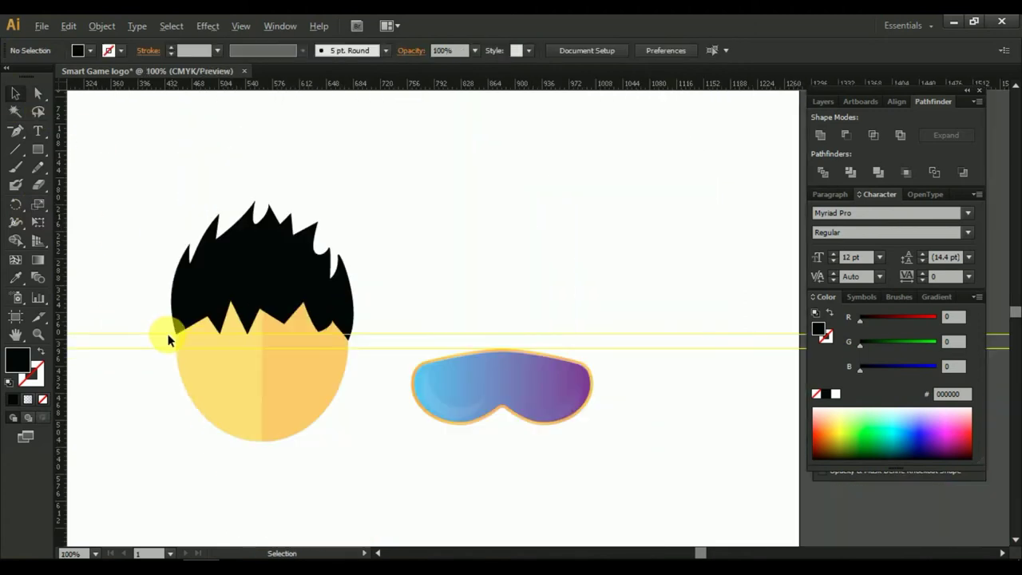
drag(270, 338, 456, 262)
scroll(456, 263, up, 1)
scroll(456, 263, up, 3)
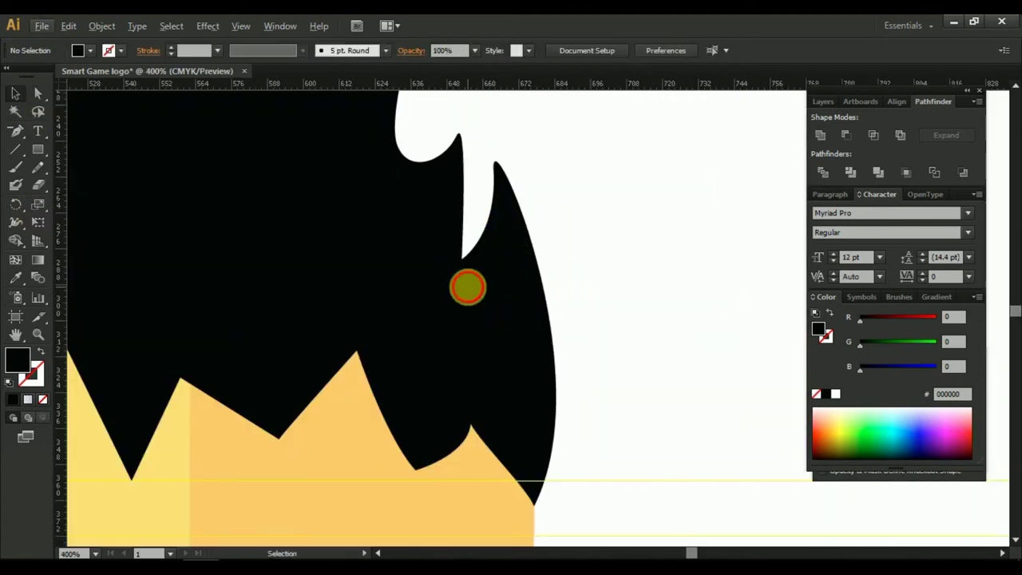
click(461, 265)
click(37, 95)
drag(461, 259, 469, 225)
key(ctrl+z)
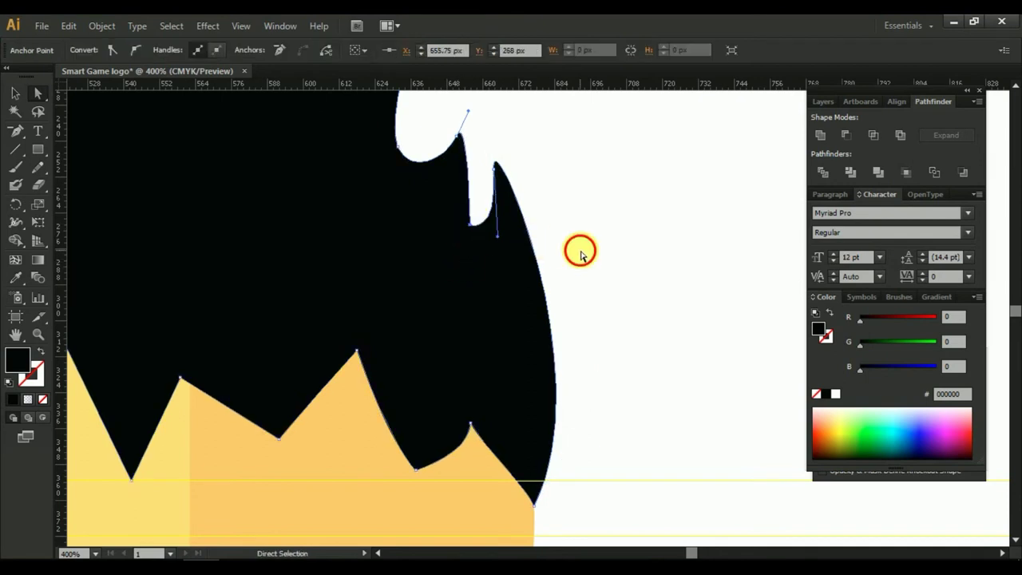
Deselect the hair, view the whole artwork, and select the goggles.
click(581, 254)
scroll(584, 258, down, 6)
scroll(604, 346, up, 2)
scroll(583, 367, up, 1)
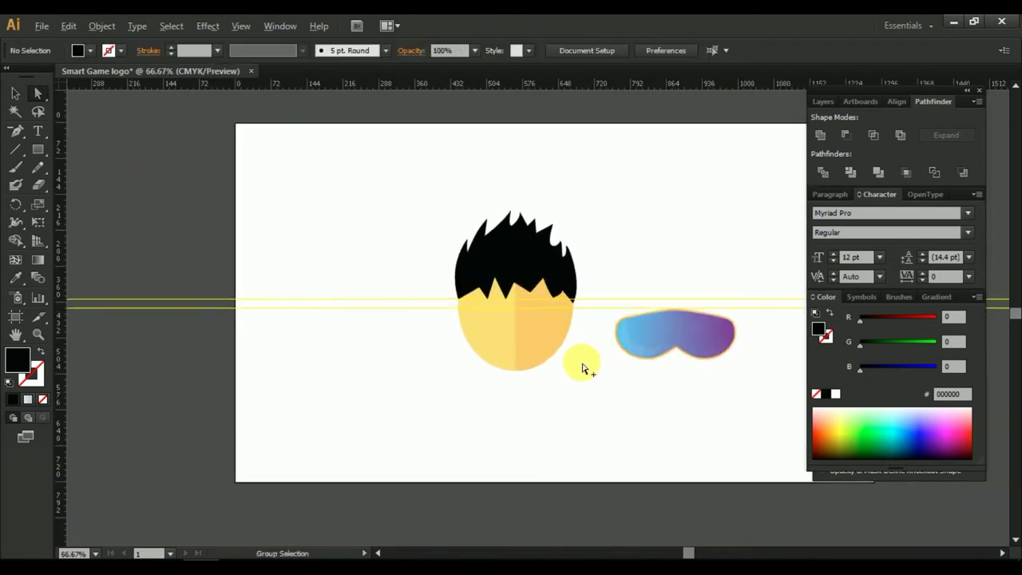
scroll(582, 368, up, 1)
click(696, 335)
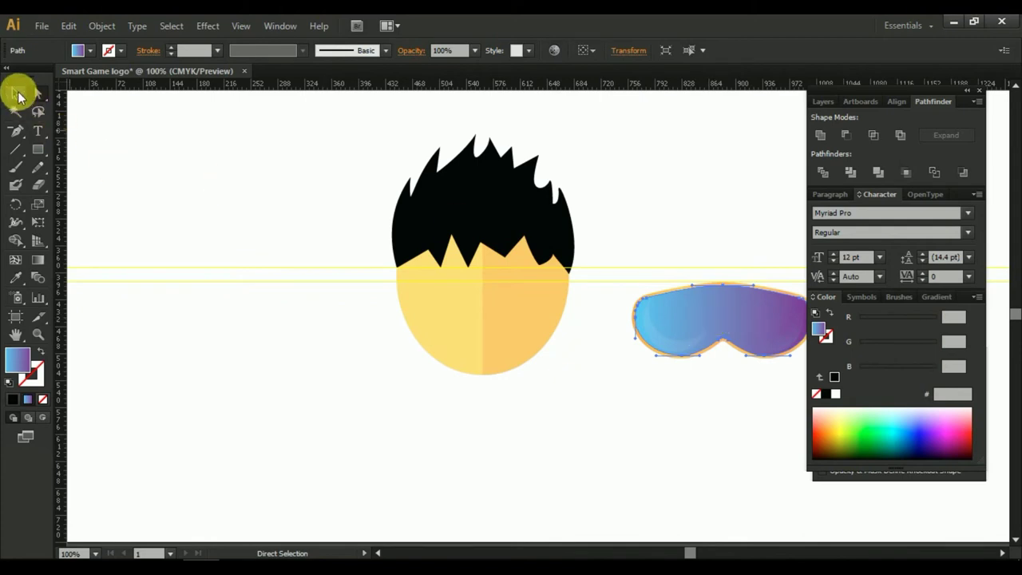
Hide the guides and drag the goggles onto the face.
click(15, 93)
click(513, 256)
right_click(638, 186)
click(685, 303)
click(751, 320)
mouse_move(771, 322)
mouse_down()
mouse_move(527, 304)
mouse_move(533, 297)
mouse_up()
click(565, 328)
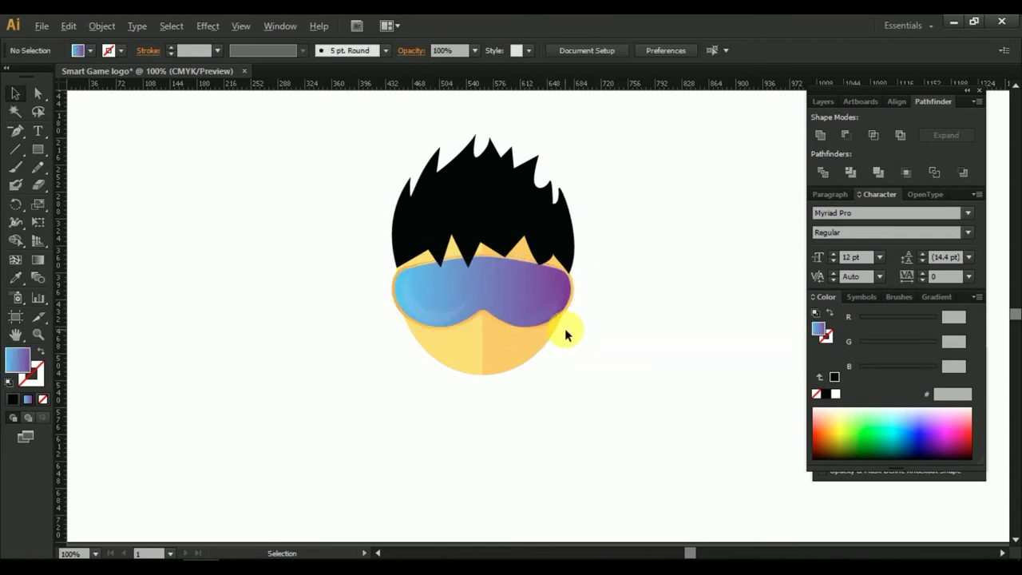
Shorten the black hair slightly from its bottom edge.
key(ctrl+equal)
drag(435, 292, 478, 381)
click(496, 217)
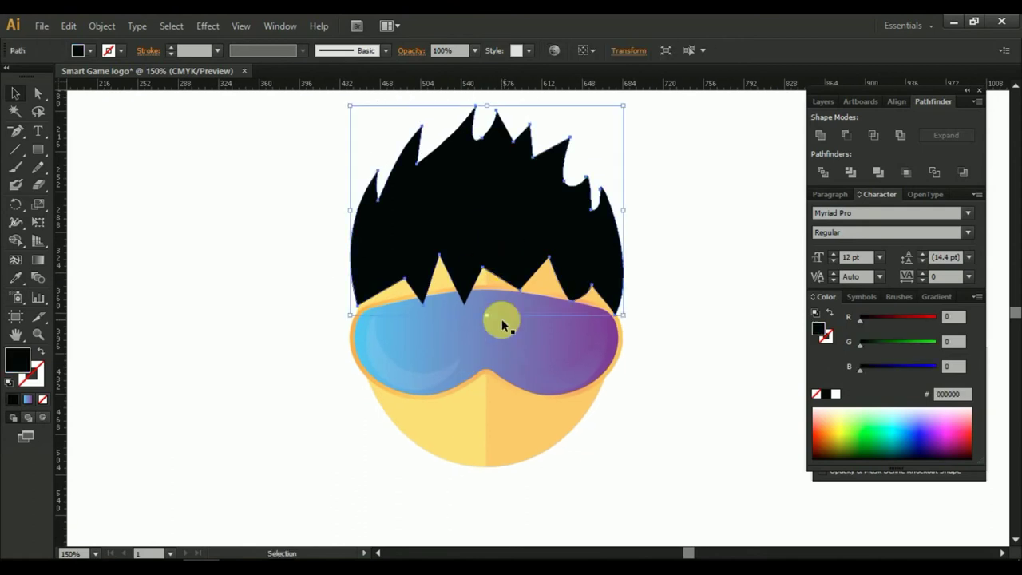
drag(494, 313, 490, 308)
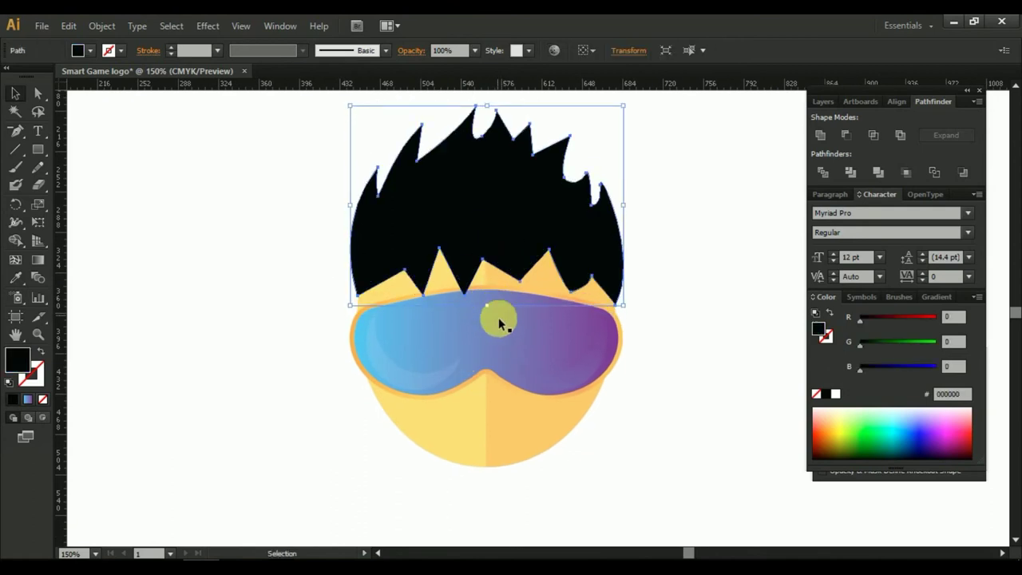
Zoom in on the goggles and face to compare their placement.
click(506, 354)
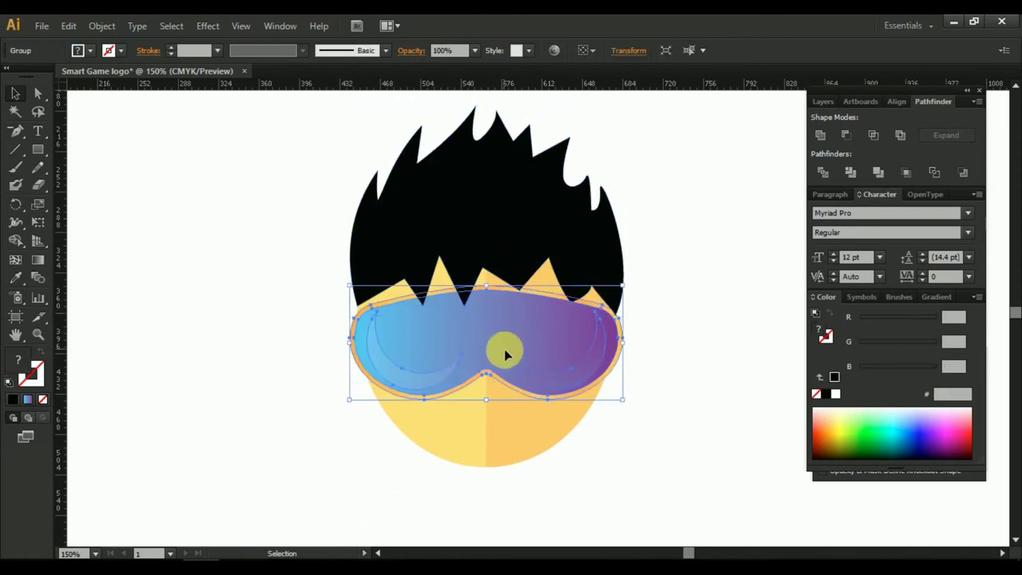
key(ctrl+plus)
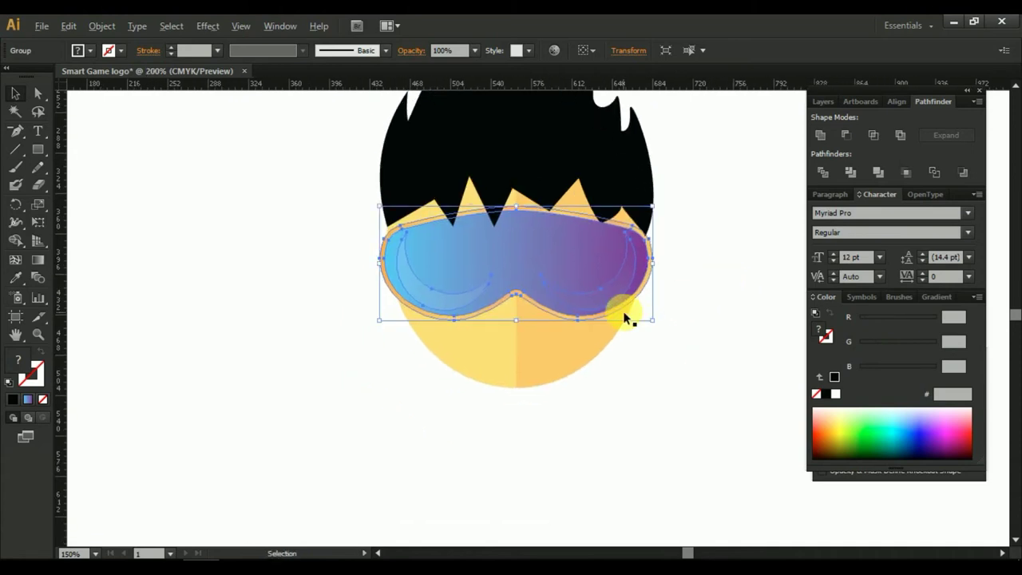
key(ctrl+plus)
scroll(587, 269, up, 3)
scroll(524, 319, down, 2)
click(445, 392)
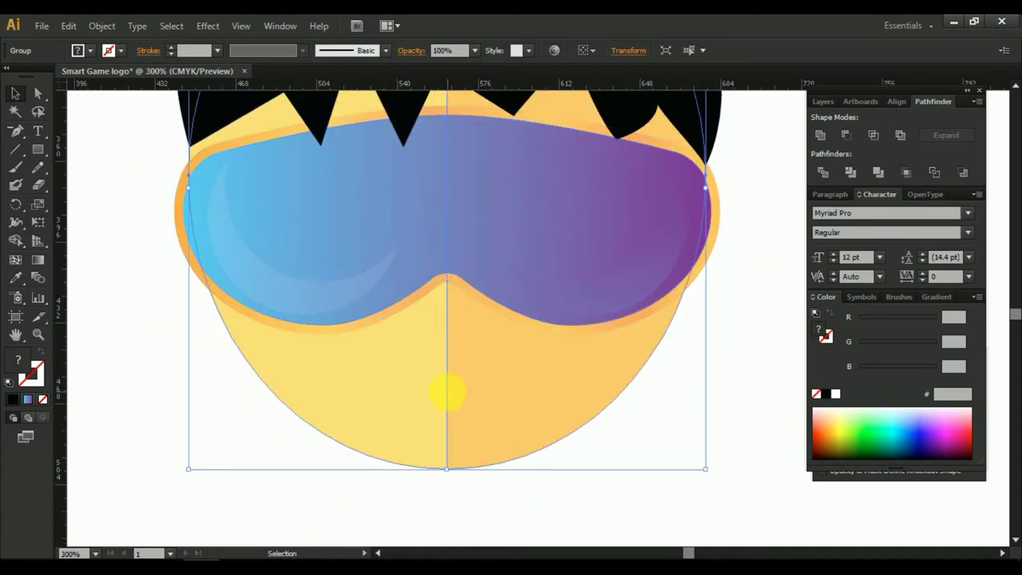
scroll(445, 392, down, 2)
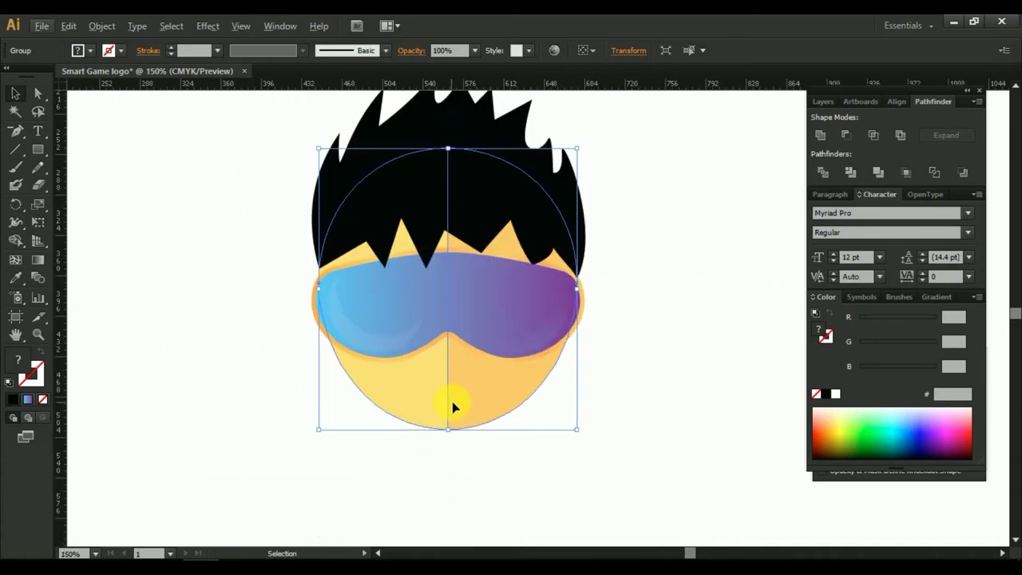
click(689, 329)
Try the goggles below the face, then undo back to their spot beside the face.
click(504, 313)
click(623, 315)
click(463, 315)
drag(489, 267, 462, 402)
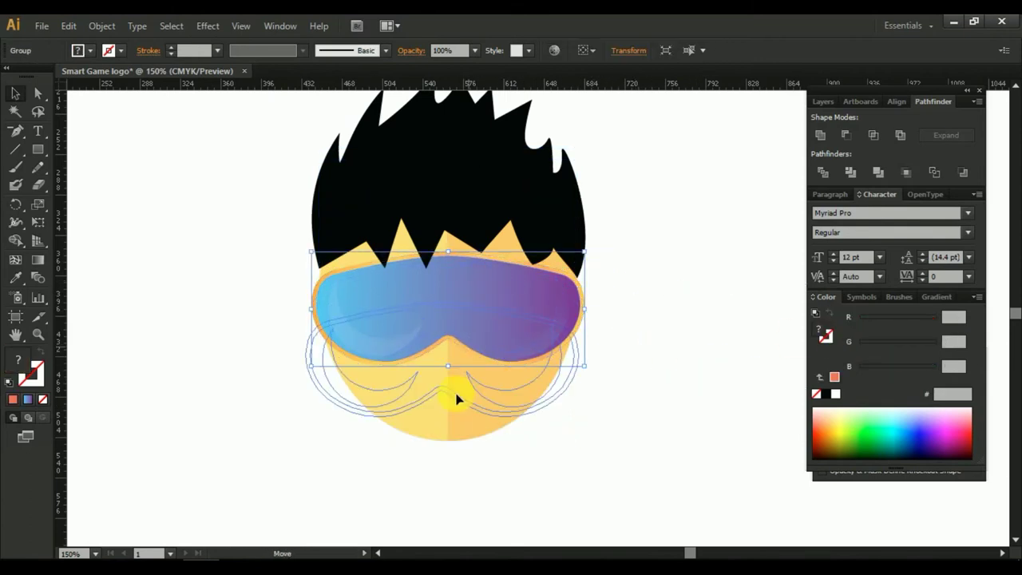
key(ctrl+z)
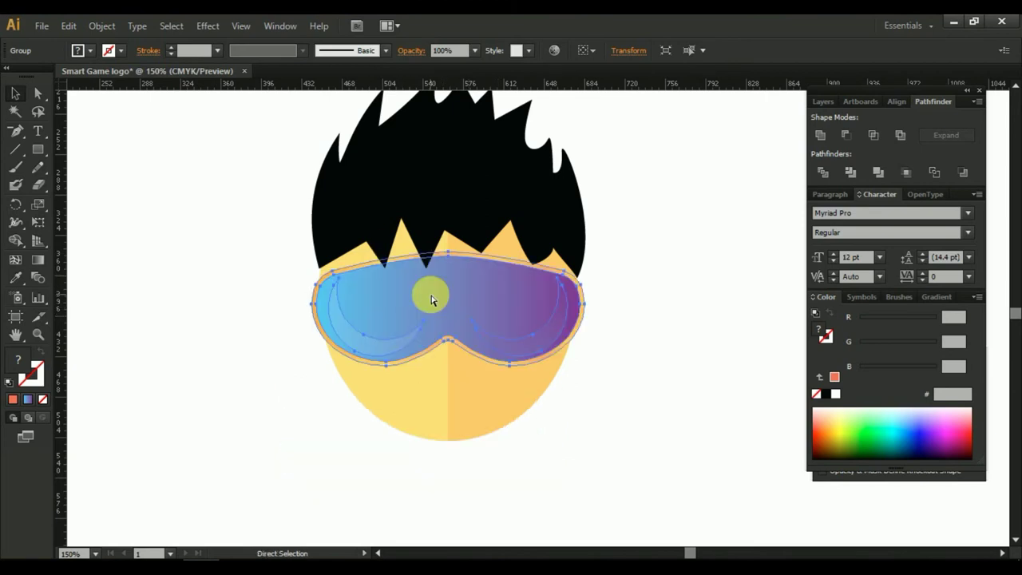
key(ctrl+z)
Group the hair and face together.
drag(274, 194, 605, 354)
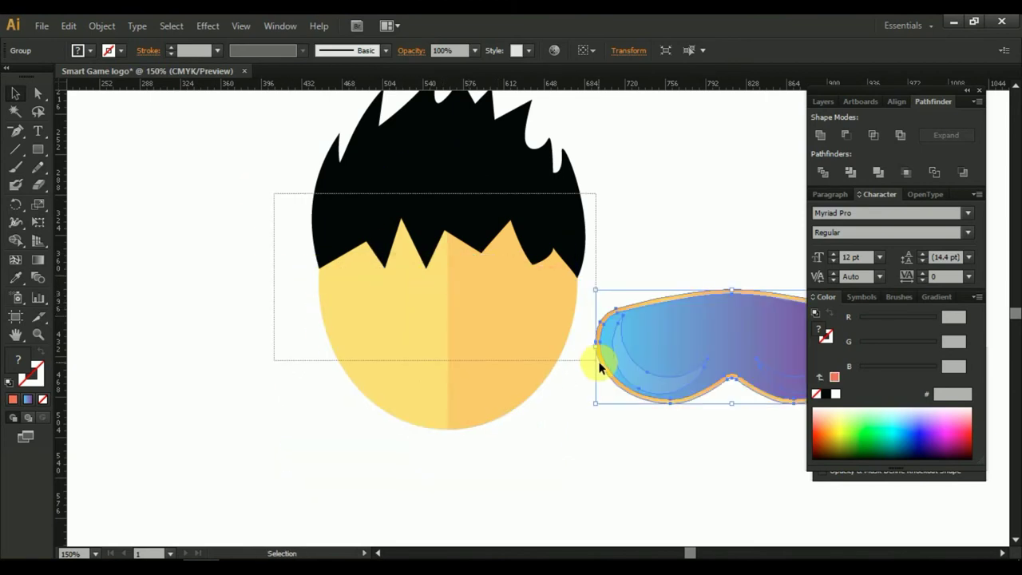
right_click(479, 214)
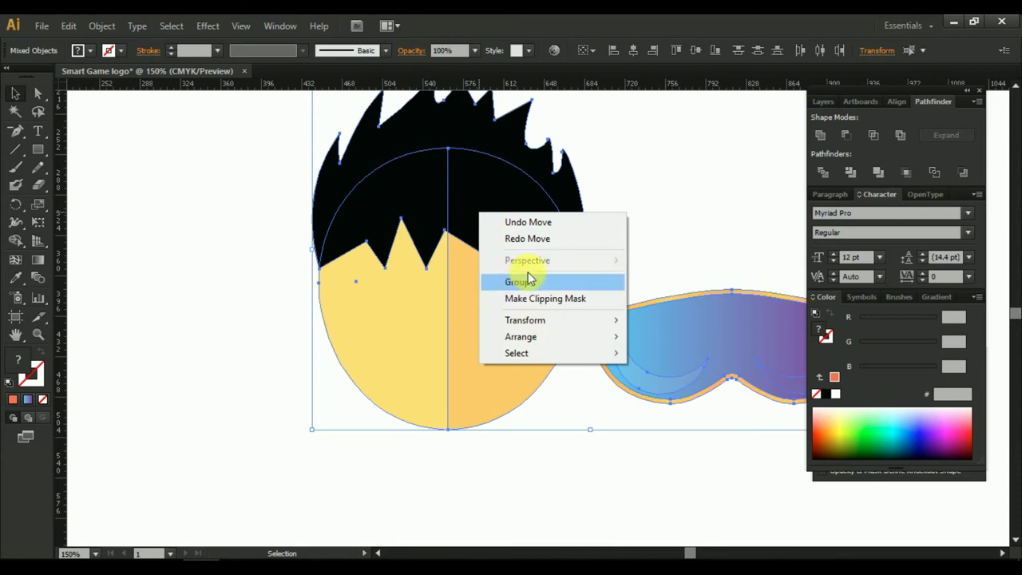
click(250, 194)
drag(251, 194, 485, 310)
right_click(503, 310)
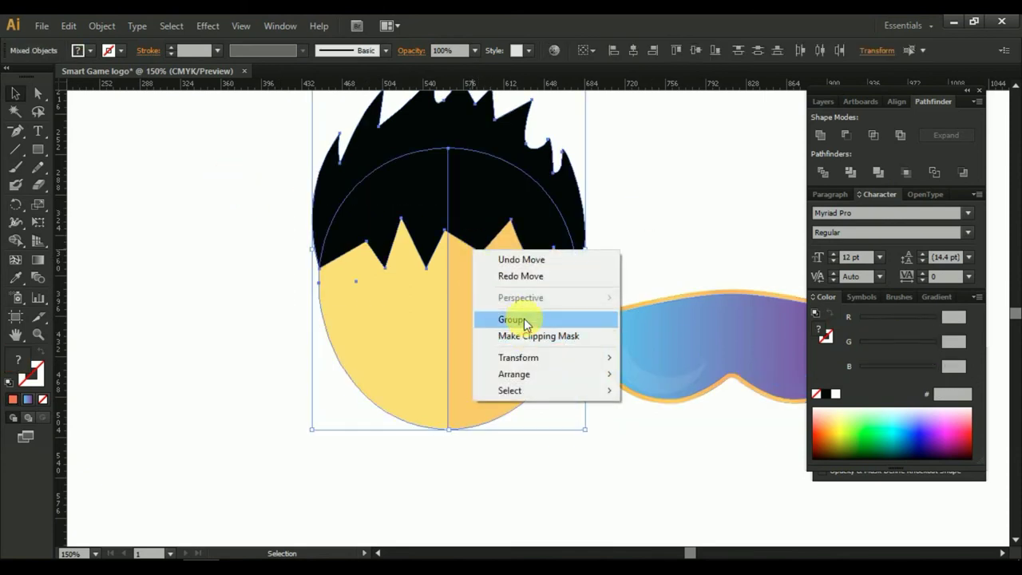
click(511, 320)
Move the goggles onto the face and bring them to the front.
drag(693, 319, 406, 299)
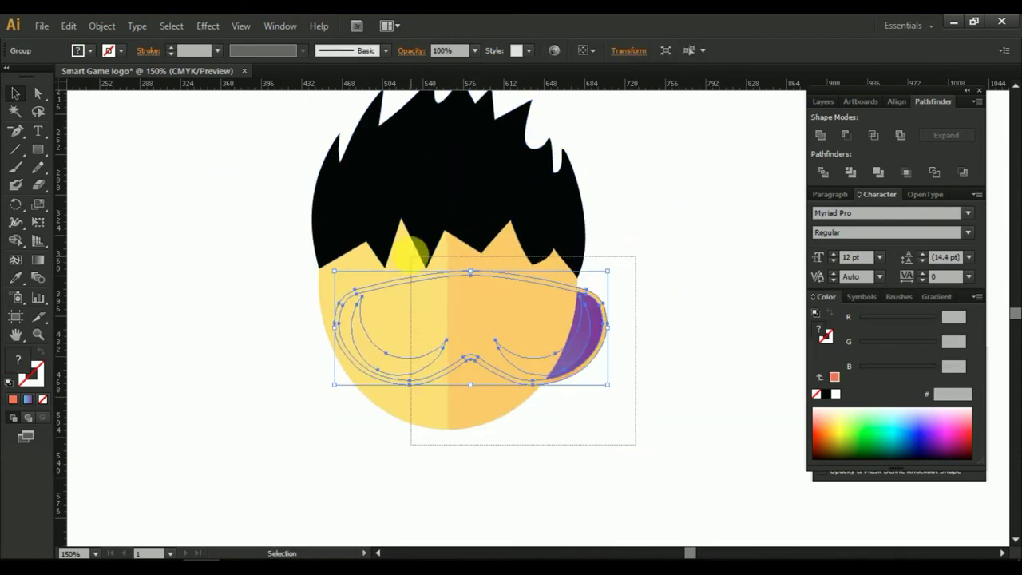
key(ctrl+shift+bracketleft)
click(589, 340)
click(595, 338)
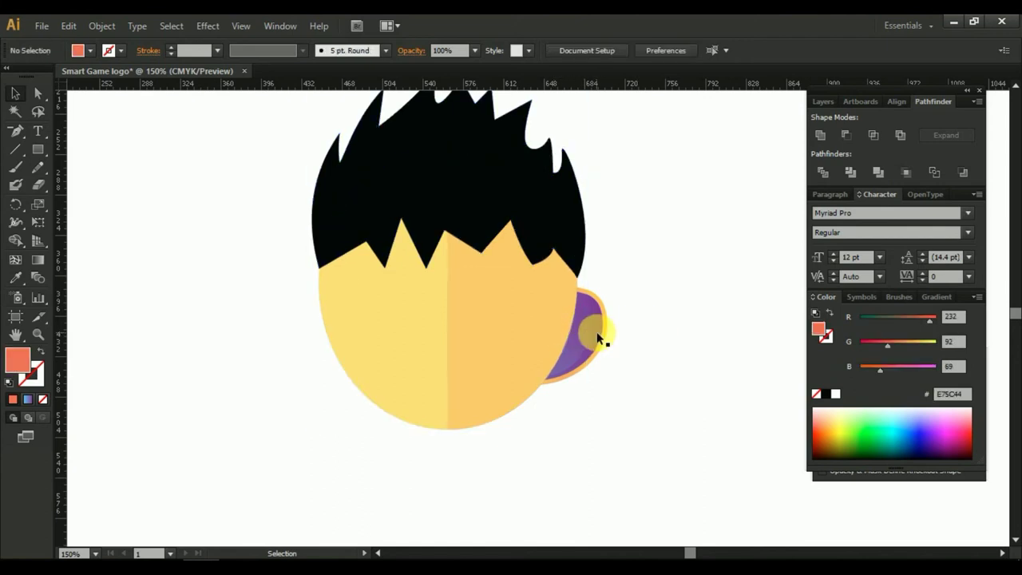
right_click(597, 334)
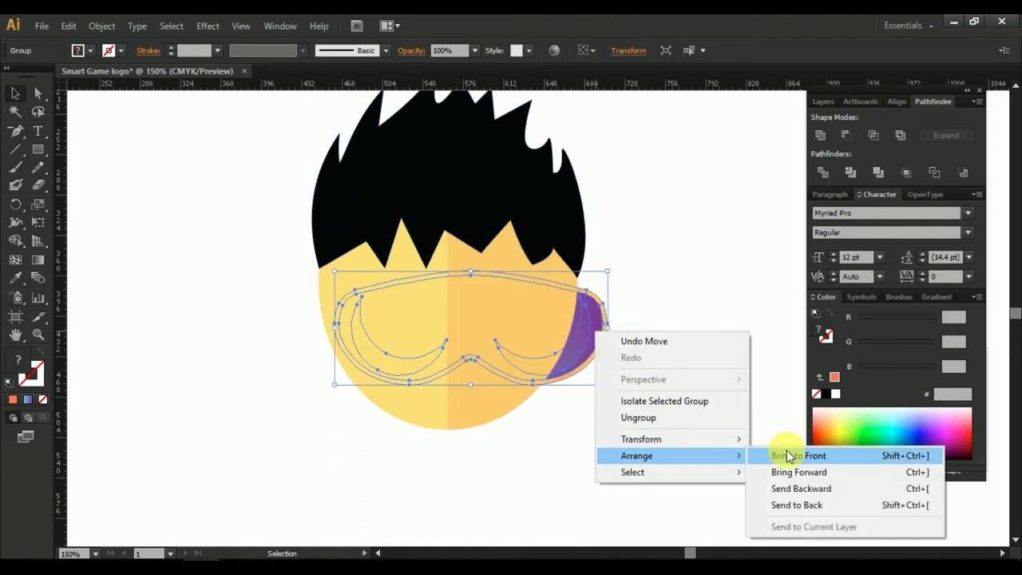
click(786, 454)
Align the goggles and head on horizontal centres and nudge the goggles up slightly.
click(664, 395)
click(385, 165)
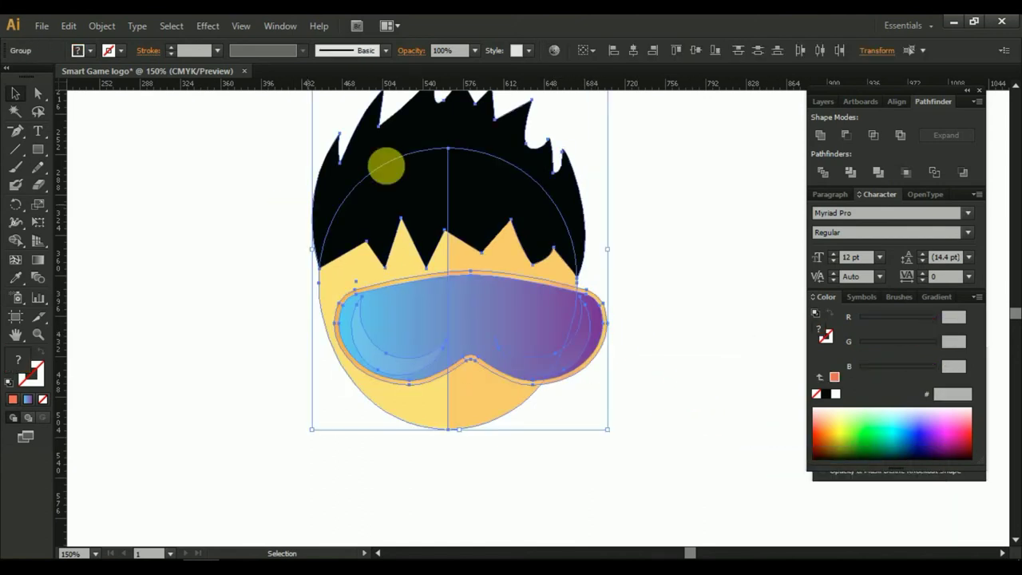
click(648, 49)
click(675, 239)
click(498, 334)
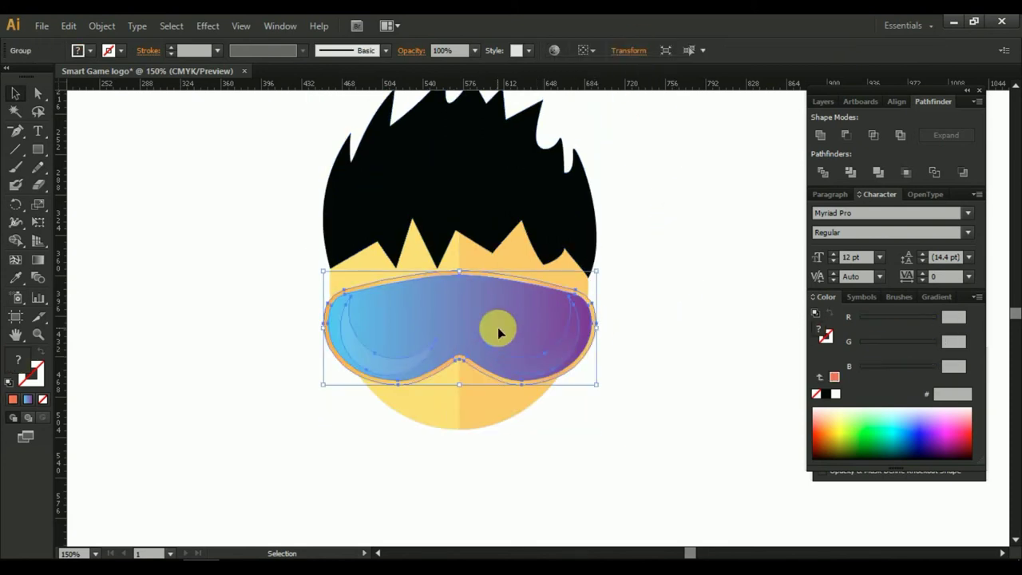
key(Up)
key(Up)
key(Up)
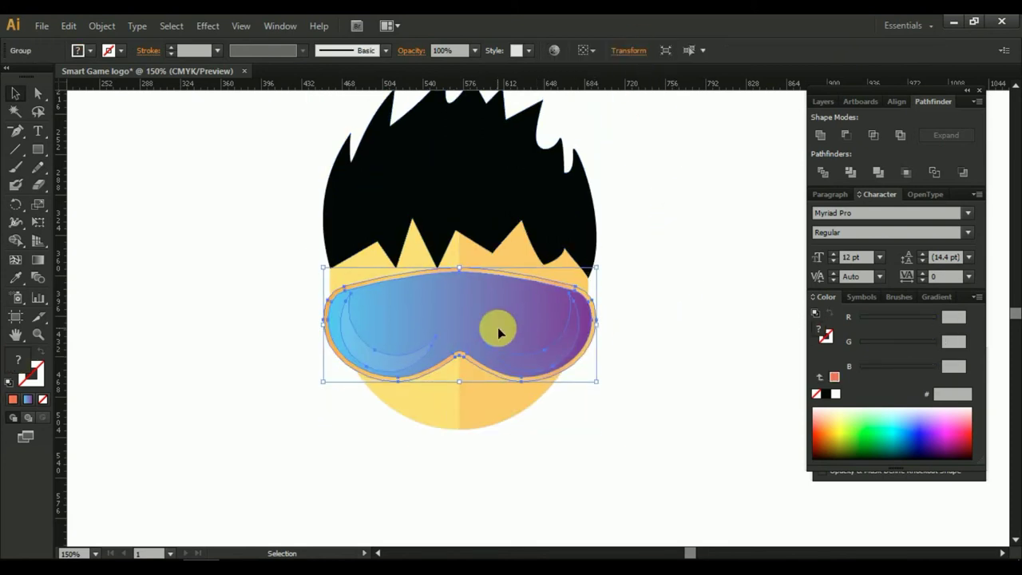
click(643, 328)
Raise the hair's lower spiky-edge anchors about 22 px and adjust one hair anchor slightly.
scroll(643, 328, down, 1)
scroll(641, 334, down, 2)
scroll(640, 330, up, 2)
scroll(585, 288, up, 2)
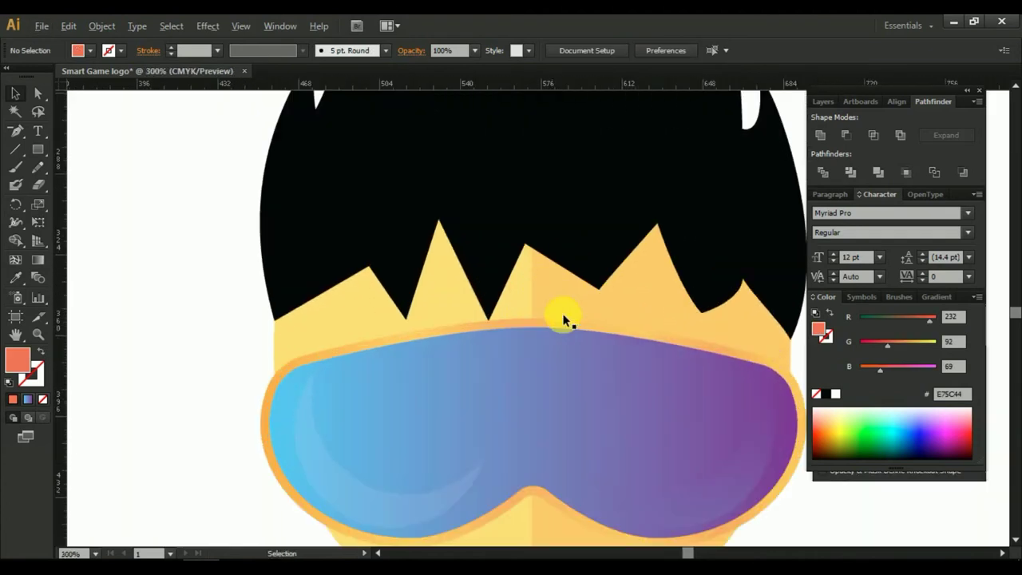
scroll(563, 320, up, 1)
scroll(545, 219, down, 1)
scroll(545, 218, down, 1)
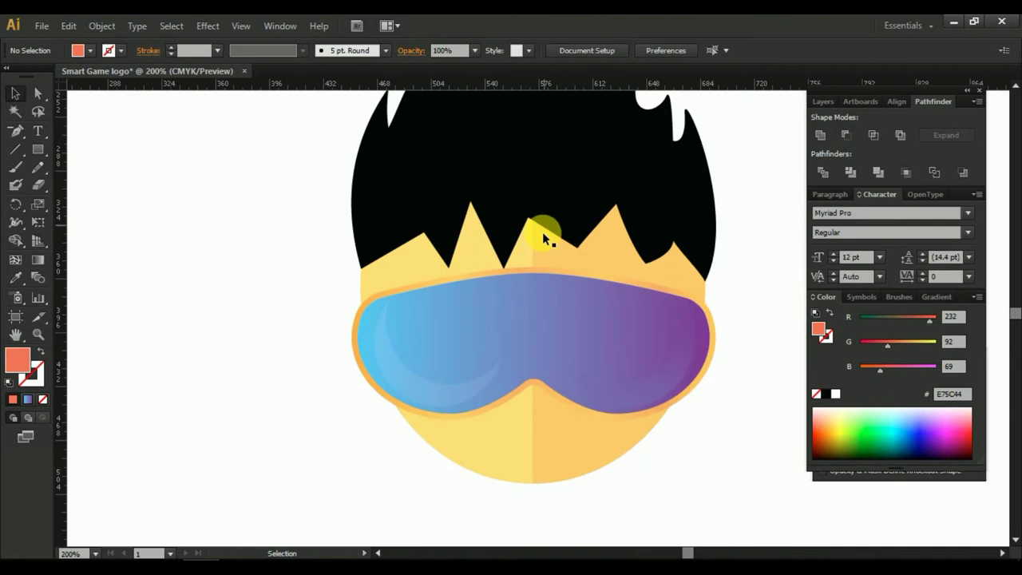
drag(542, 231, 544, 276)
click(37, 93)
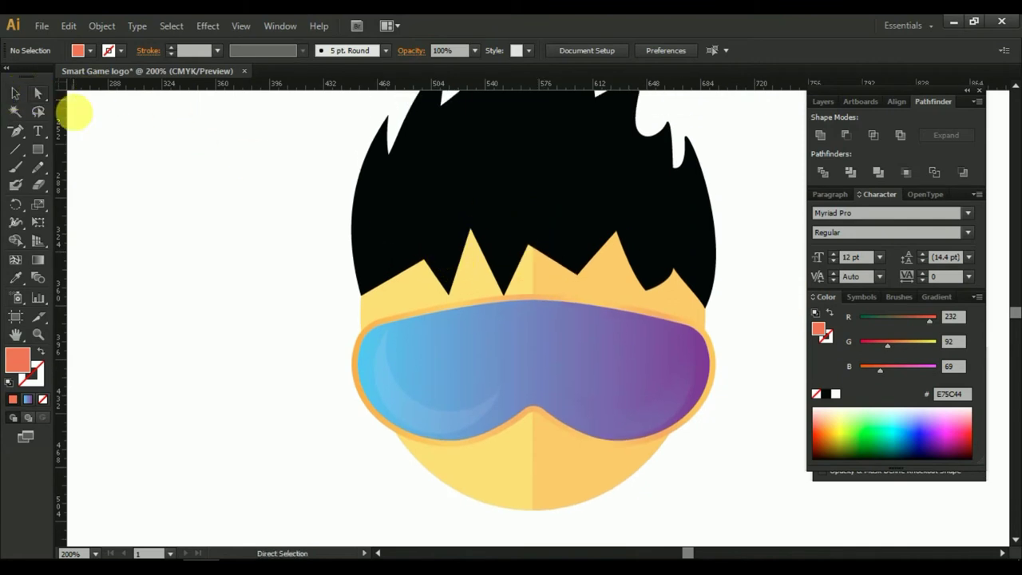
click(424, 261)
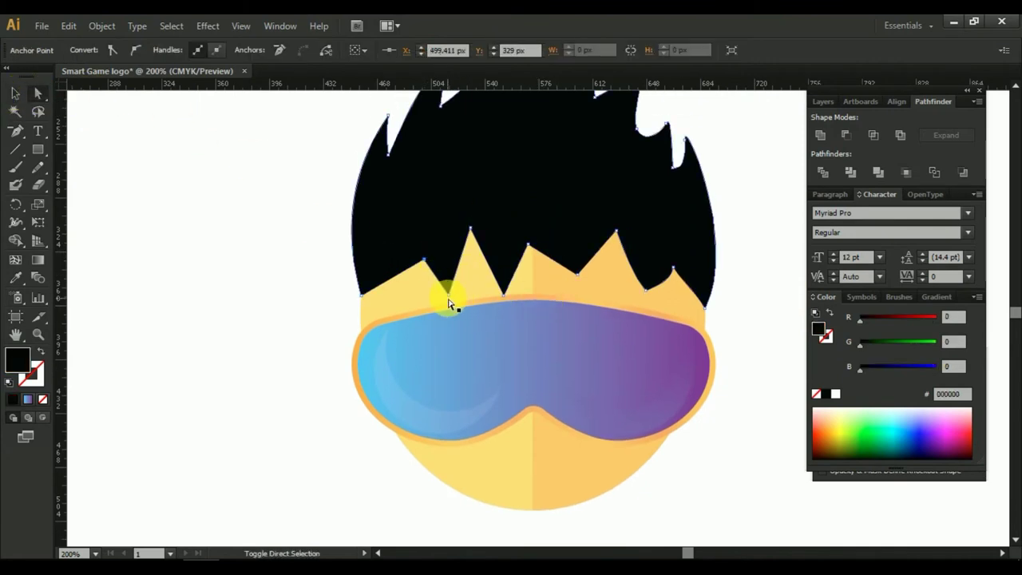
click(458, 236)
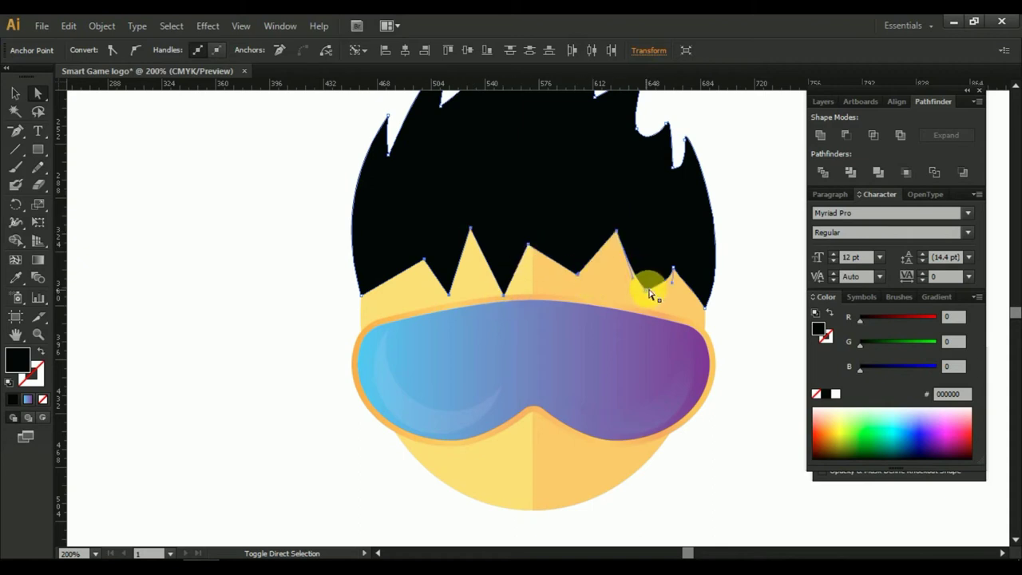
key(Up)
key(Up)
key(Up)
key(Up)
key(Up)
key(Up)
key(Up)
key(Up)
key(Up)
key(Up)
key(Up)
key(Up)
key(Up)
key(Up)
key(Up)
key(Up)
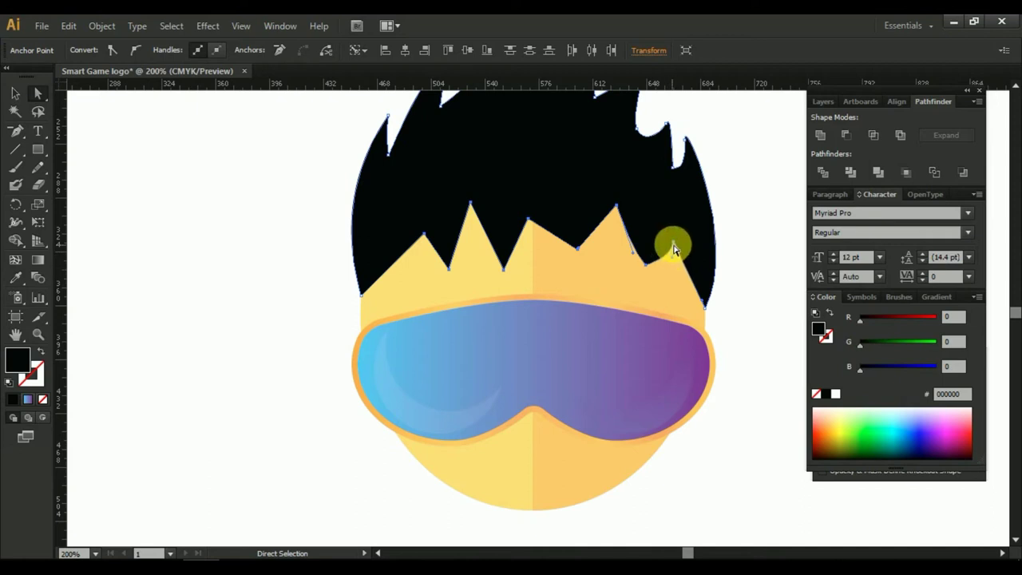
click(672, 245)
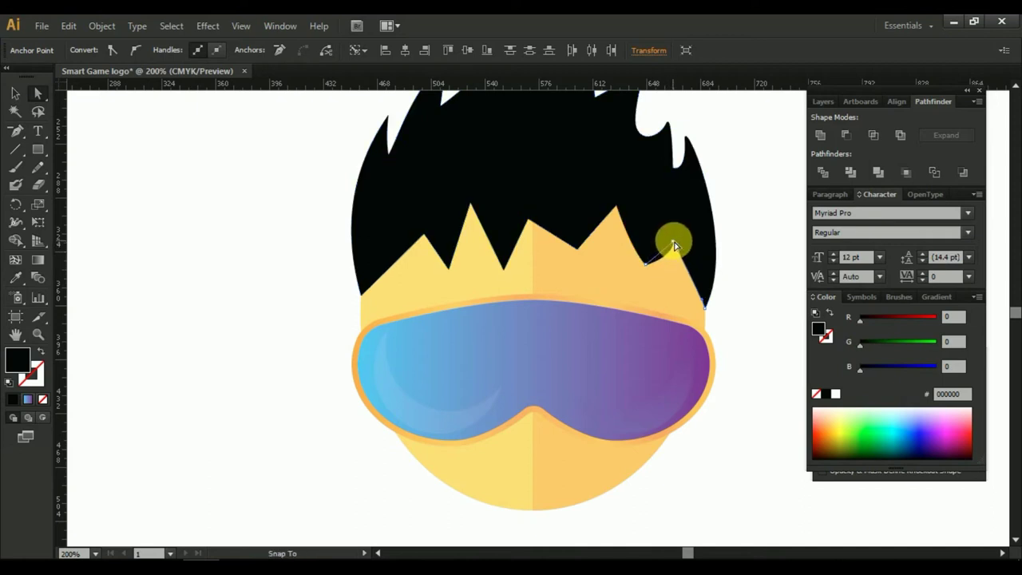
drag(672, 246, 673, 243)
Drag the whole goggles group a little higher on the face.
click(16, 94)
click(598, 354)
drag(598, 354, 599, 338)
click(748, 372)
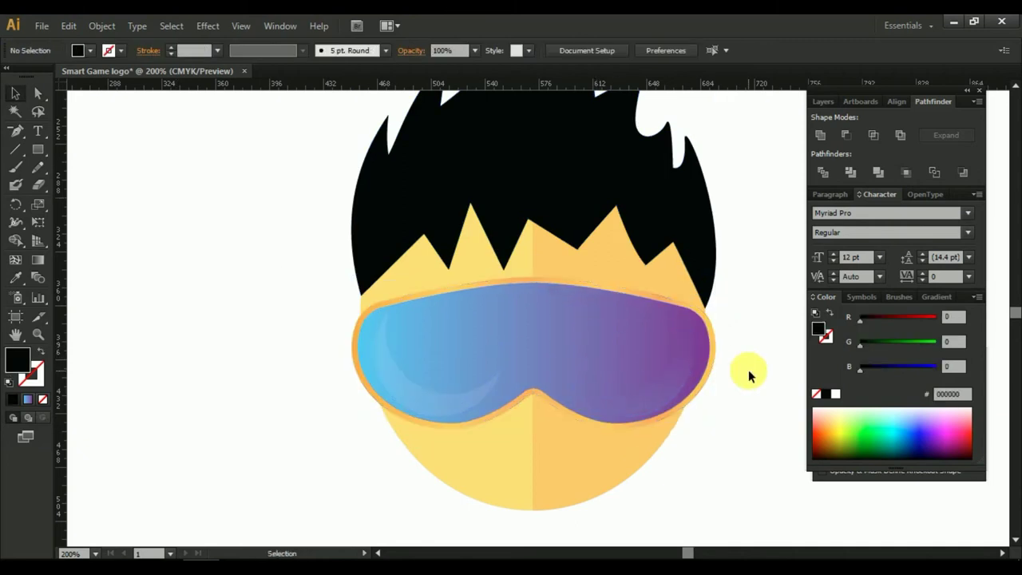
scroll(746, 388, down, 1)
drag(745, 388, 728, 354)
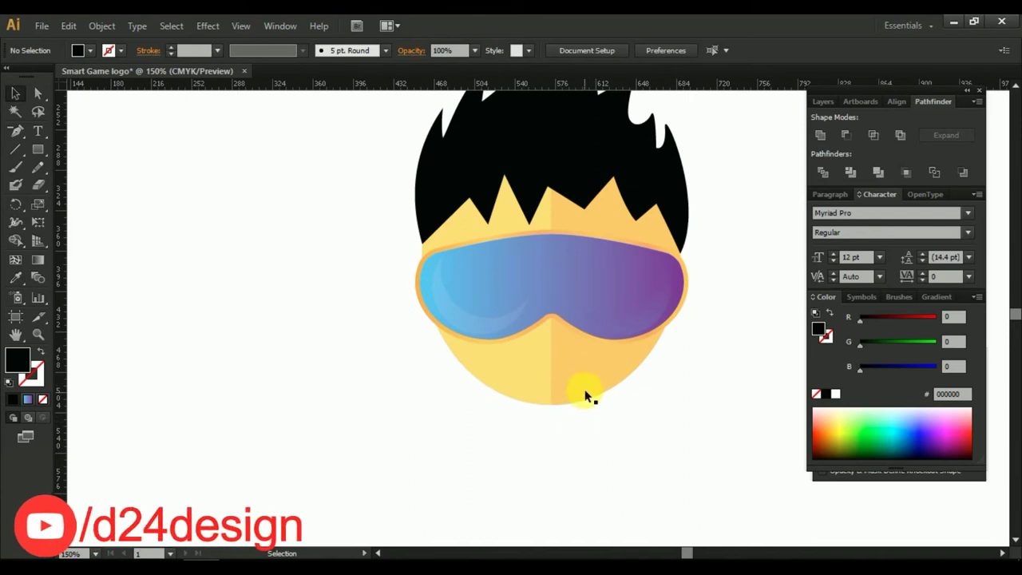
Nudge the goggles up two arrow-key steps.
scroll(579, 375, up, 2)
mouse_move(570, 354)
mouse_down()
mouse_move(614, 336)
mouse_move(615, 388)
mouse_up()
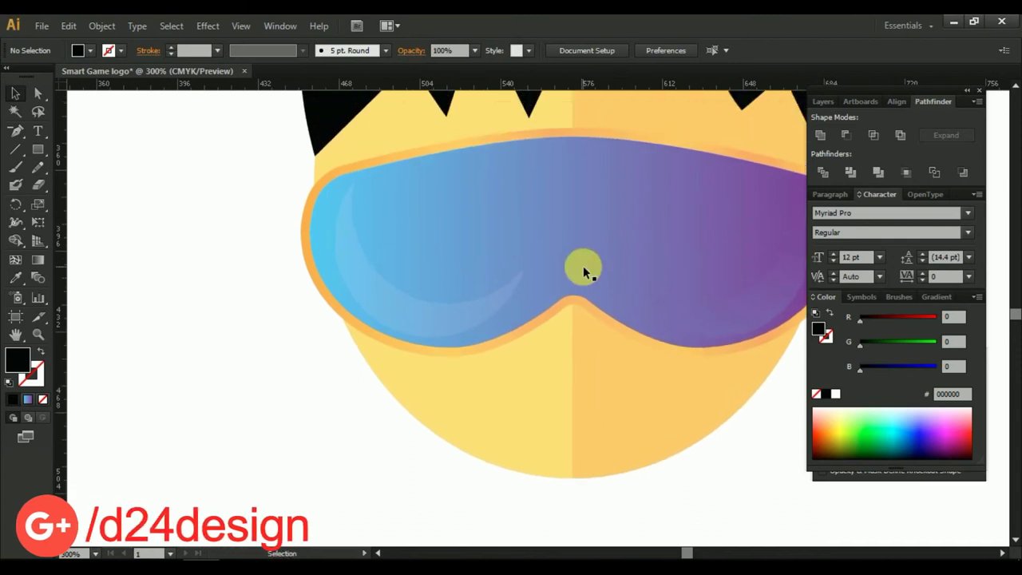
click(583, 267)
key(Up)
key(Up)
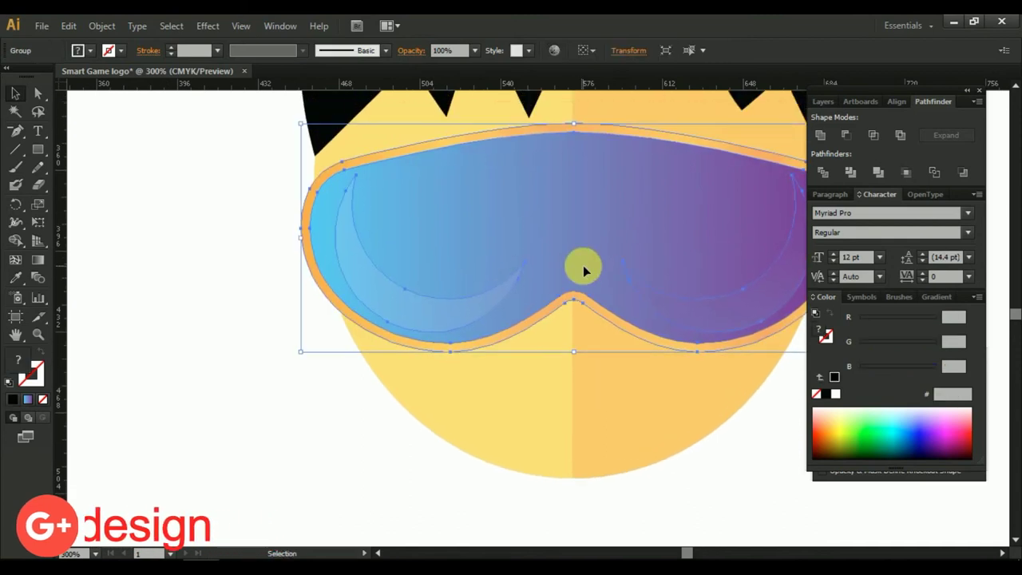
key(Up)
click(218, 439)
Scale the goggles down slightly around their centre and nudge them up about 14 px.
scroll(347, 495, down, 2)
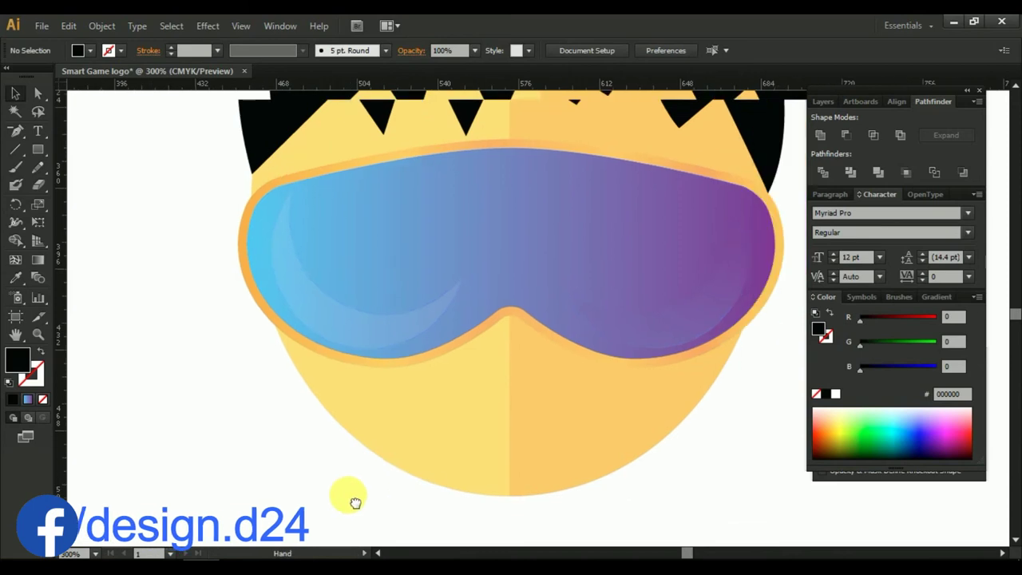
scroll(356, 466, down, 1)
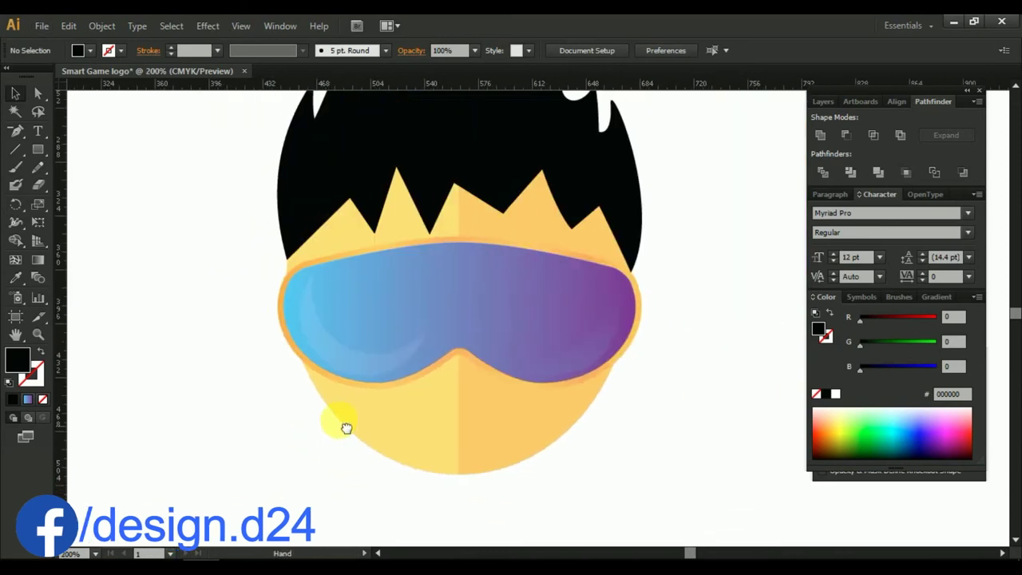
scroll(482, 389, up, 2)
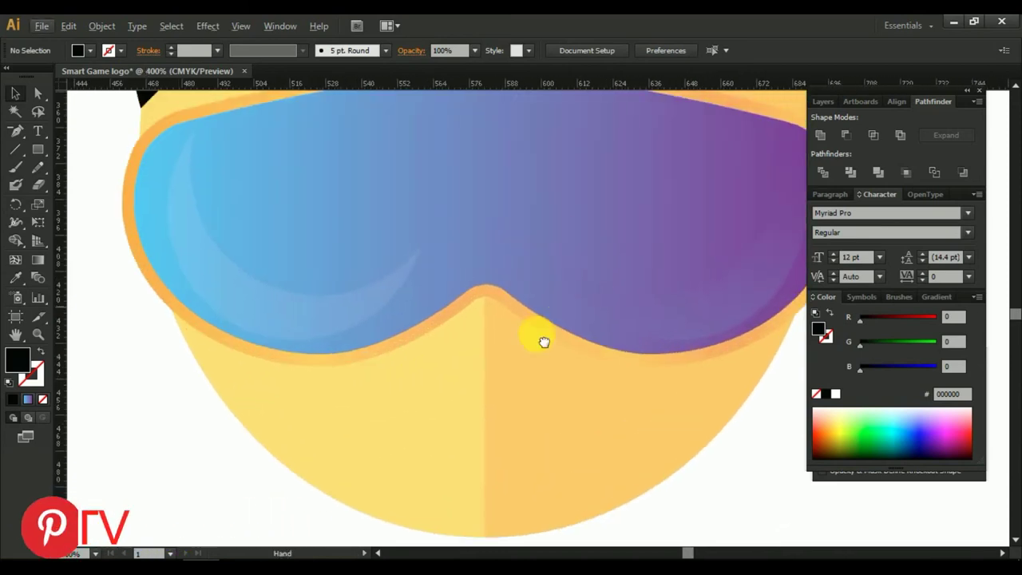
scroll(543, 342, up, 1)
scroll(536, 333, down, 1)
click(592, 309)
drag(748, 310, 734, 325)
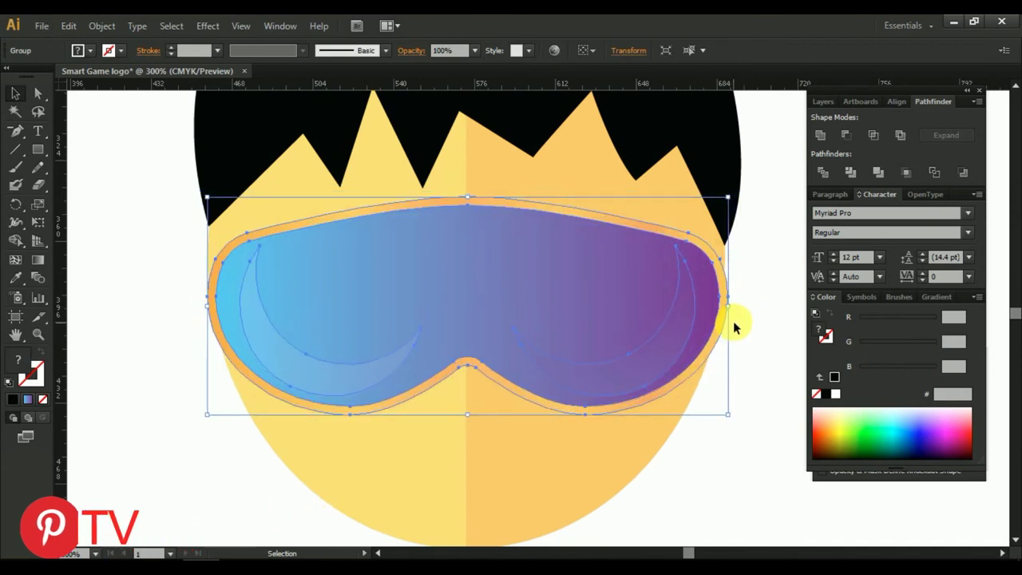
key(Up)
key(Up)
key(Up)
key(Up)
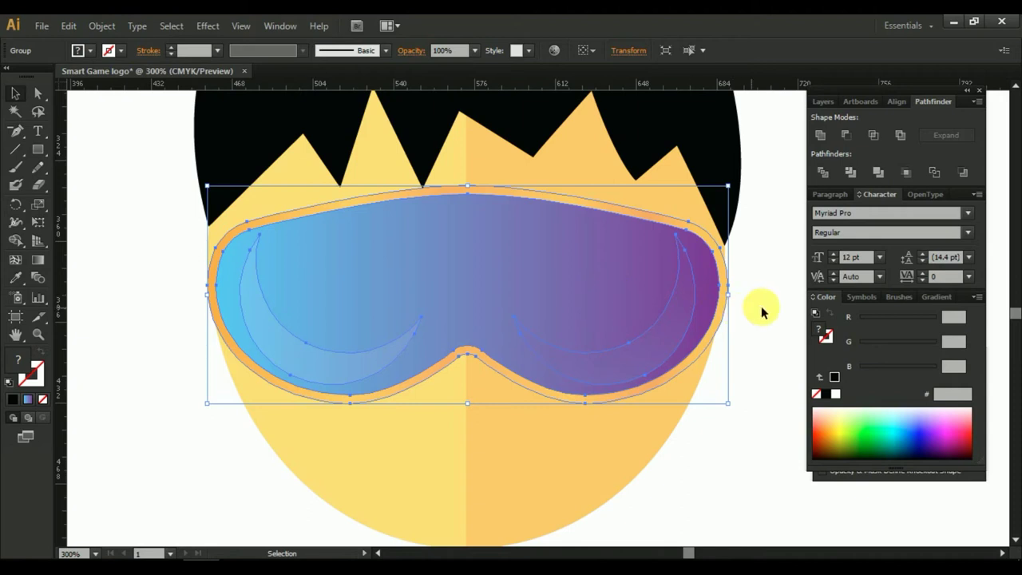
Reselect only the goggles and switch to Outline view with Ctrl+Y.
key(ctrl+a)
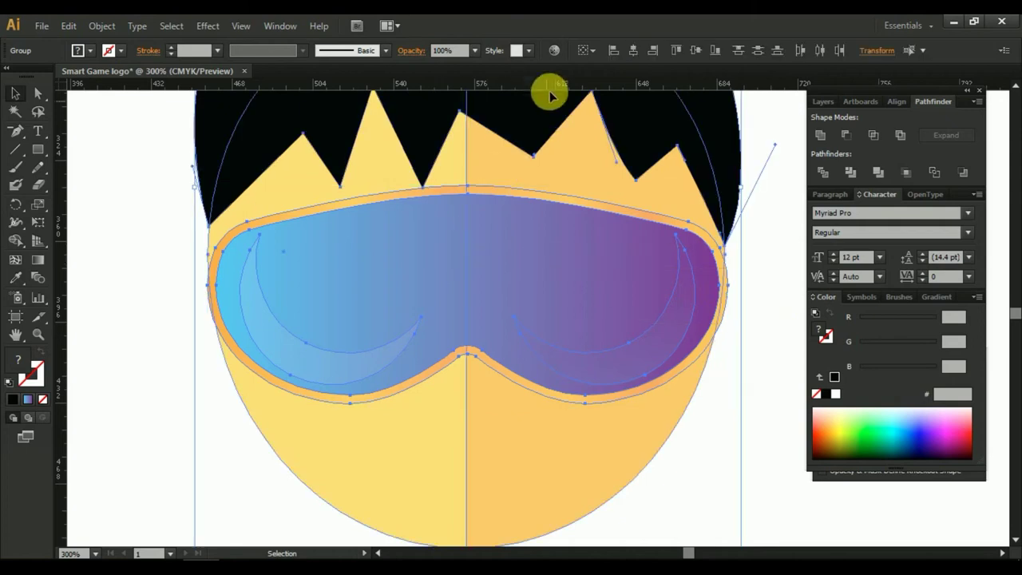
click(142, 194)
drag(149, 178, 456, 94)
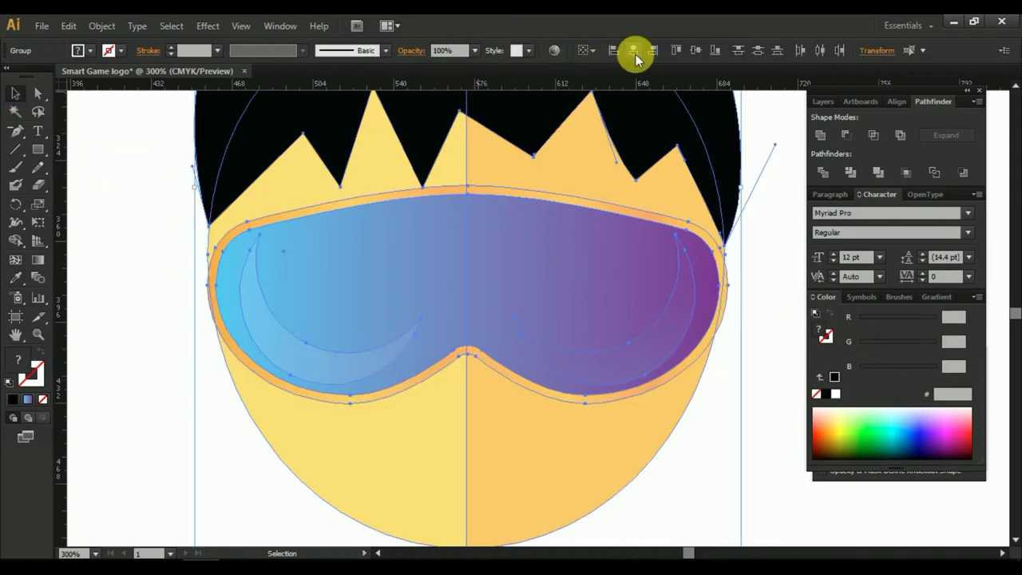
click(668, 296)
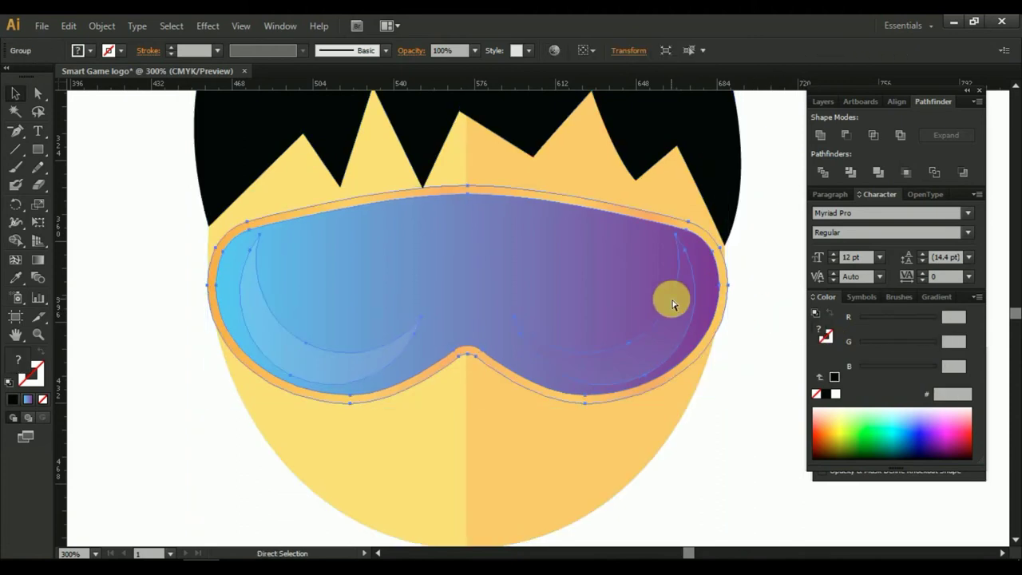
key(ctrl+y)
Narrow the goggles slightly from their right side.
scroll(713, 345, up, 2)
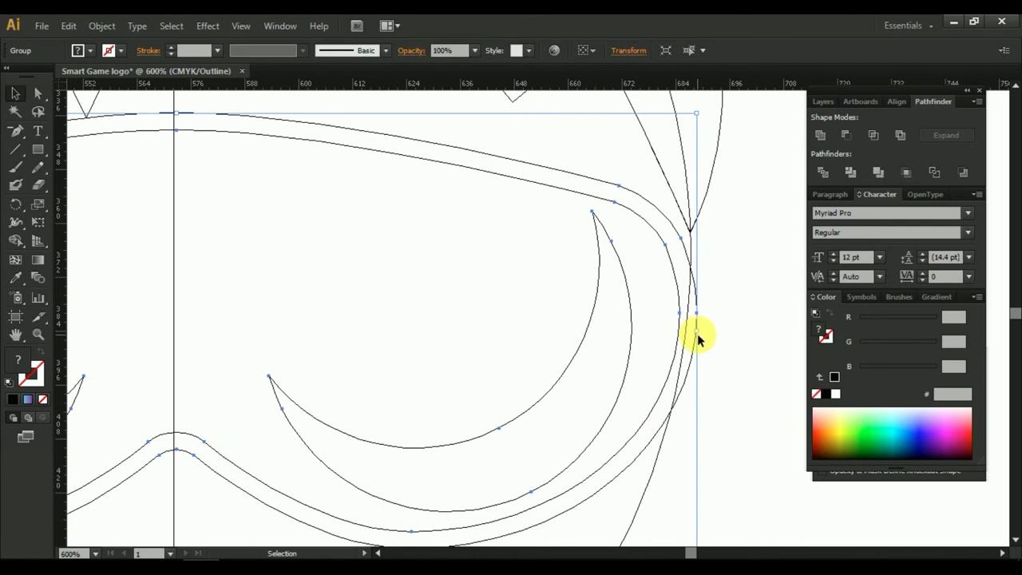
drag(698, 336, 689, 337)
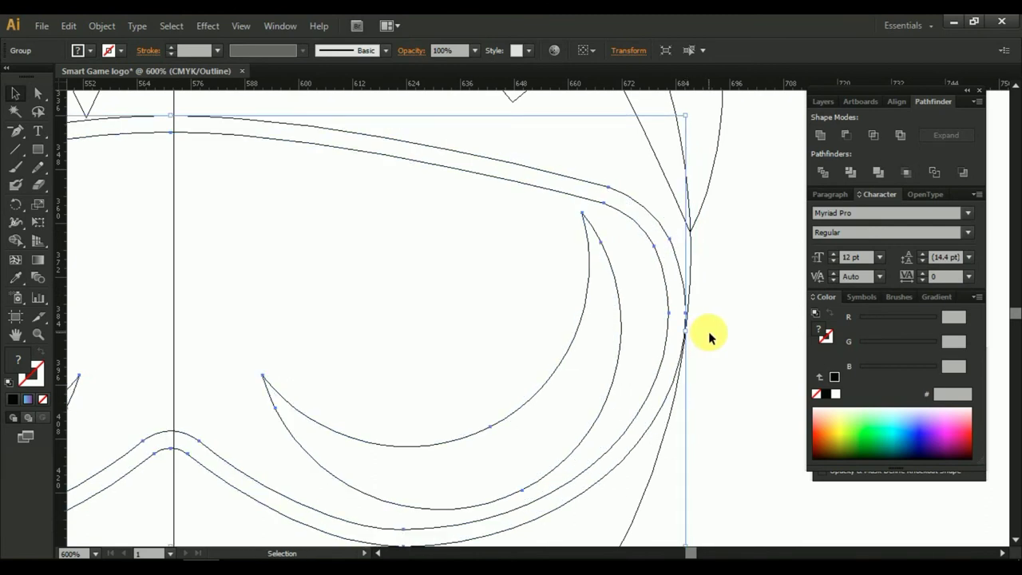
click(408, 337)
drag(408, 338, 750, 344)
drag(365, 353, 605, 338)
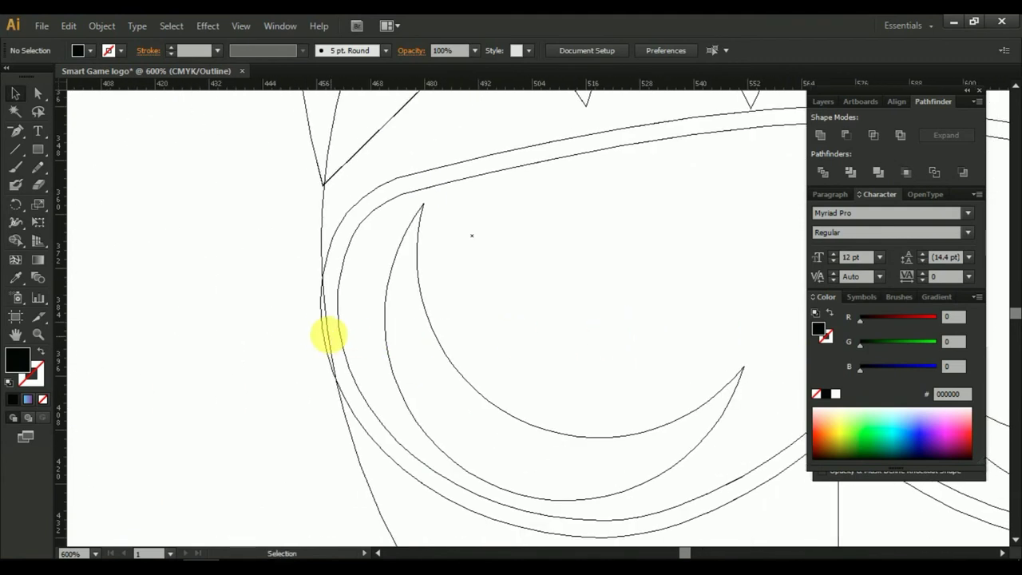
Trim the goggle group slightly from its left edge, then leave Outline mode.
click(322, 337)
alt+scroll(312, 332, up, 1)
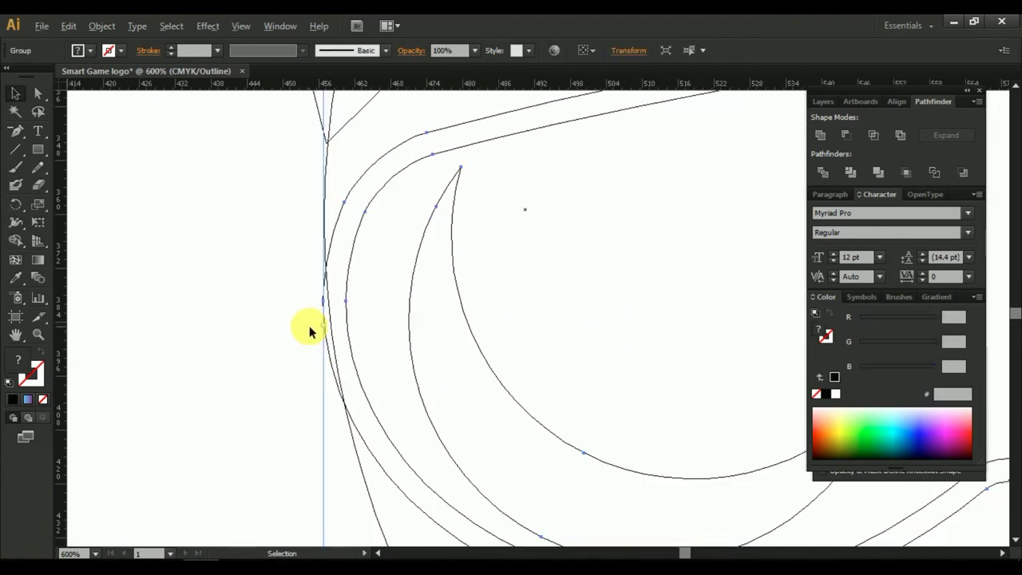
drag(327, 331, 333, 332)
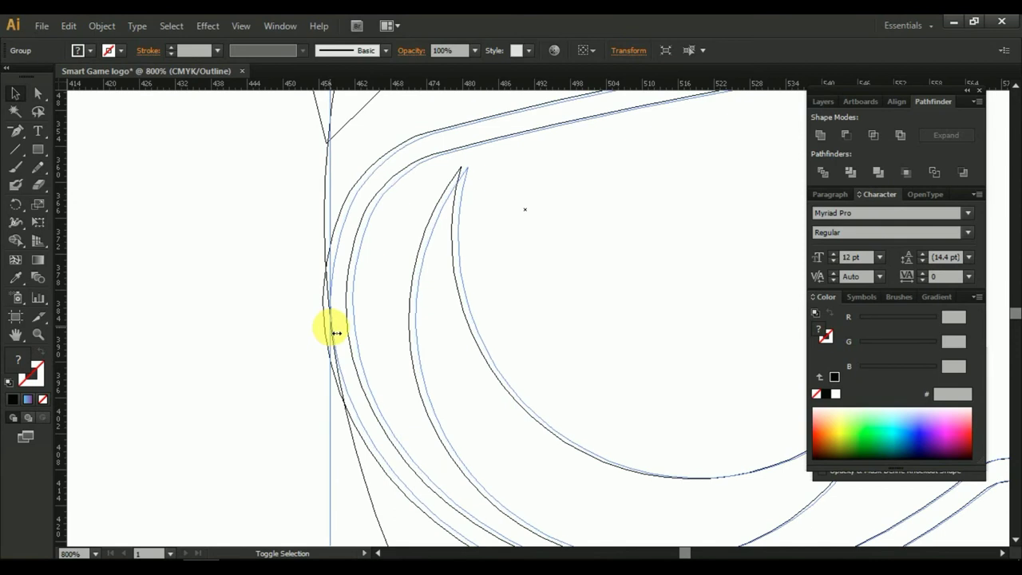
click(295, 343)
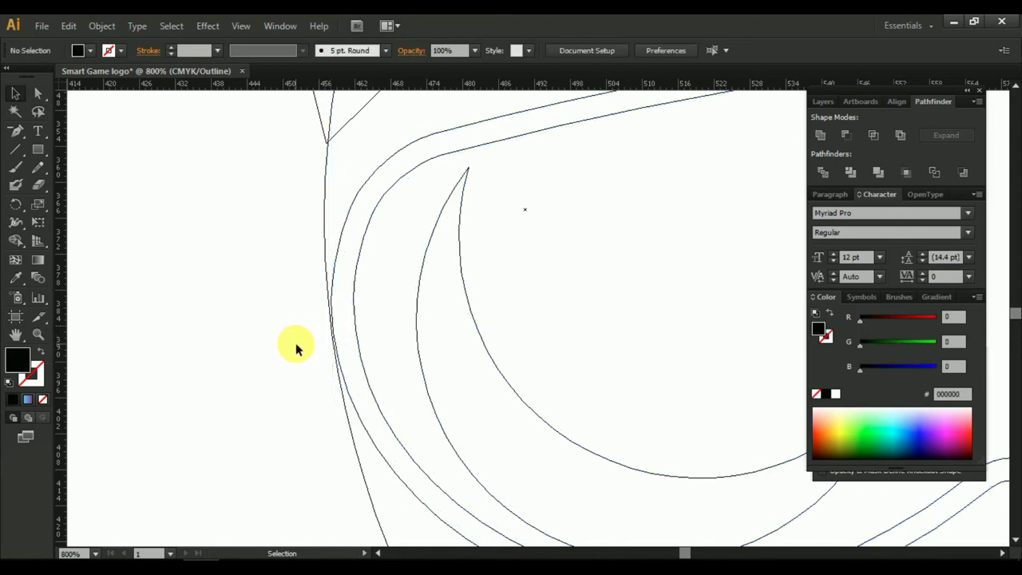
drag(296, 348, 653, 349)
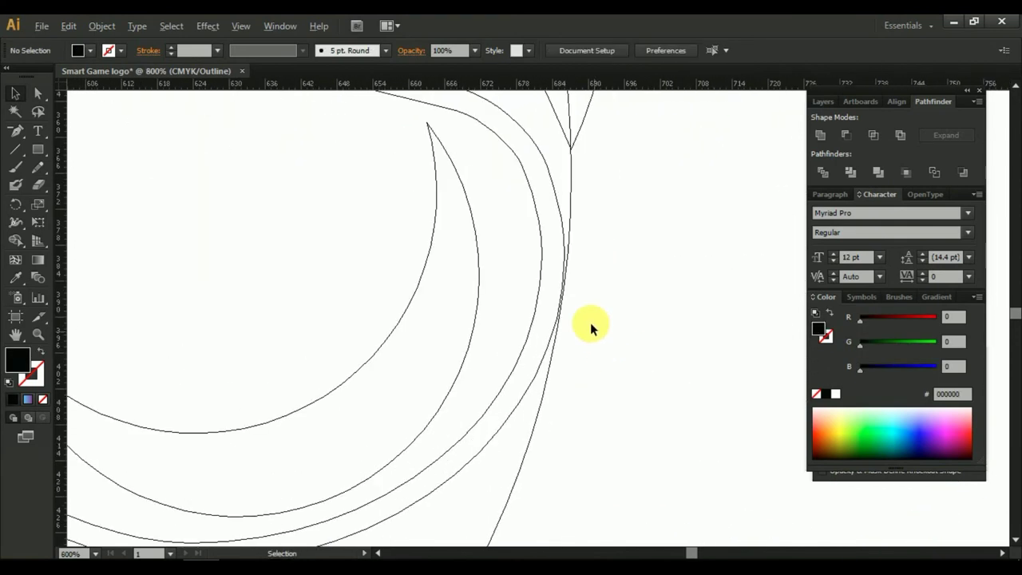
alt+scroll(589, 328, down, 5)
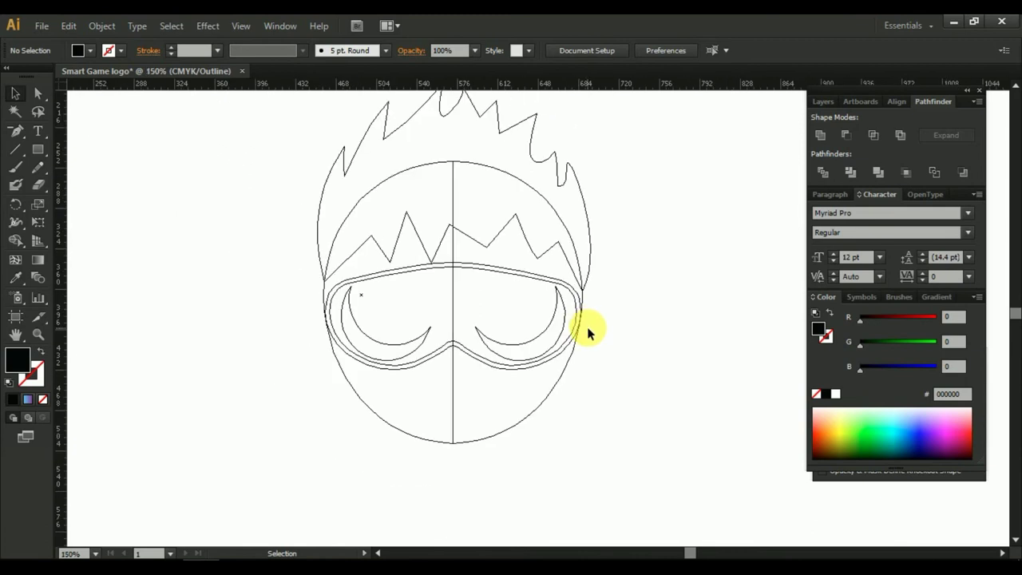
key(ctrl+y)
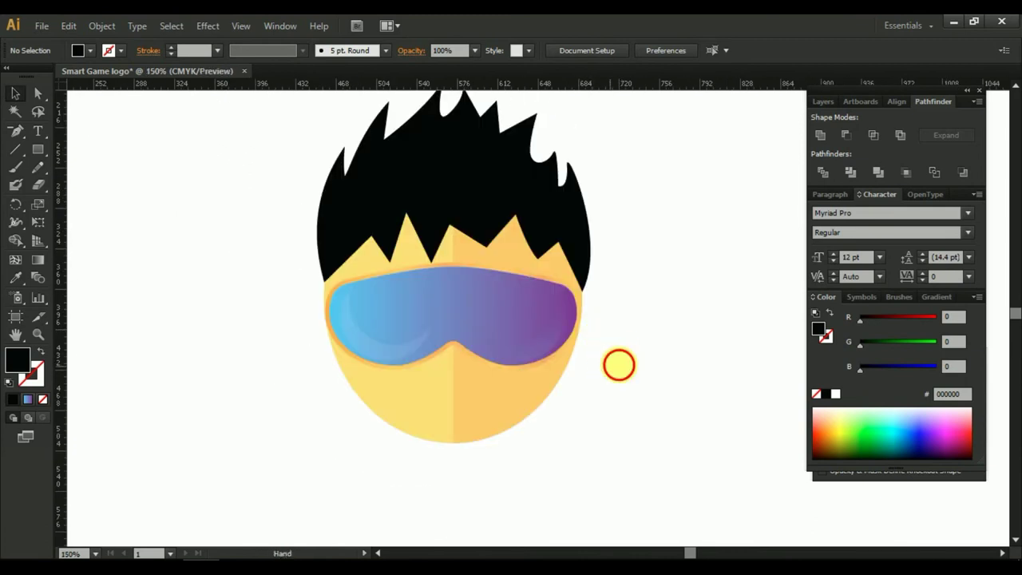
Drag the valley anchor between two hair spikes slightly upward with Direct Selection.
drag(616, 365, 678, 376)
alt+scroll(527, 291, up, 1)
alt+scroll(527, 292, up, 1)
click(550, 237)
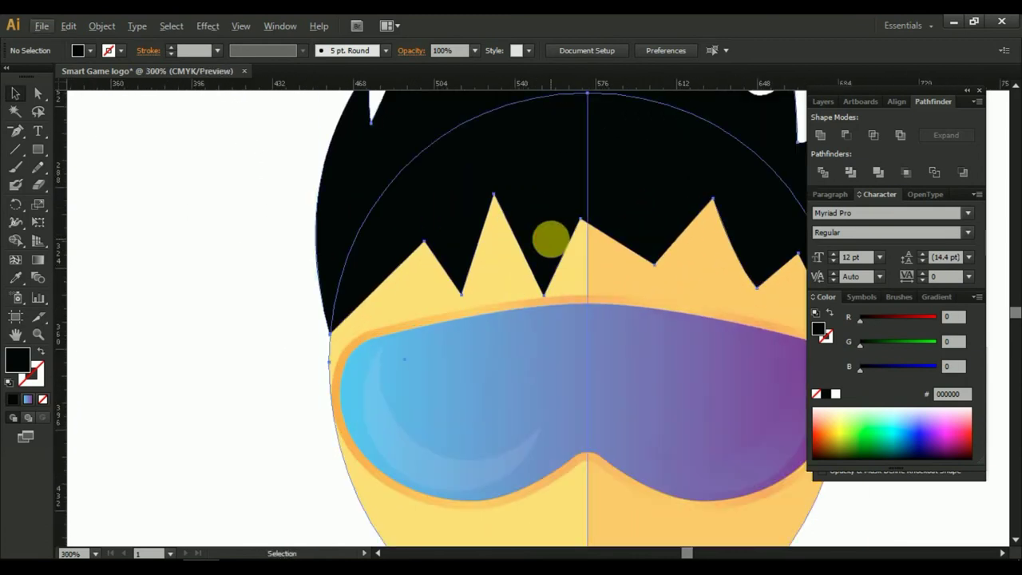
click(37, 93)
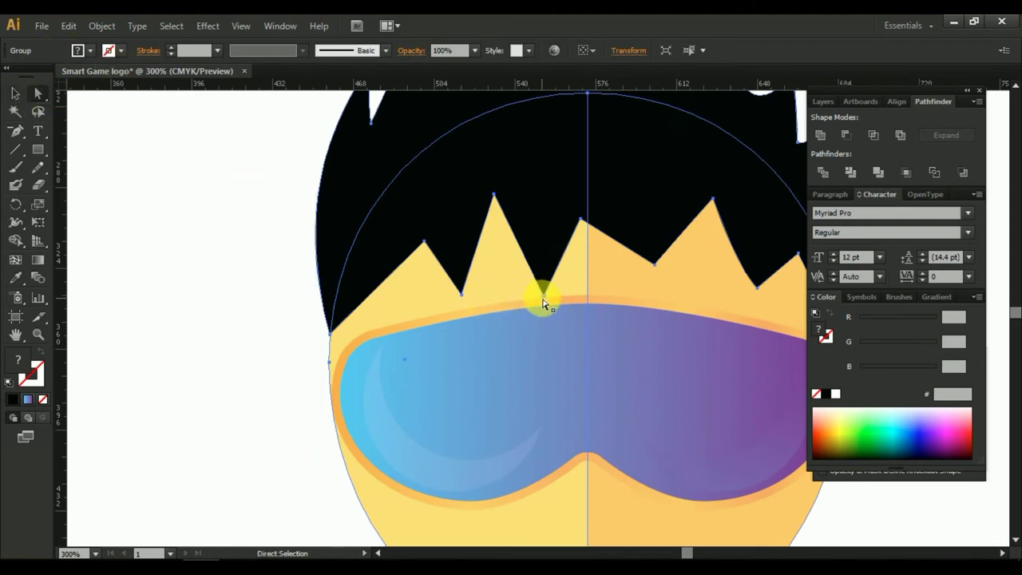
drag(543, 303, 545, 292)
click(306, 324)
Pan and zoom around the head to review the hair and goggles.
alt+scroll(250, 315, down, 1)
drag(453, 403, 450, 361)
click(15, 92)
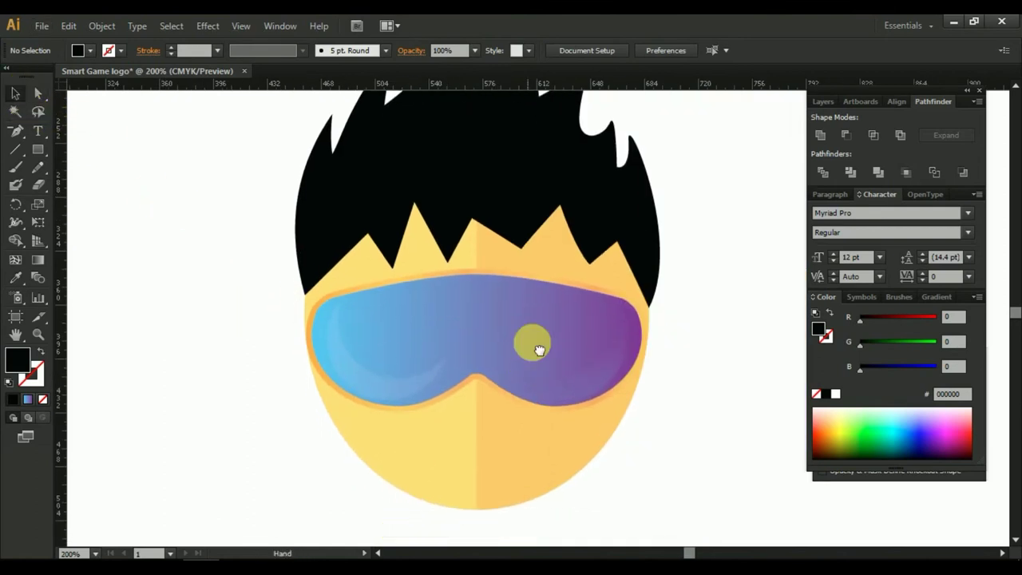
drag(540, 350, 534, 334)
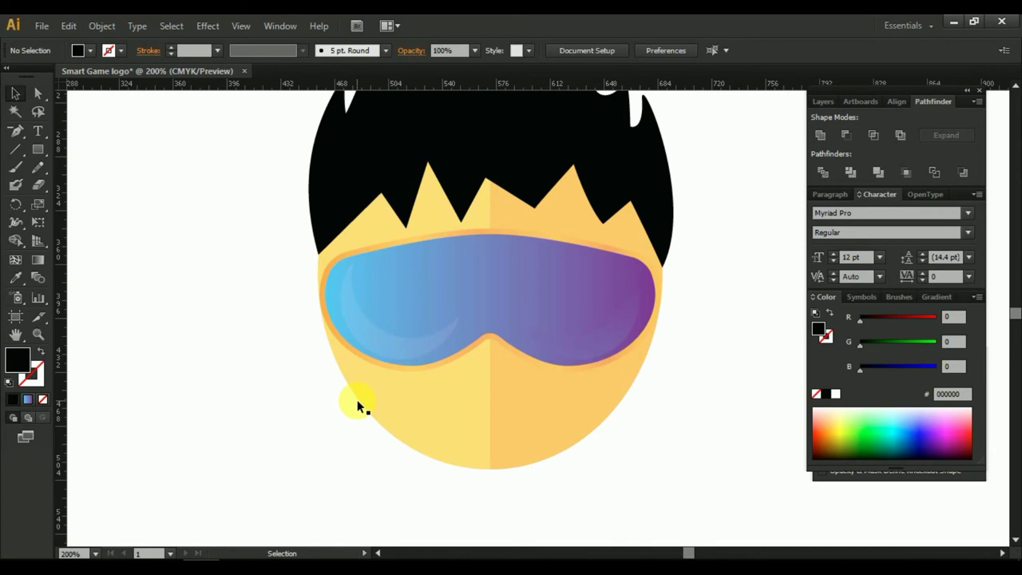
scroll(410, 424, down, 1)
alt+scroll(494, 428, up, 1)
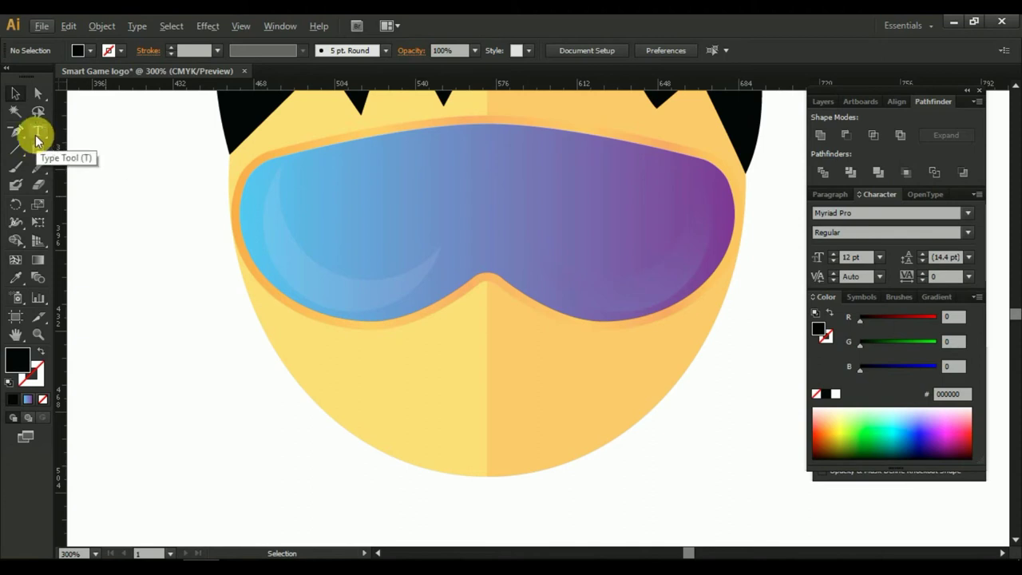
click(40, 153)
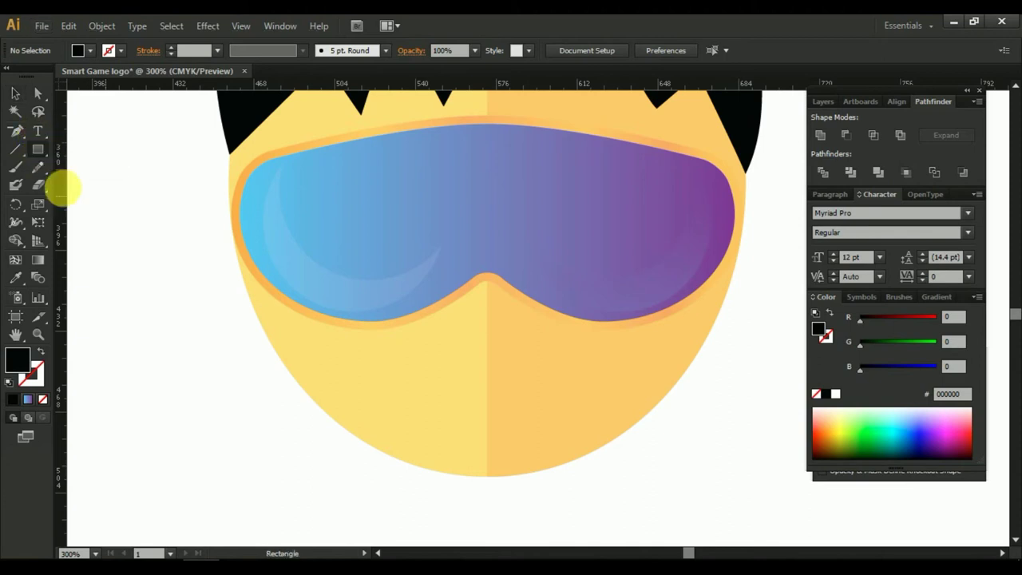
scroll(245, 359, up, 1)
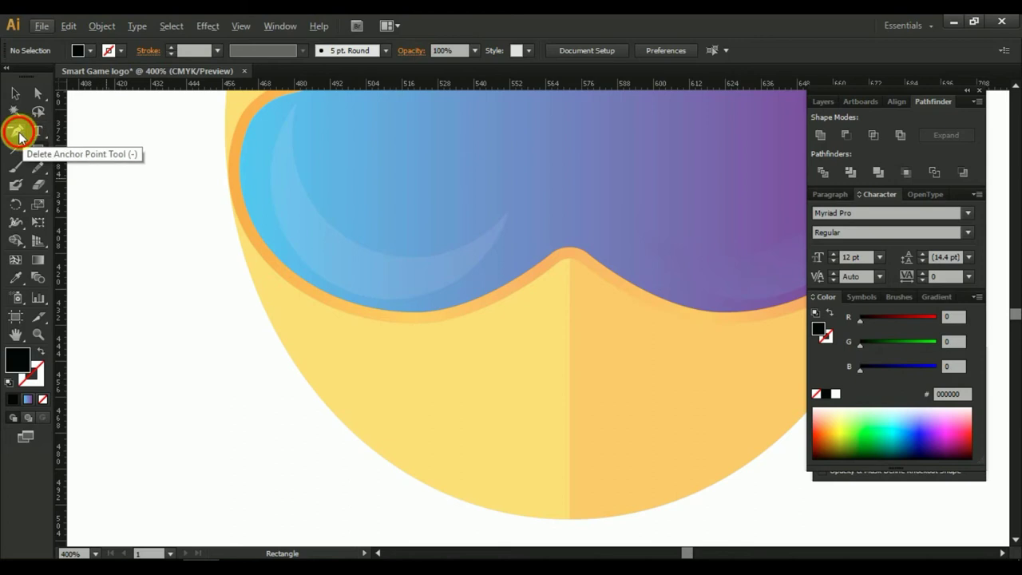
Draw a closed three-point downward triangle with the Pen tool left of the face.
drag(16, 131, 42, 138)
click(135, 273)
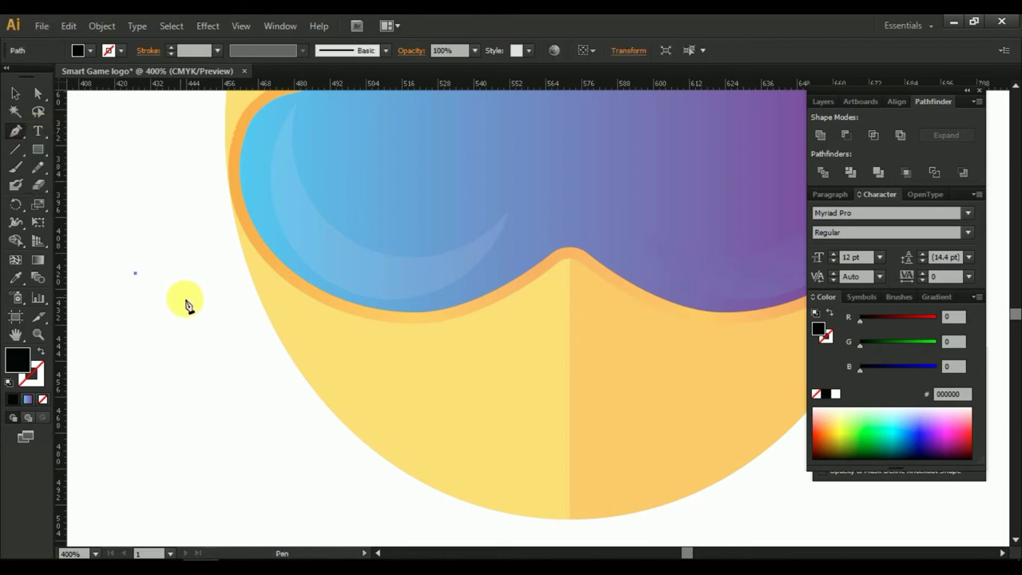
shift+click(206, 273)
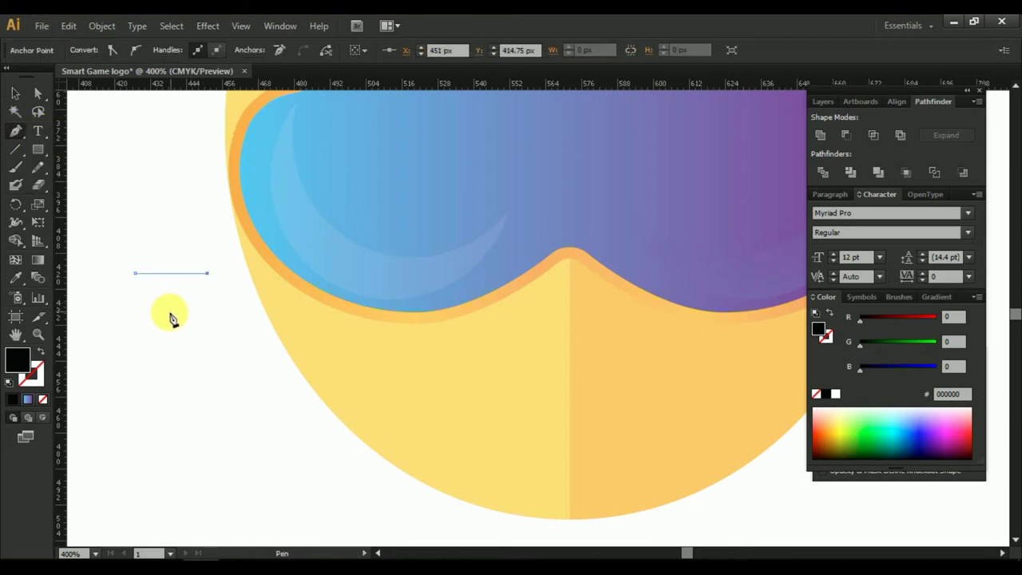
click(168, 311)
click(136, 274)
Raise the triangle's bottom anchor to make it a shallow shape.
click(15, 93)
scroll(141, 323, up, 1)
scroll(141, 323, up, 1)
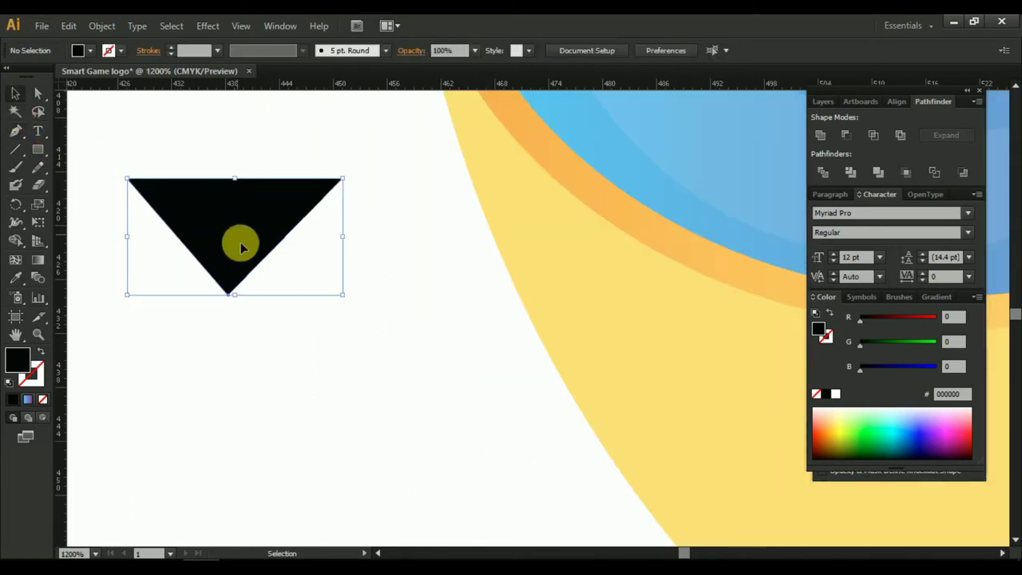
click(38, 96)
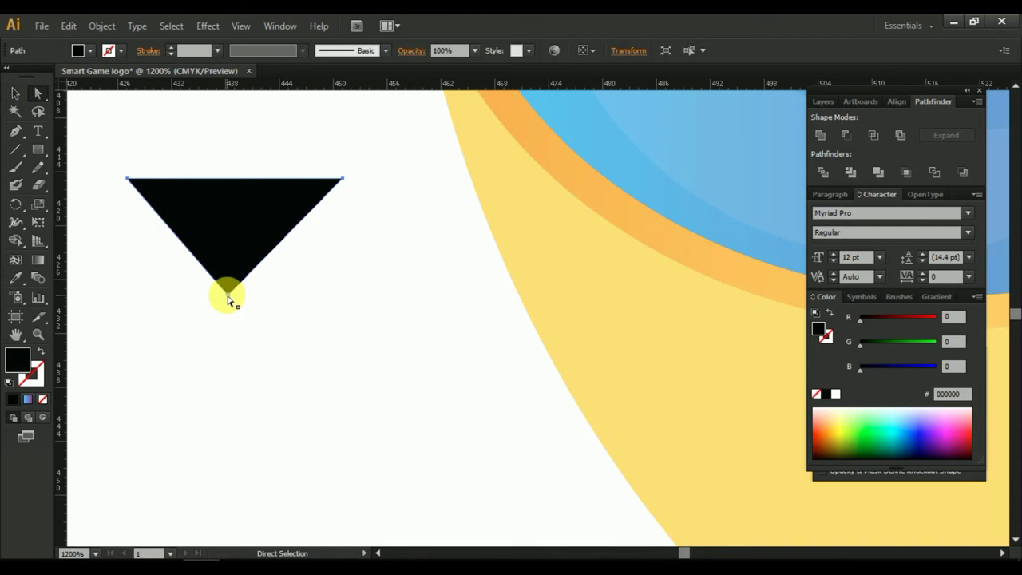
drag(229, 300, 228, 203)
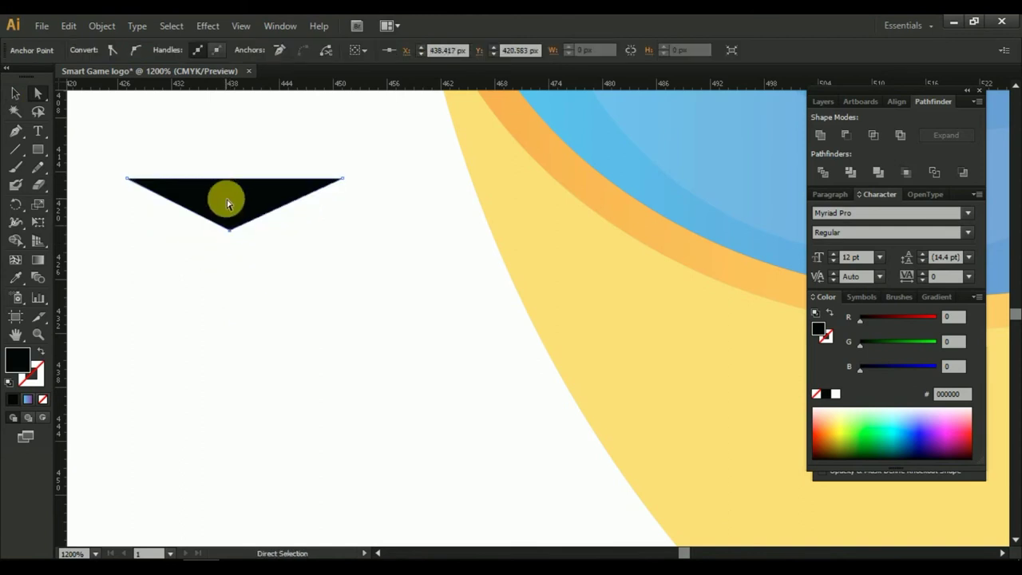
click(15, 93)
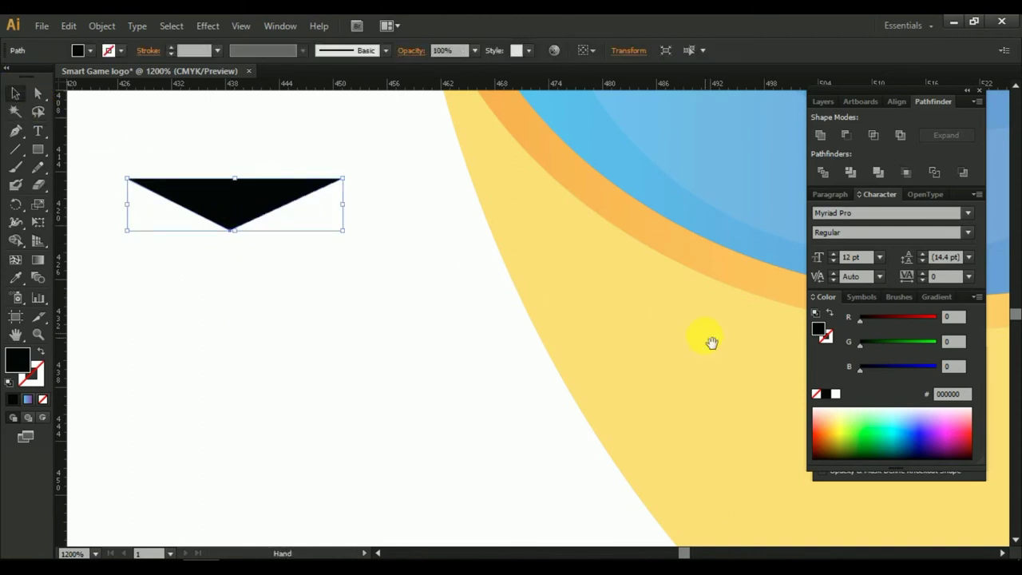
Fill the triangle with the orange goggle-rim gradient using the Eyedropper.
drag(711, 343, 658, 349)
click(15, 277)
click(555, 199)
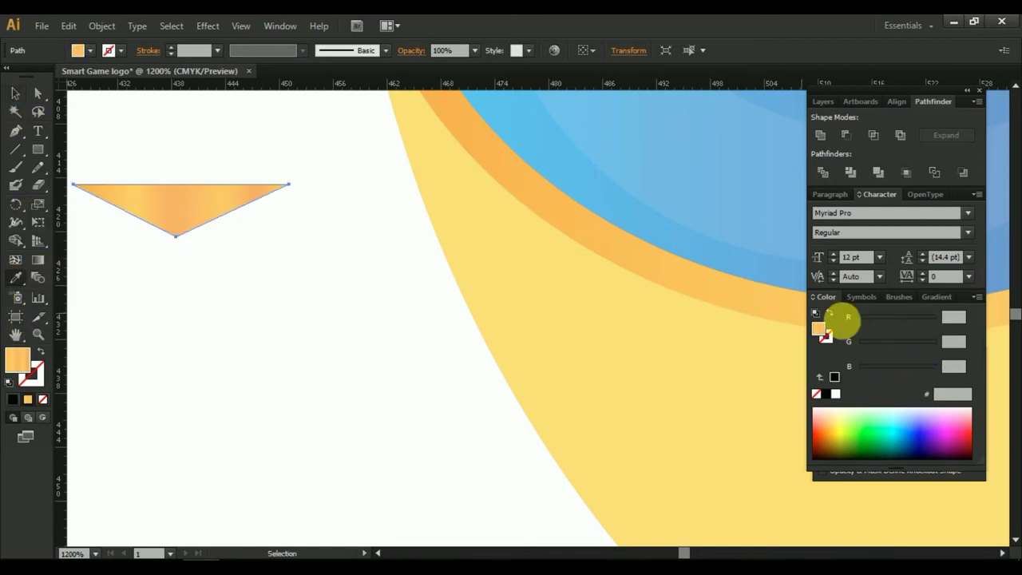
Reduce the triangle's gradient to two stops in the Gradient panel.
click(937, 296)
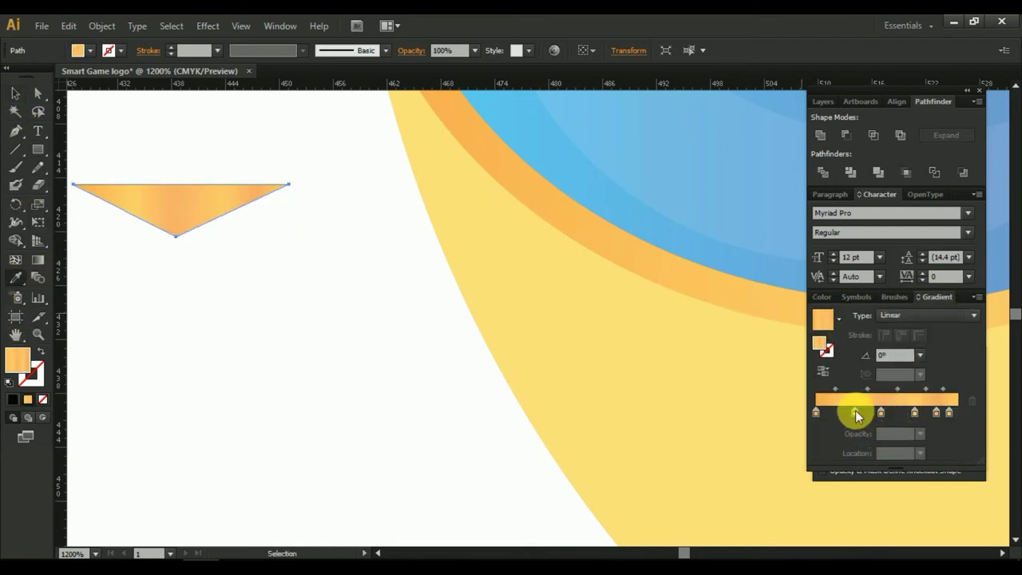
drag(881, 412, 890, 468)
mouse_move(914, 413)
mouse_down()
mouse_move(919, 449)
mouse_move(937, 434)
mouse_move(952, 479)
mouse_up()
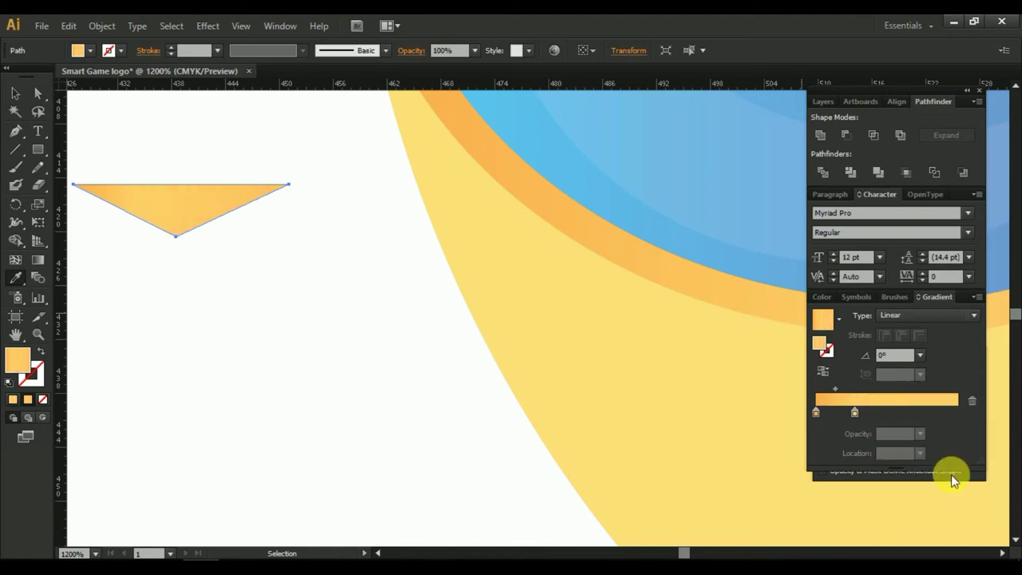
drag(851, 413, 990, 413)
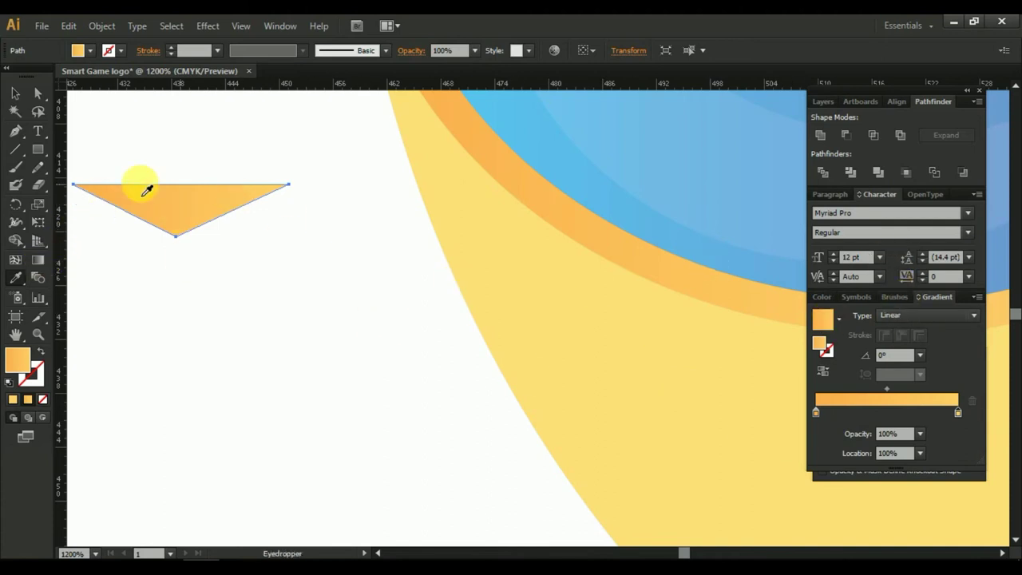
Set the gradient to run vertically at 90° from bottom point to top edge.
click(38, 259)
drag(177, 231, 188, 161)
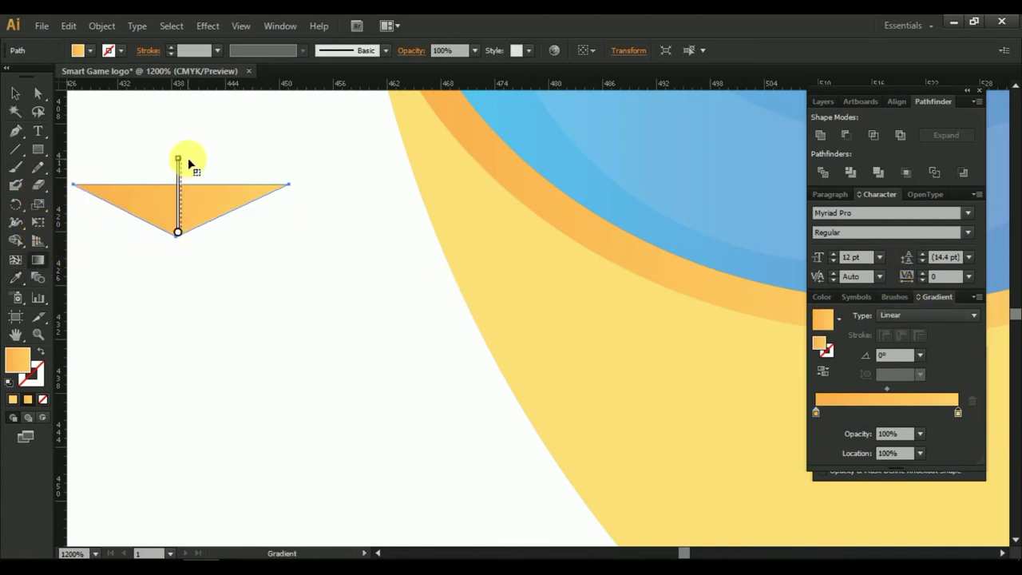
click(823, 368)
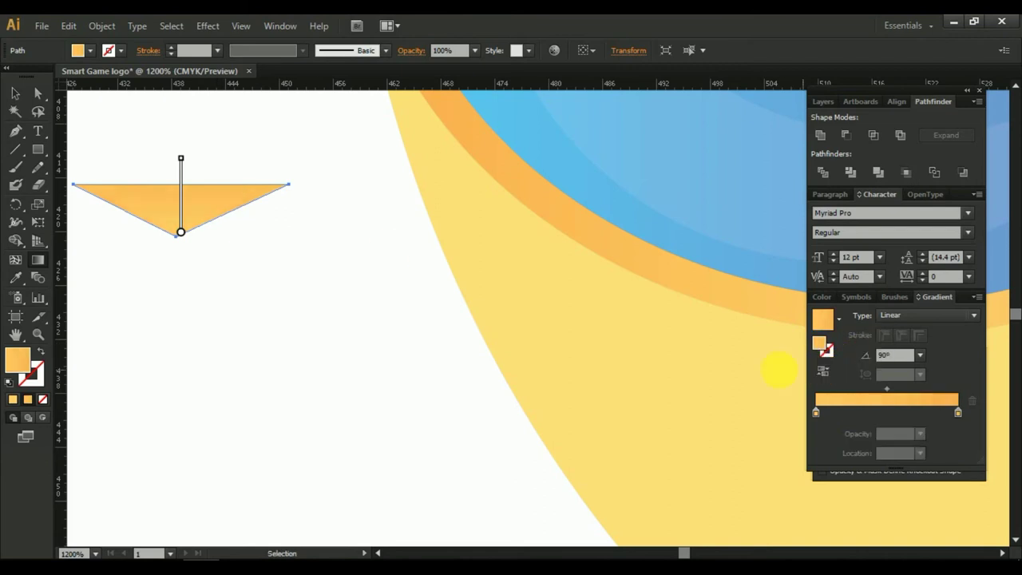
drag(183, 165, 183, 193)
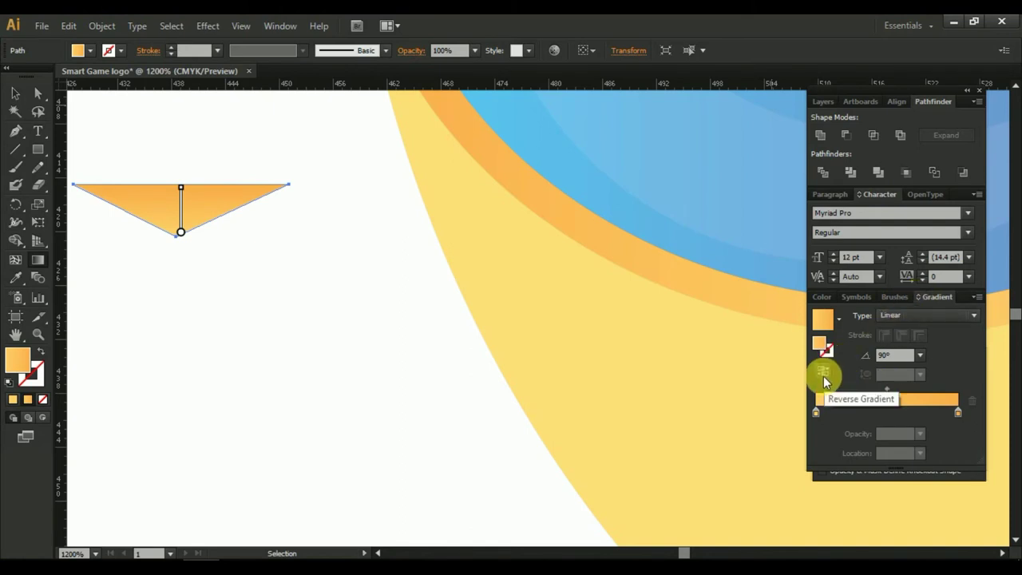
Set the left gradient stop's opacity to 0%.
click(819, 410)
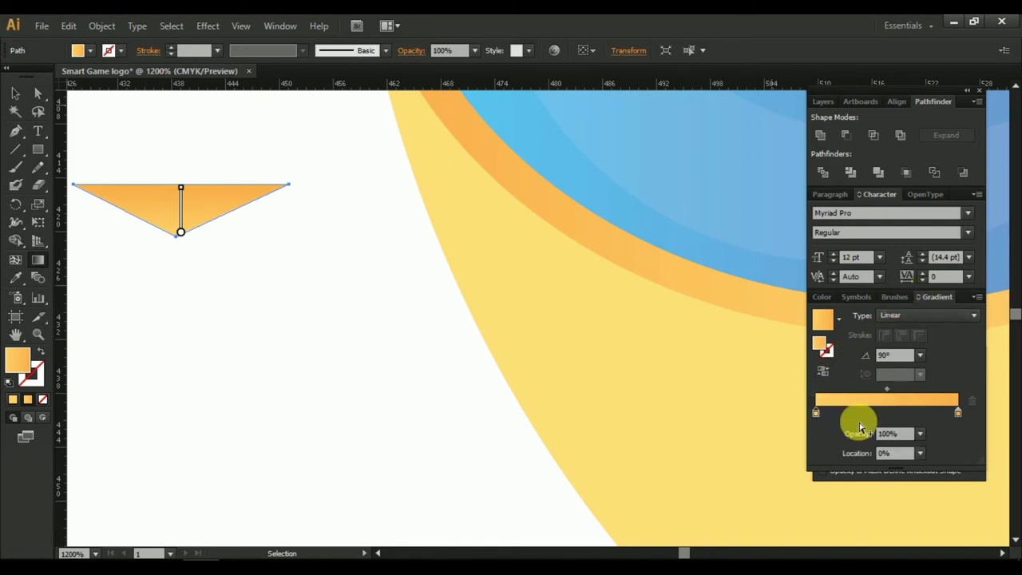
click(920, 433)
click(934, 252)
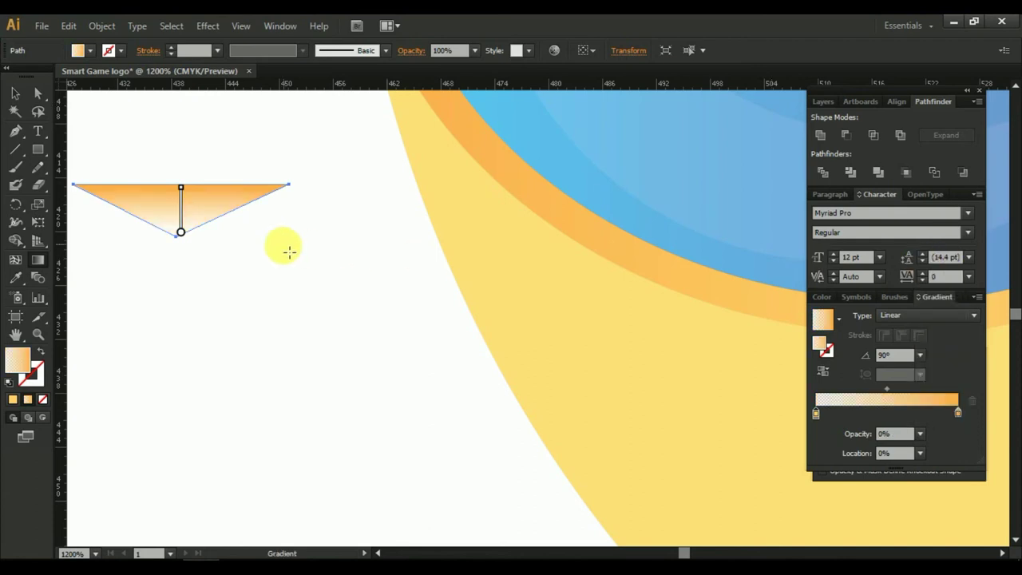
Move the triangle down and to the right, zooming out to see the face.
click(15, 93)
mouse_move(245, 196)
mouse_down()
mouse_move(372, 388)
mouse_move(347, 367)
mouse_up()
key(ctrl+minus)
scroll(384, 408, down, 1)
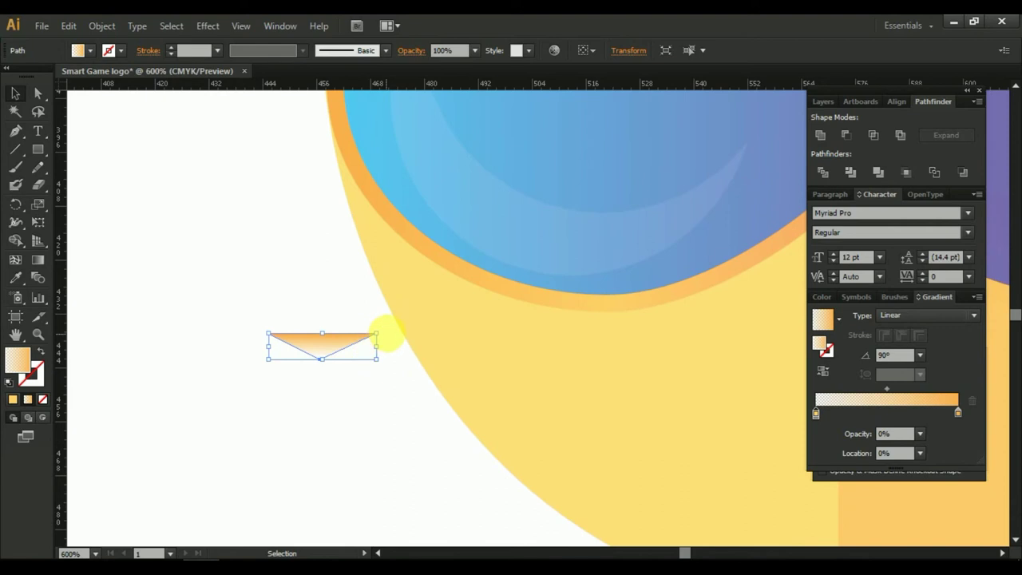
Rotate the gradient triangle, place it diagonally under the goggles, and shrink it.
drag(389, 340, 331, 419)
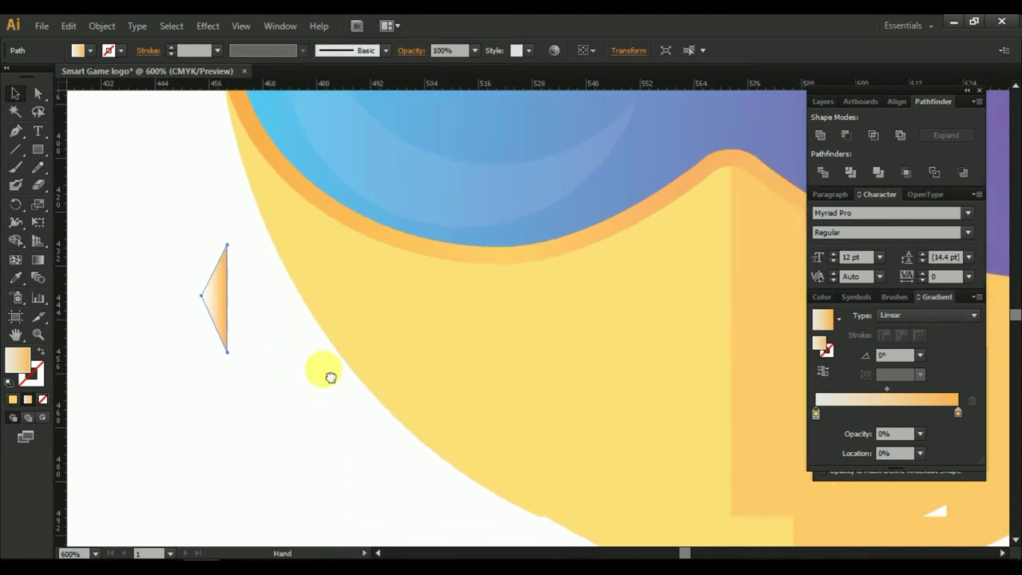
drag(447, 435, 305, 408)
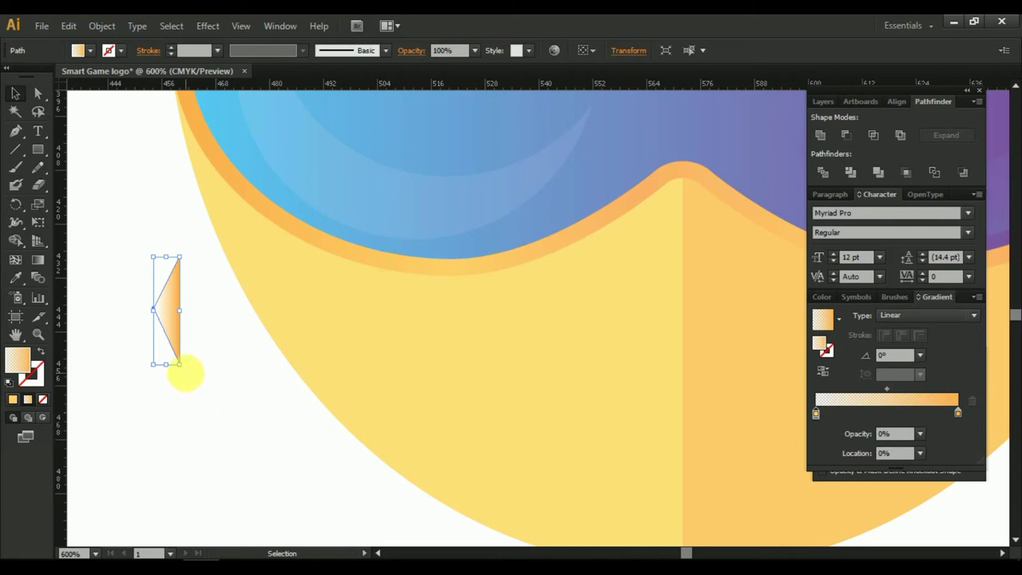
mouse_move(183, 371)
mouse_down()
mouse_move(228, 338)
mouse_move(662, 289)
mouse_up()
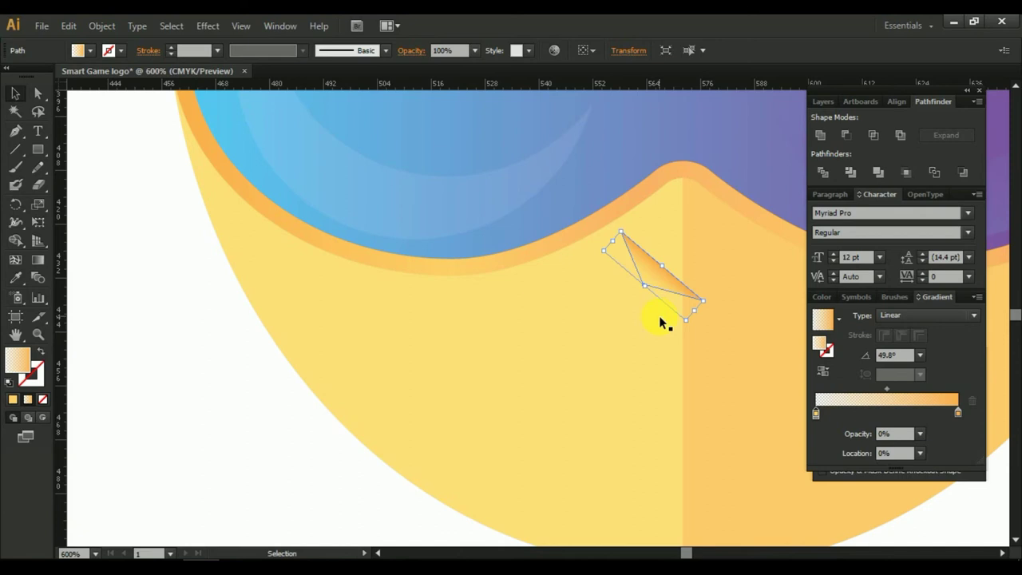
scroll(695, 317, up, 1)
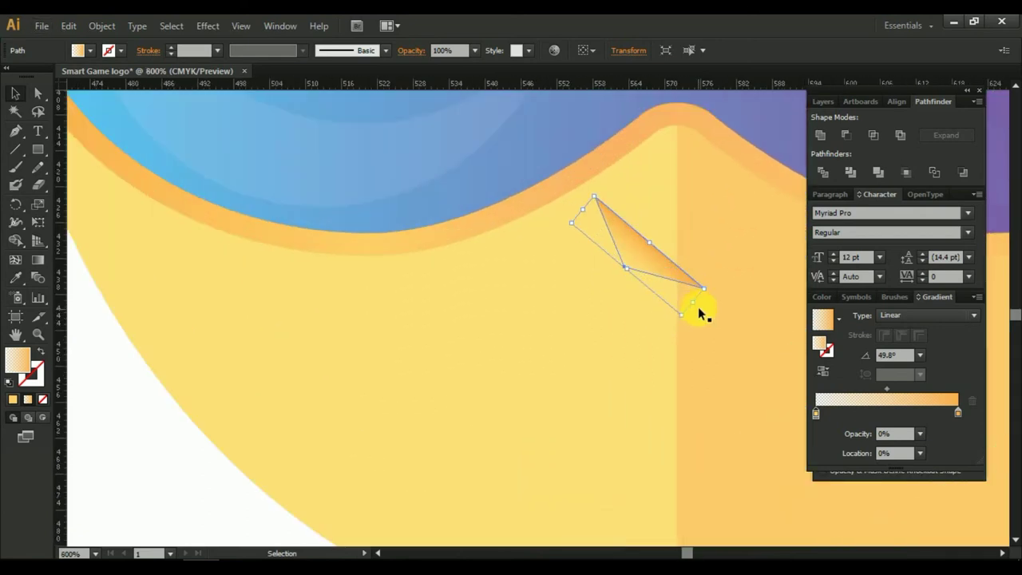
mouse_move(702, 291)
mouse_down()
mouse_move(665, 295)
mouse_move(655, 281)
mouse_up()
Pan to the area under the goggles and reselect the small nose-shade triangle.
scroll(723, 281, down, 2)
scroll(561, 331, down, 1)
scroll(563, 351, down, 1)
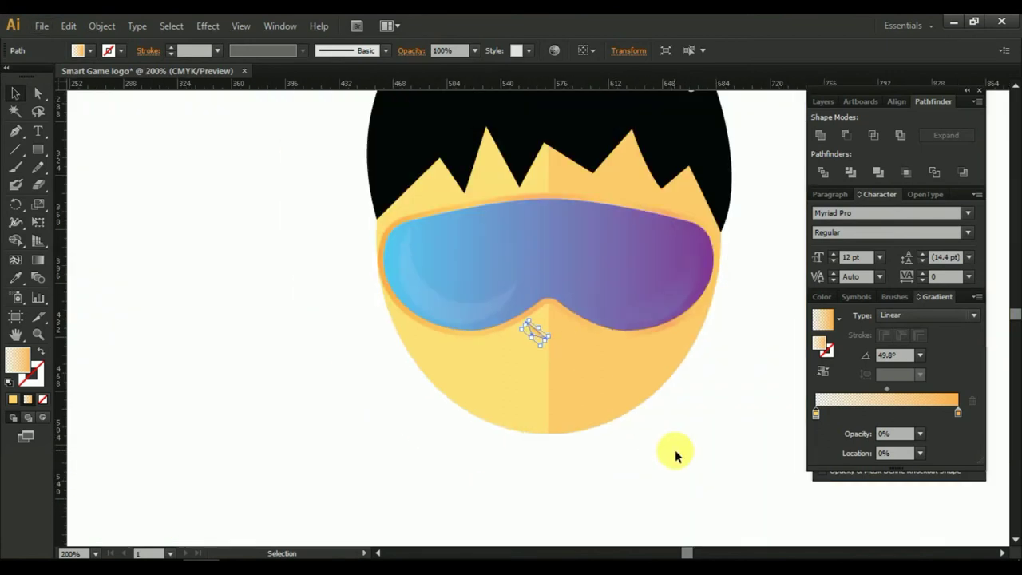
click(675, 451)
scroll(617, 455, up, 2)
scroll(617, 455, up, 2)
drag(436, 225, 454, 357)
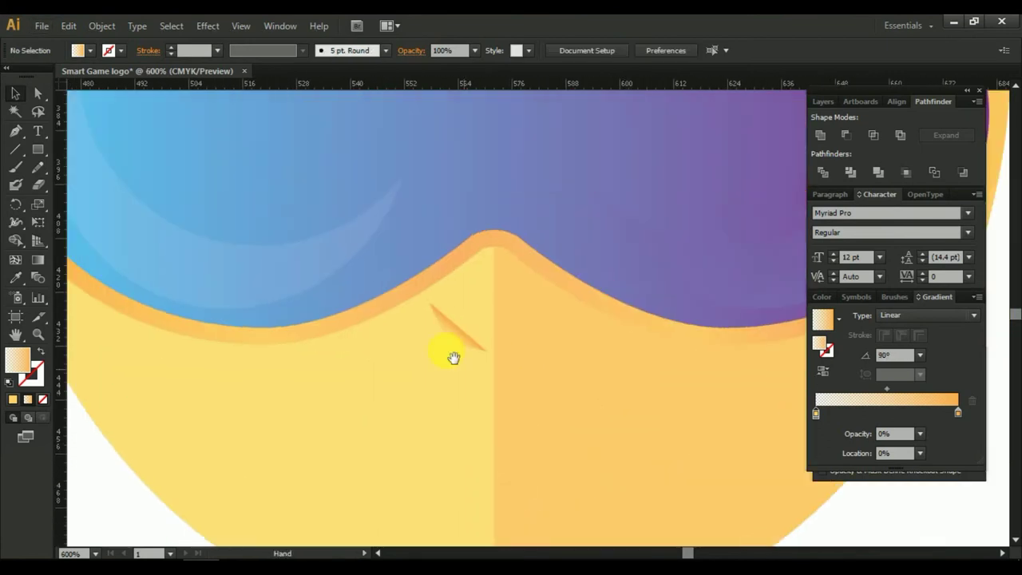
click(452, 345)
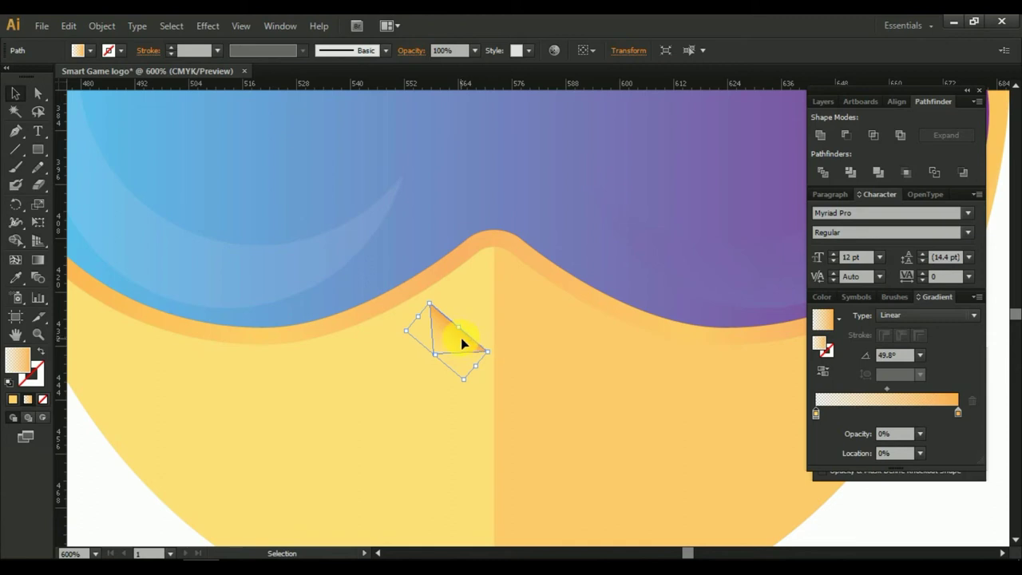
Make a vertically reflected copy of the nose shade and move it right of centre.
right_click(460, 339)
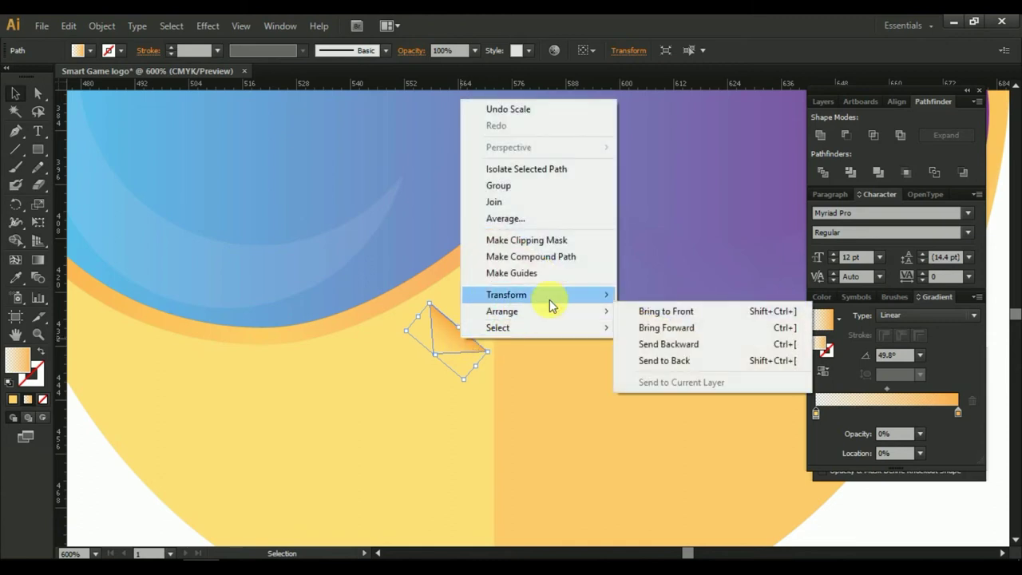
mouse_move(506, 294)
click(678, 338)
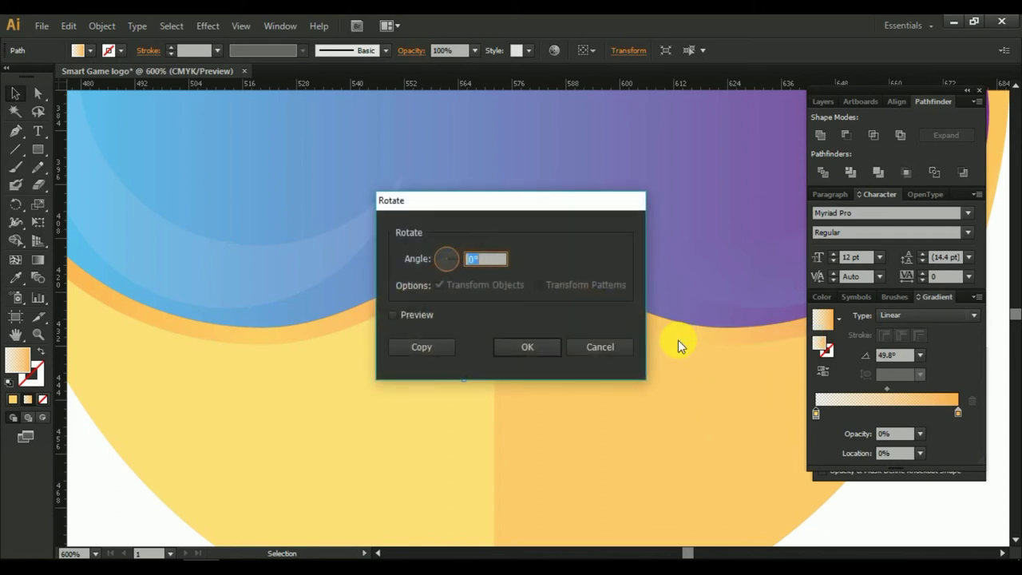
click(599, 347)
right_click(450, 338)
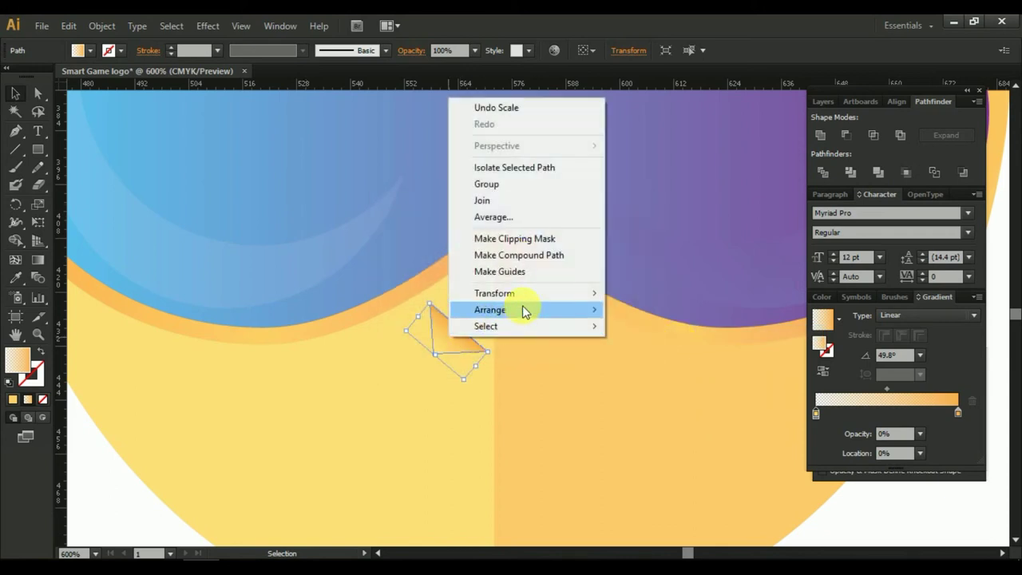
click(656, 350)
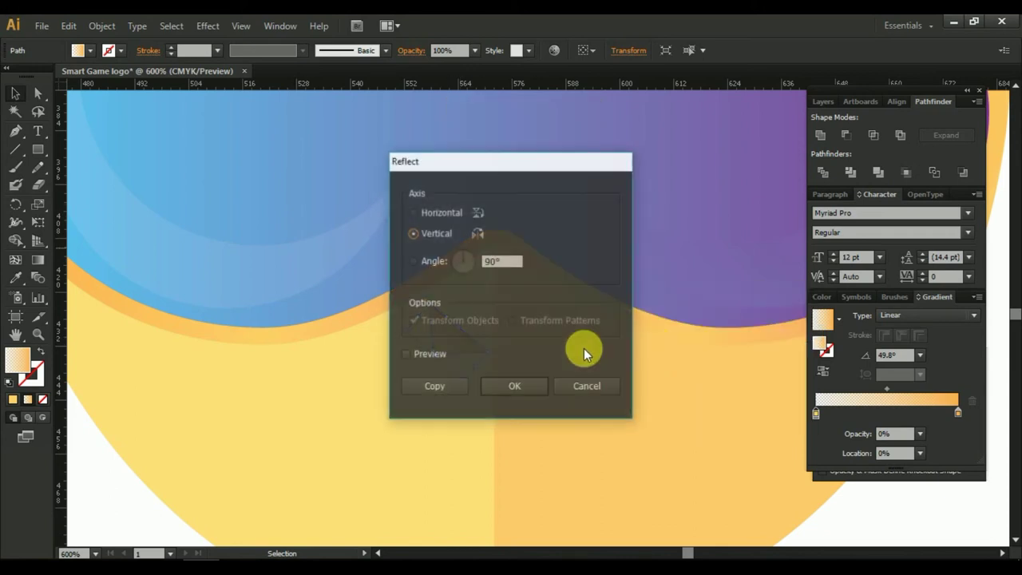
click(447, 391)
drag(467, 336, 534, 329)
Group both nose triangles and nudge the pair left to centre it under the bridge.
shift+click(473, 342)
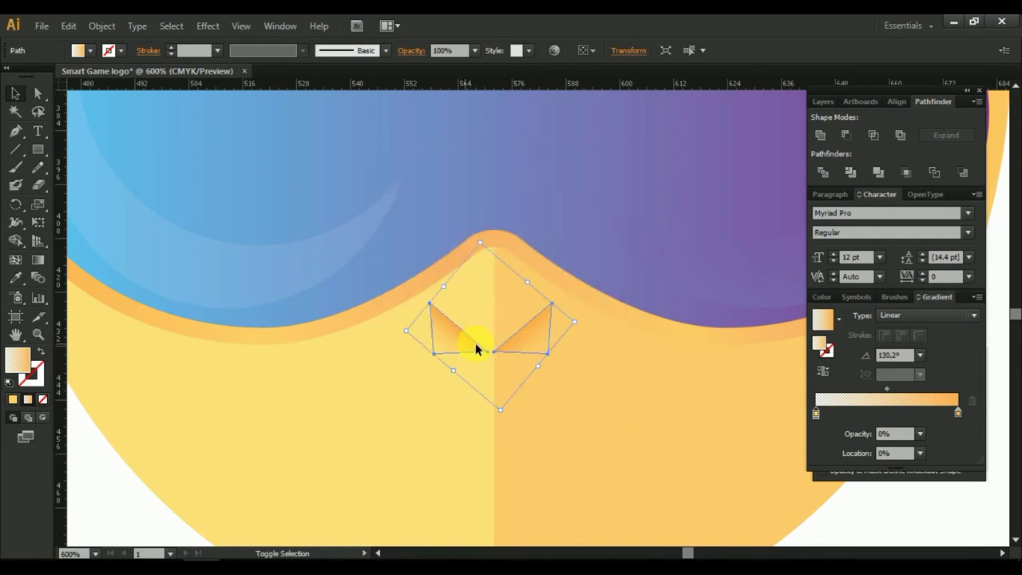
right_click(534, 337)
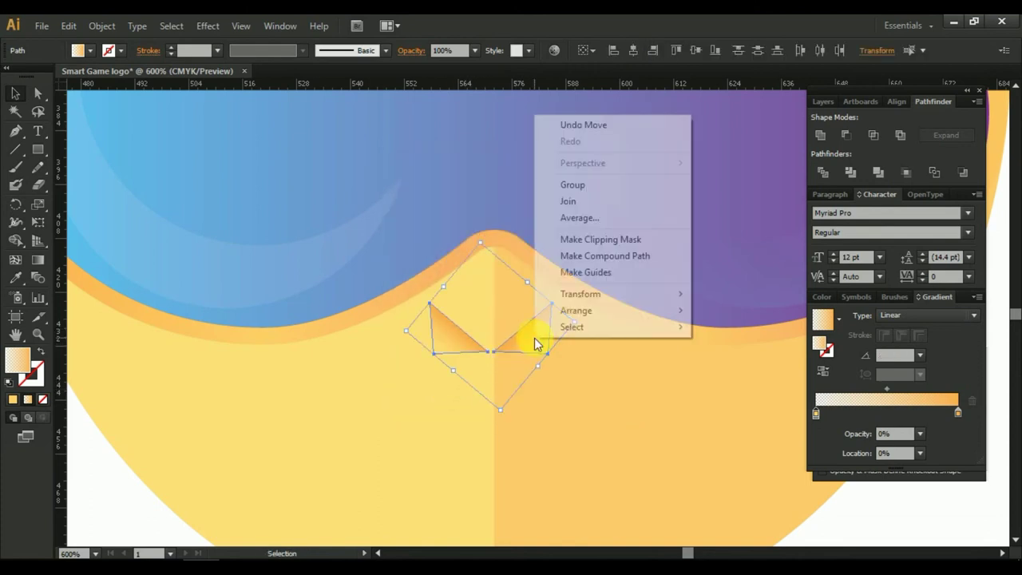
click(585, 186)
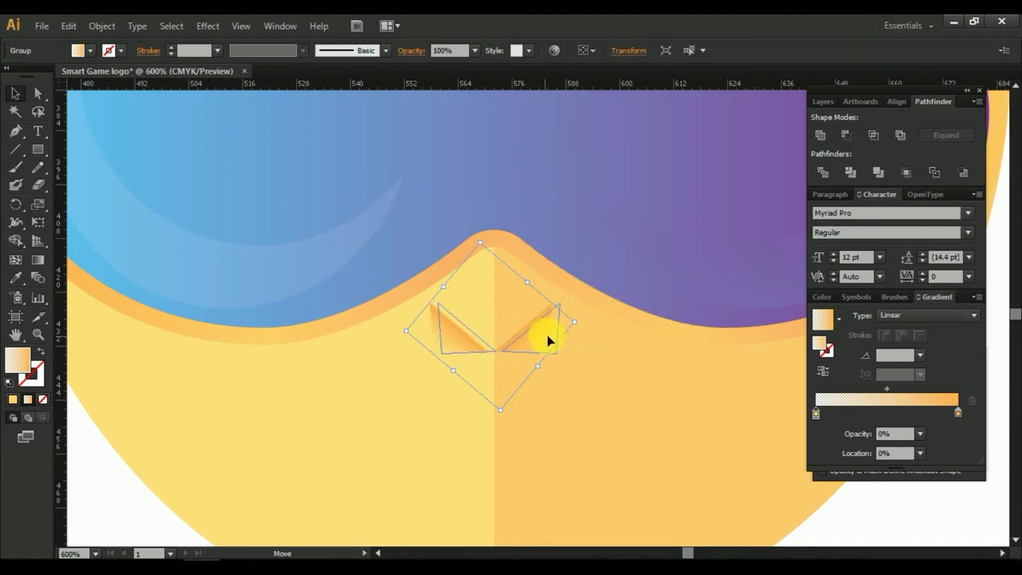
alt+scroll(471, 320, up, 1)
alt+scroll(483, 322, up, 1)
drag(592, 363, 587, 364)
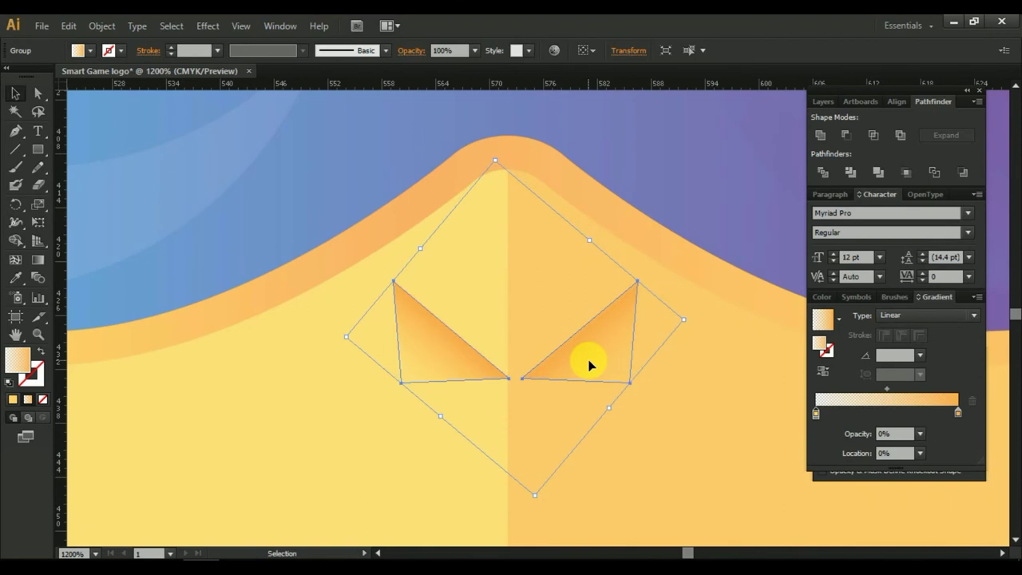
key(Left)
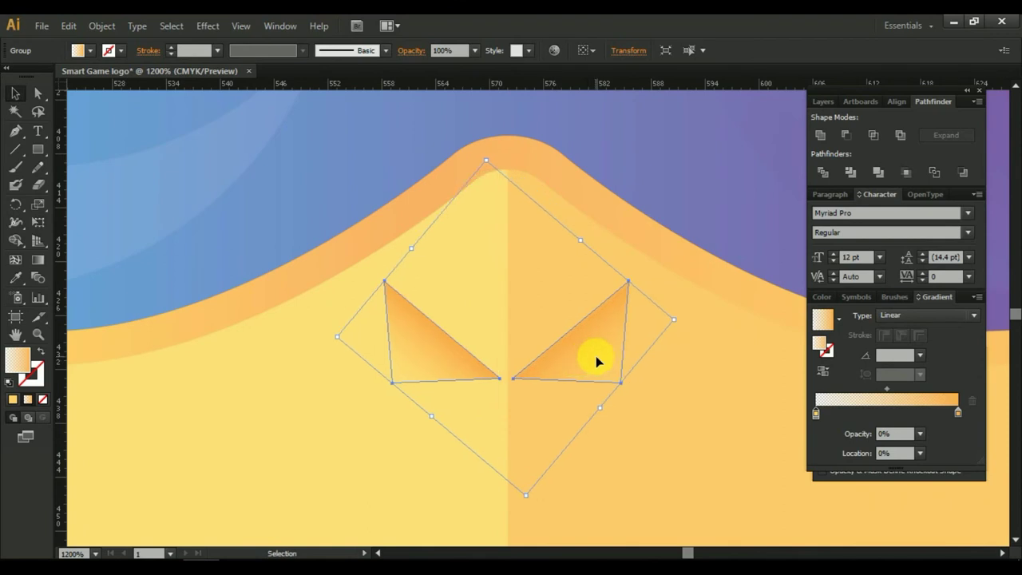
key(ctrl+1)
Zoom to the chin and draw a flat ellipse below the nose for the mouth.
key(ctrl+a)
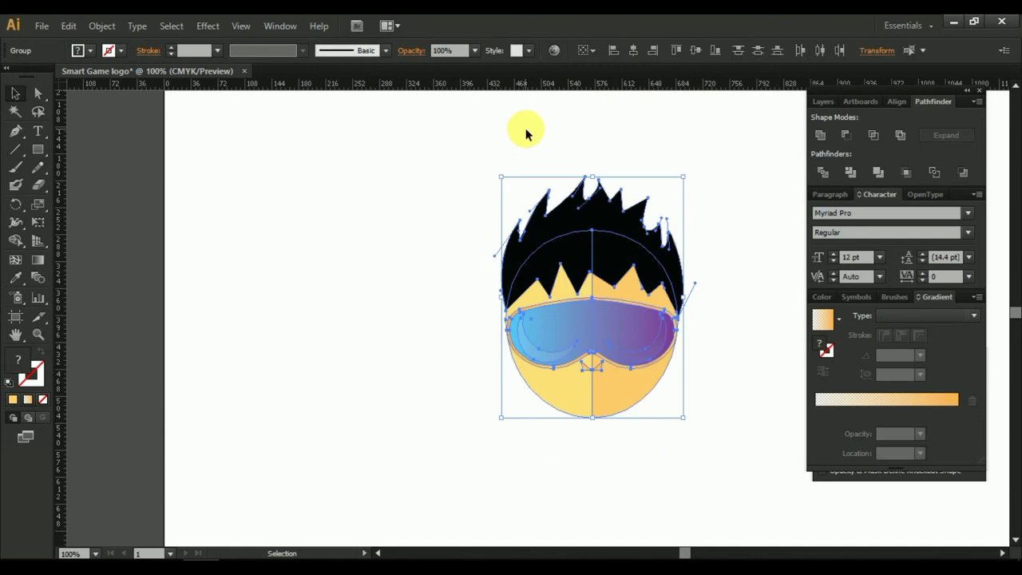
drag(415, 160, 723, 402)
click(726, 328)
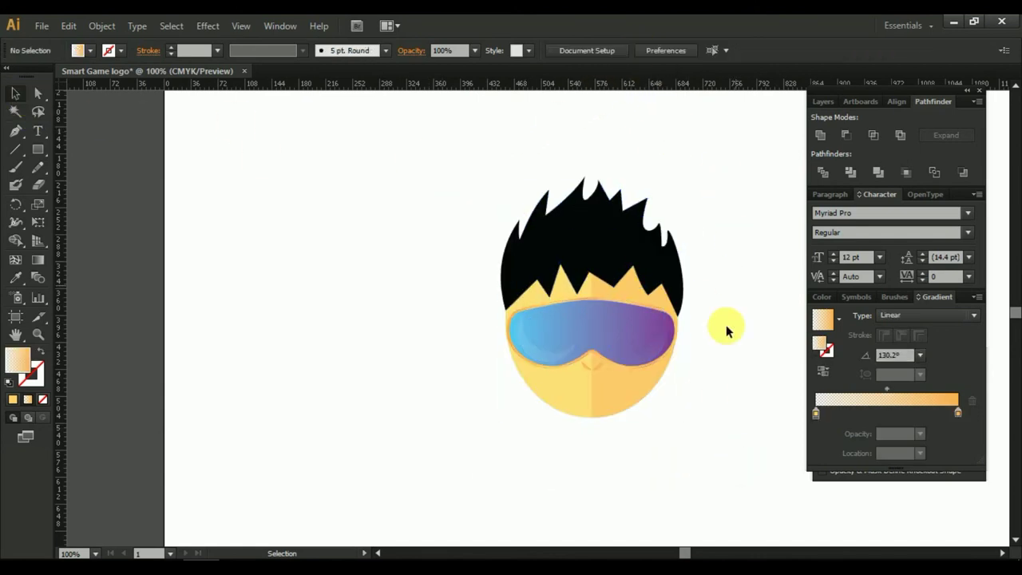
scroll(700, 402, up, 1)
scroll(700, 402, up, 1)
drag(380, 359, 471, 382)
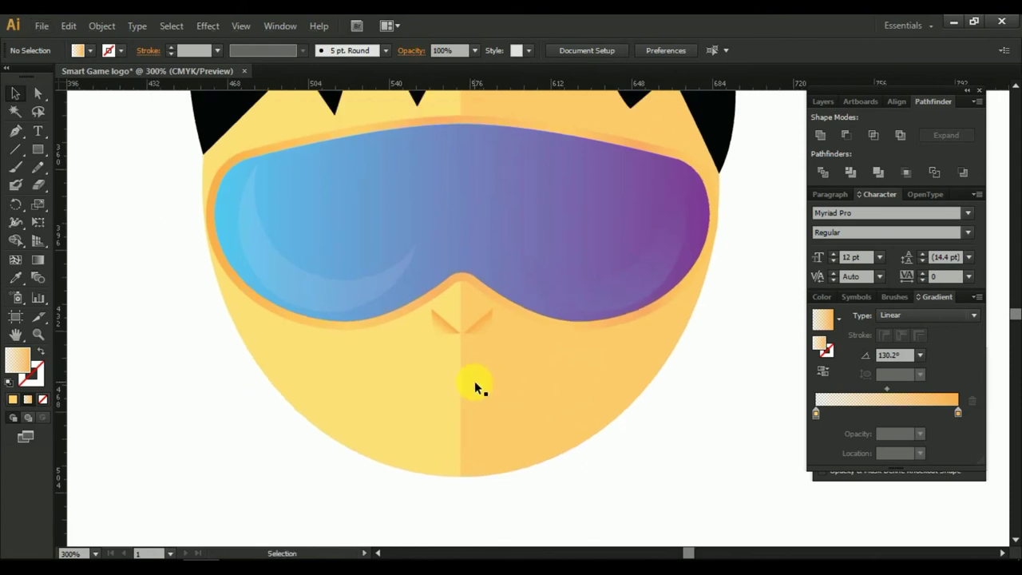
scroll(475, 383, up, 1)
drag(490, 433, 497, 359)
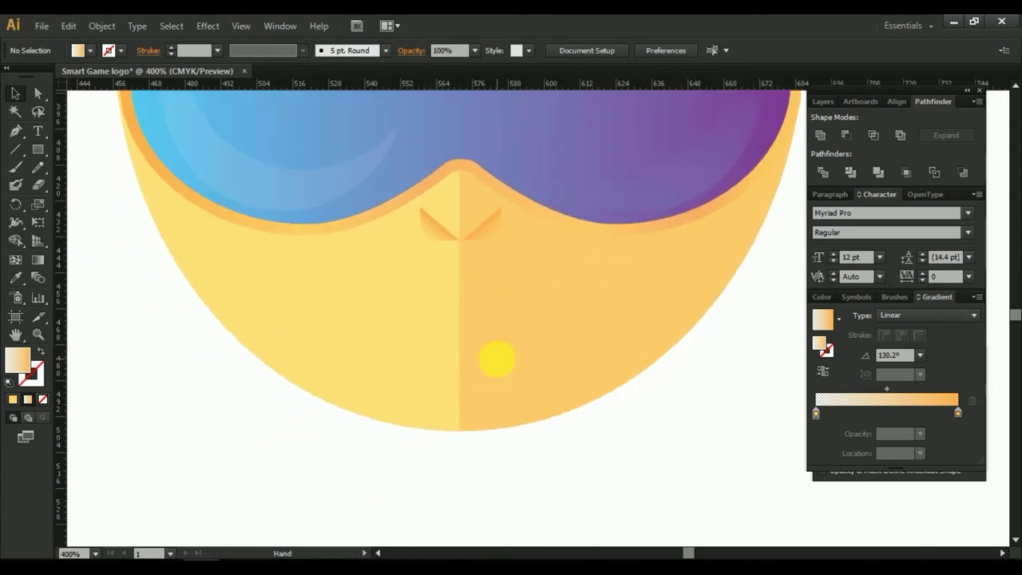
drag(38, 149, 90, 187)
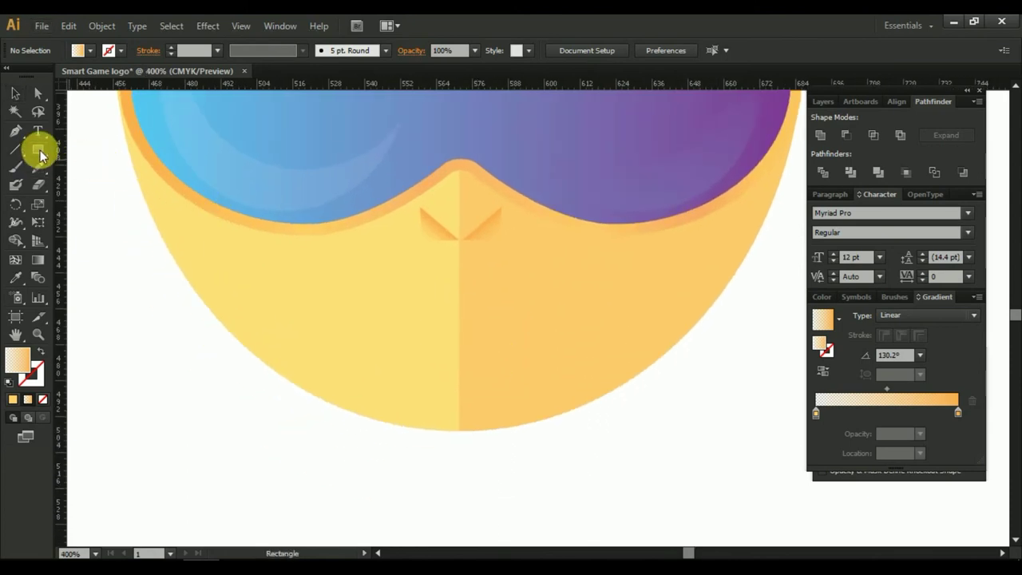
click(90, 187)
drag(414, 297, 461, 315)
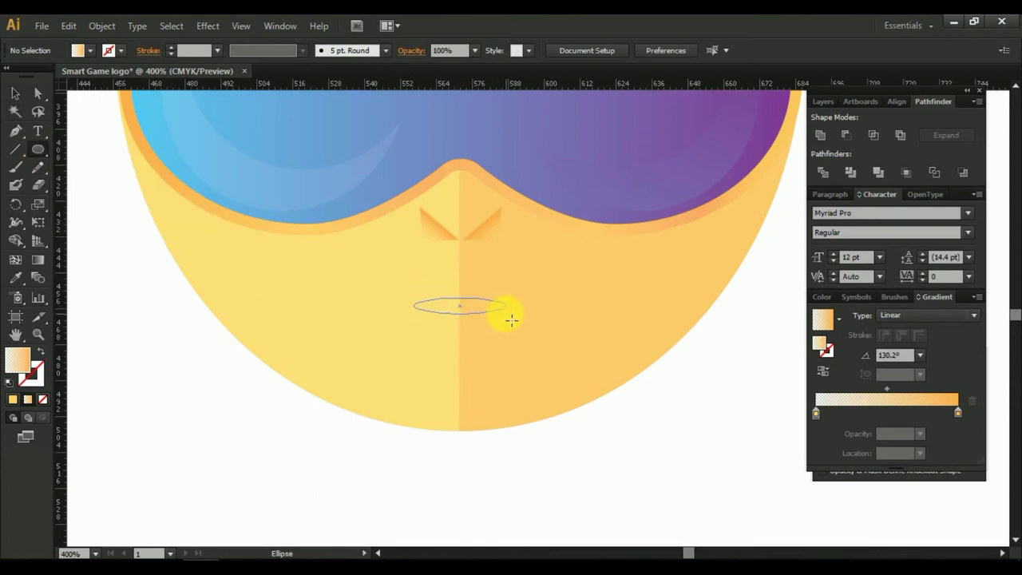
drag(510, 319, 504, 318)
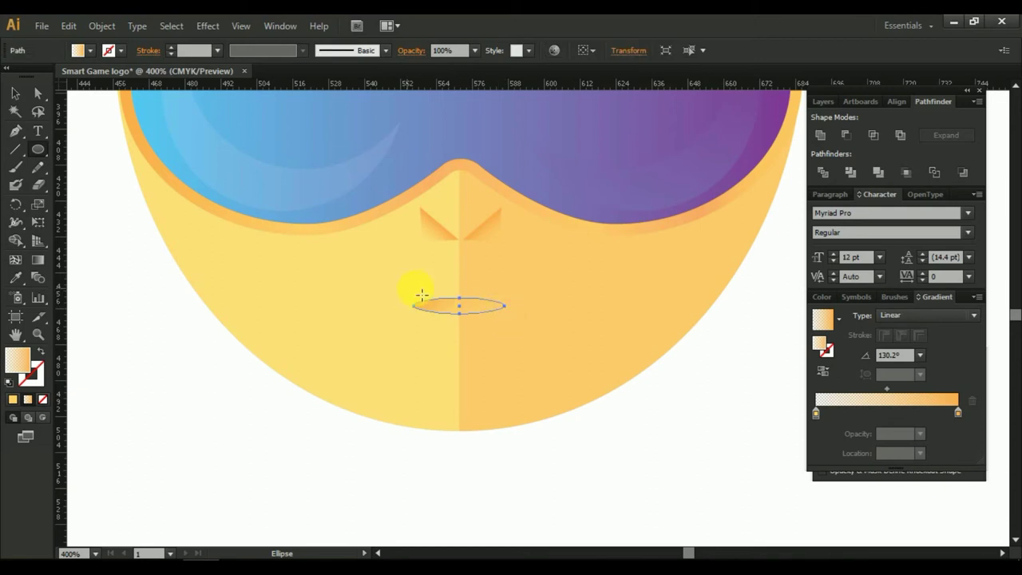
Fade the mouth's orange gradient, placing the transparent stop at 47.94%.
drag(958, 413, 954, 414)
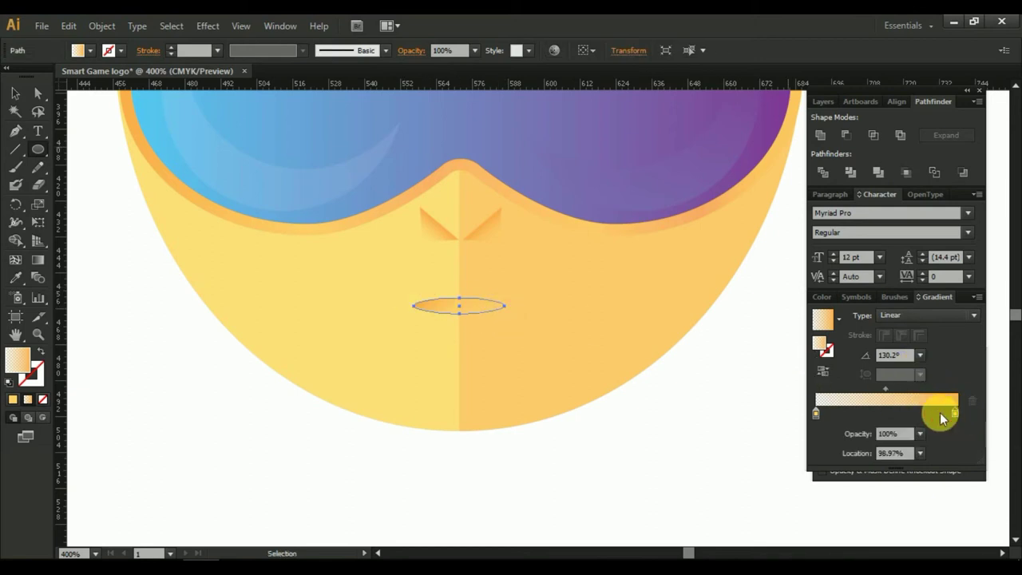
drag(815, 413, 851, 412)
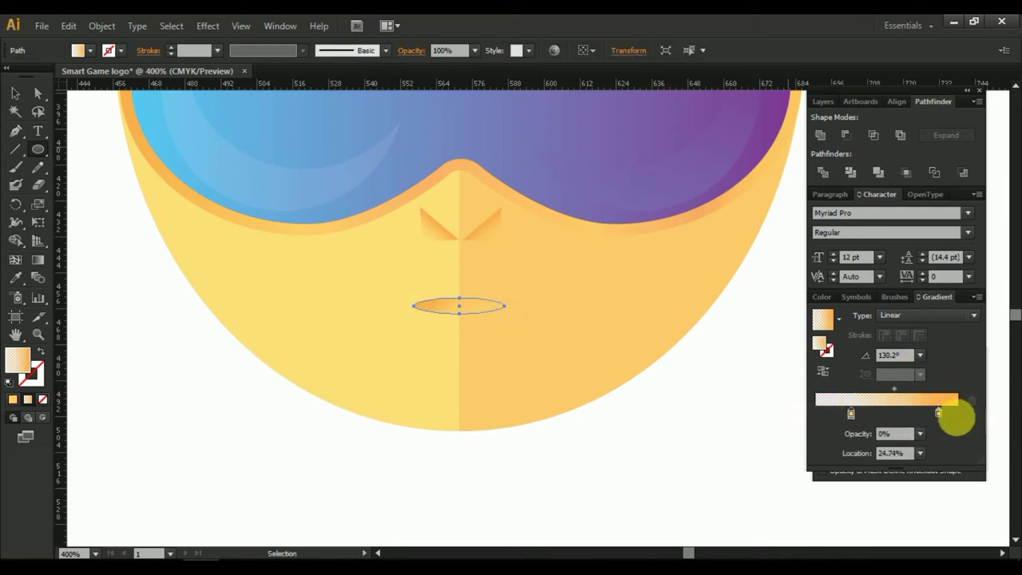
drag(950, 419, 824, 421)
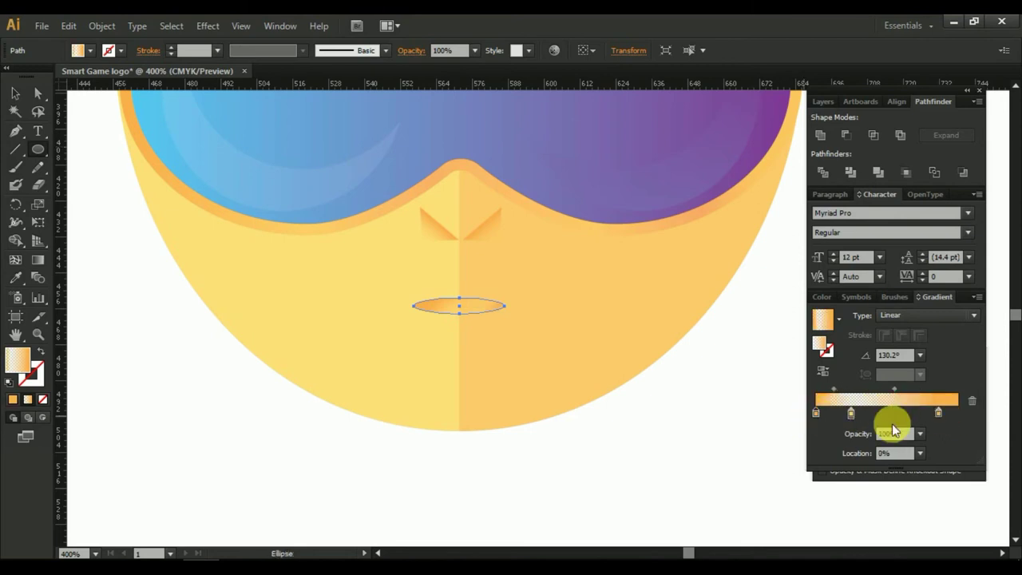
drag(939, 416, 981, 416)
drag(848, 413, 884, 413)
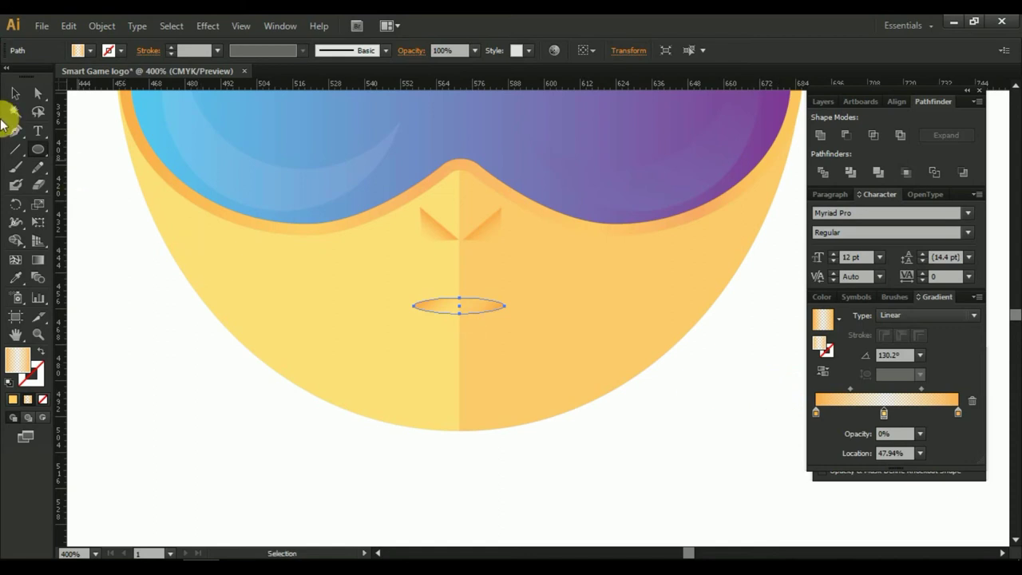
click(176, 358)
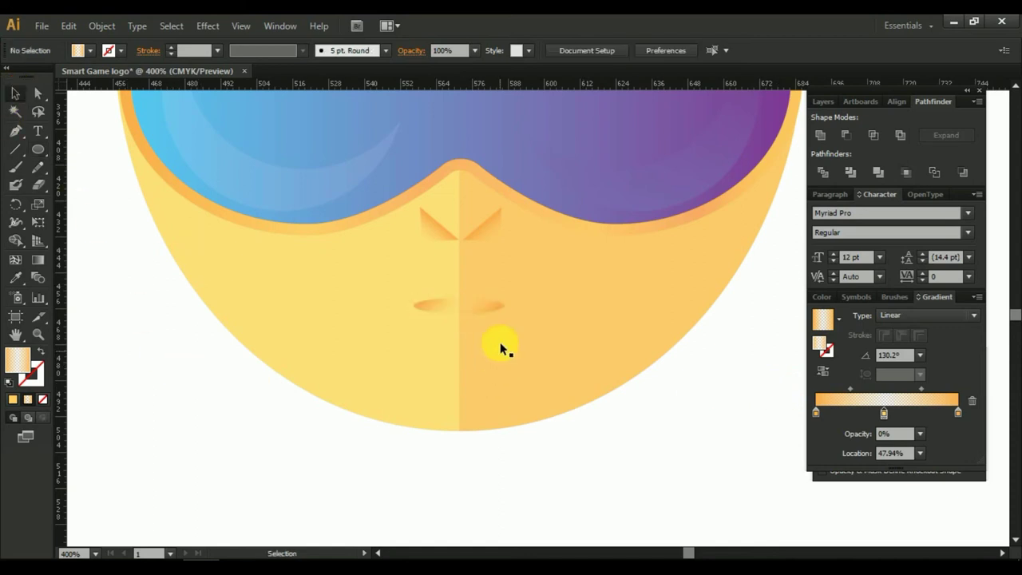
Make the lip gradient radial, removing the left stop and moving the middle stop to the start.
click(485, 303)
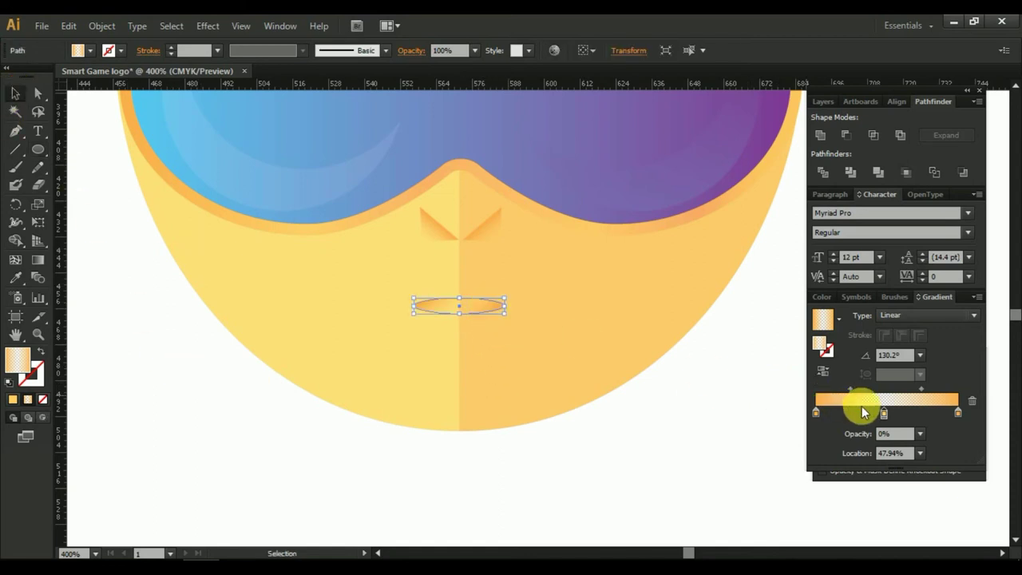
click(930, 312)
click(917, 346)
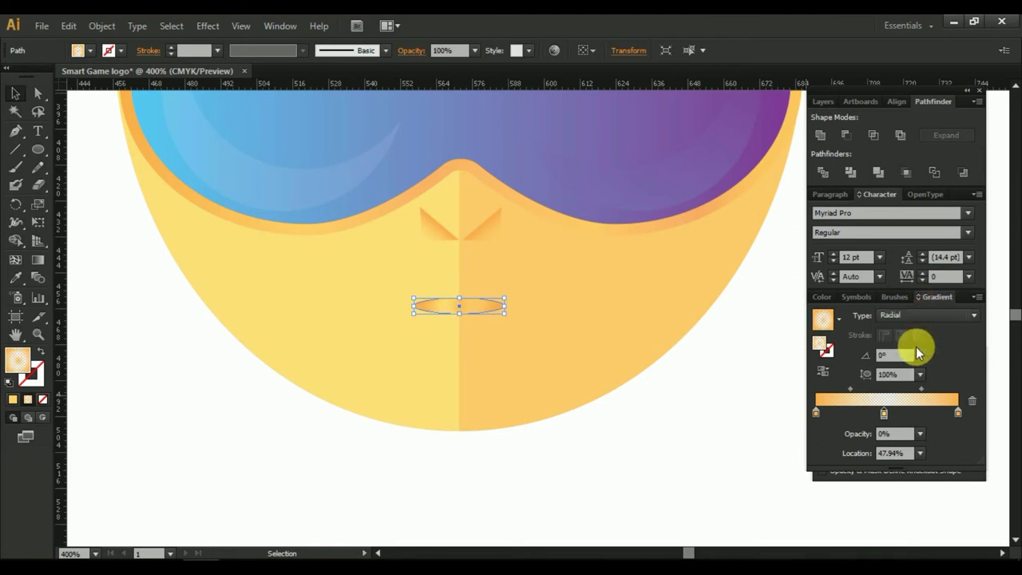
click(882, 413)
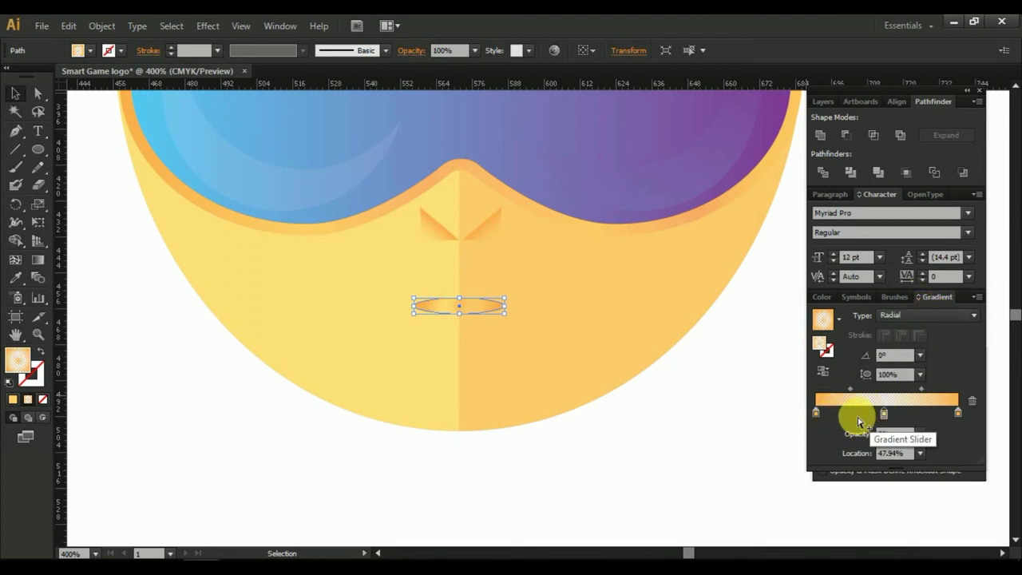
drag(815, 412, 789, 477)
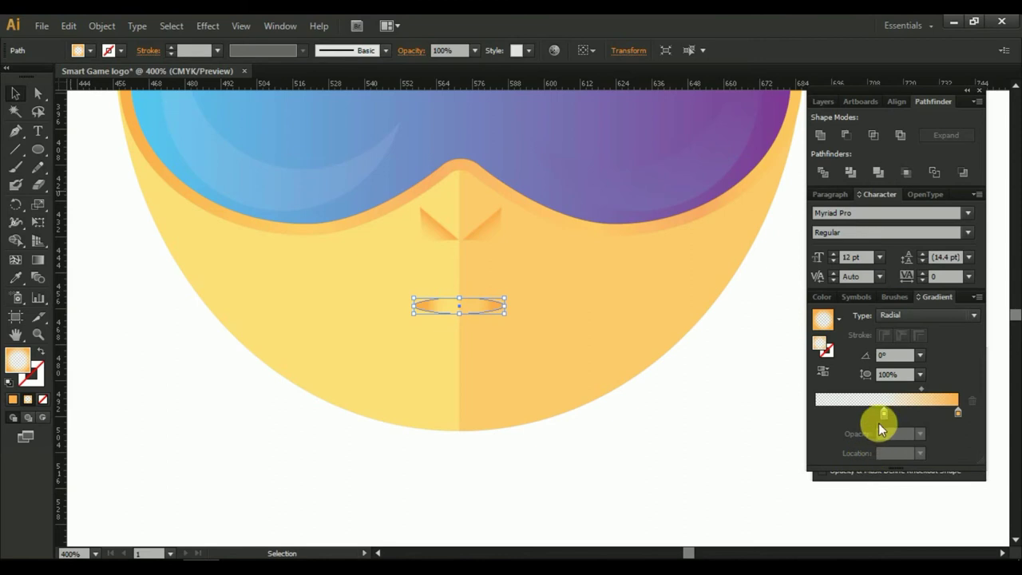
drag(882, 414, 725, 411)
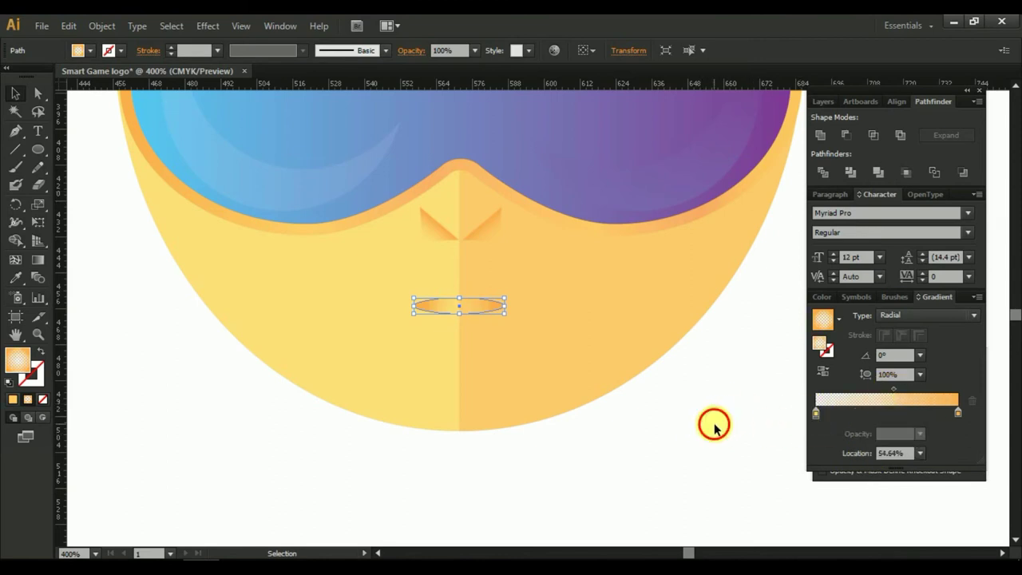
click(714, 427)
Remove the extra middle stop so only the transparent-centred orange lip gradient remains.
scroll(710, 432, down, 3)
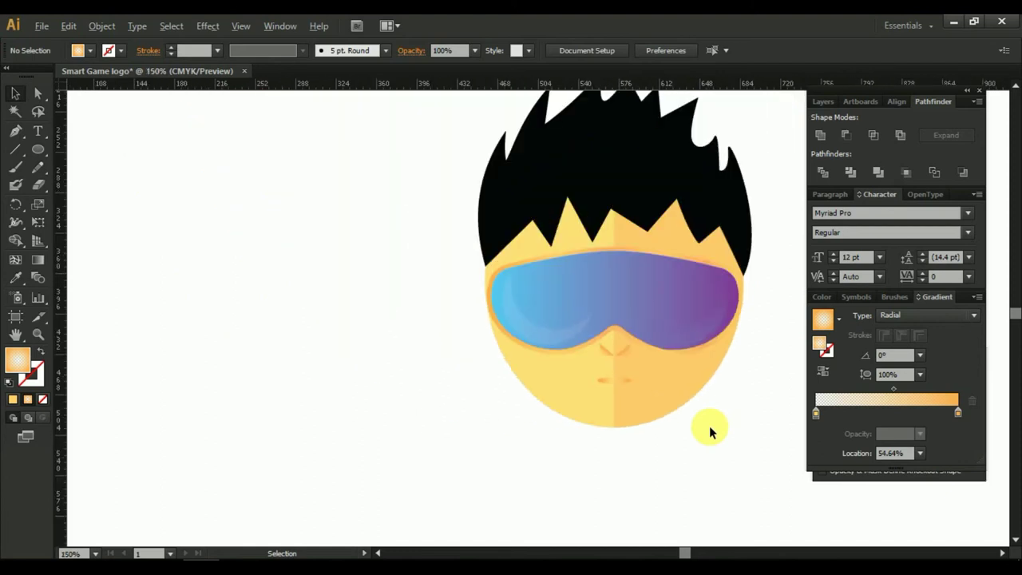
scroll(710, 431, up, 3)
scroll(709, 426, up, 2)
click(468, 306)
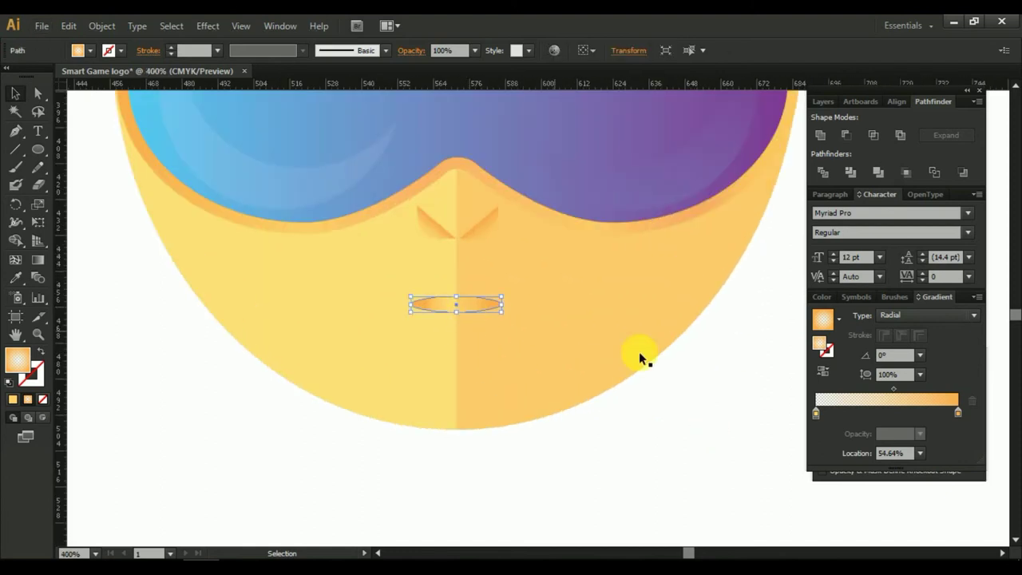
click(863, 414)
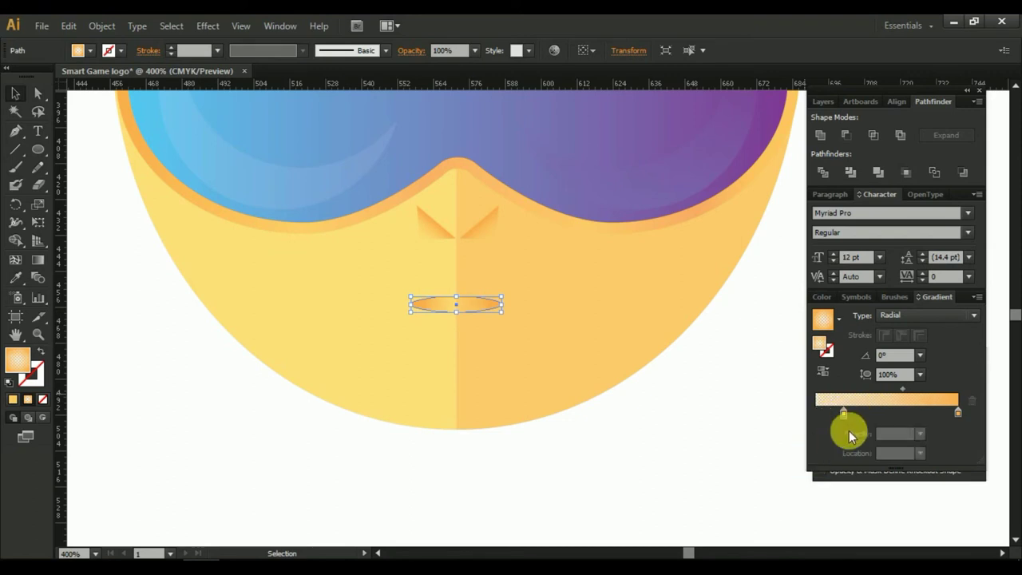
drag(843, 414, 834, 463)
click(663, 451)
Draw an upright oval to the right of the head.
scroll(660, 462, down, 3)
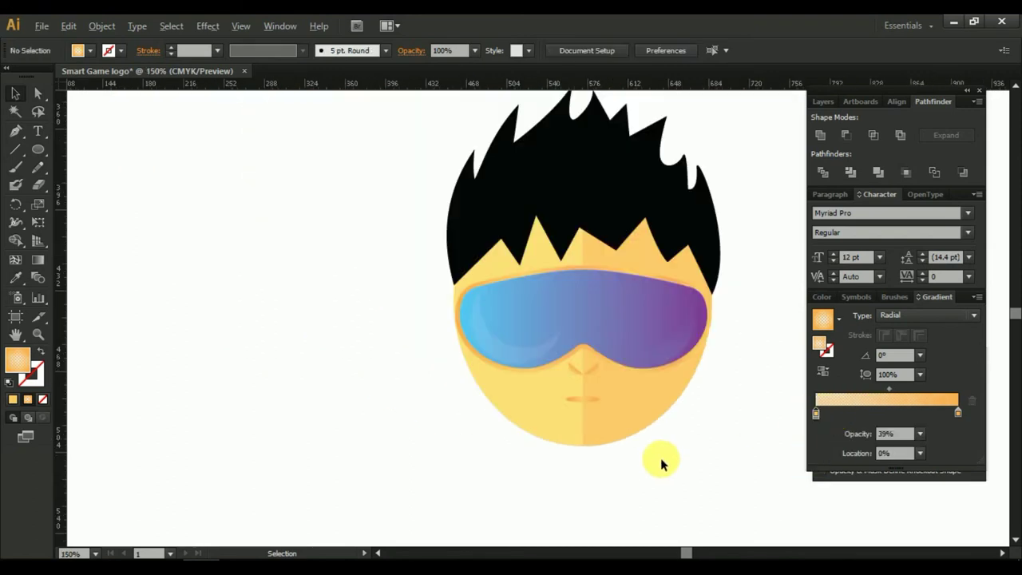
drag(731, 346, 700, 349)
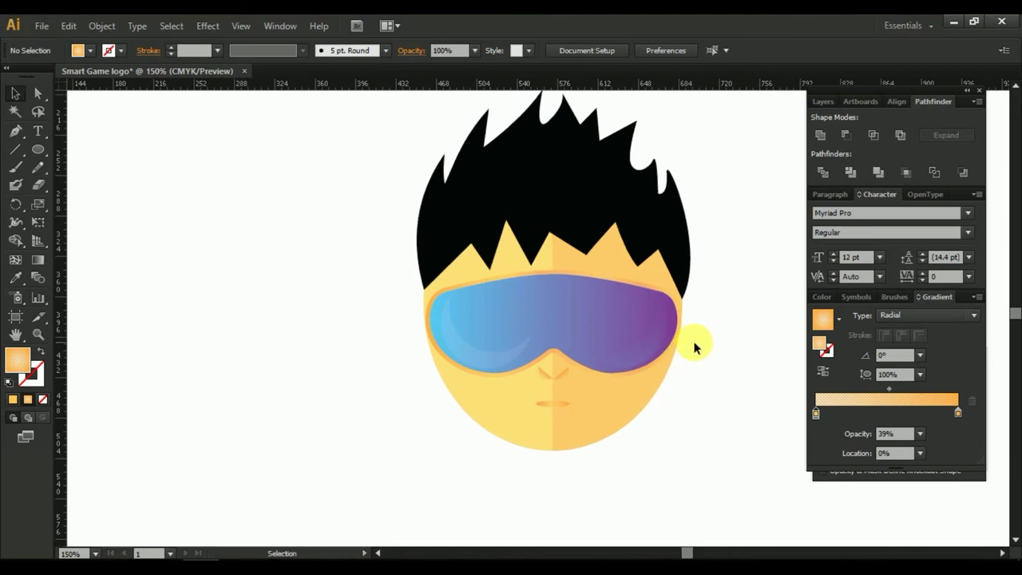
scroll(572, 363, down, 2)
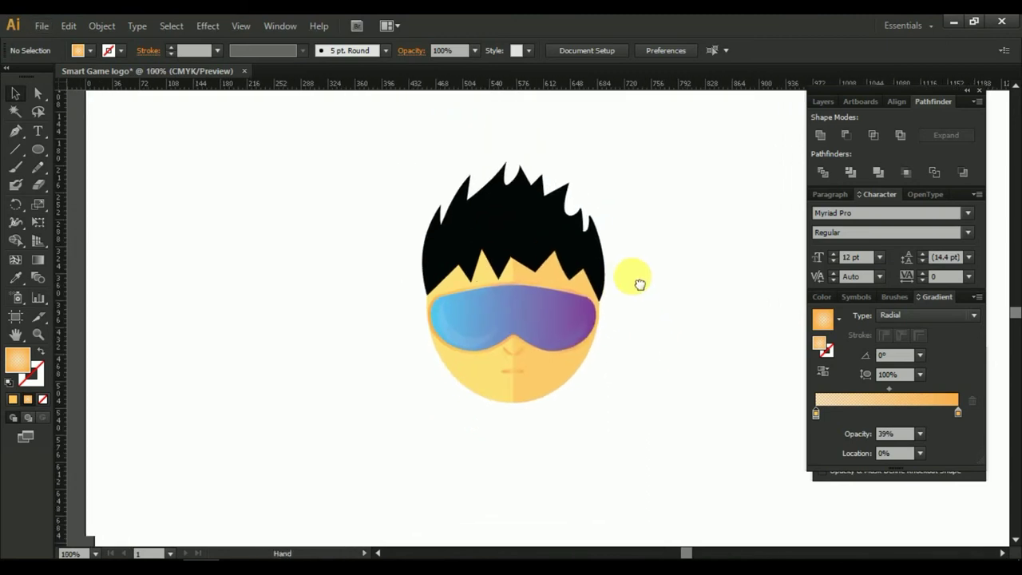
click(35, 152)
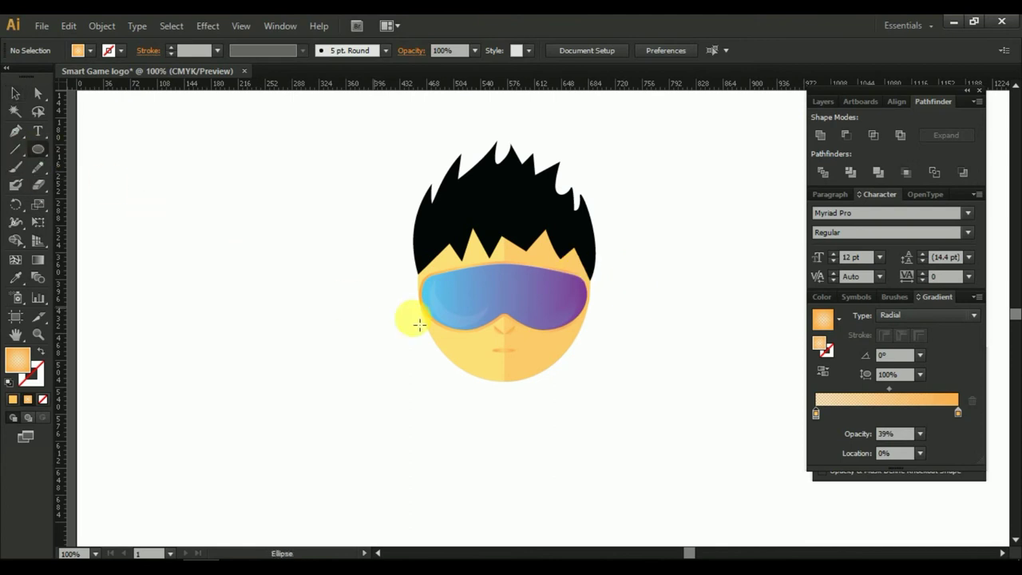
drag(673, 314, 515, 328)
mouse_move(525, 249)
mouse_down()
mouse_move(547, 346)
mouse_move(565, 343)
mouse_up()
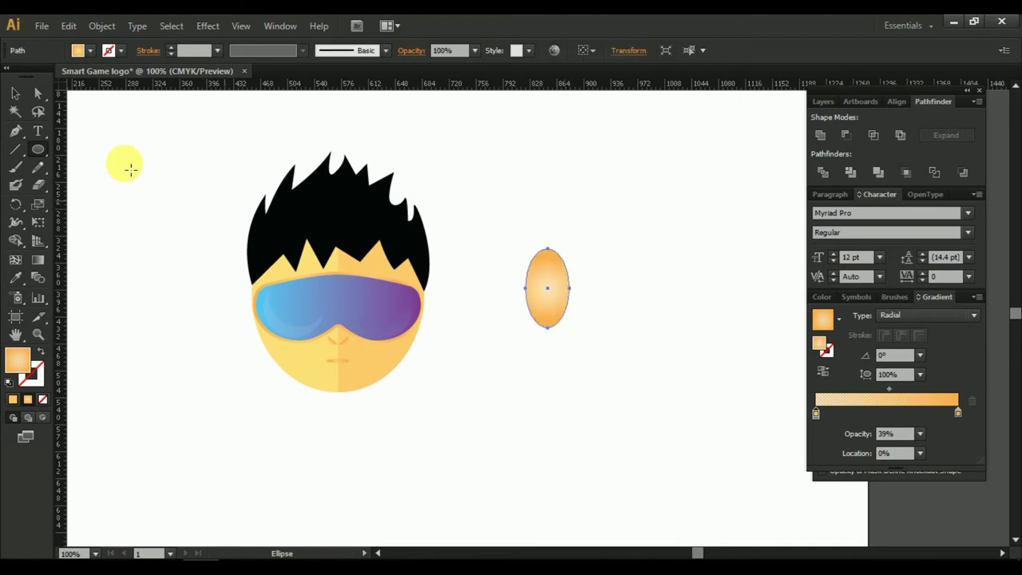
Adjust the oval's top and bottom anchor points with the Direct Selection Tool.
click(37, 93)
scroll(460, 274, up, 1)
scroll(516, 286, up, 1)
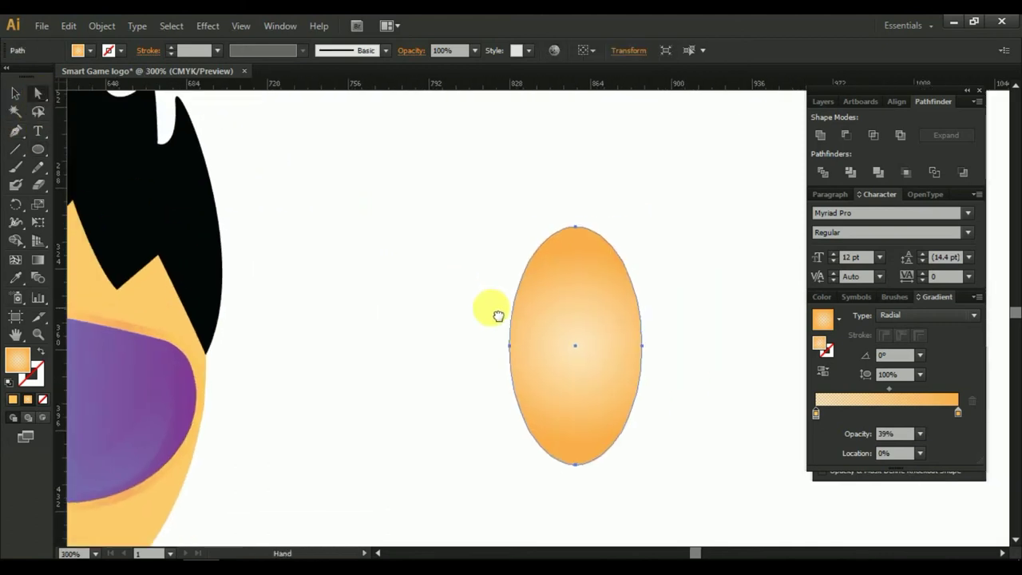
click(562, 232)
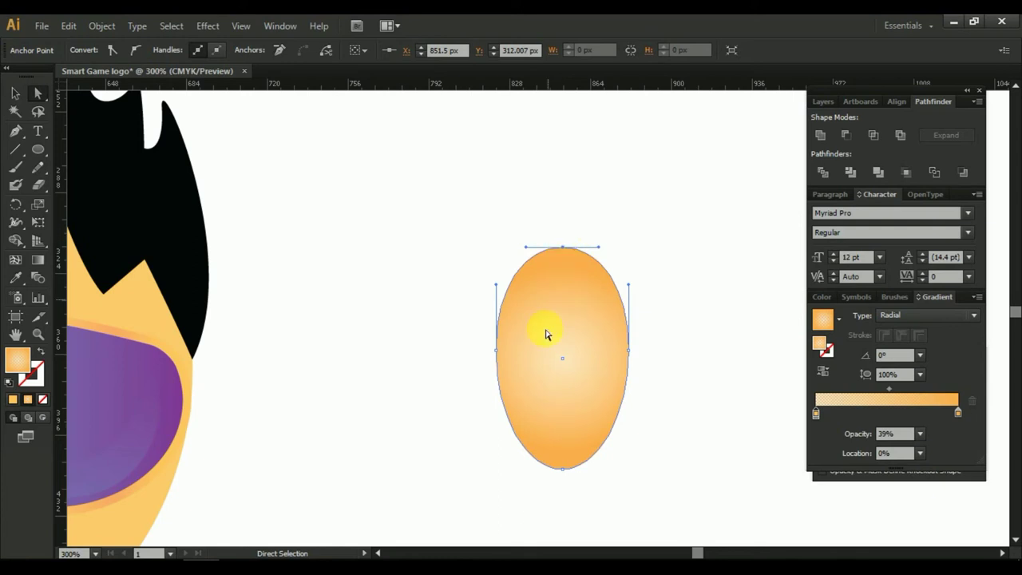
click(564, 470)
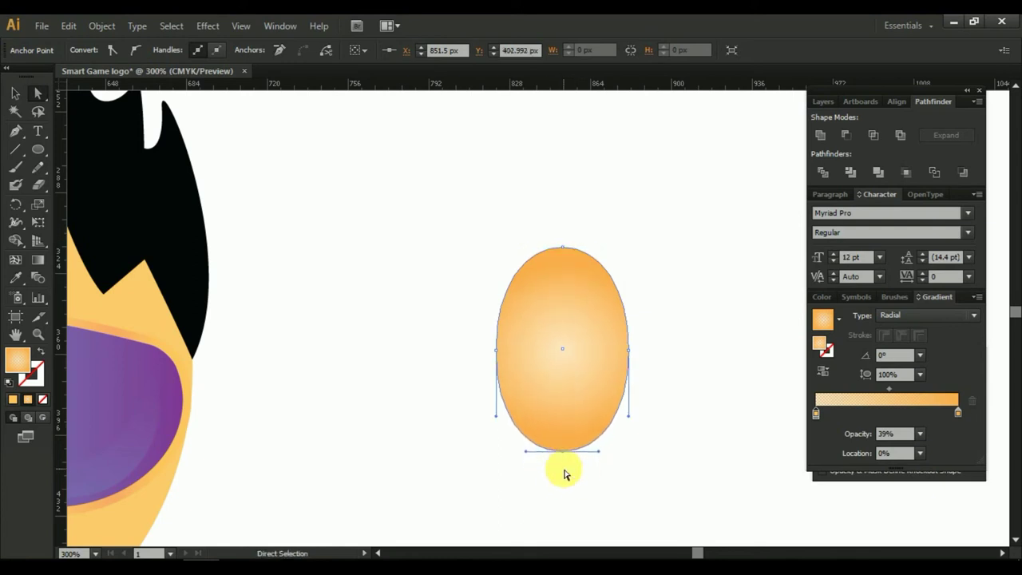
click(15, 93)
click(400, 297)
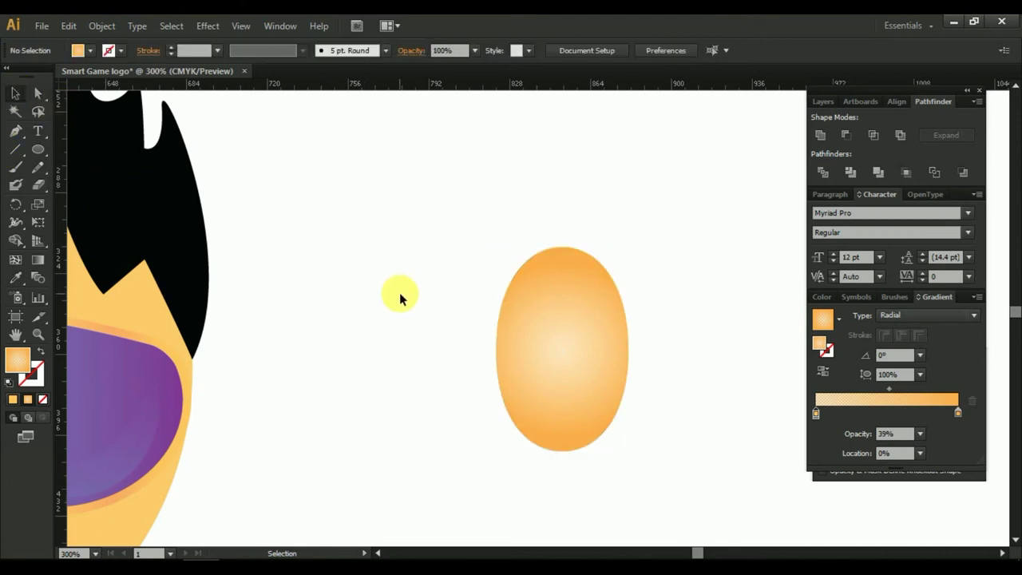
scroll(399, 297, down, 1)
scroll(559, 336, left, 3)
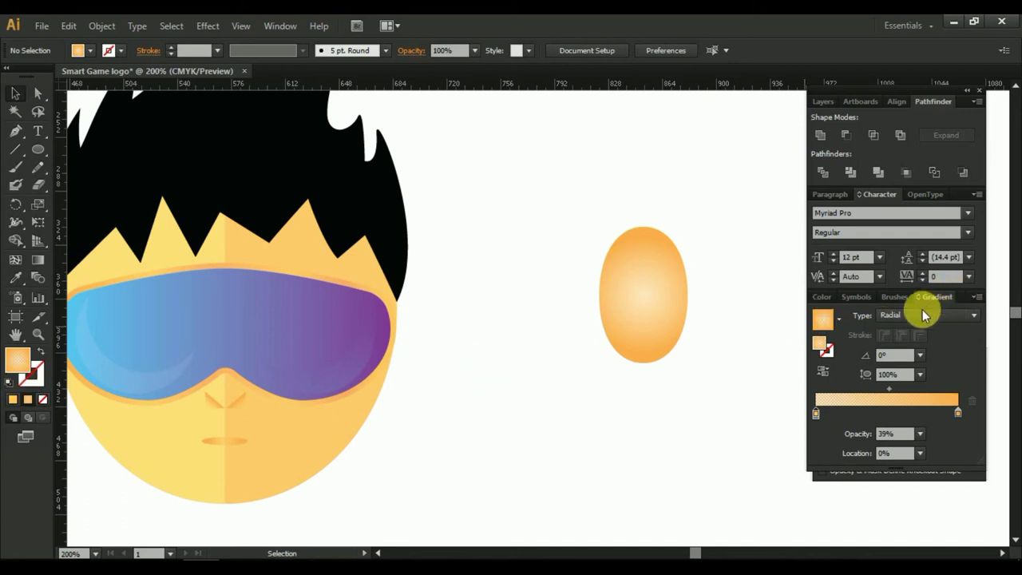
Apply the White, Black gradient preset and fill the oval with black.
click(838, 320)
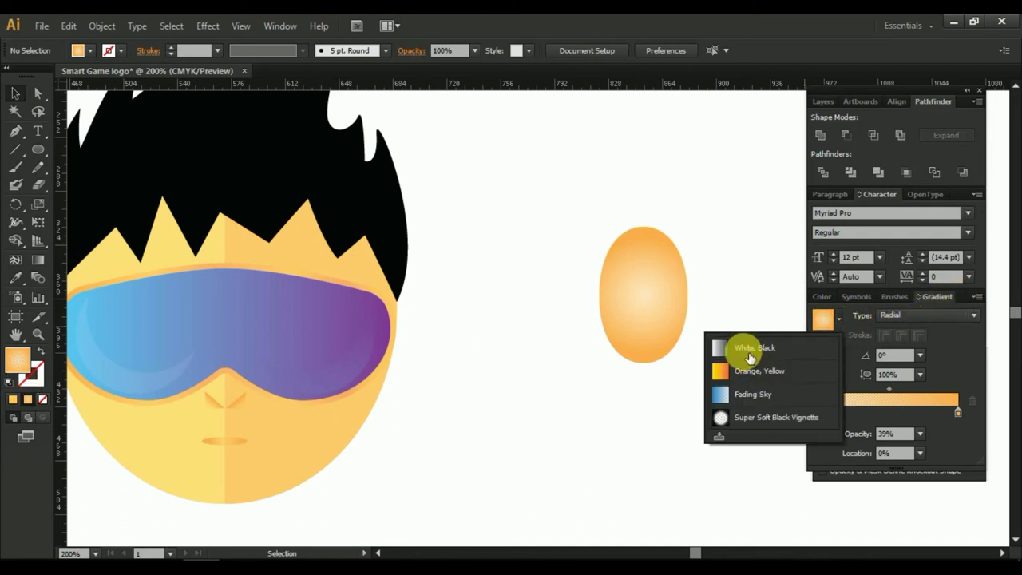
click(742, 344)
click(957, 411)
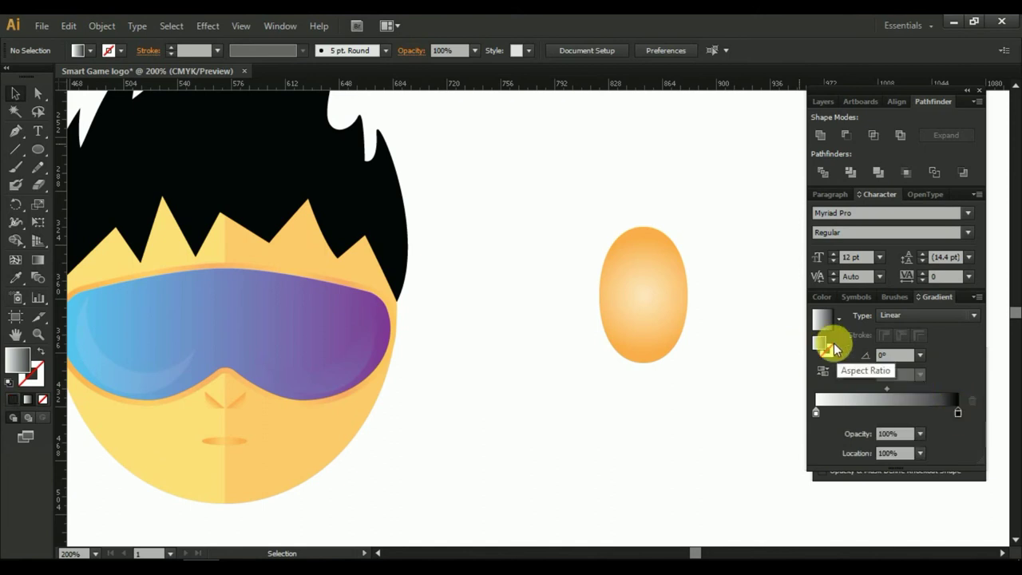
click(822, 296)
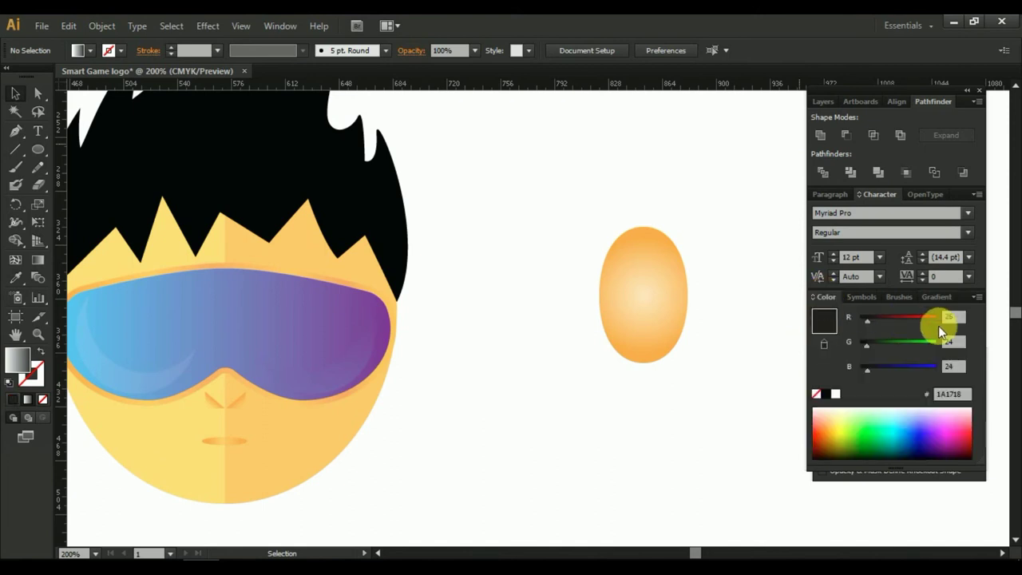
click(656, 312)
click(826, 393)
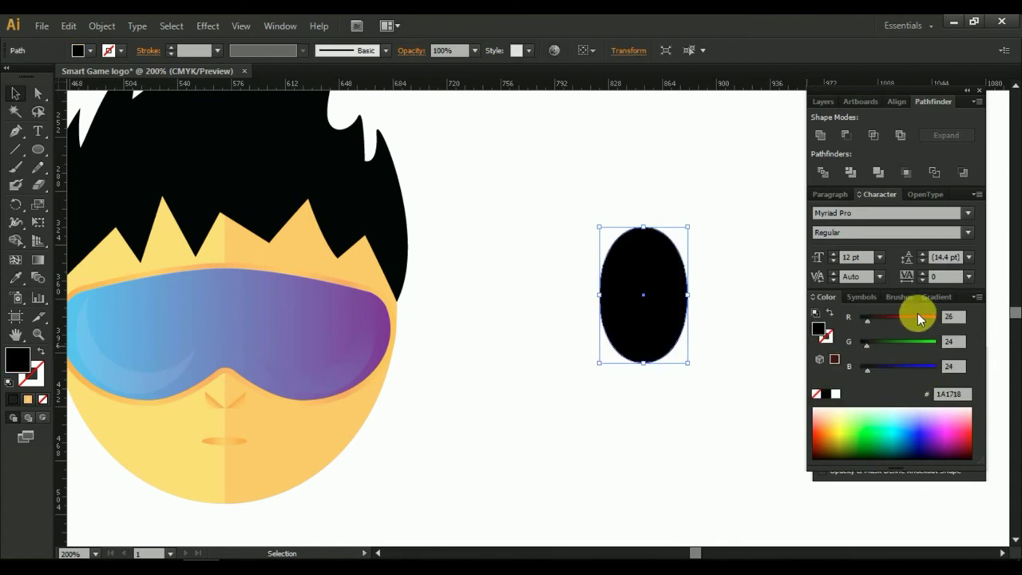
Reapply the gradient with a near-black outer colour and set its type to linear.
click(930, 299)
click(822, 319)
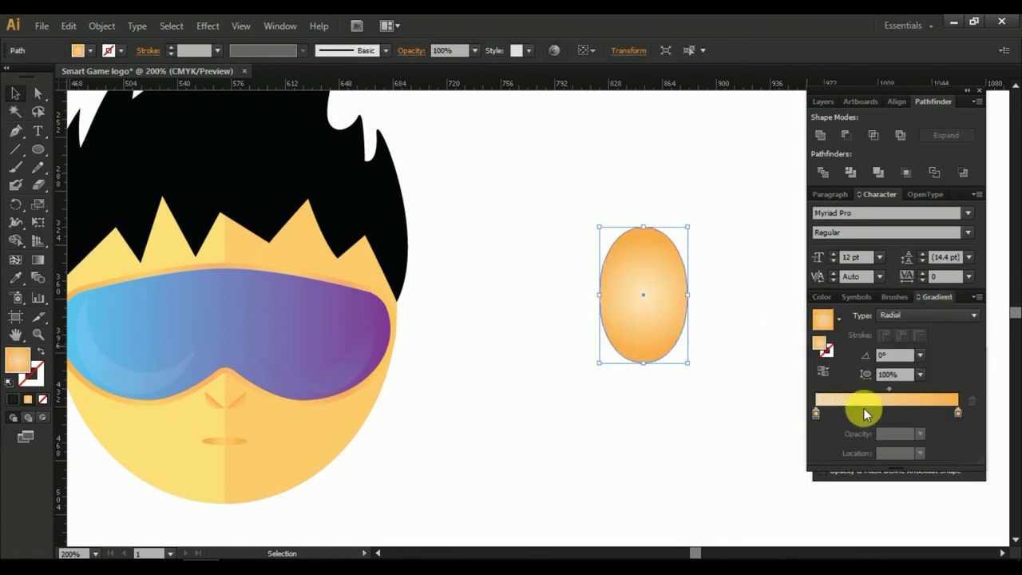
click(823, 297)
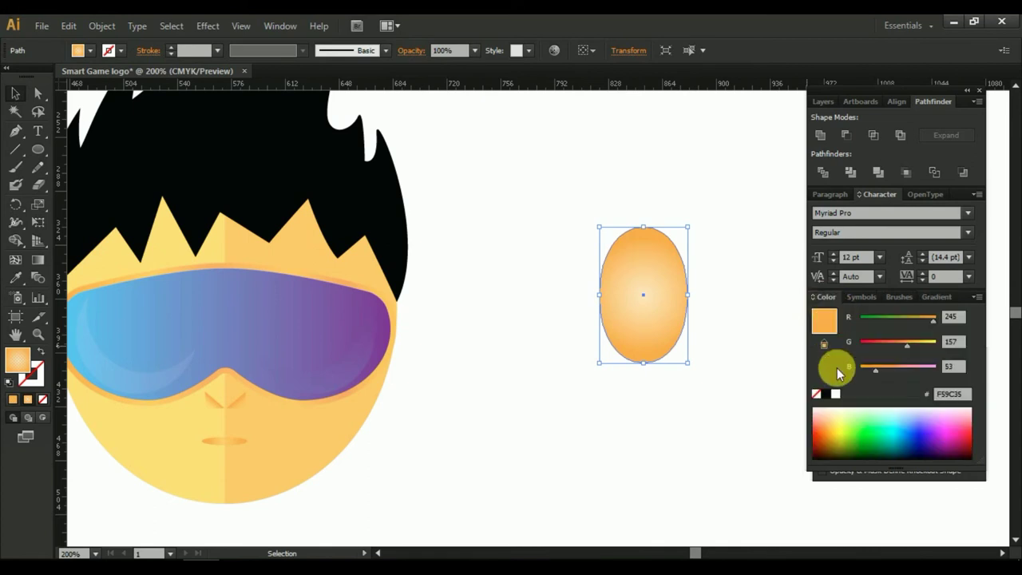
click(834, 394)
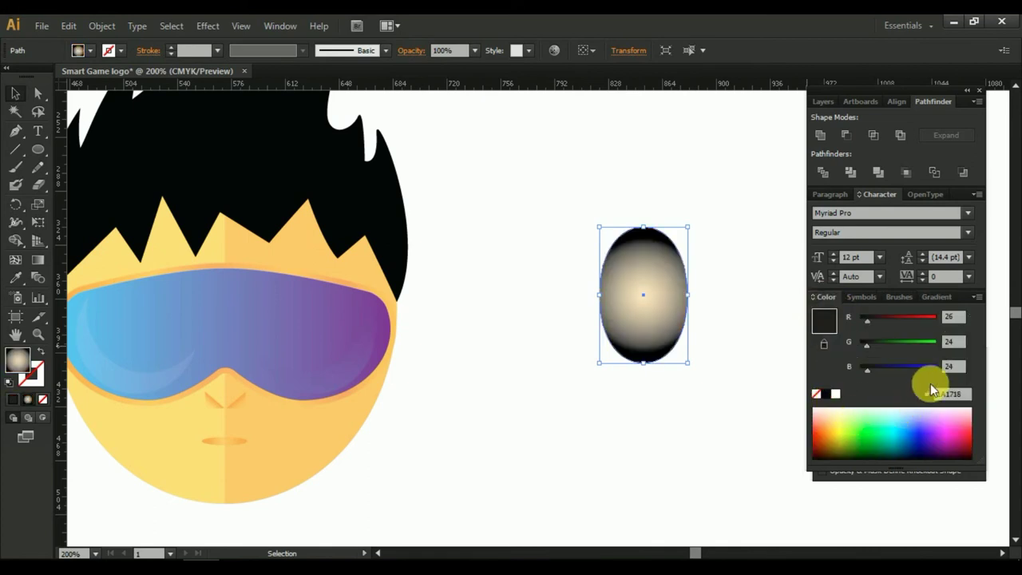
click(932, 300)
click(913, 315)
click(909, 331)
Darken the left stop, then move the new stop to 0% at 80% opacity.
click(816, 413)
click(820, 297)
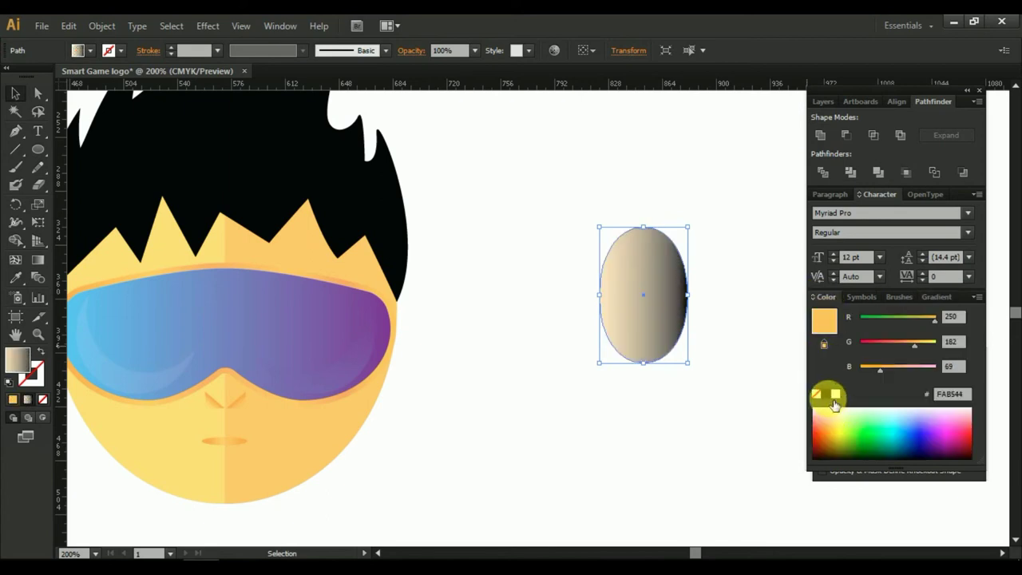
click(833, 403)
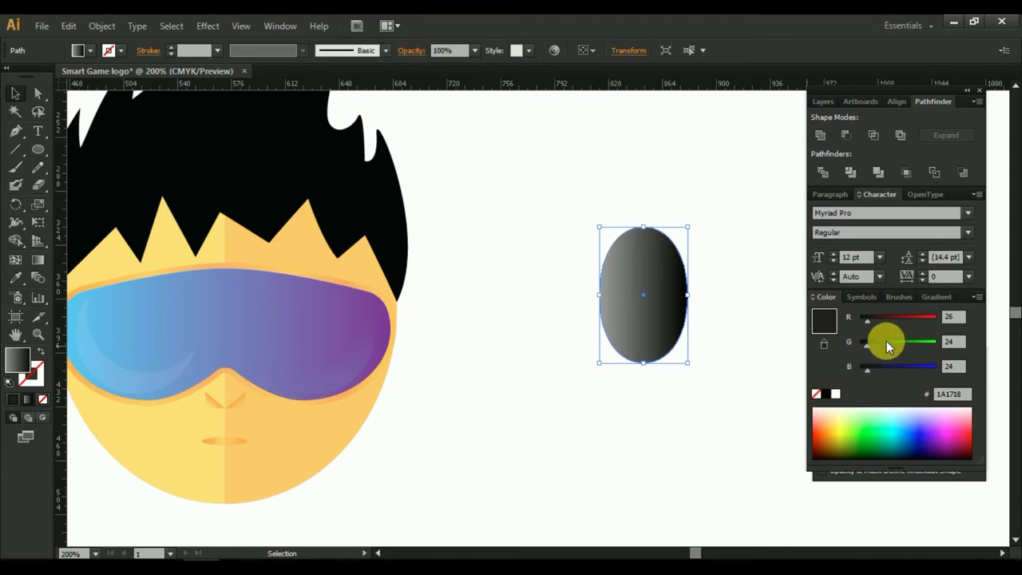
click(937, 297)
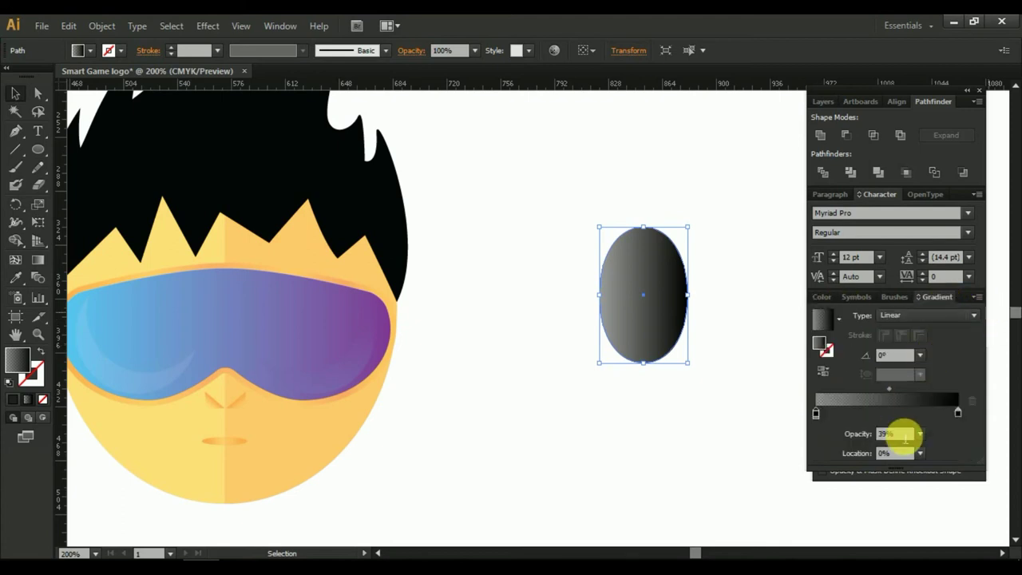
drag(889, 391, 861, 389)
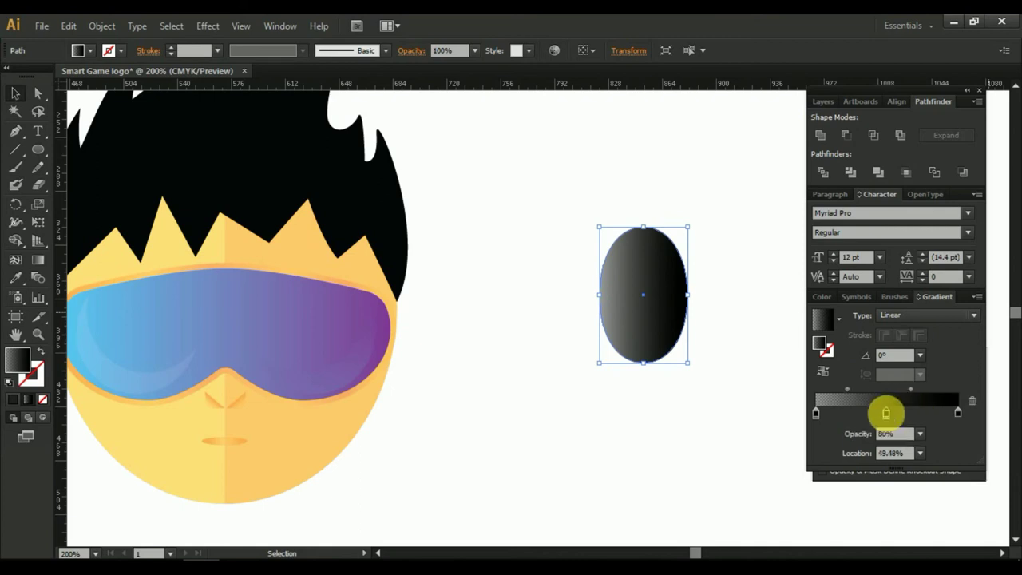
drag(816, 414, 820, 455)
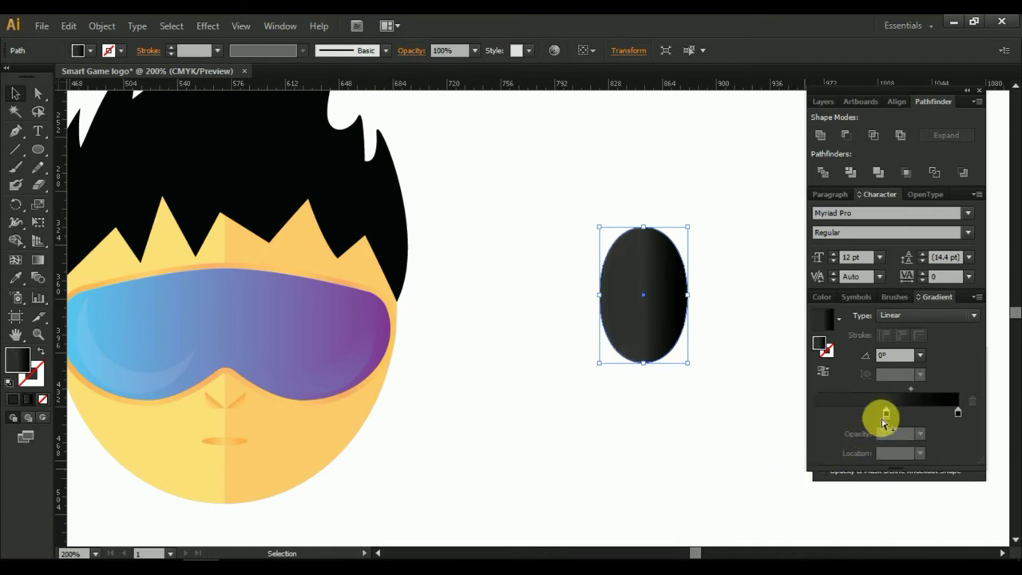
drag(887, 417, 814, 413)
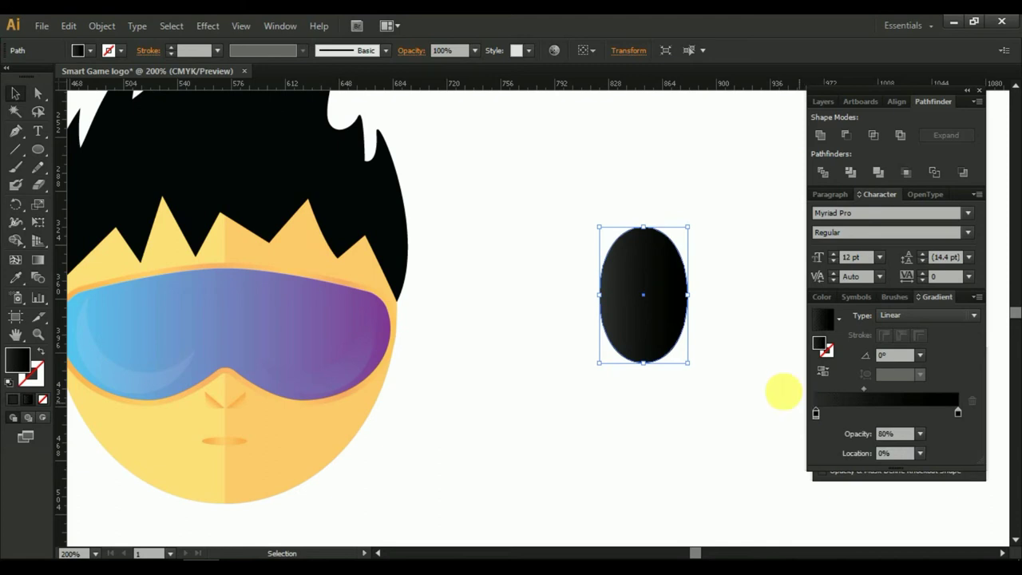
click(737, 296)
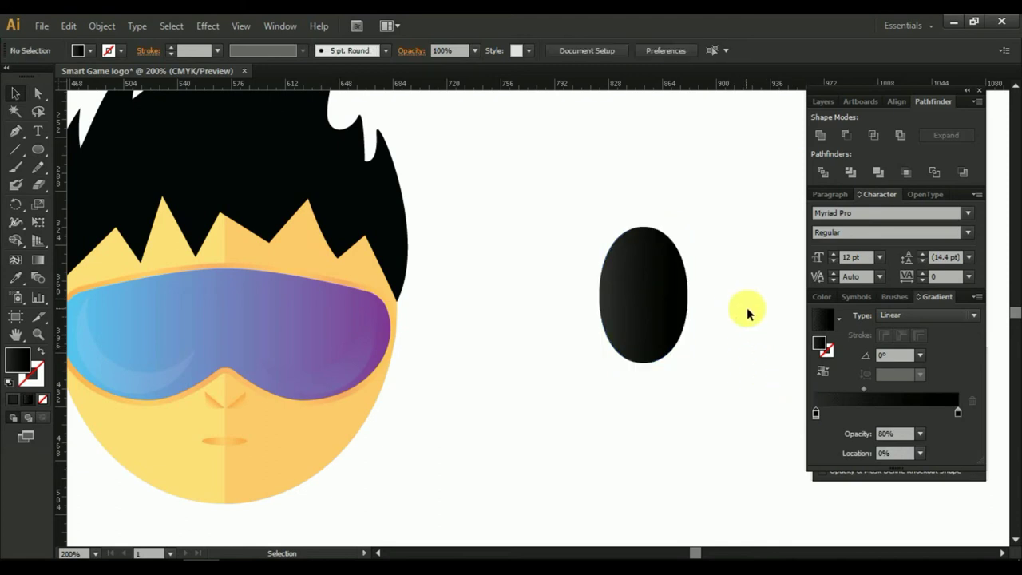
drag(748, 308, 709, 317)
Duplicate the black ellipse slightly to the right so the copy overlaps it.
click(606, 288)
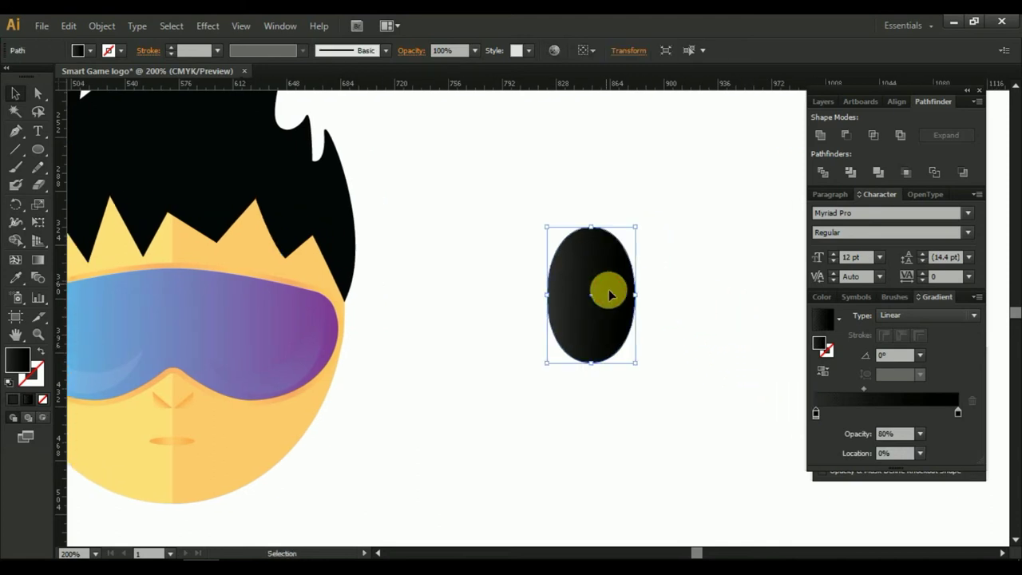
scroll(620, 312, up, 1)
drag(718, 313, 693, 333)
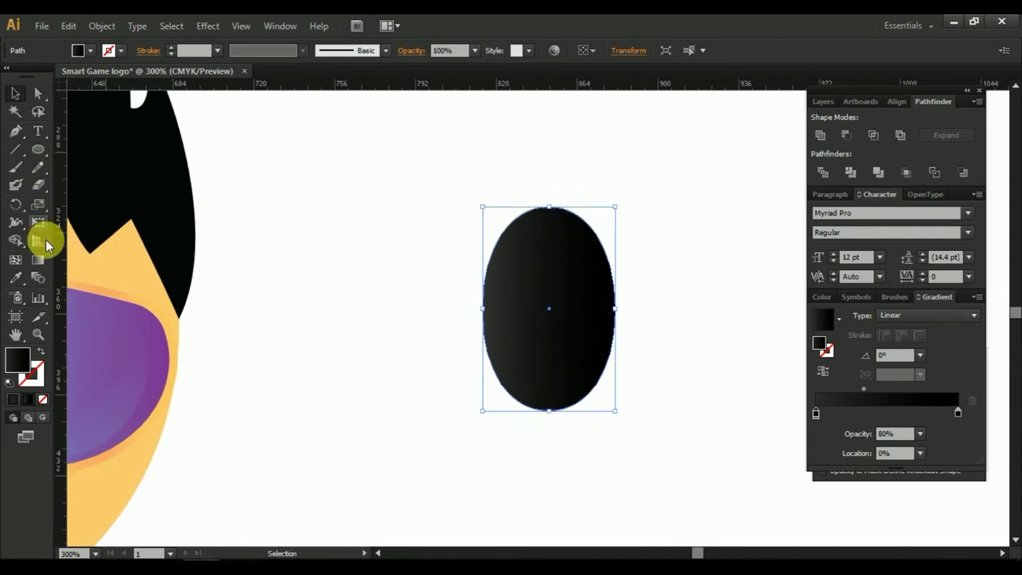
click(38, 150)
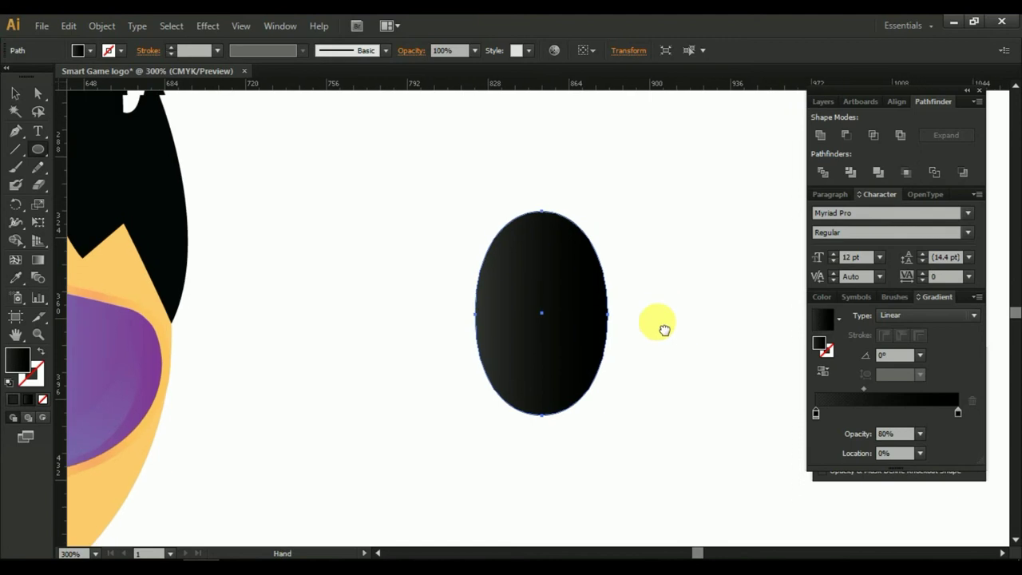
drag(662, 328, 630, 353)
click(16, 95)
mouse_move(513, 335)
mouse_down()
mouse_move(547, 336)
mouse_move(549, 346)
mouse_up()
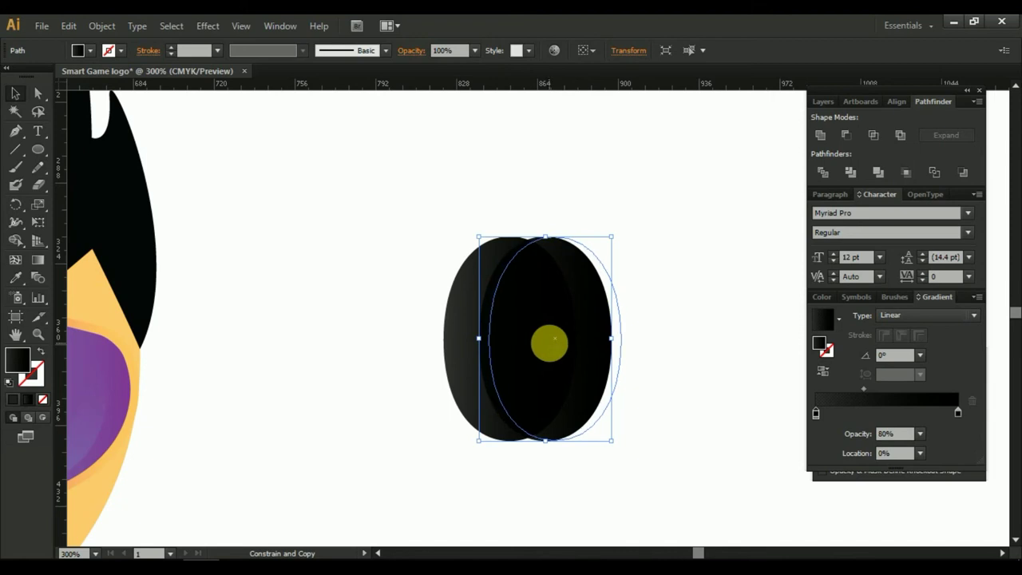
drag(549, 342, 549, 342)
Merge the left crescent into the middle region with the Shape Builder tool.
drag(435, 171, 559, 406)
click(16, 239)
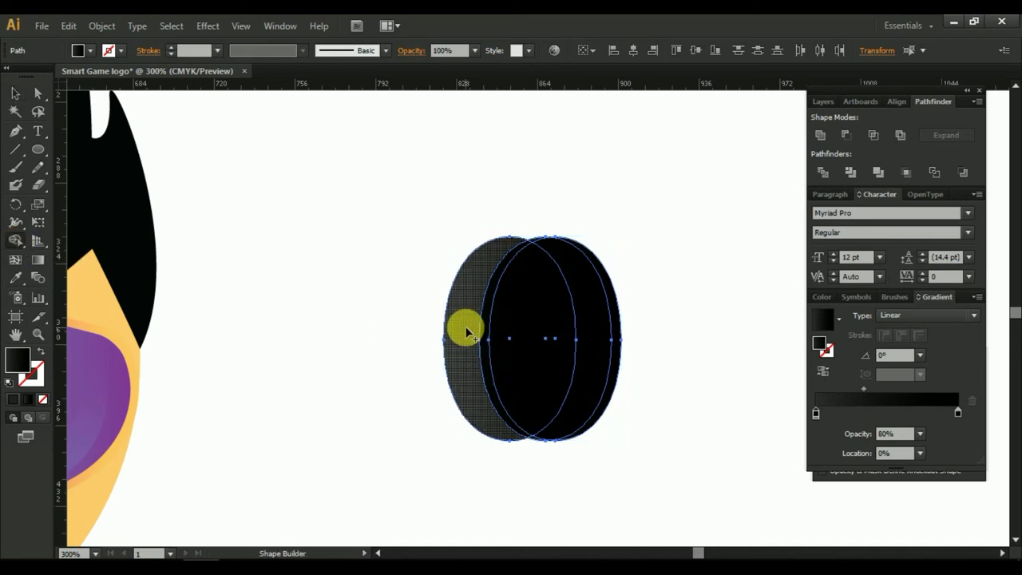
drag(467, 331, 518, 326)
click(14, 93)
Delete the leftover right ellipse and select the thin crescent path.
drag(692, 361, 588, 275)
click(598, 305)
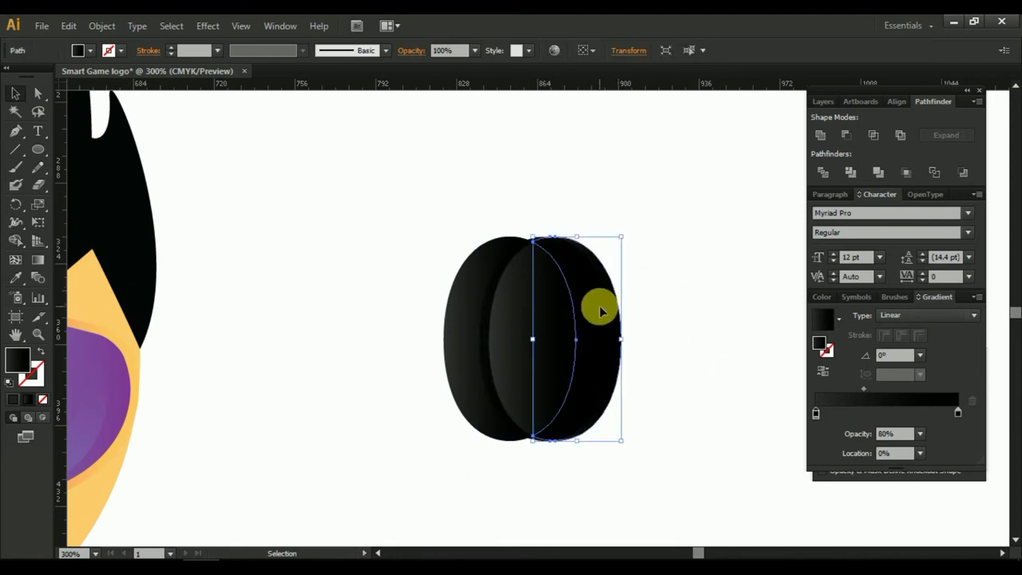
shift+click(599, 308)
click(597, 320)
key(Delete)
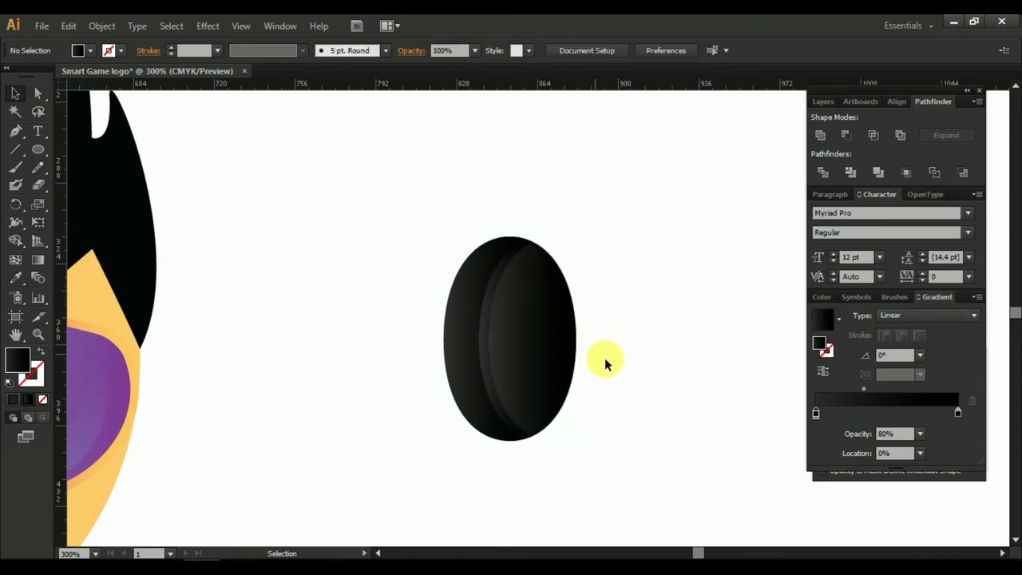
click(509, 339)
click(655, 356)
key(a)
click(580, 361)
key(v)
drag(447, 349, 445, 349)
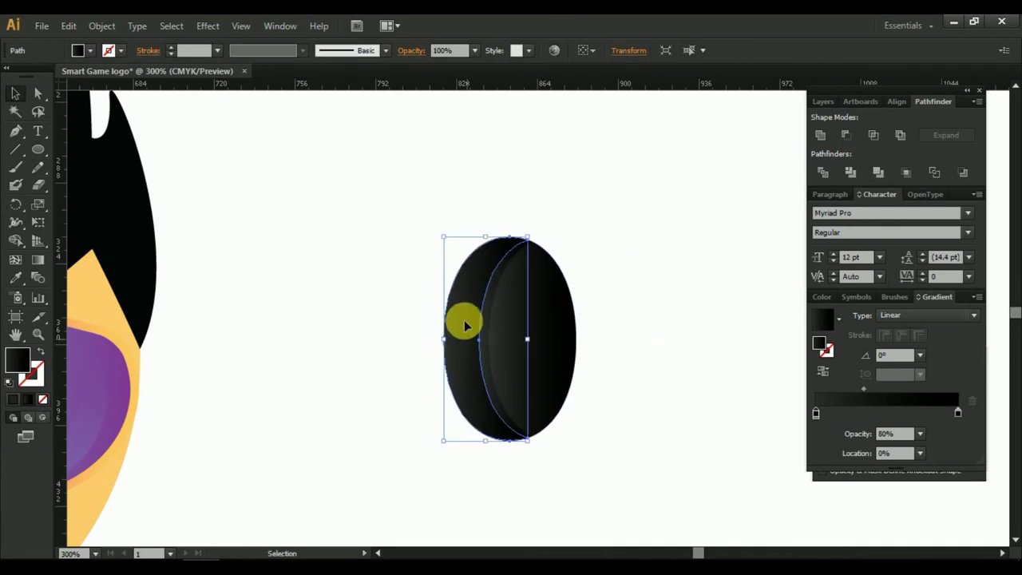
Fill the crescent strip with the goggles' orange rim colour using the Eyedropper.
click(16, 278)
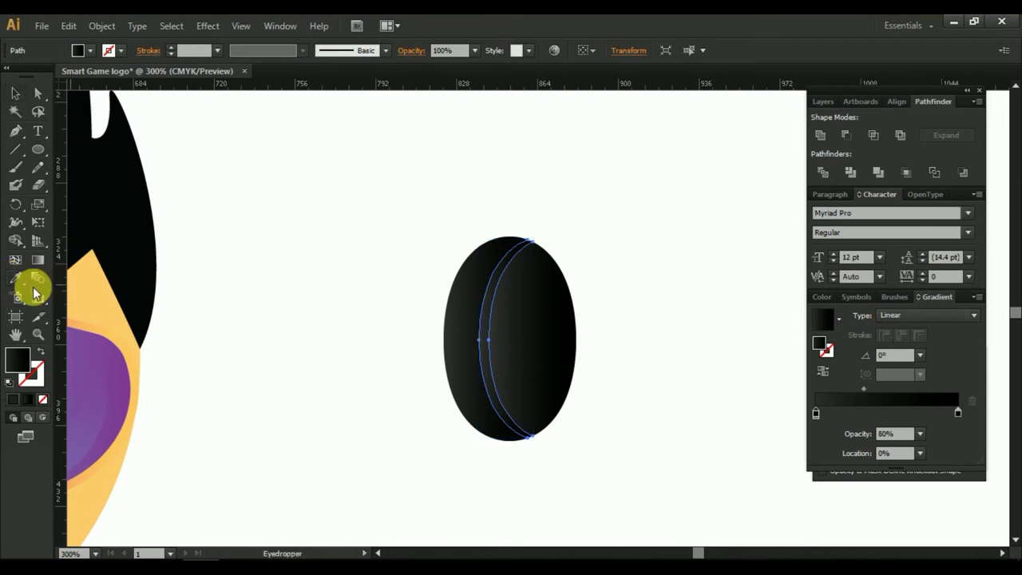
scroll(203, 390, down, 2)
drag(201, 388, 326, 354)
scroll(319, 360, up, 3)
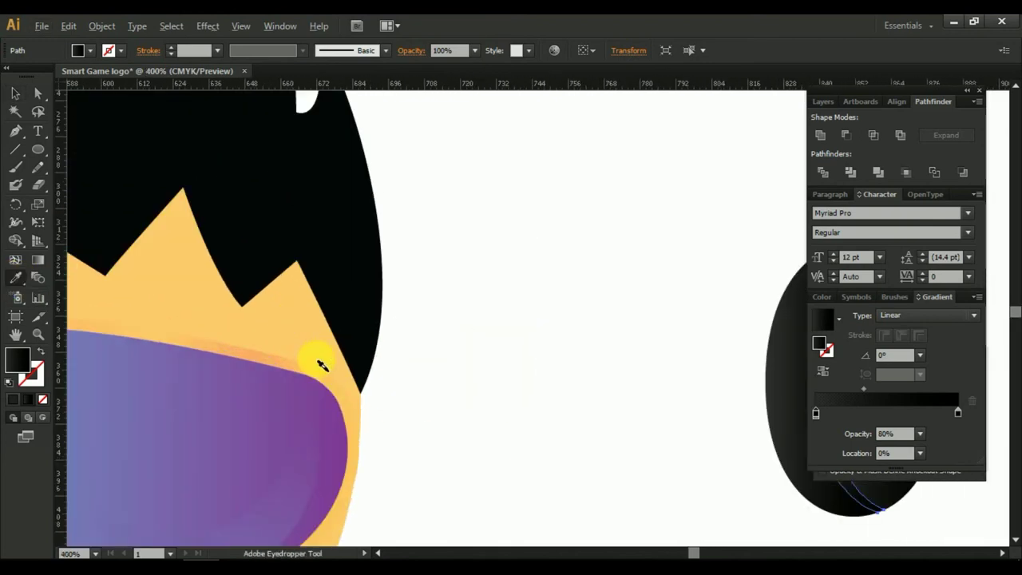
scroll(301, 382, up, 1)
click(301, 382)
scroll(301, 376, down, 1)
scroll(301, 377, down, 2)
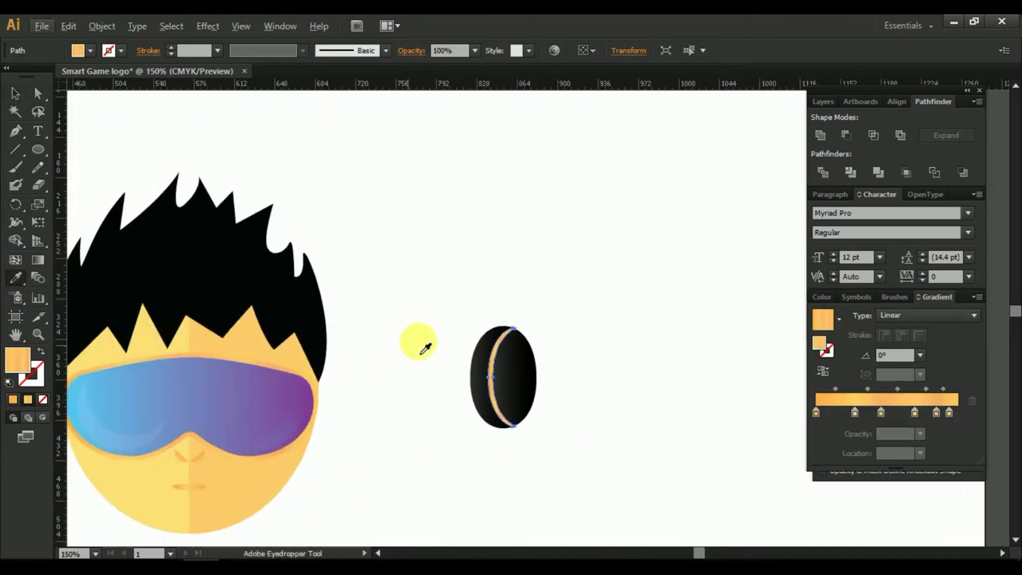
click(15, 92)
click(532, 280)
Reverse the gradient direction on both the right and left ellipse halves.
scroll(534, 283, up, 2)
drag(566, 353, 553, 287)
click(452, 344)
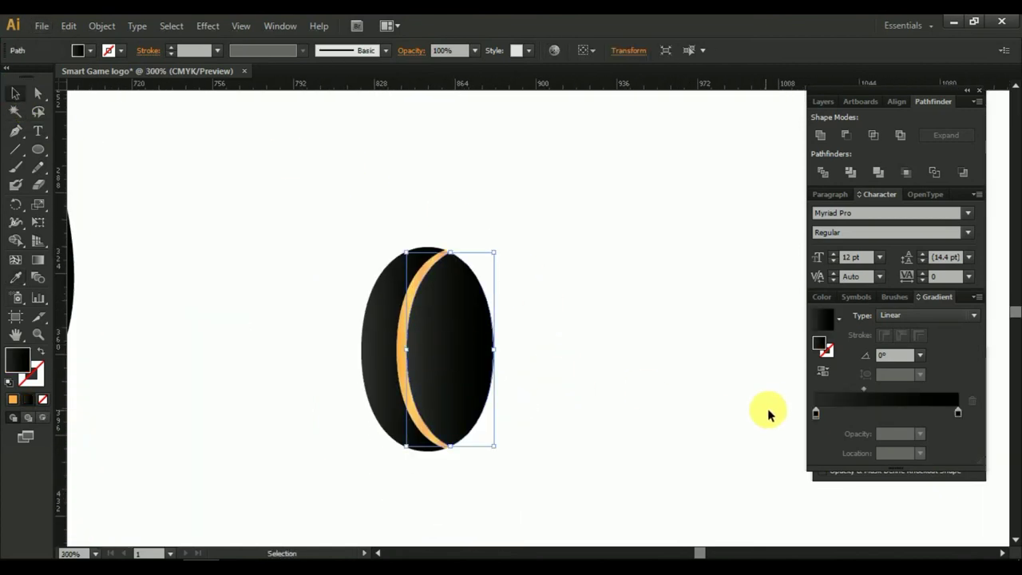
click(823, 372)
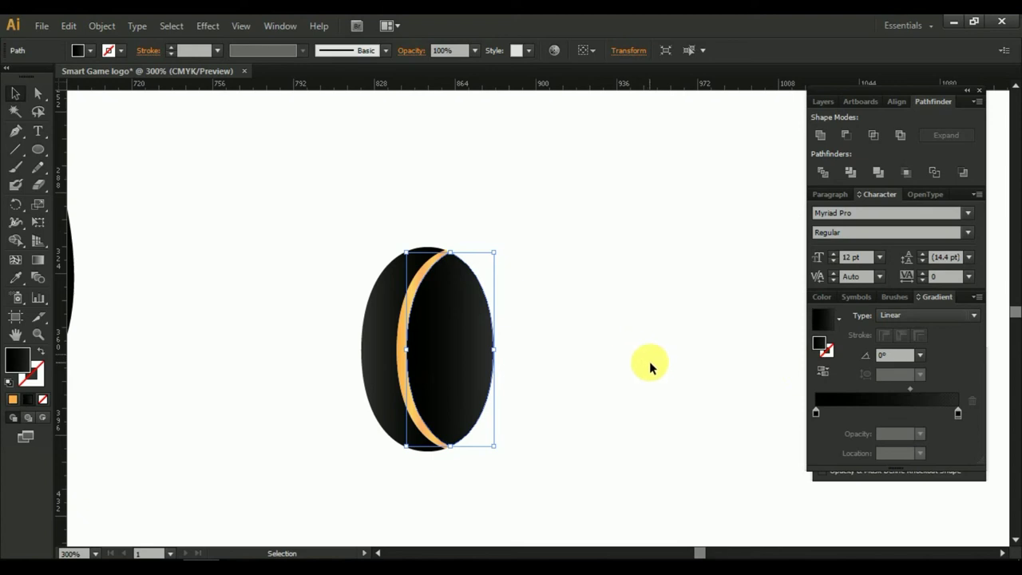
click(375, 345)
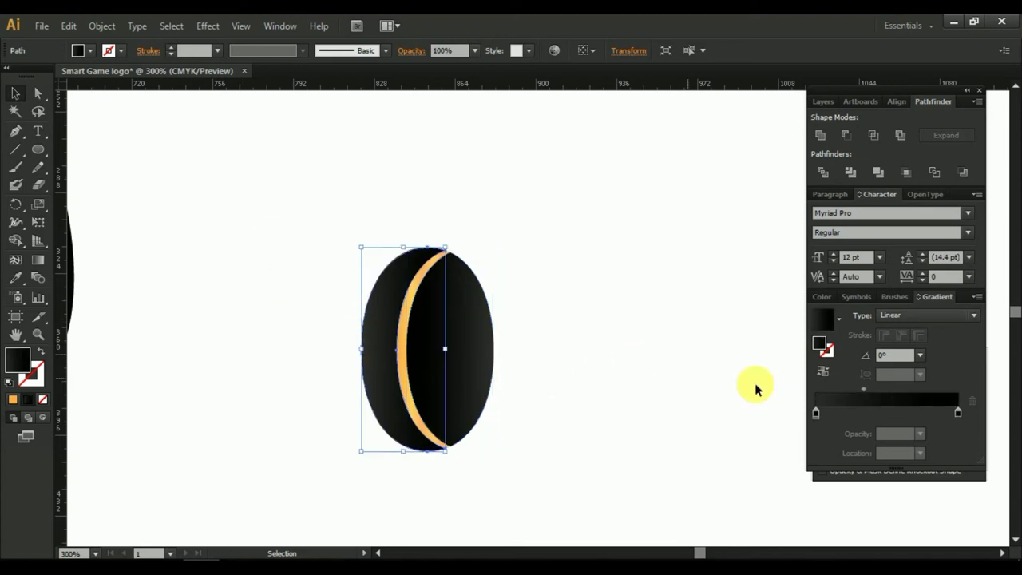
click(823, 373)
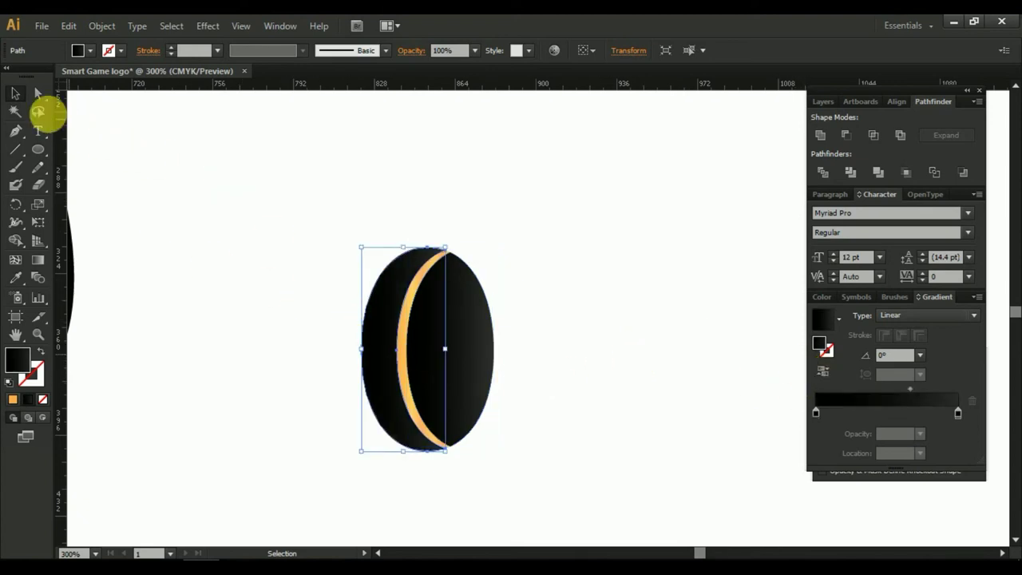
click(289, 162)
Group all the earphone pieces and drag a copy out to the right.
scroll(563, 353, down, 1)
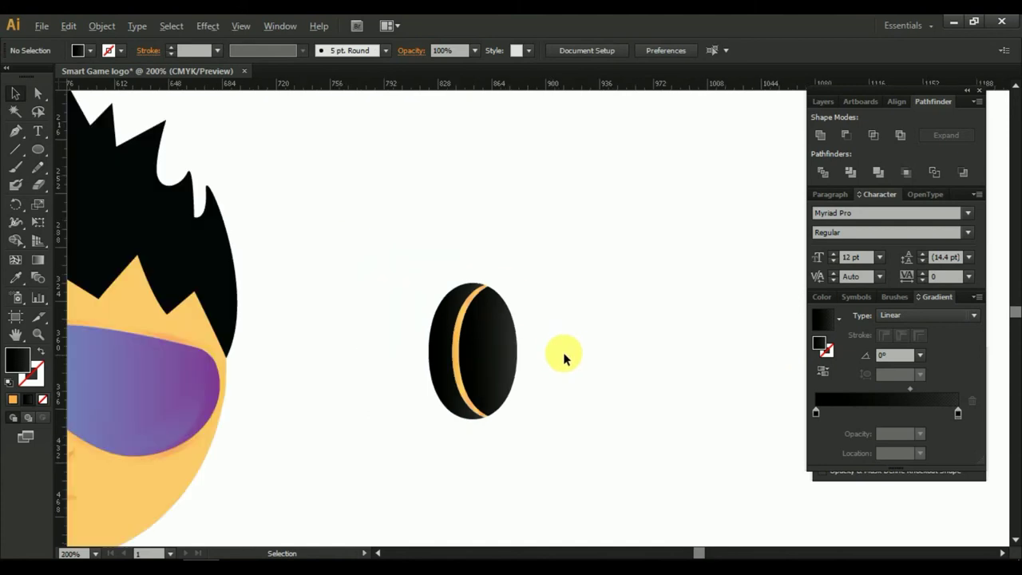
scroll(563, 352, down, 2)
scroll(563, 352, up, 3)
drag(327, 241, 532, 380)
right_click(450, 330)
click(488, 383)
click(526, 381)
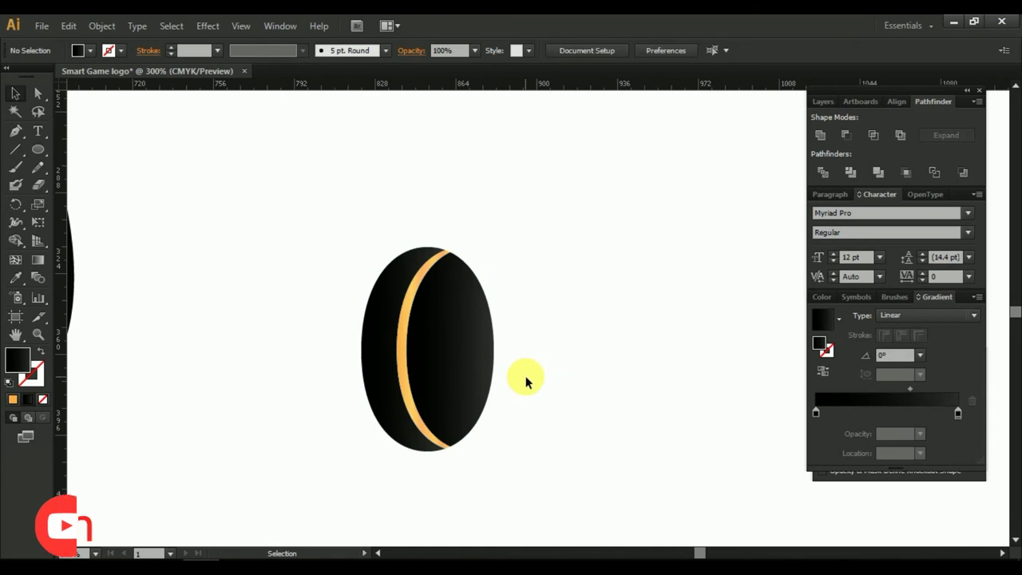
scroll(527, 382, down, 2)
drag(489, 368, 659, 373)
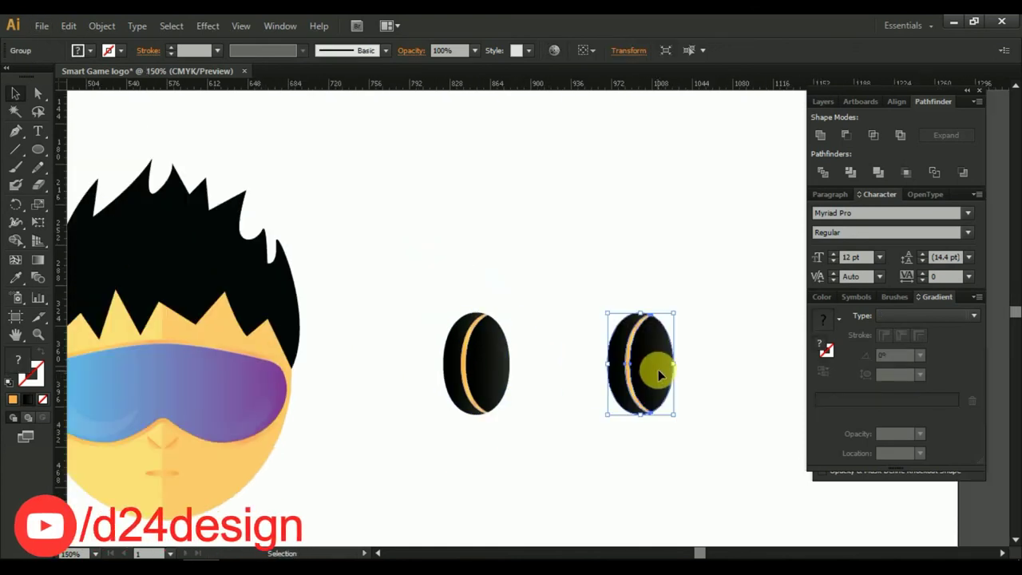
Delete the duplicate earphone and slide the original against the goggles' left edge.
key(Delete)
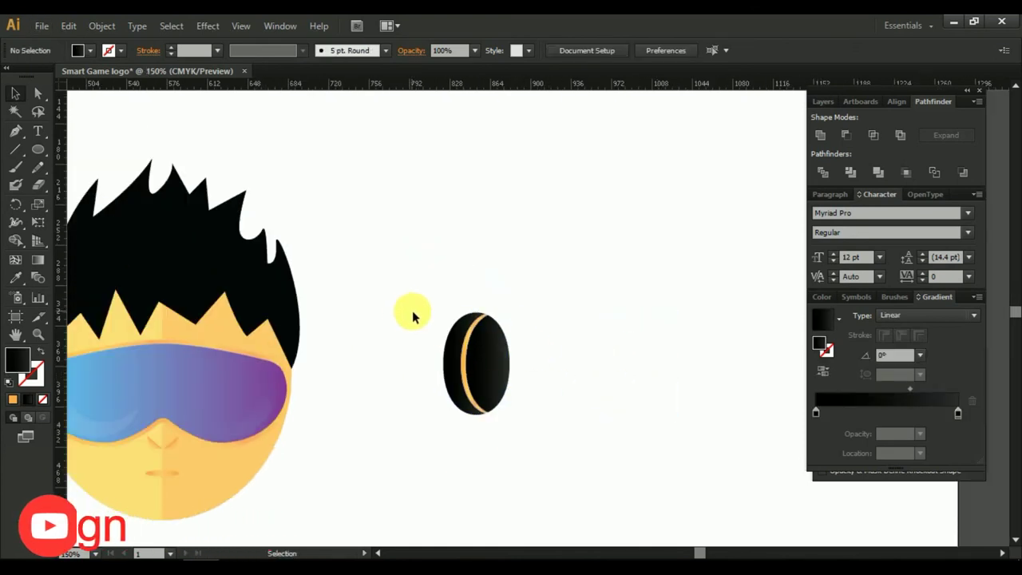
mouse_move(484, 386)
mouse_down()
mouse_move(731, 379)
mouse_move(267, 374)
mouse_up()
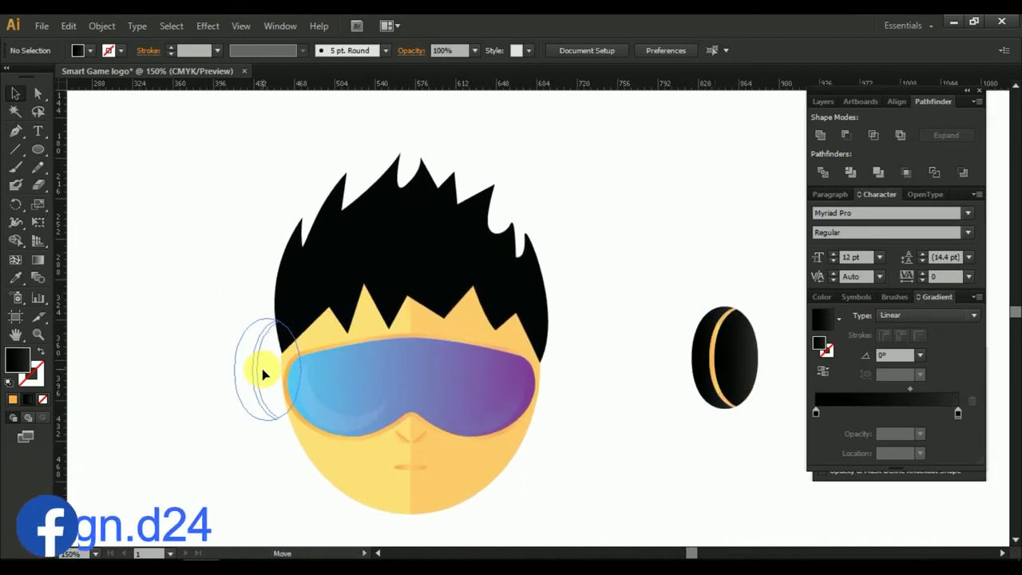
drag(267, 374, 200, 364)
scroll(258, 411, up, 1)
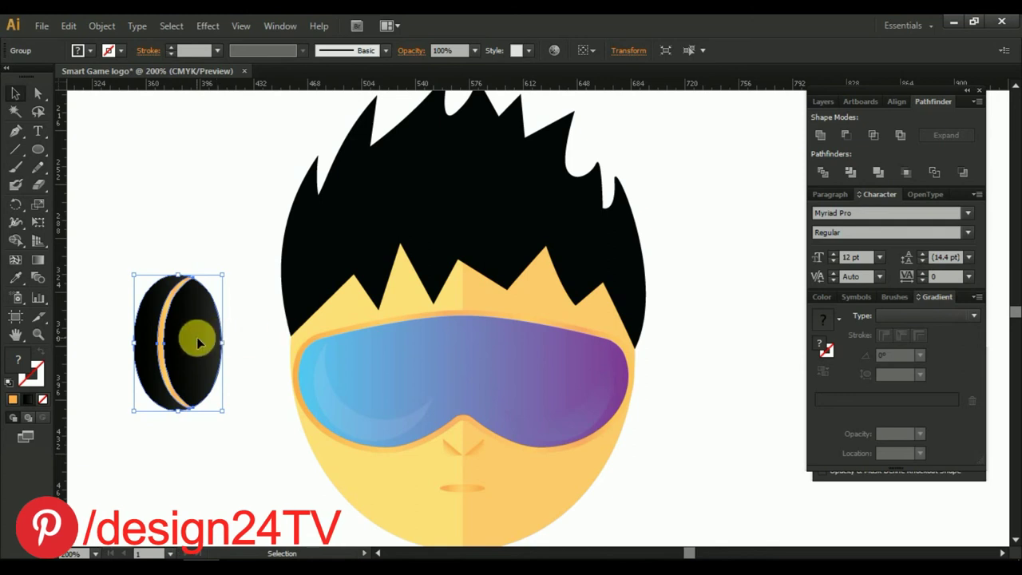
drag(185, 364, 288, 364)
mouse_move(289, 364)
mouse_down()
mouse_move(342, 392)
mouse_move(247, 357)
mouse_move(320, 379)
mouse_move(221, 368)
mouse_up()
scroll(255, 364, up, 1)
scroll(261, 369, up, 1)
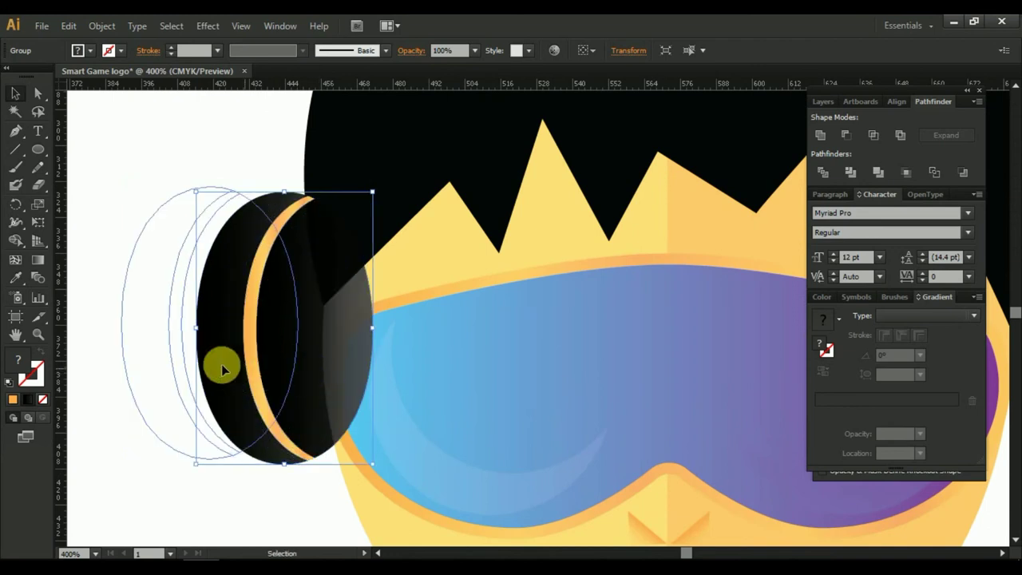
Inside the earphone group, make the gradient's right stop fully opaque.
double_click(238, 287)
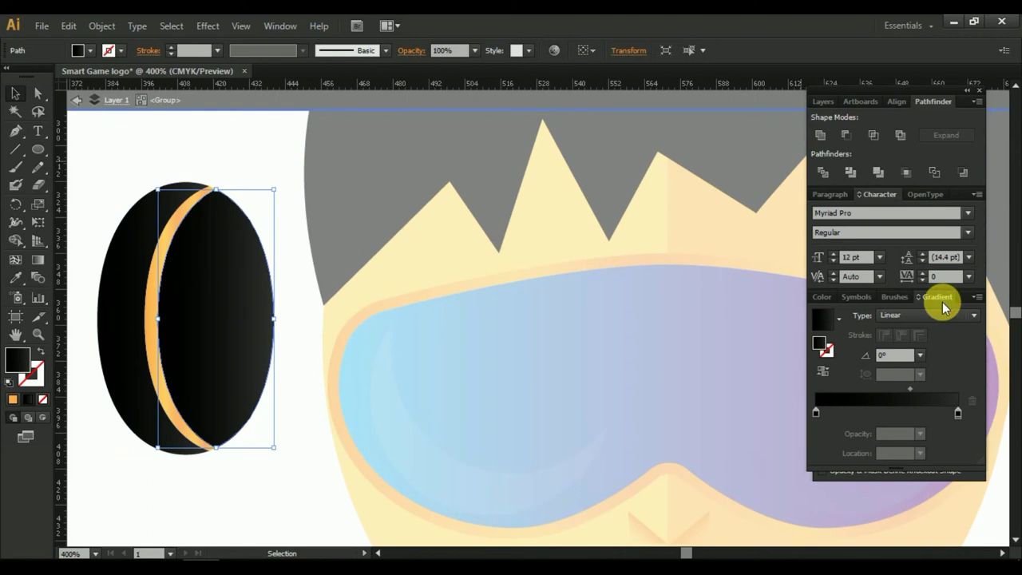
click(956, 413)
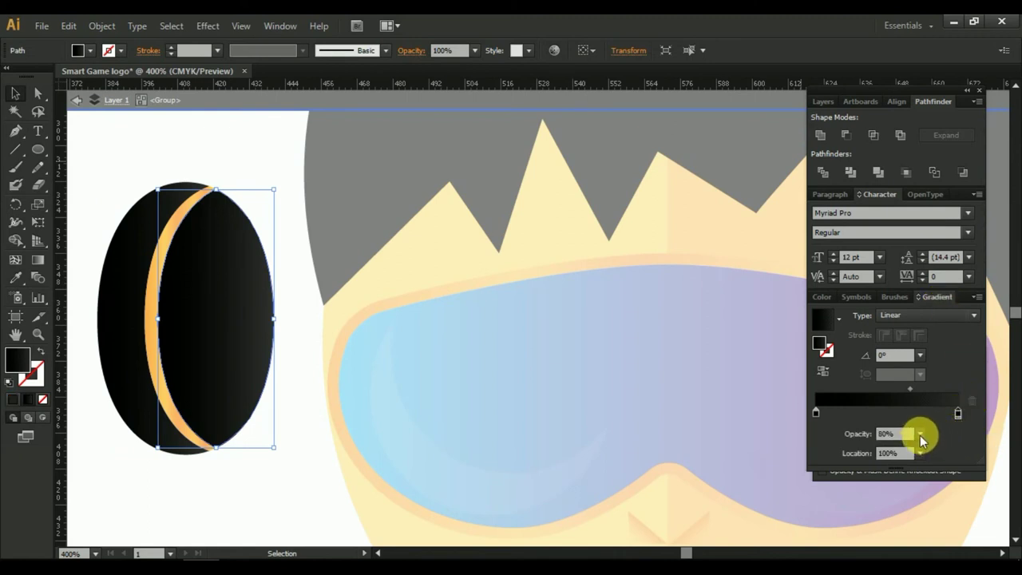
click(920, 434)
click(938, 424)
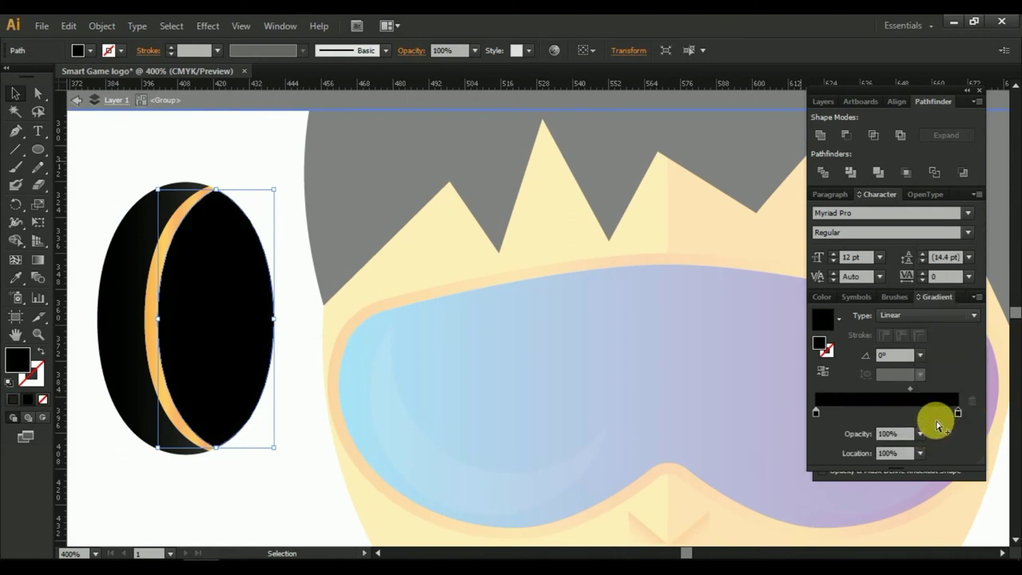
click(815, 412)
Make the left ellipse piece's right gradient stop fully opaque, and set a stop to near-black.
click(144, 406)
click(959, 413)
click(920, 435)
click(930, 418)
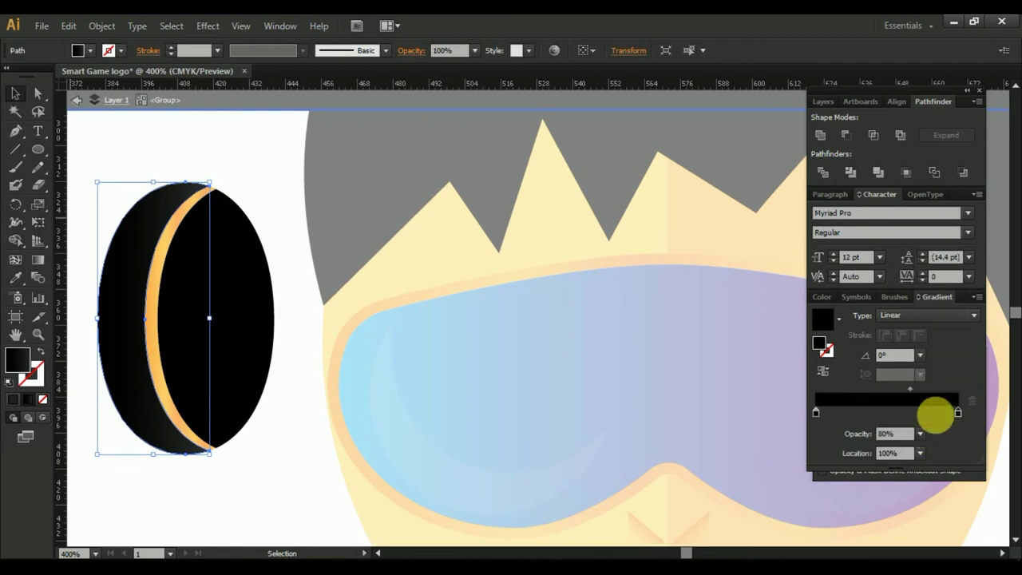
click(240, 492)
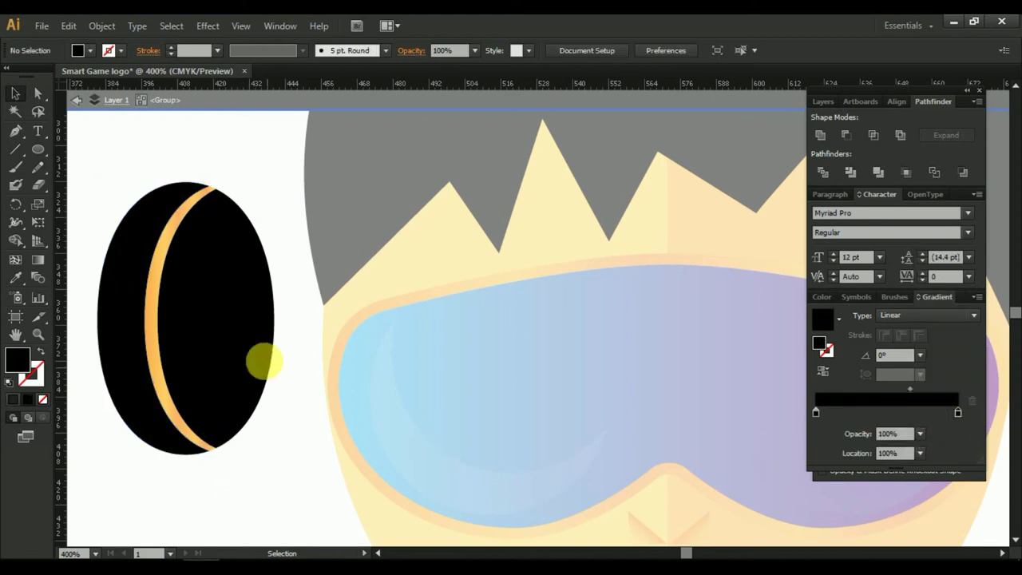
double_click(816, 411)
drag(903, 332, 904, 328)
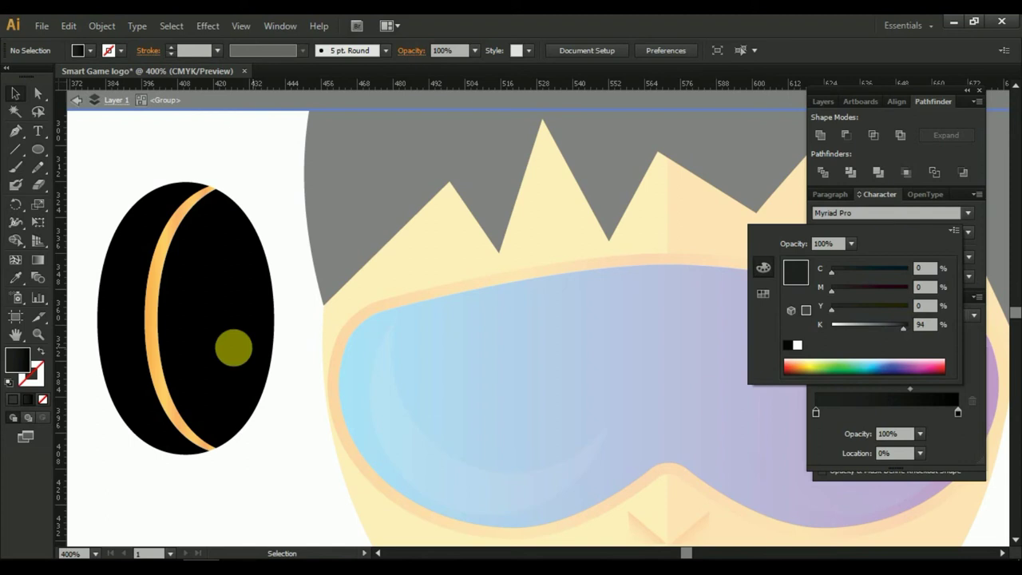
Lighten the left crescent's left gradient stop to dark grey, 93% black.
click(129, 347)
click(128, 348)
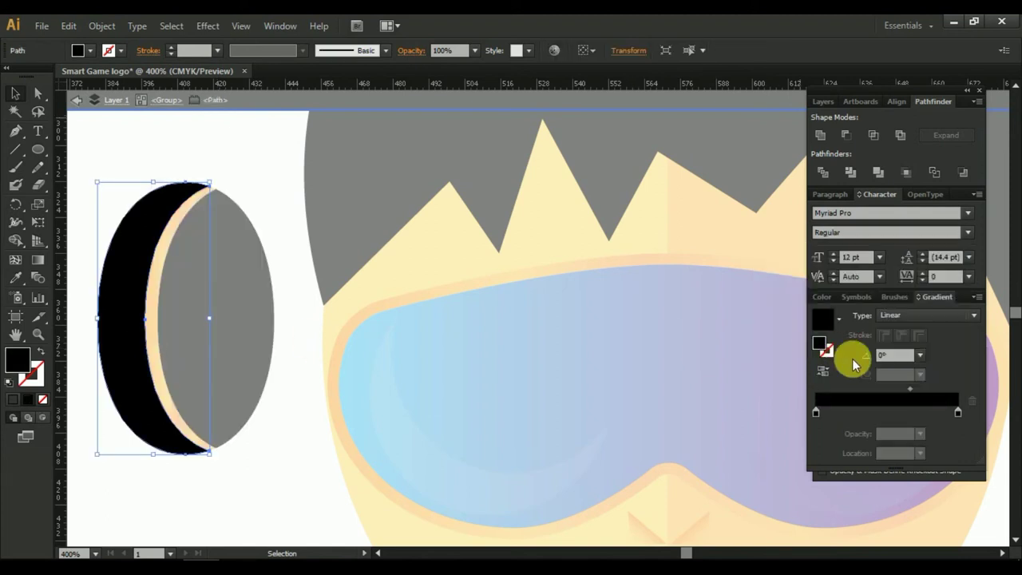
double_click(815, 413)
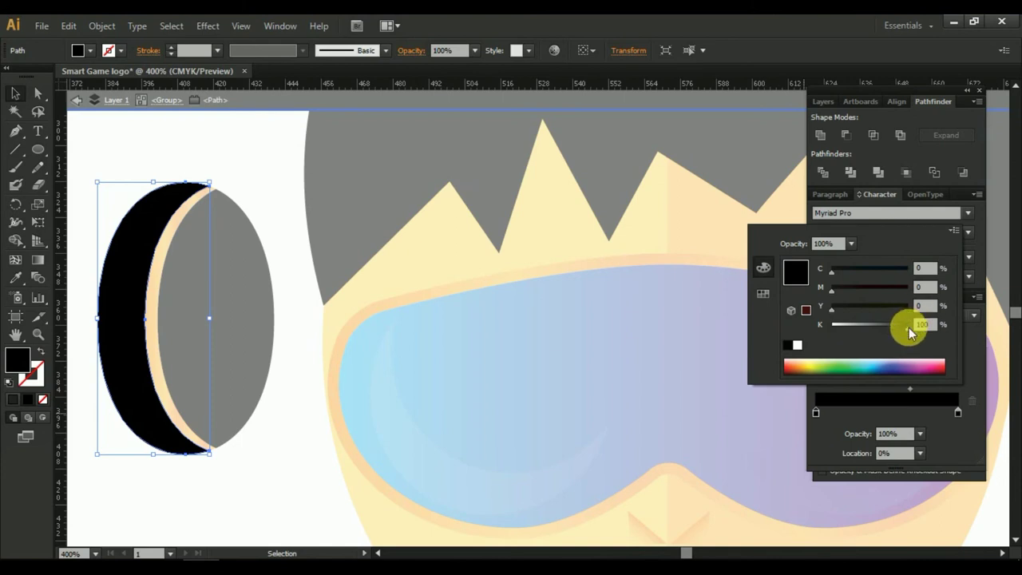
drag(908, 327, 902, 328)
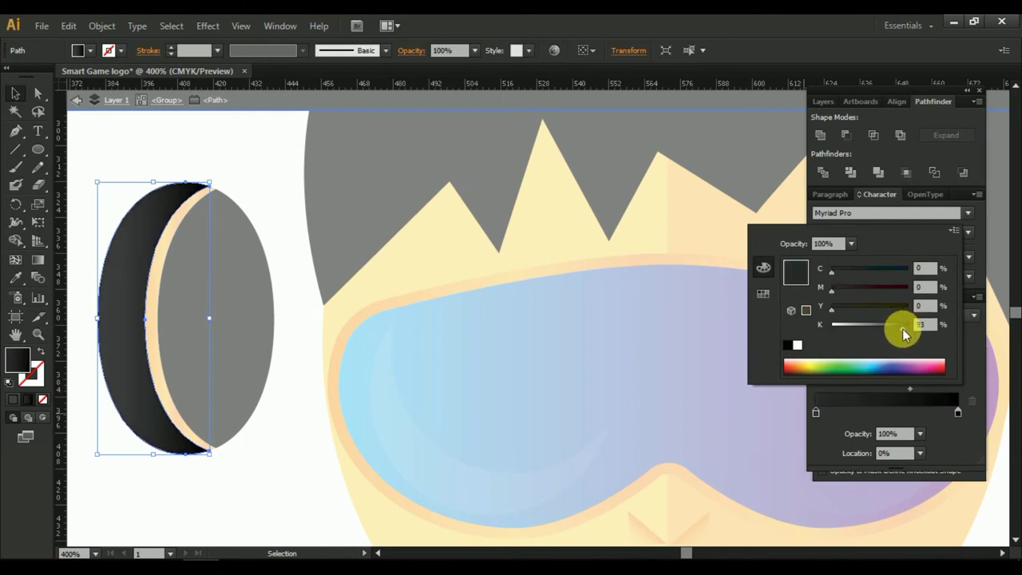
click(267, 438)
click(153, 152)
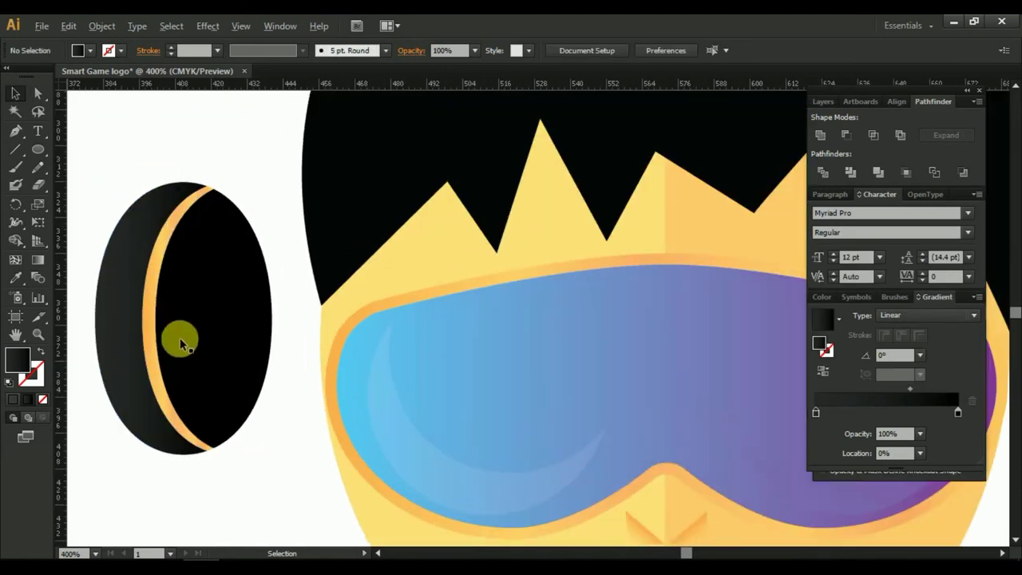
click(200, 329)
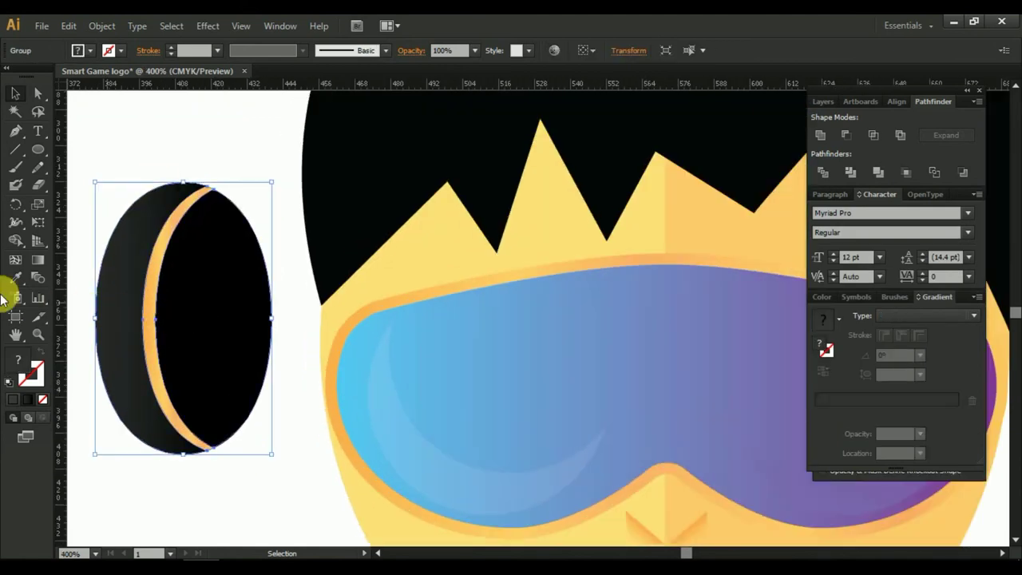
Eyedropper the outer crescent's black gradient onto the inner oval and reverse it.
click(37, 92)
click(155, 114)
click(212, 272)
click(120, 274)
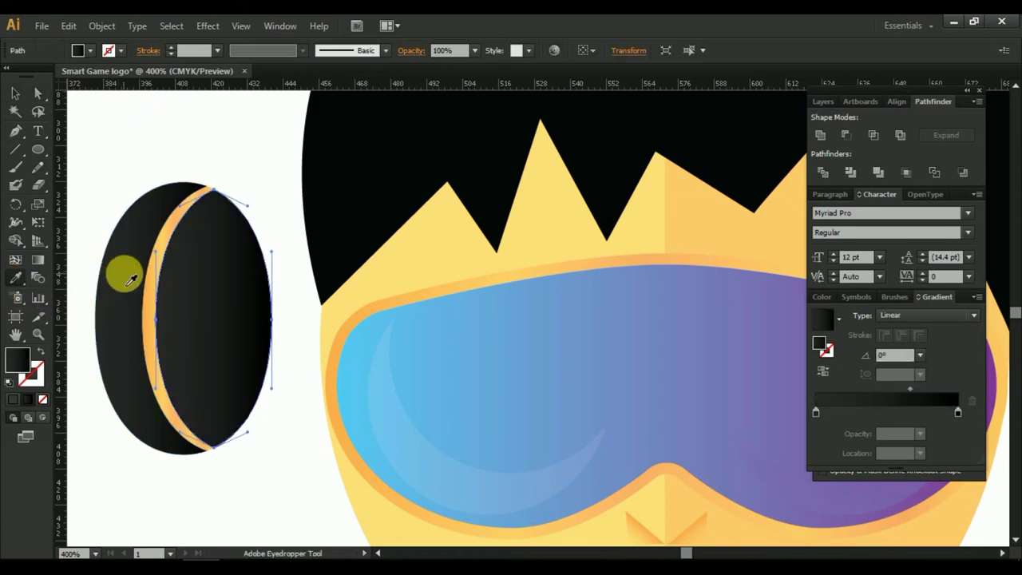
click(823, 372)
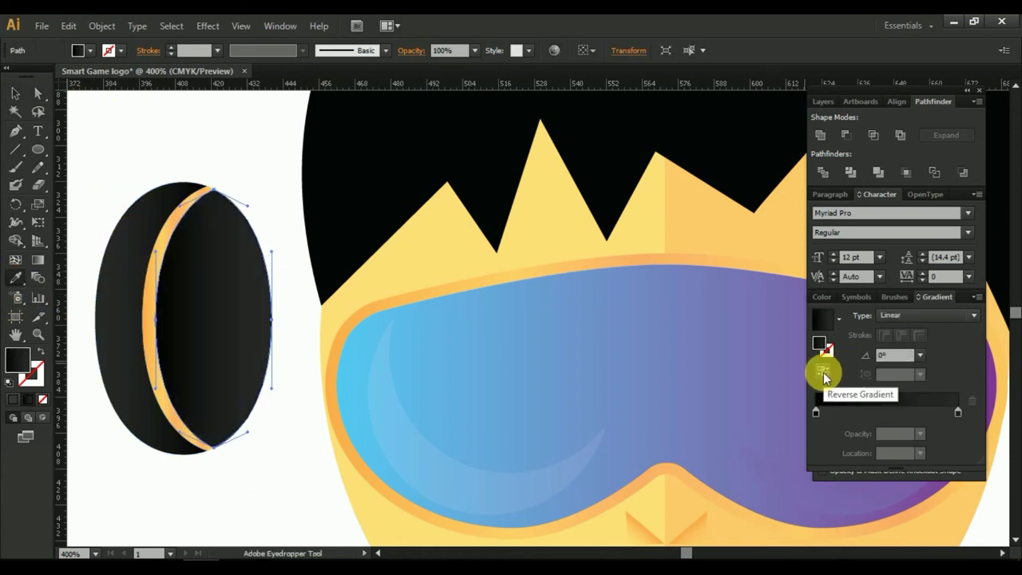
click(16, 93)
click(84, 184)
Reverse the left crescent's gradient, keeping it linear.
click(150, 278)
click(38, 93)
click(144, 209)
click(130, 239)
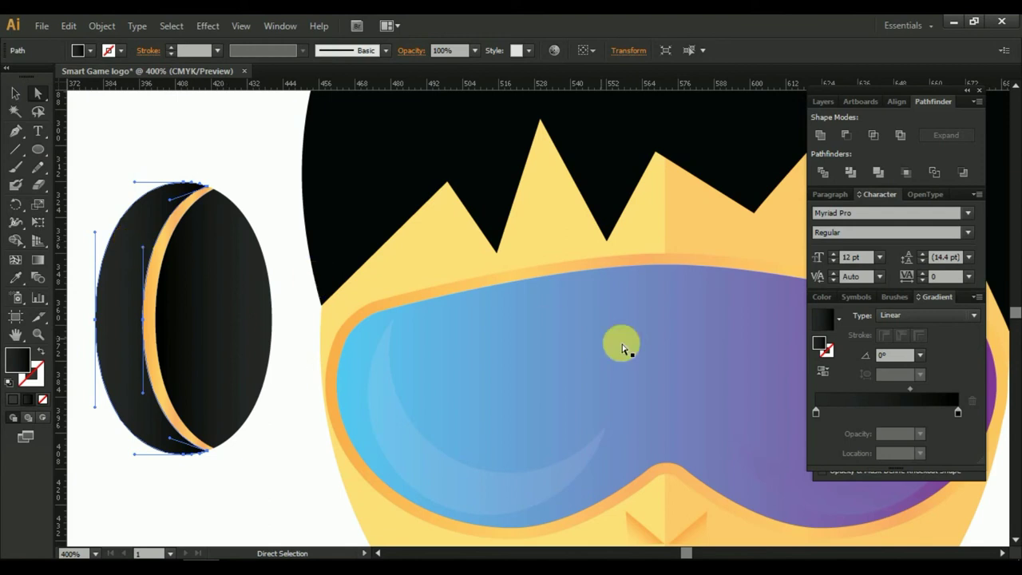
click(826, 377)
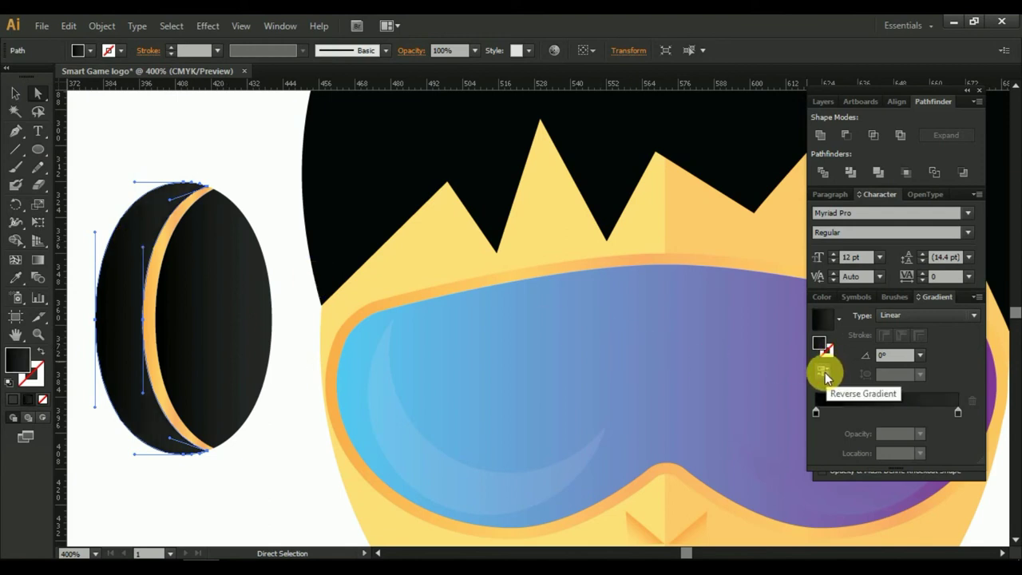
click(900, 314)
click(900, 314)
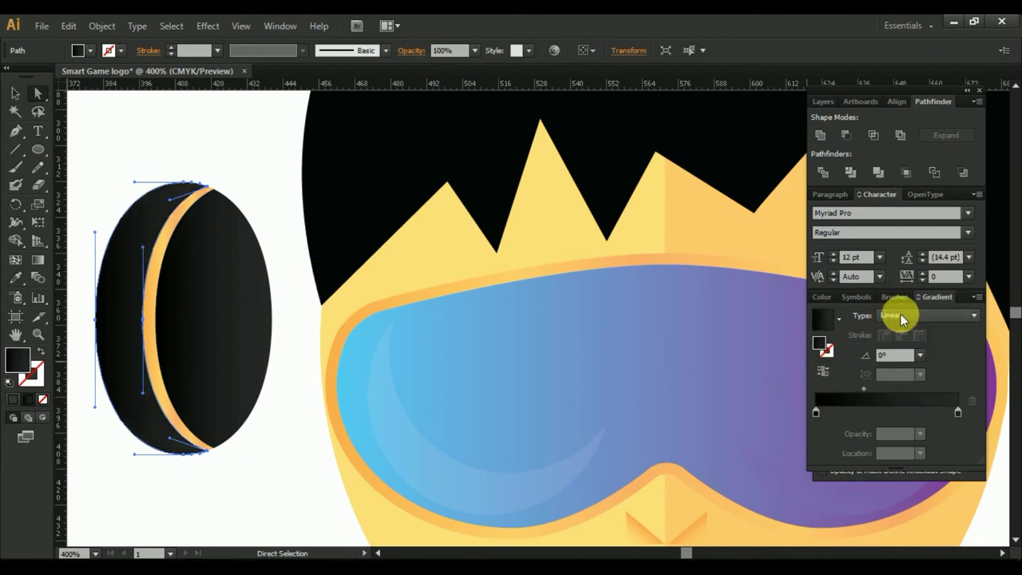
Redraw the left crescent's gradient as a span running leftward, away from the orange strip.
click(37, 260)
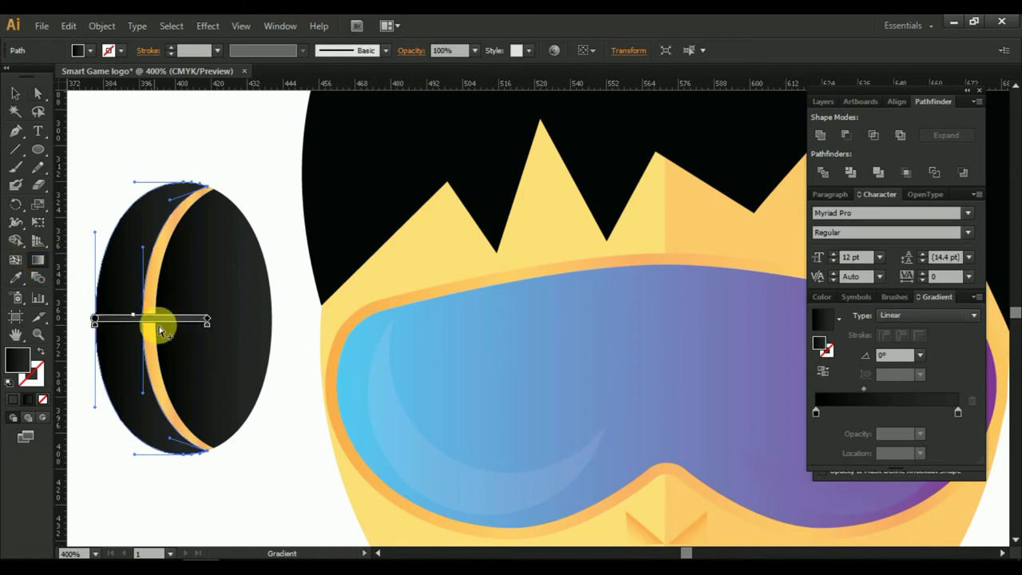
drag(141, 302, 97, 302)
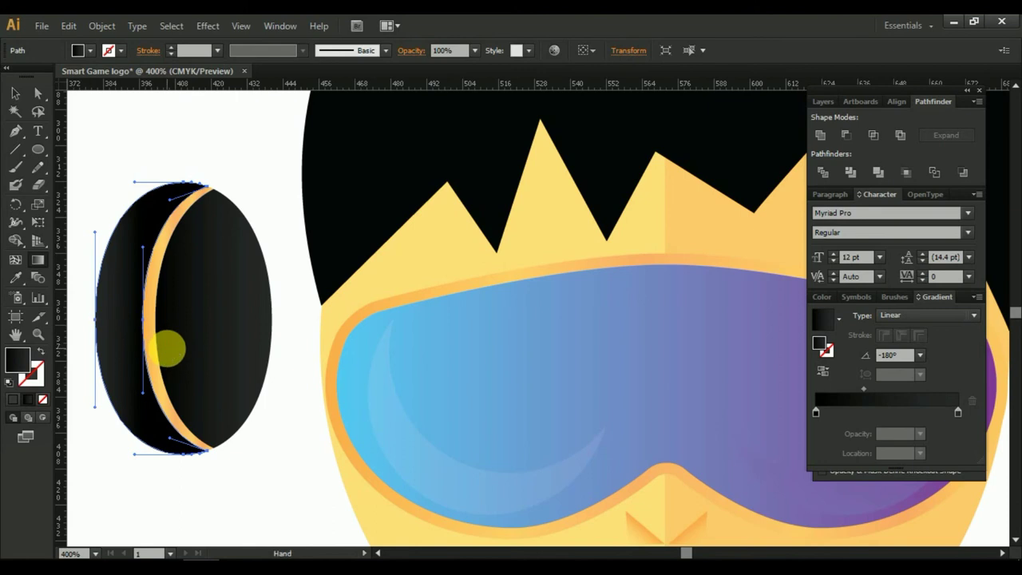
drag(168, 348, 246, 347)
drag(170, 319, 133, 317)
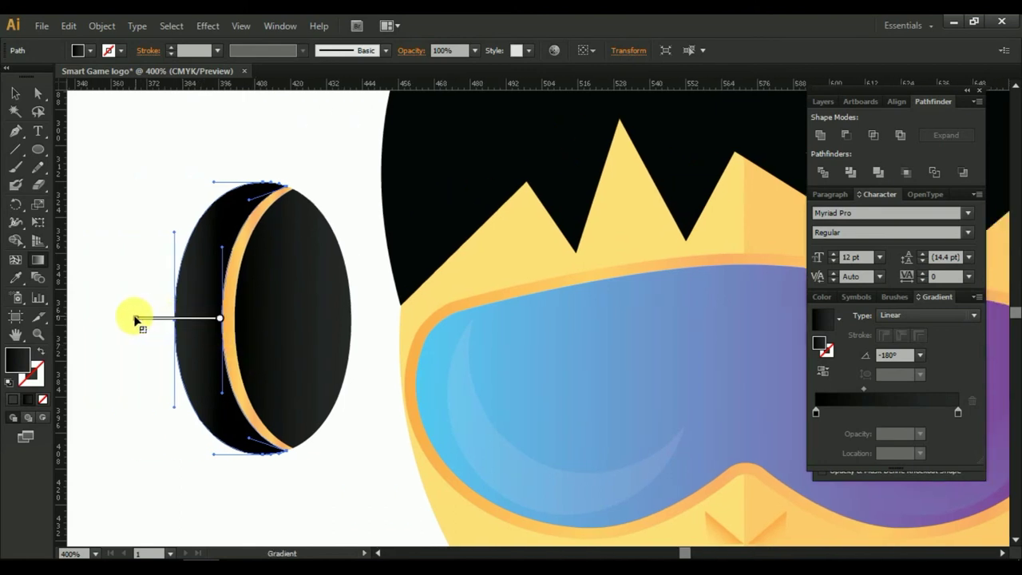
click(15, 94)
click(71, 94)
Shift the inner oval's gradient slightly to the right, then zoom out.
click(267, 269)
click(38, 261)
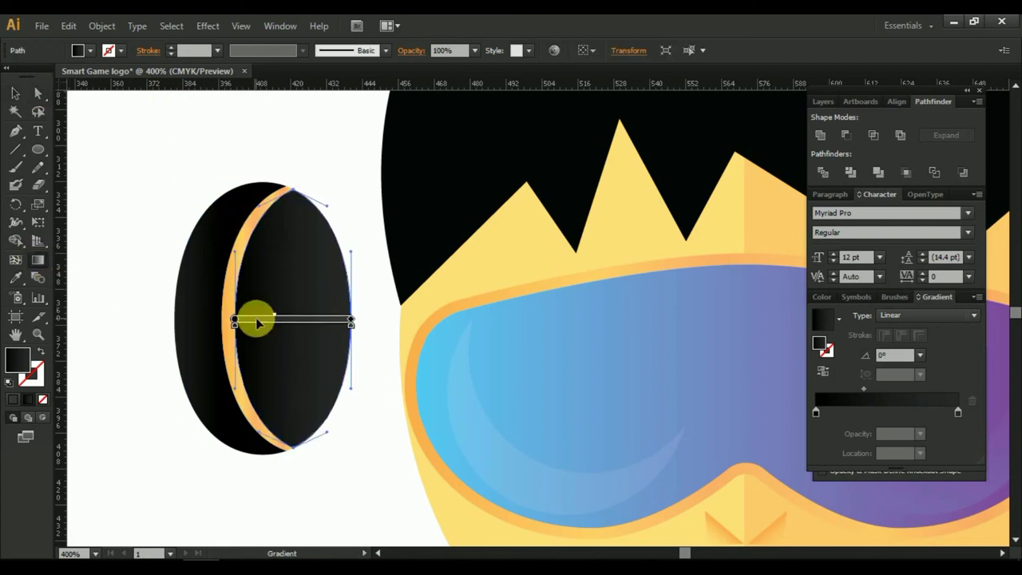
drag(256, 321, 264, 322)
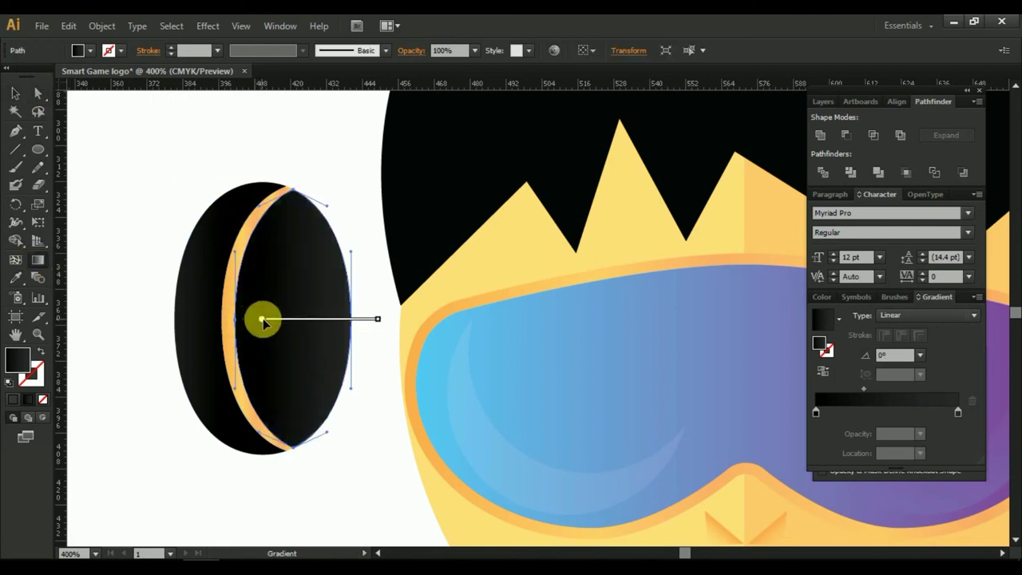
click(15, 93)
click(125, 210)
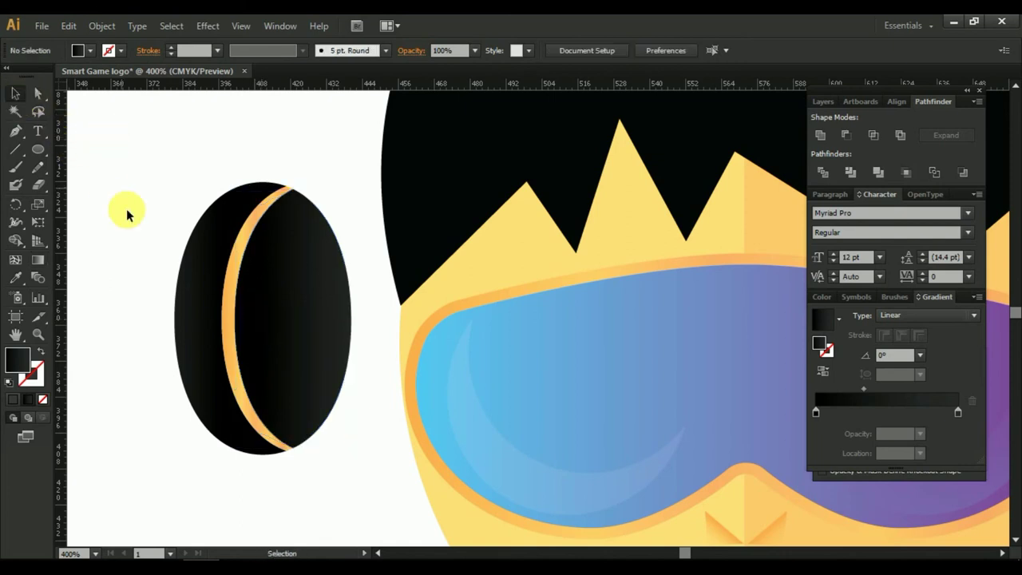
scroll(136, 243, down, 2)
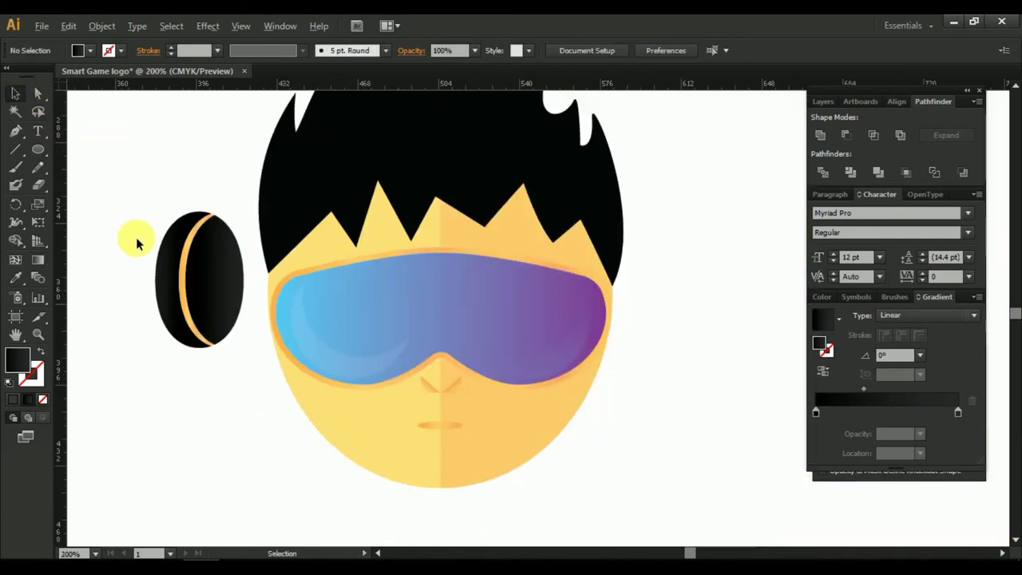
Drag the orange strip's gradient diagonally from lower left to upper right, at 75°.
click(186, 268)
scroll(167, 273, up, 1)
scroll(167, 274, up, 1)
click(38, 93)
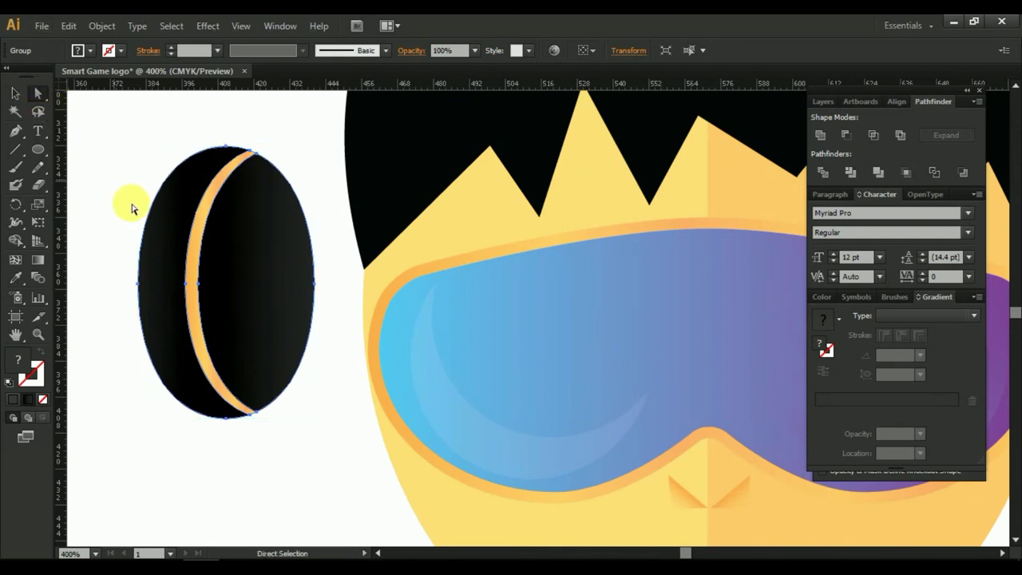
click(194, 250)
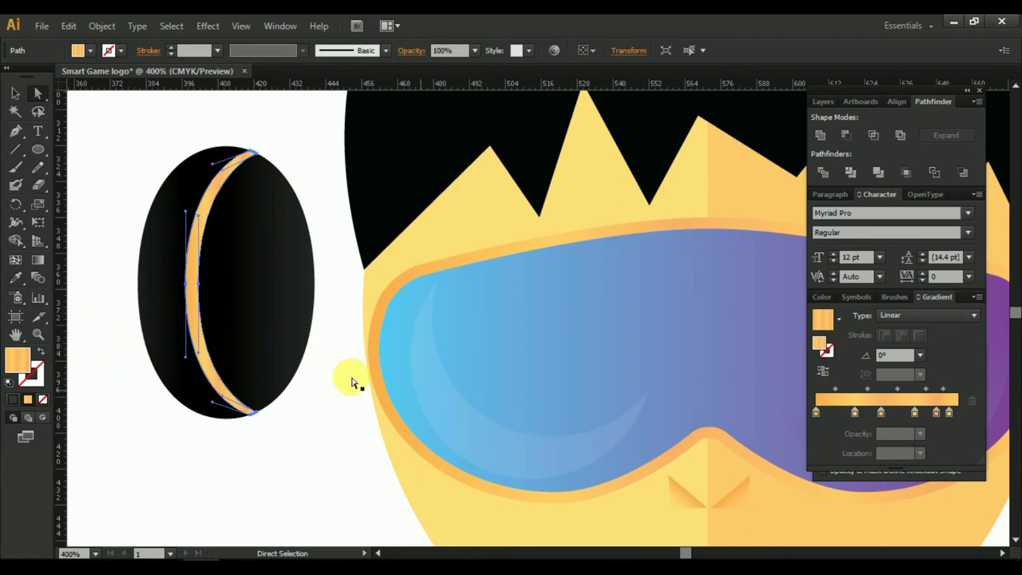
click(38, 259)
drag(194, 352, 238, 186)
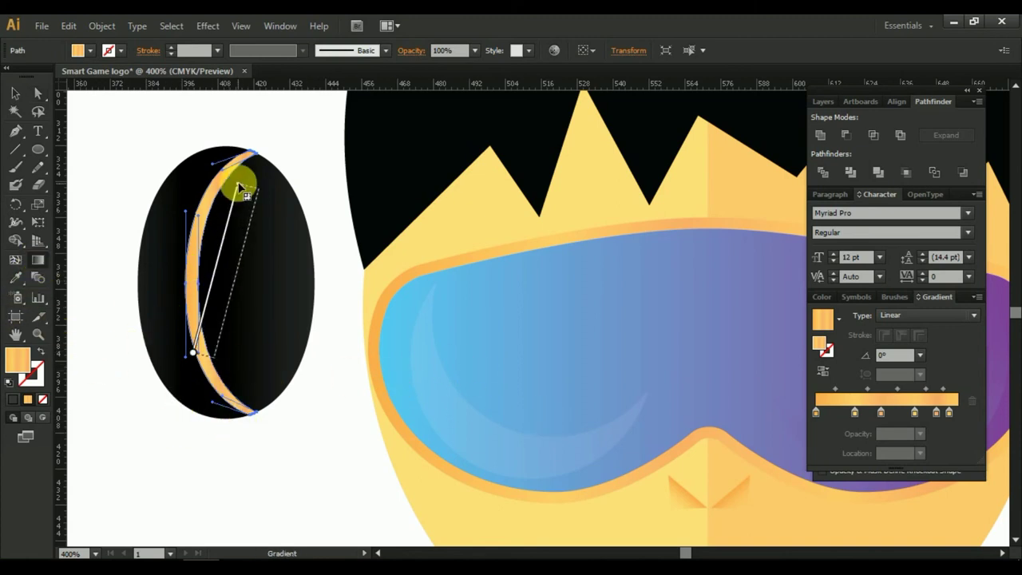
click(15, 94)
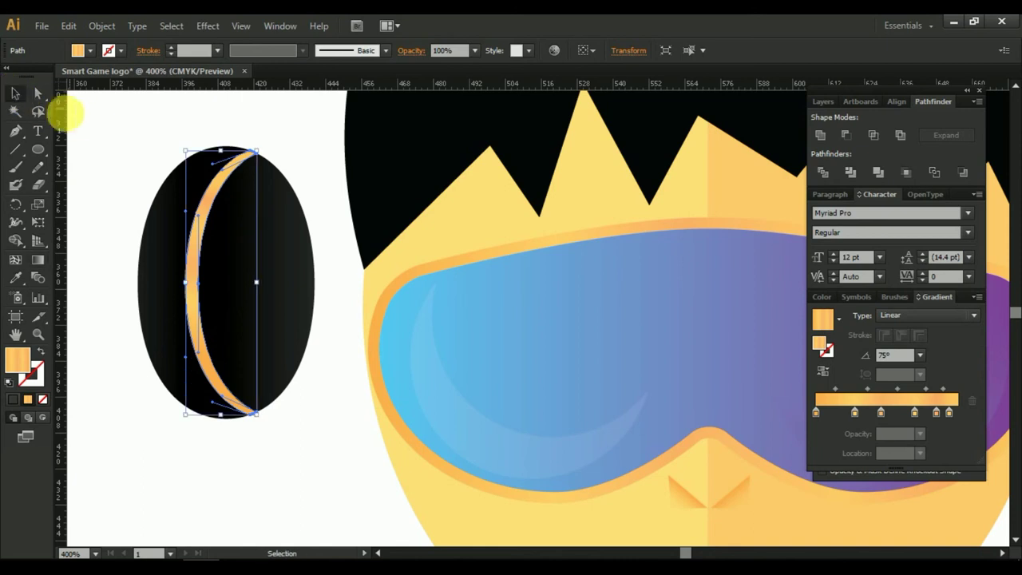
Move the earphone group closer to the face and shrink it slightly.
click(126, 216)
scroll(125, 216, down, 2)
drag(126, 217, 246, 300)
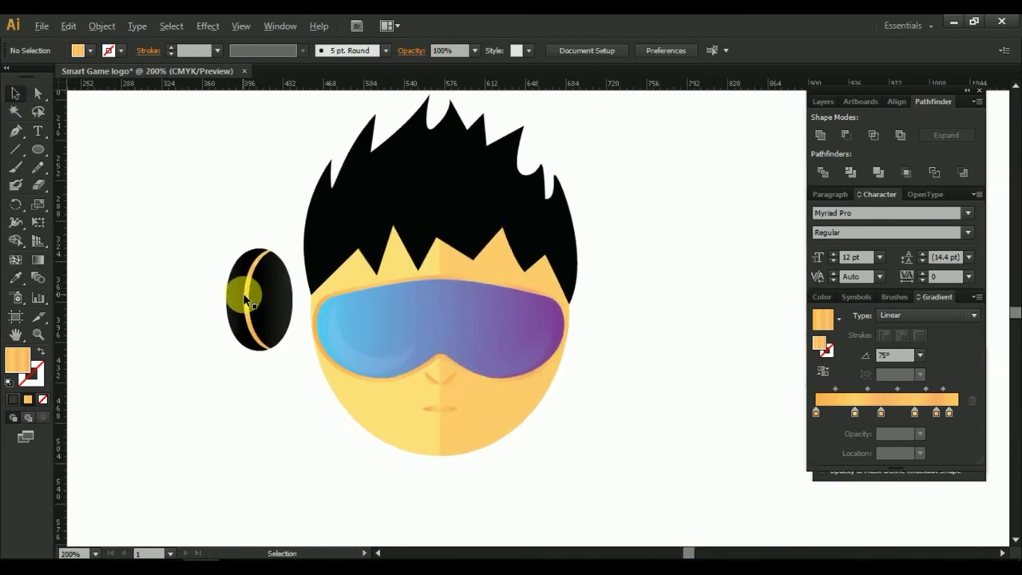
scroll(245, 300, up, 2)
click(285, 279)
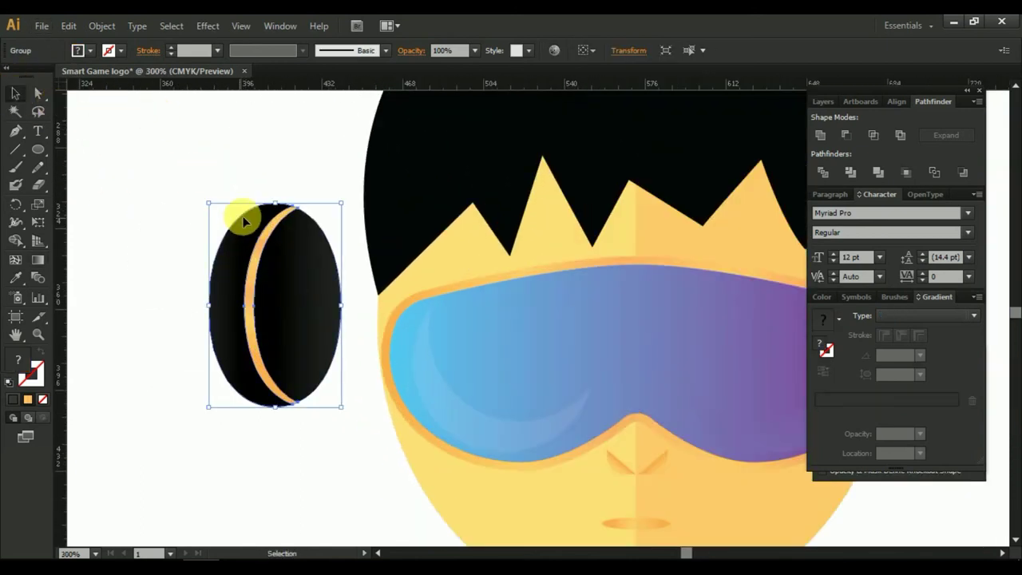
drag(295, 289, 340, 311)
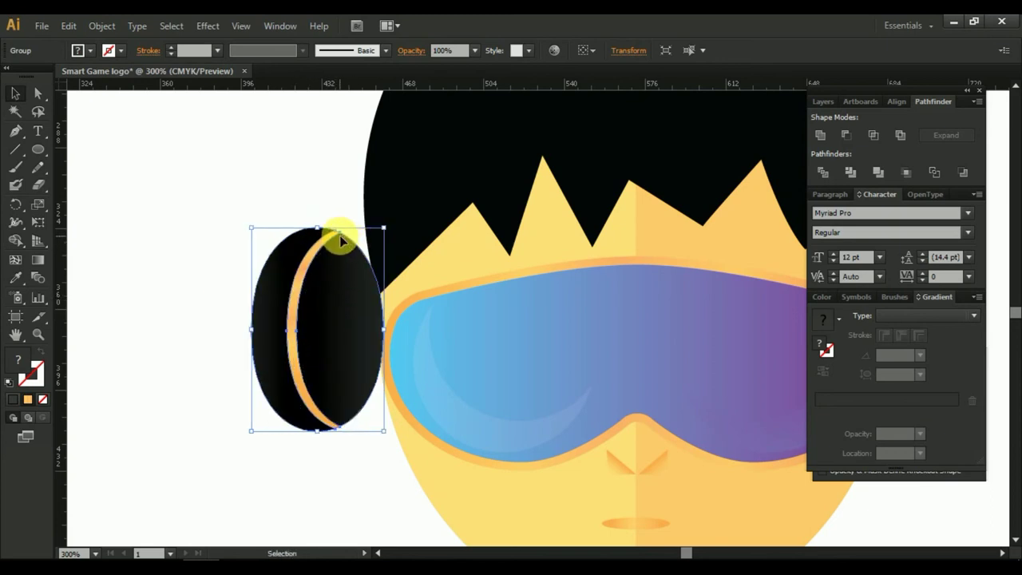
drag(384, 230, 376, 245)
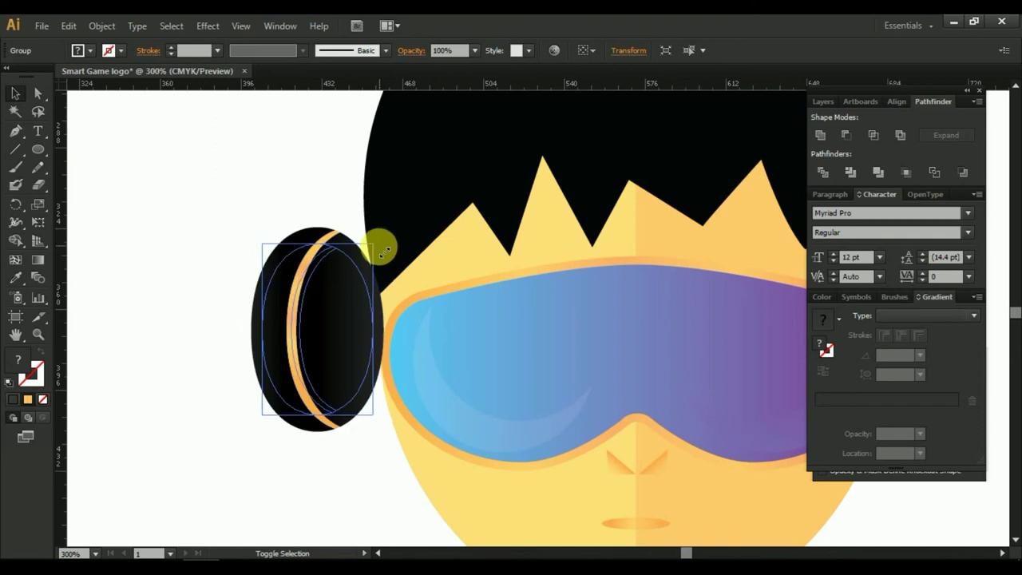
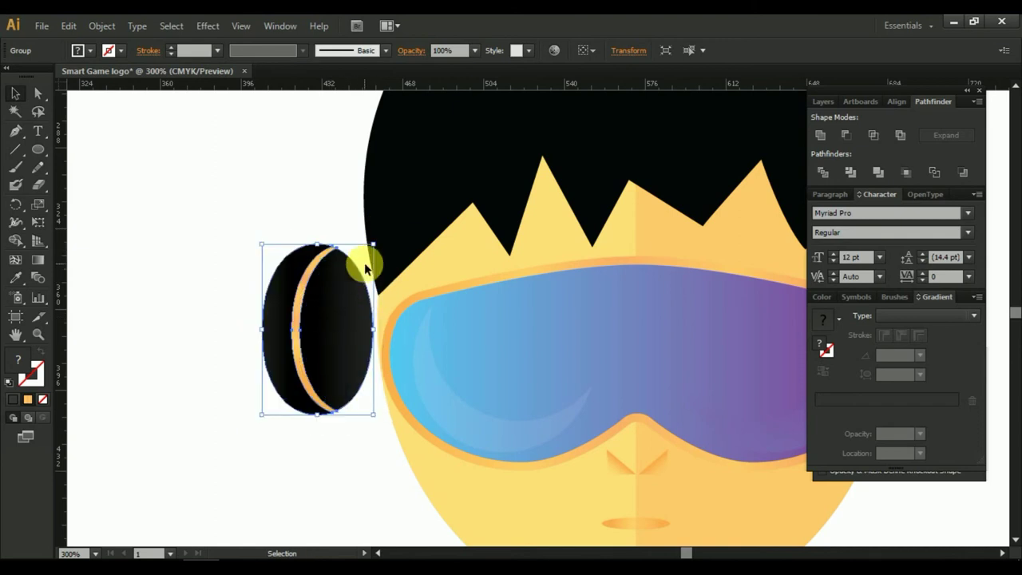
Enlarge the ear group and rotate it 180° so the orange rim faces the head.
drag(372, 244, 391, 218)
drag(354, 296, 342, 314)
alt+scroll(343, 315, down, 2)
drag(437, 354, 365, 316)
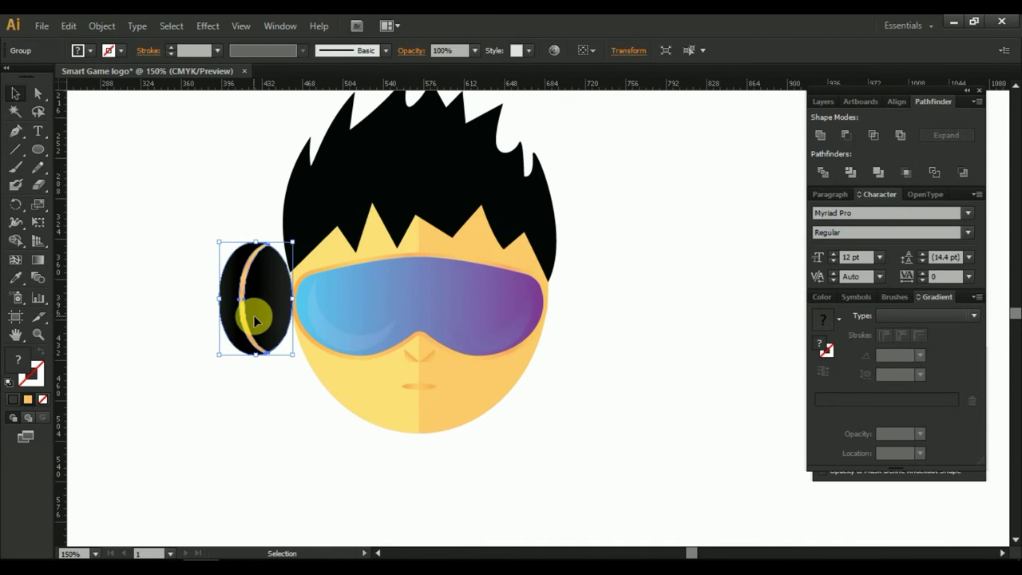
mouse_move(304, 240)
mouse_down()
mouse_move(182, 359)
mouse_move(257, 324)
mouse_up()
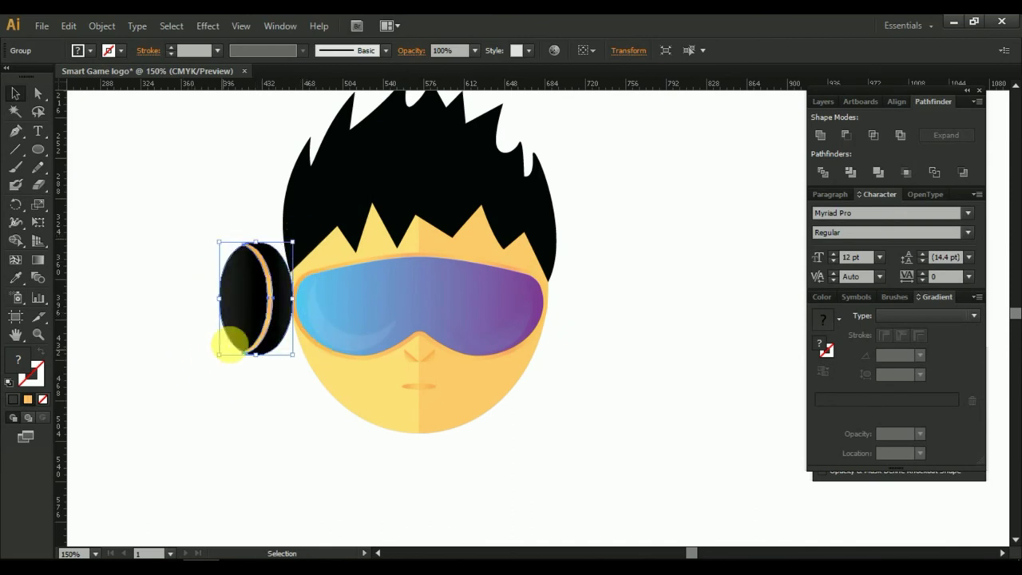
scroll(259, 325, up, 1)
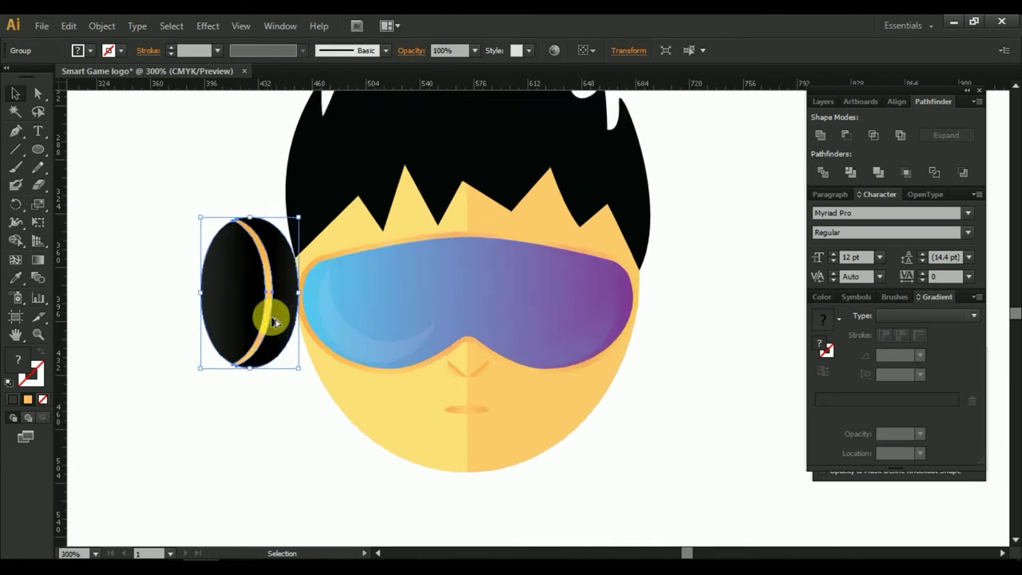
scroll(264, 315, up, 1)
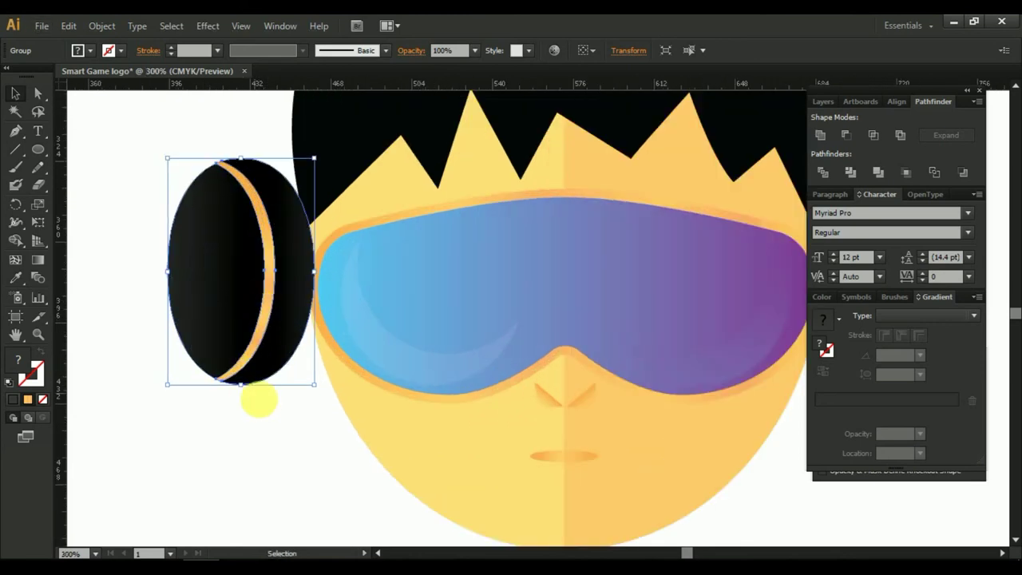
Move the rotated ear right, closer to the left side of the head.
click(259, 400)
scroll(262, 403, down, 1)
drag(337, 443, 273, 424)
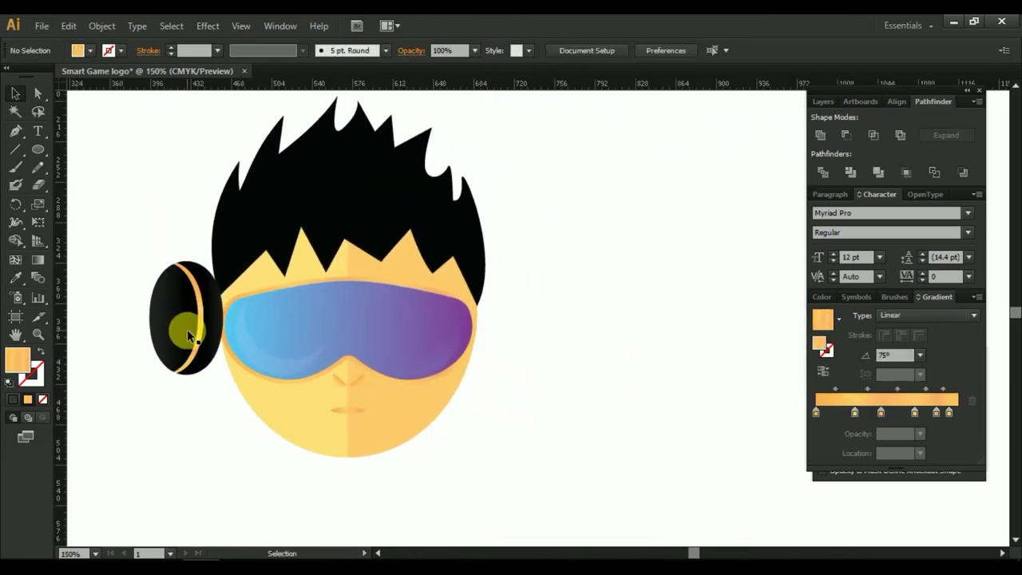
click(187, 329)
drag(159, 322, 177, 322)
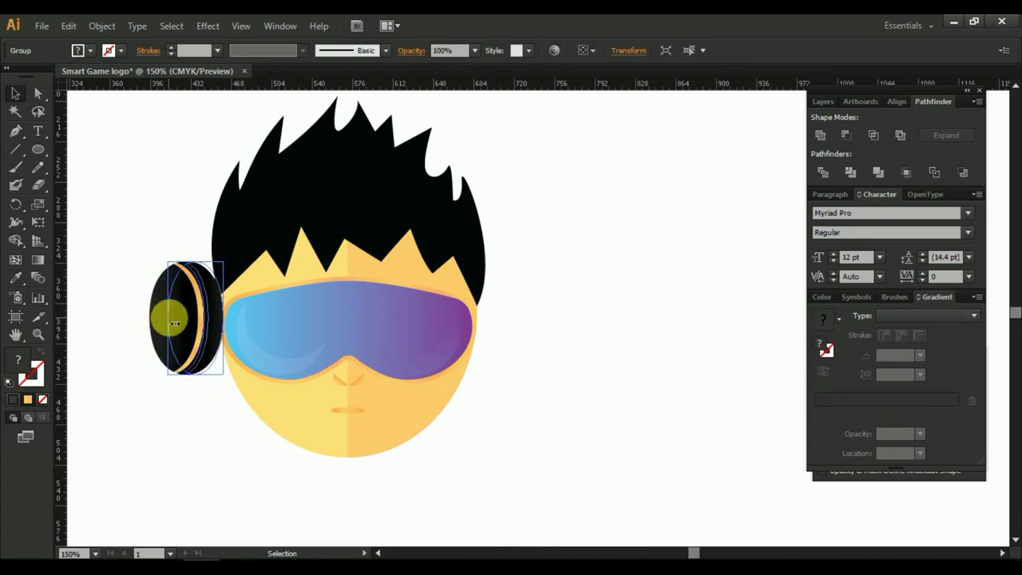
click(192, 423)
scroll(171, 343, up, 1)
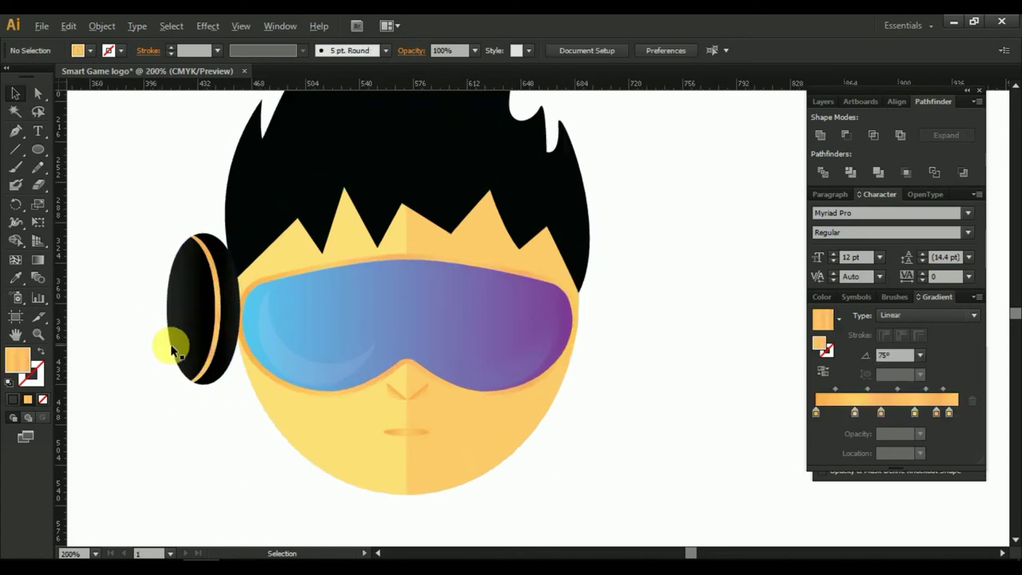
Tuck the ear further behind the head and keep the ear group selected.
click(183, 314)
drag(173, 315, 188, 314)
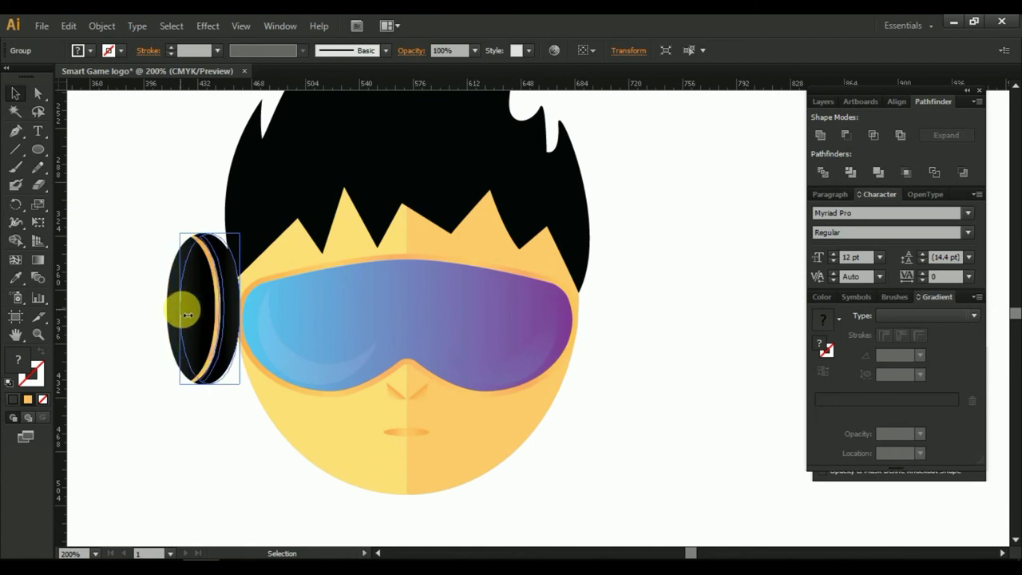
click(222, 407)
click(200, 331)
click(239, 440)
click(206, 334)
Make a vertically reflected copy of the ear and move it to the face's right side.
right_click(208, 329)
mouse_move(284, 431)
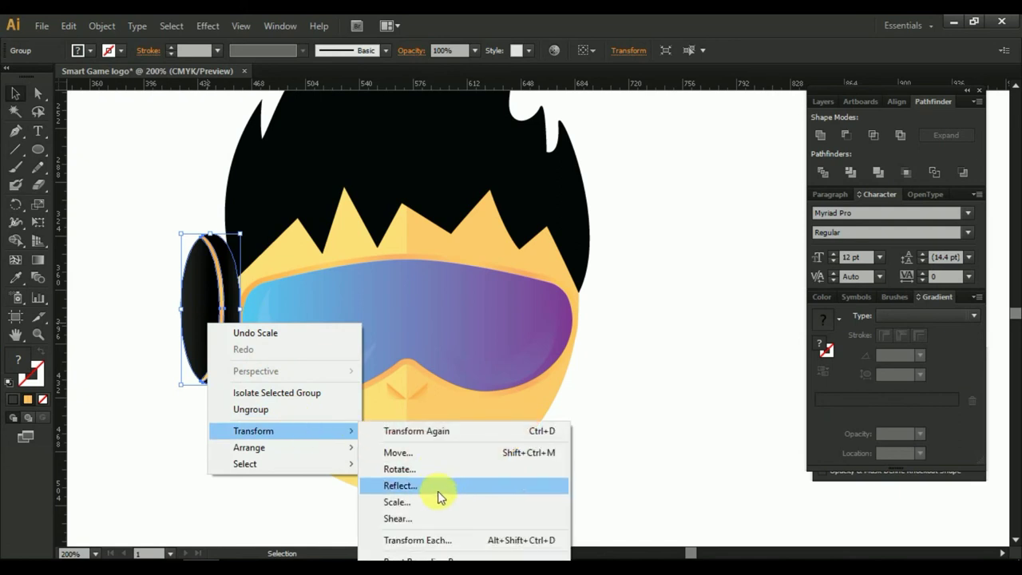
click(437, 490)
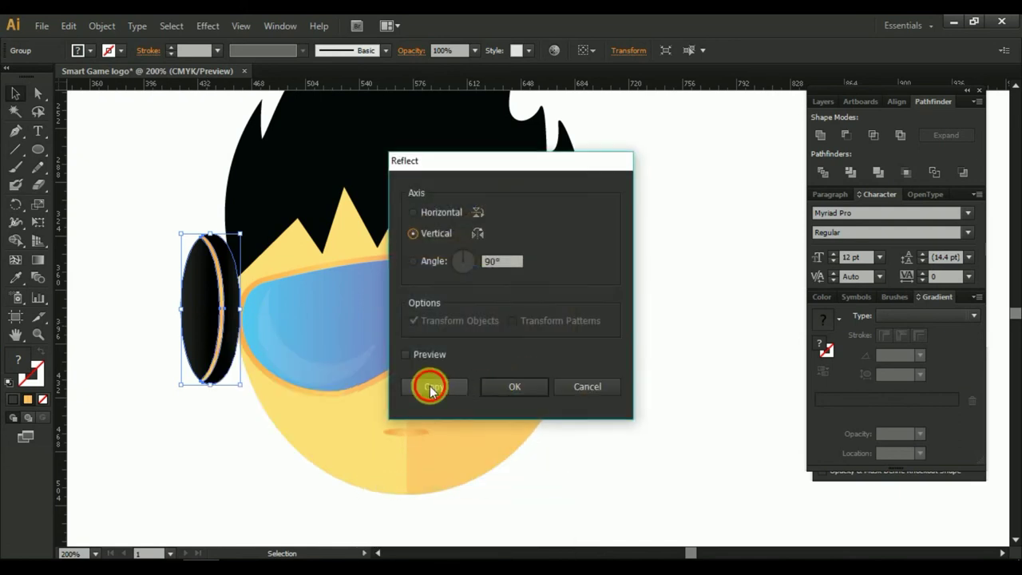
click(429, 383)
drag(220, 331, 612, 331)
Group the two ears together, then deselect the artwork.
shift+click(206, 316)
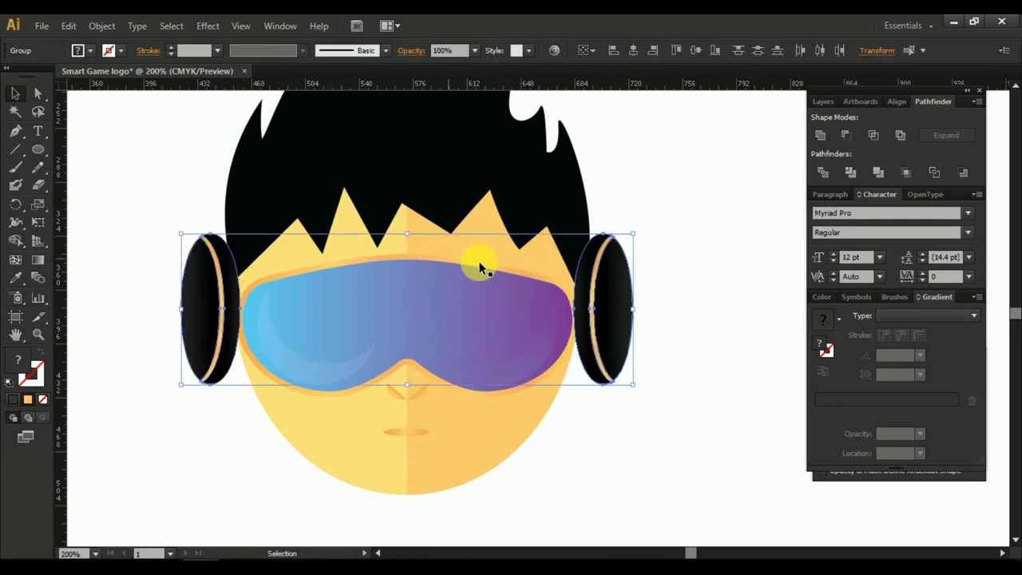
right_click(615, 297)
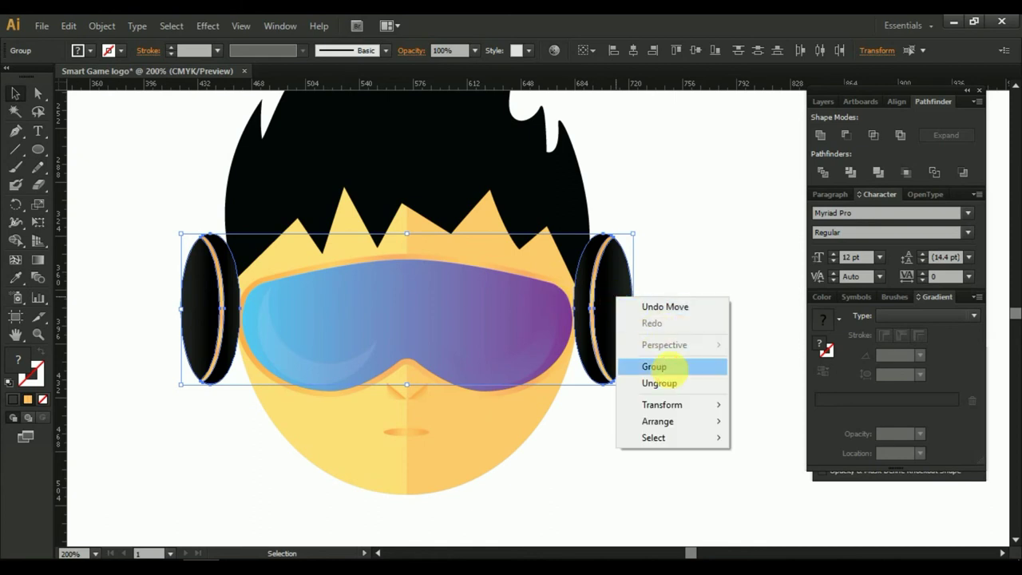
click(659, 366)
drag(668, 484, 212, 183)
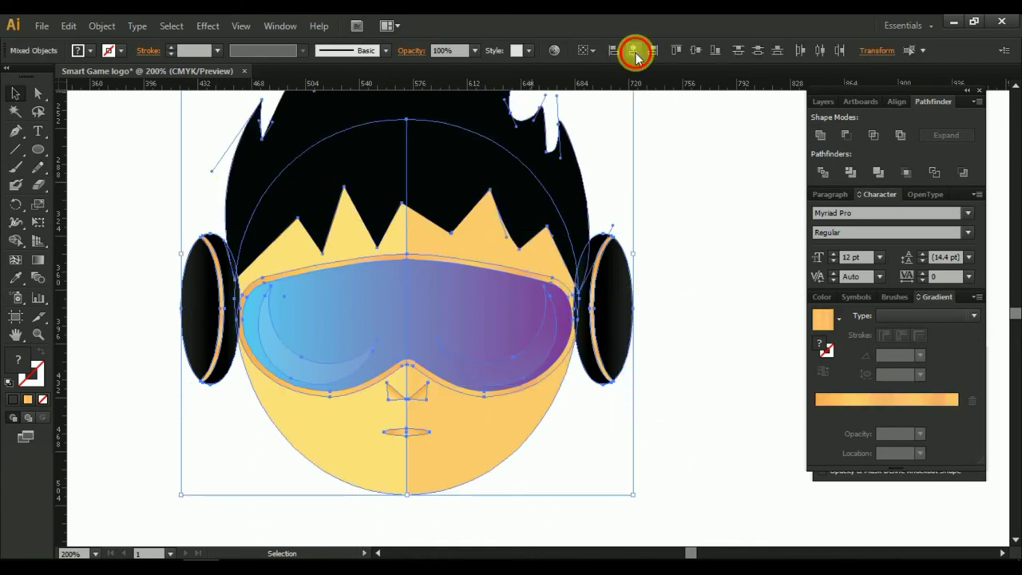
click(680, 214)
Enter the earphone group in isolation and tilt the left earphone slightly clockwise.
key(ctrl+1)
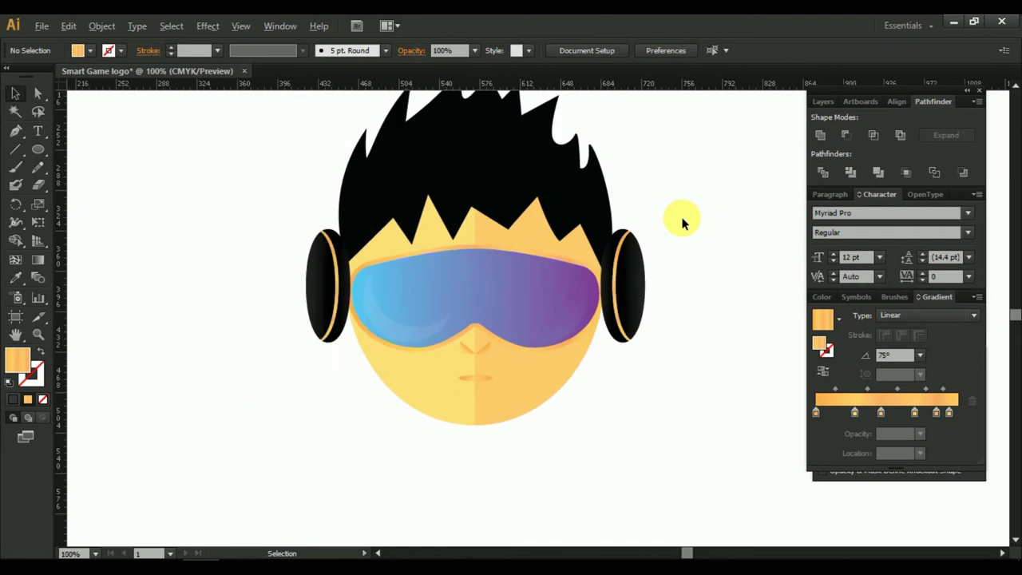
key(ctrl+minus)
key(ctrl+plus)
key(ctrl+plus)
drag(675, 216, 677, 265)
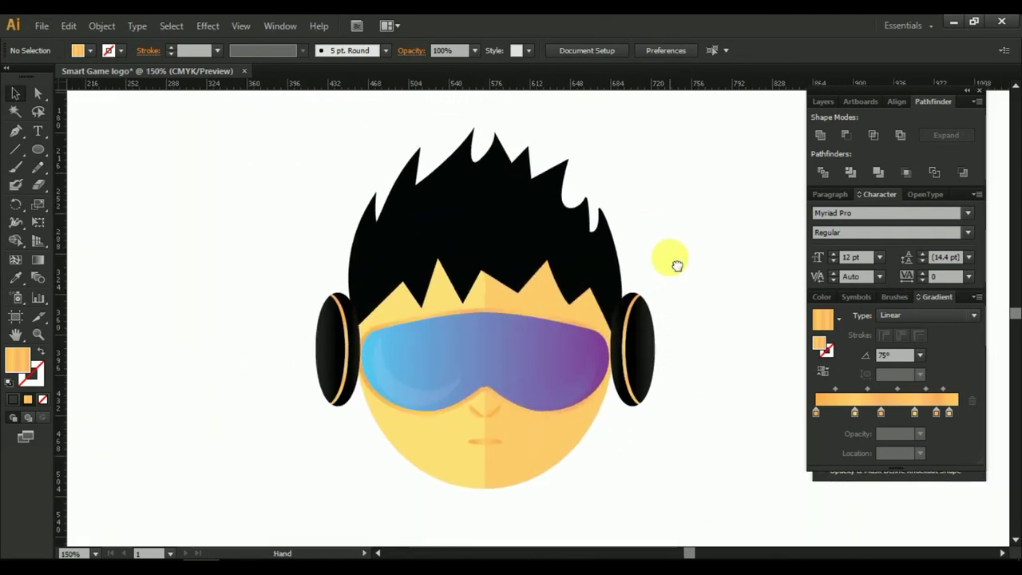
click(345, 344)
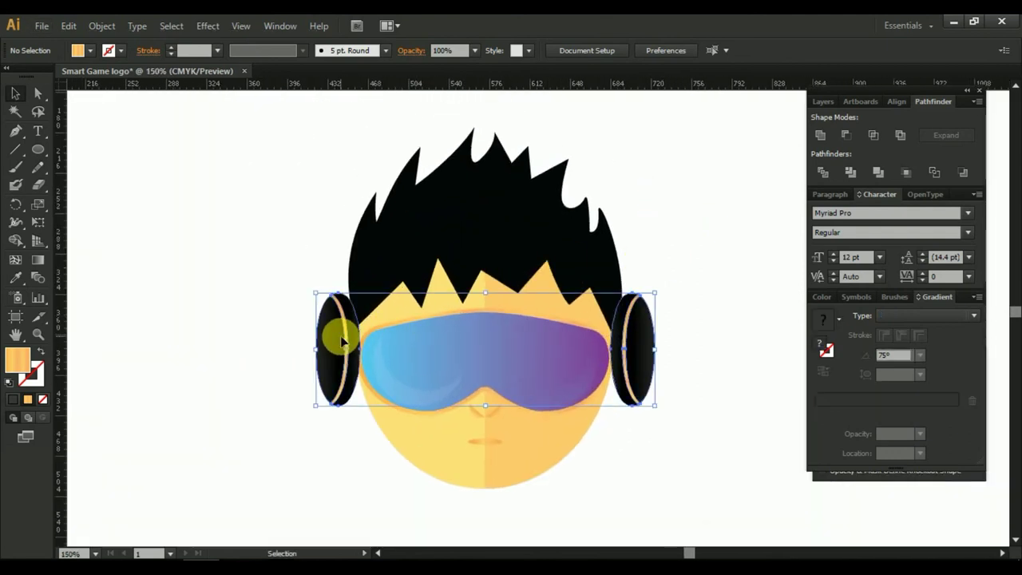
scroll(356, 396, up, 2)
drag(358, 449, 325, 393)
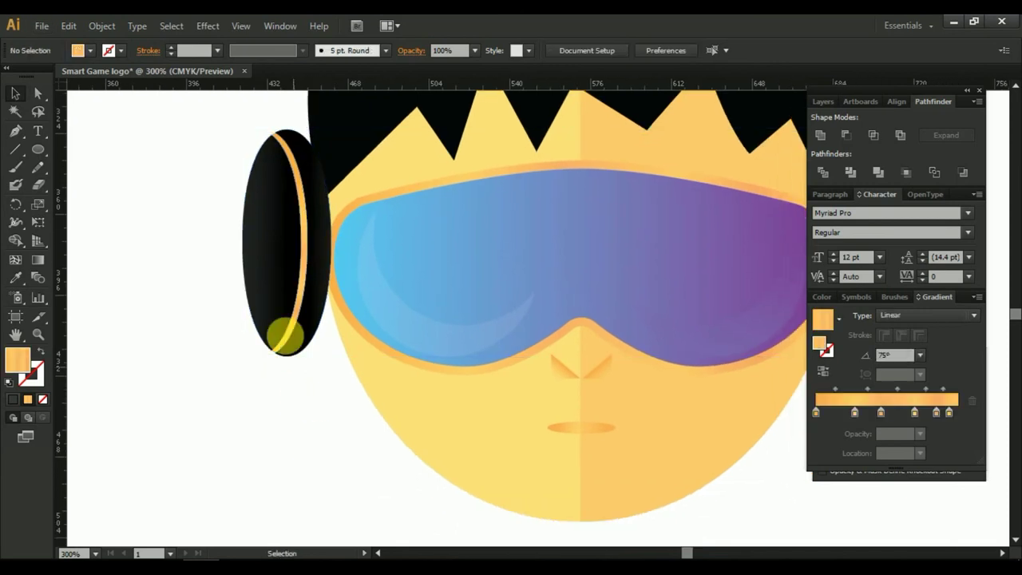
double_click(284, 294)
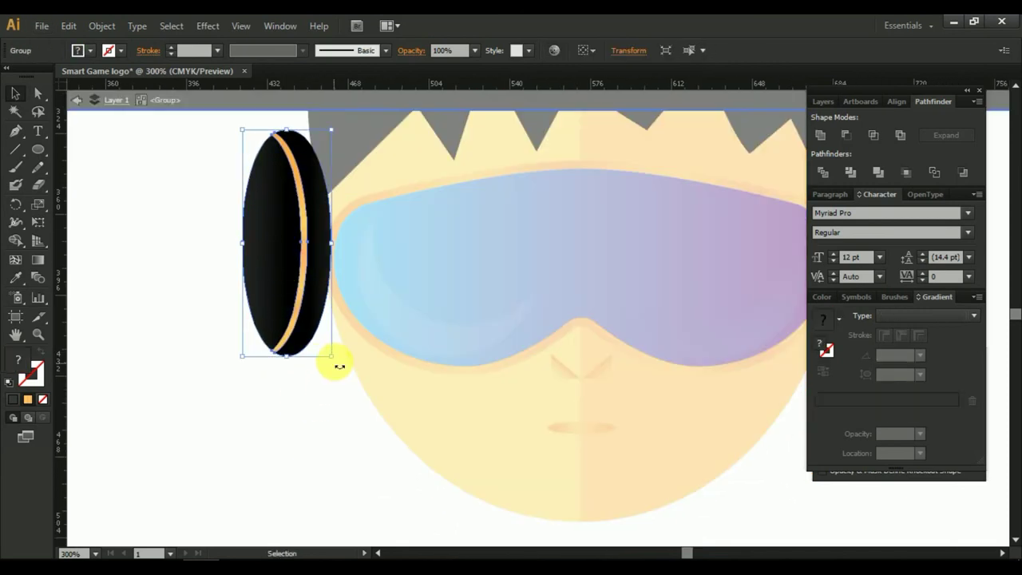
drag(340, 368, 343, 360)
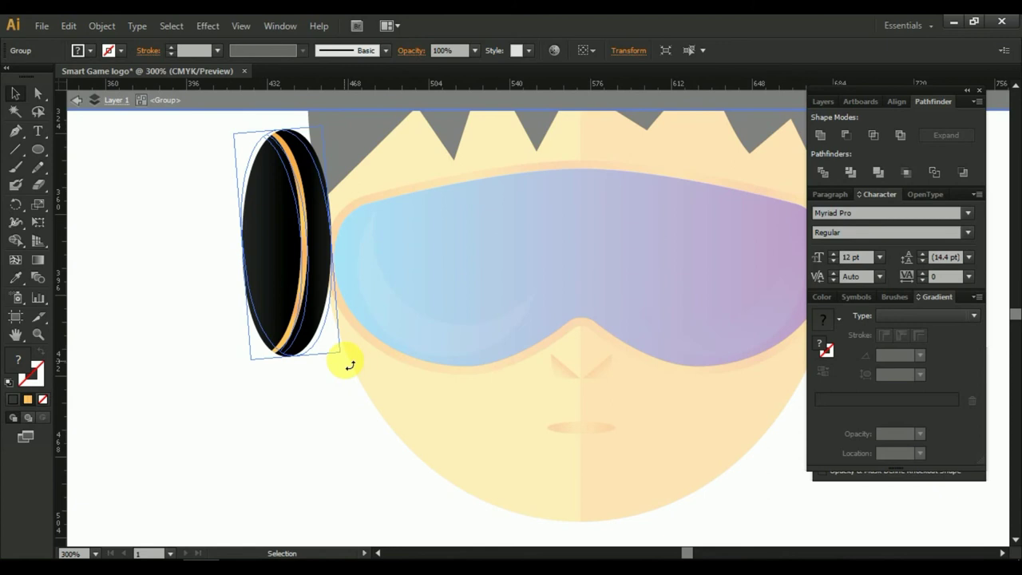
Replace the right earphone with a vertically reflected copy of the tilted left one.
key(ctrl+minus)
key(ctrl+minus)
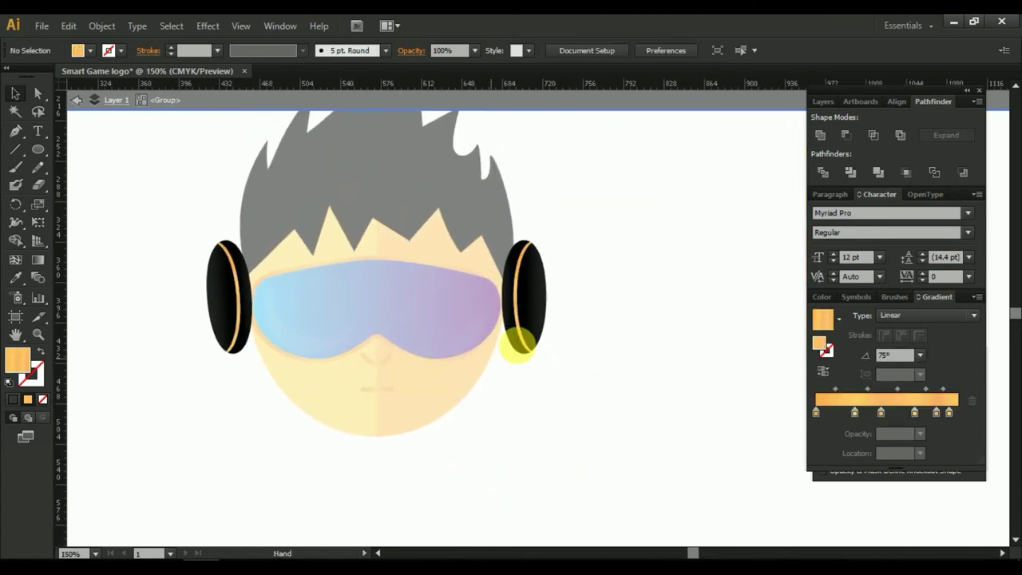
click(532, 311)
key(Delete)
click(224, 308)
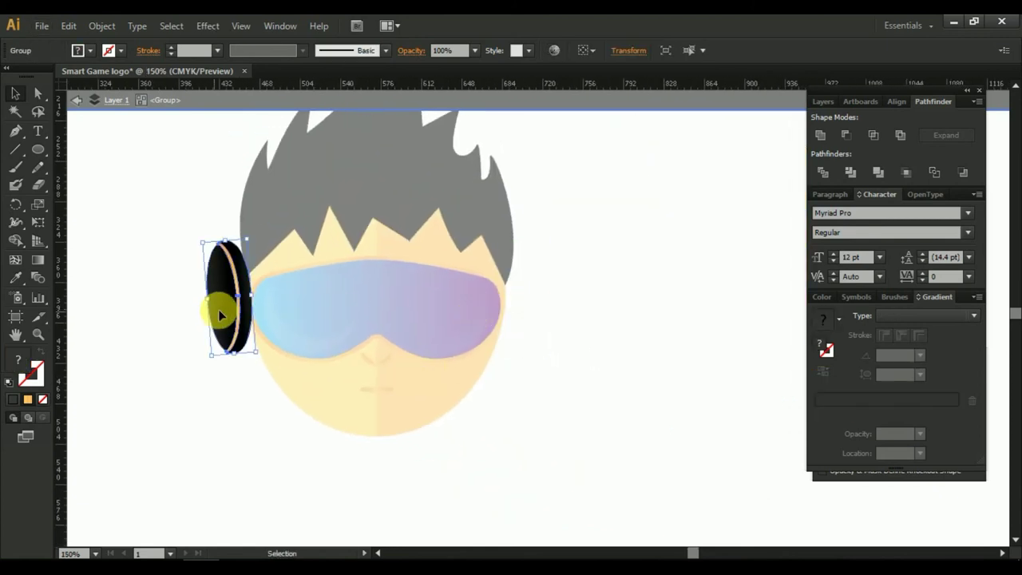
right_click(241, 312)
mouse_move(268, 431)
click(455, 484)
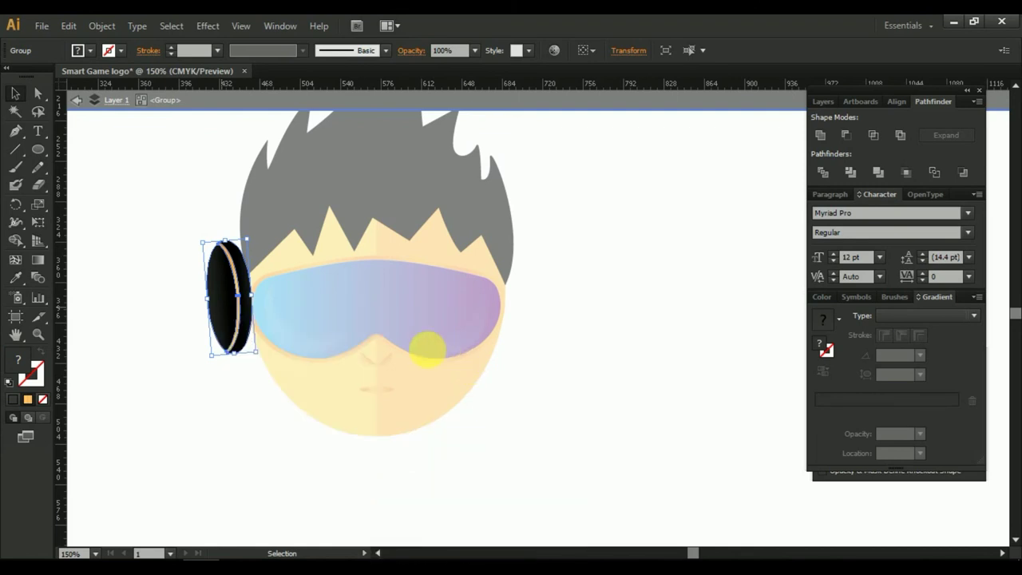
click(434, 386)
drag(240, 304, 523, 323)
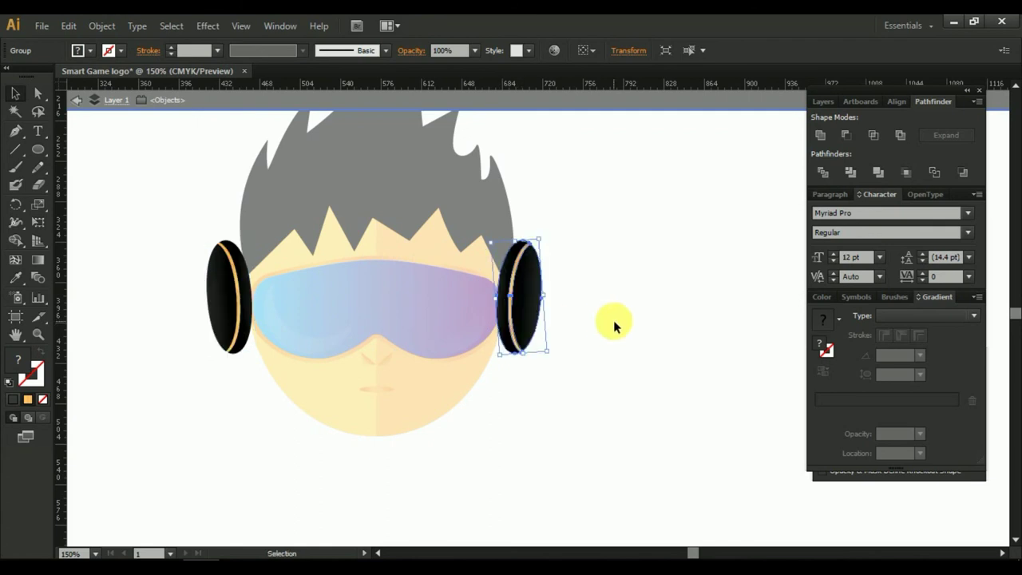
Reposition the mirrored earphone on the face's right side, nudging it slightly right.
shift+click(223, 300)
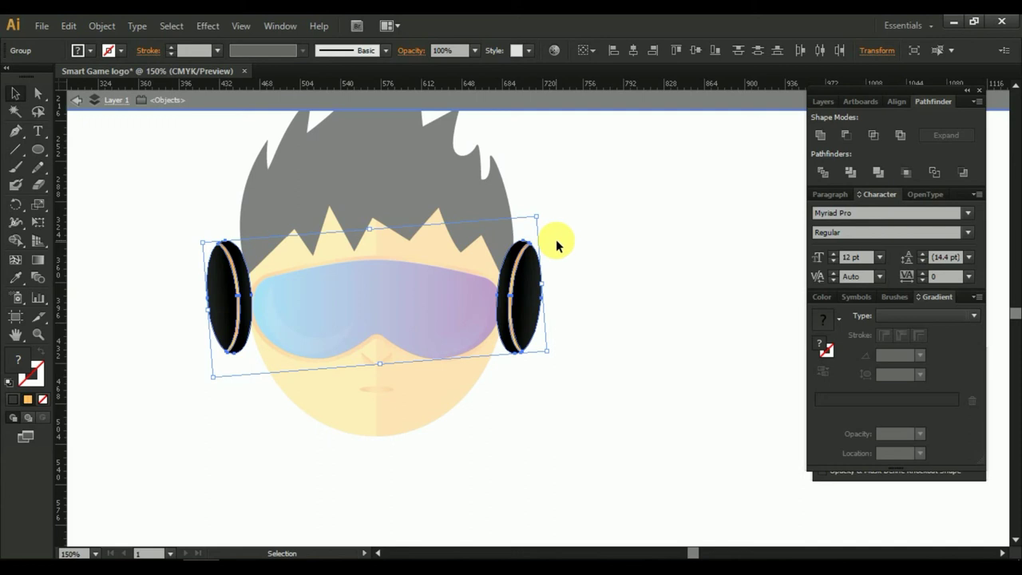
click(604, 260)
key(ctrl+z)
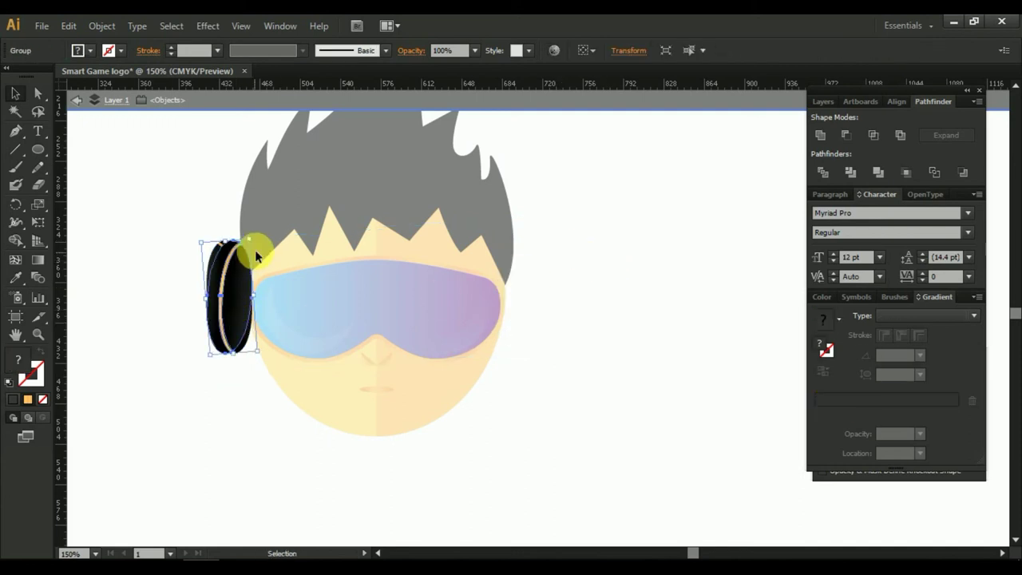
drag(260, 239, 182, 358)
drag(227, 323, 520, 315)
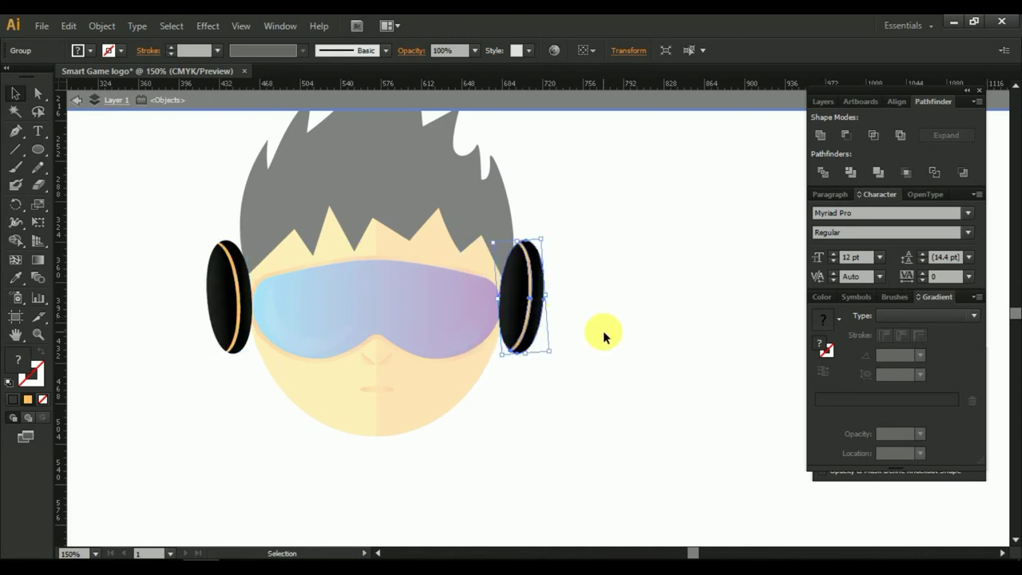
click(603, 337)
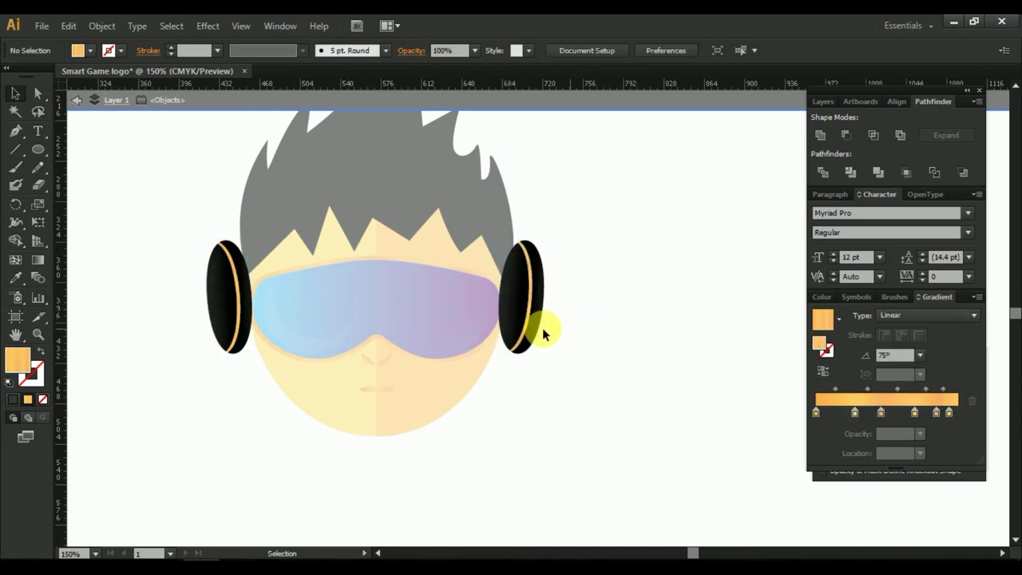
drag(534, 331, 538, 331)
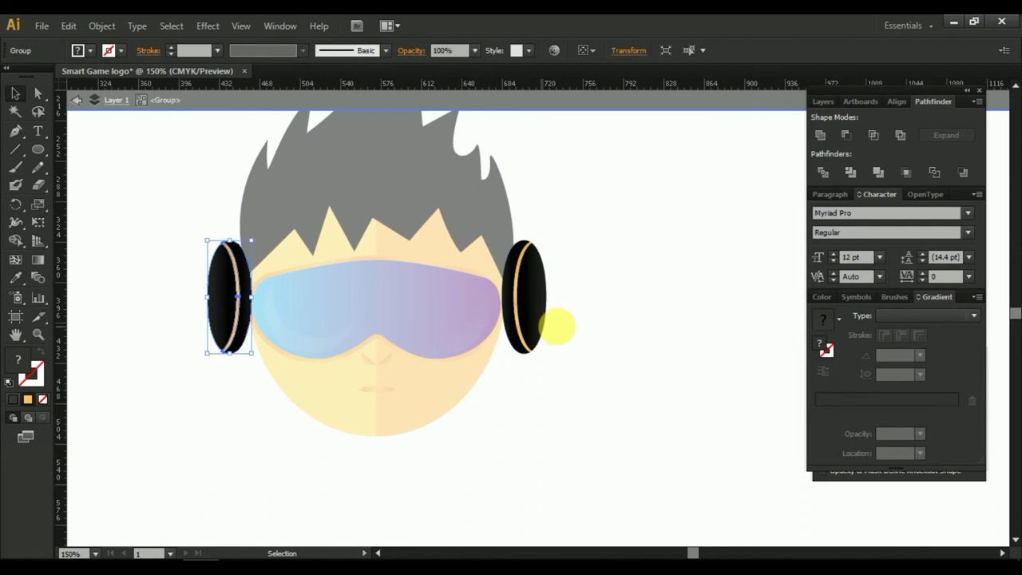
click(587, 319)
Exit isolation mode and select the headphones group with the face centred.
double_click(588, 318)
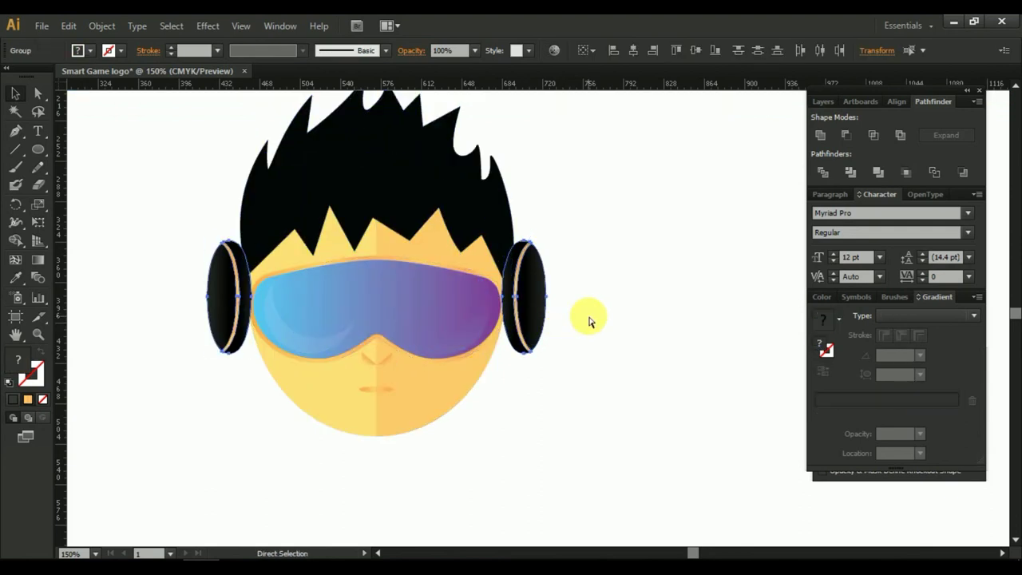
click(588, 318)
scroll(587, 318, down, 1)
scroll(588, 318, down, 2)
scroll(587, 318, up, 1)
scroll(519, 311, up, 2)
scroll(583, 327, up, 1)
scroll(572, 340, up, 1)
drag(683, 342, 699, 349)
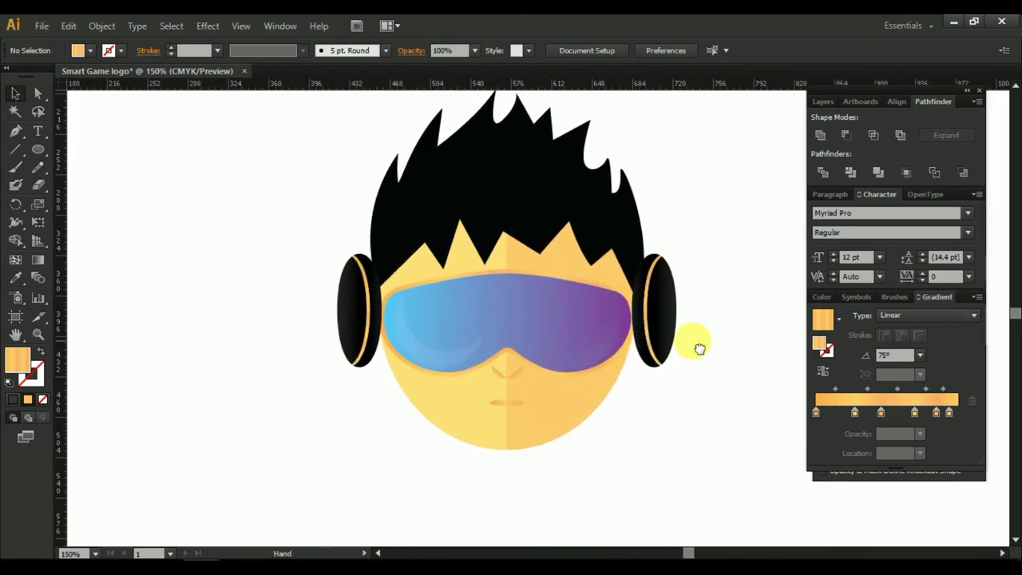
click(655, 347)
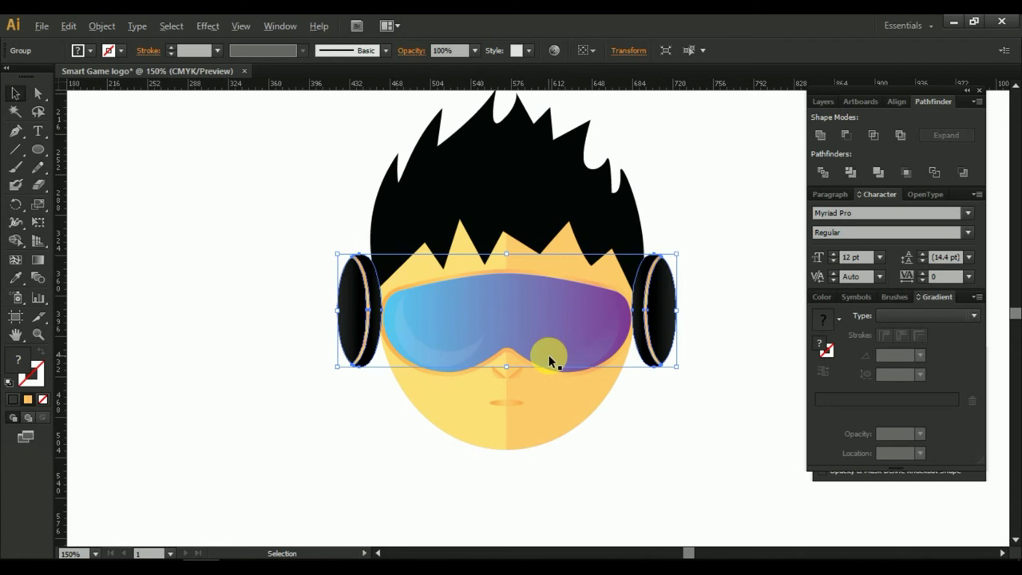
scroll(548, 359, up, 1)
Draw a large circle with the Ellipse tool and move it down over the head.
click(19, 148)
click(34, 148)
drag(304, 198, 678, 484)
click(12, 93)
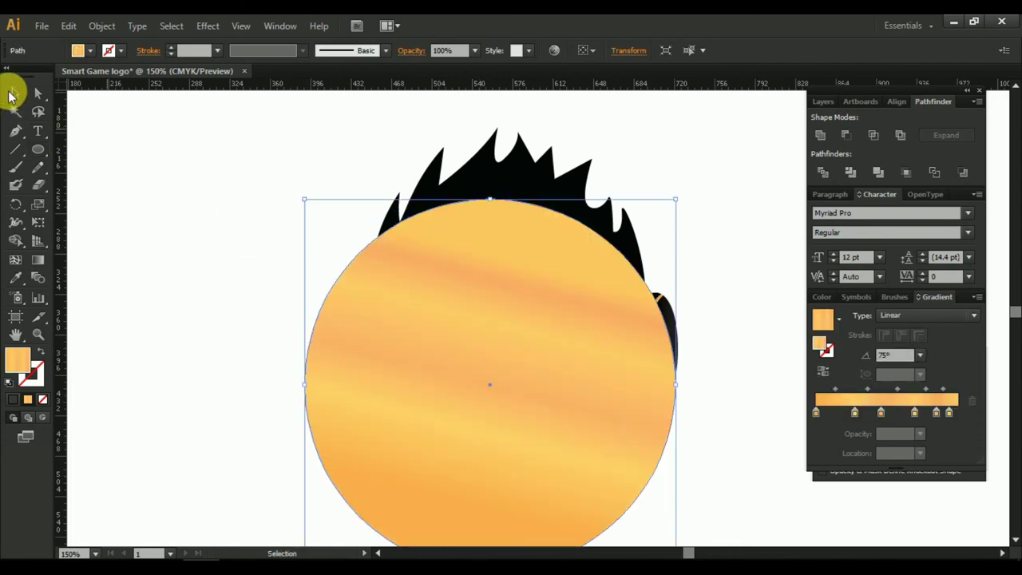
mouse_move(365, 296)
mouse_down()
mouse_move(496, 406)
mouse_move(459, 332)
mouse_up()
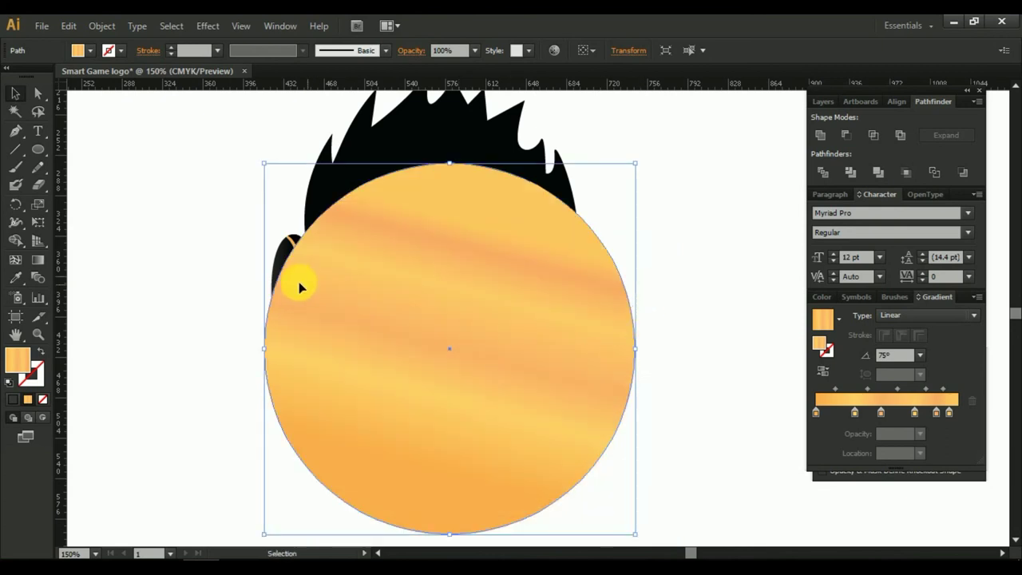
Centre the circle horizontally with the ear cups and duplicate it slightly lower.
click(279, 263)
shift+click(483, 336)
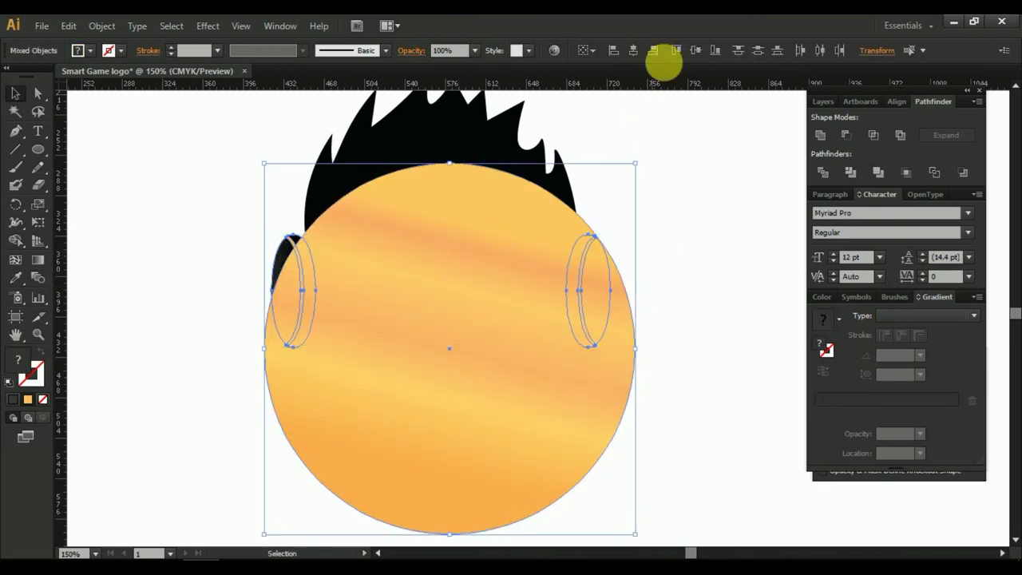
click(633, 50)
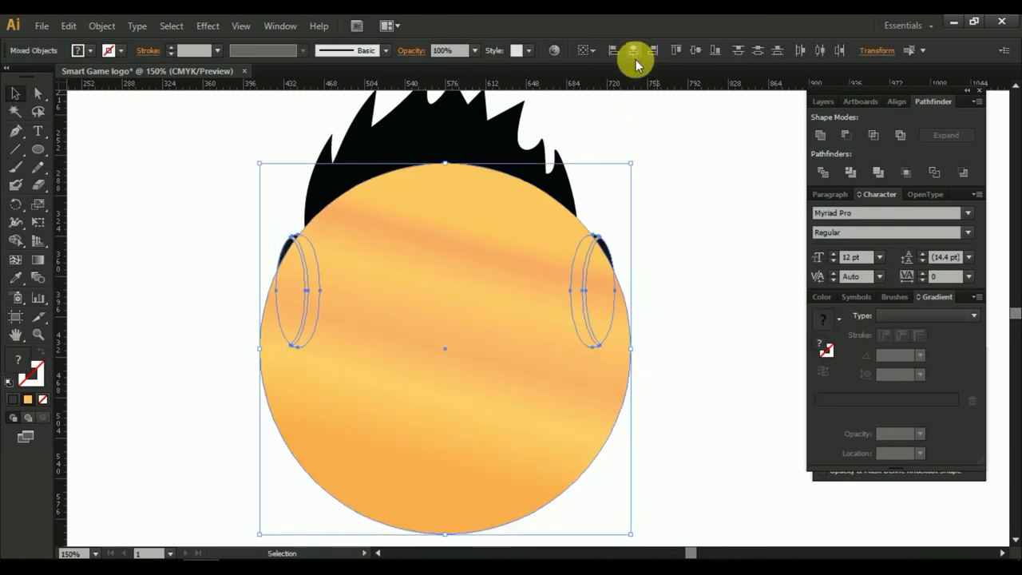
click(712, 296)
drag(485, 285, 485, 292)
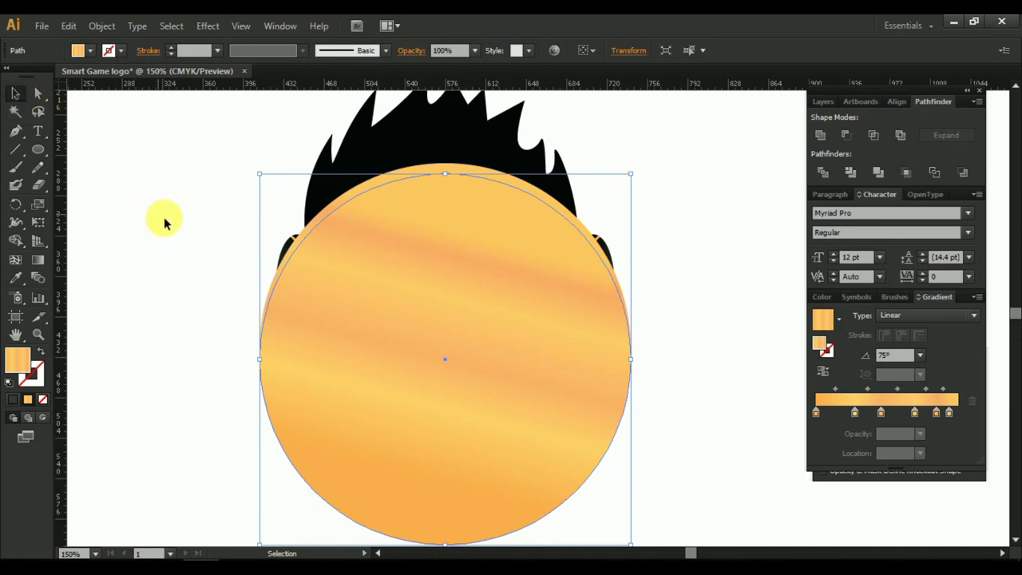
Split off the thin rim between the two circles with the Shape Builder.
click(231, 207)
click(428, 203)
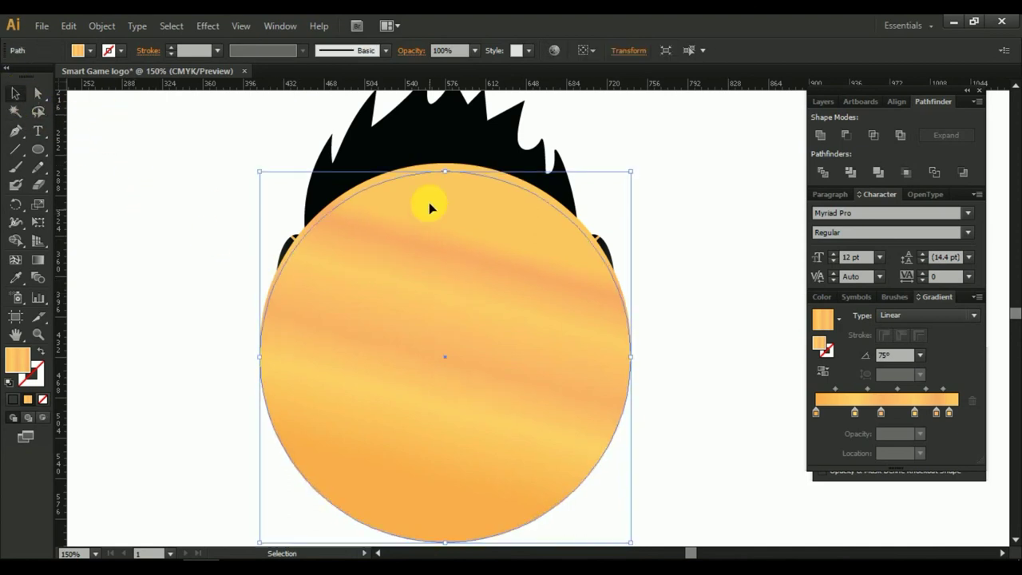
click(16, 277)
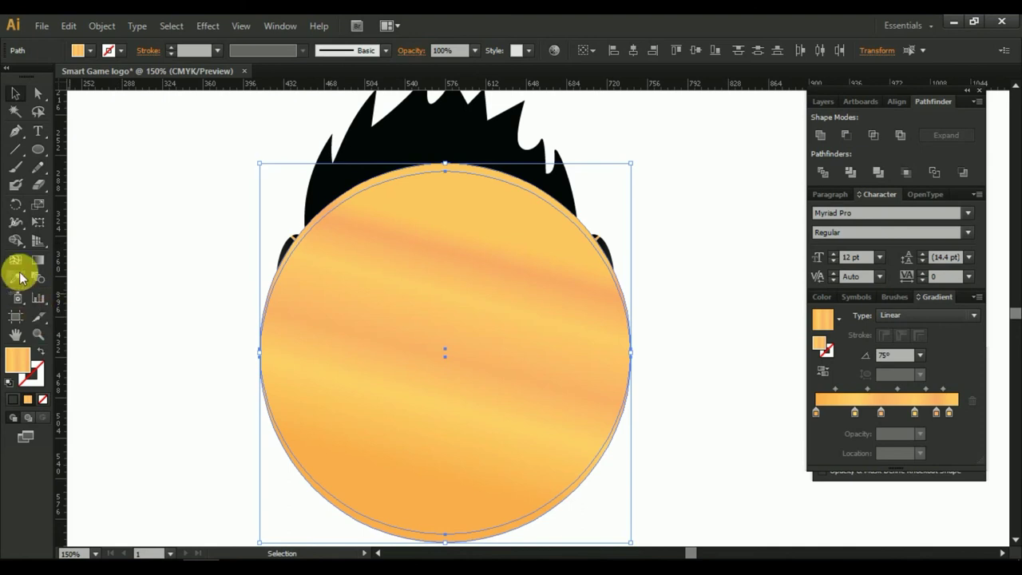
click(16, 240)
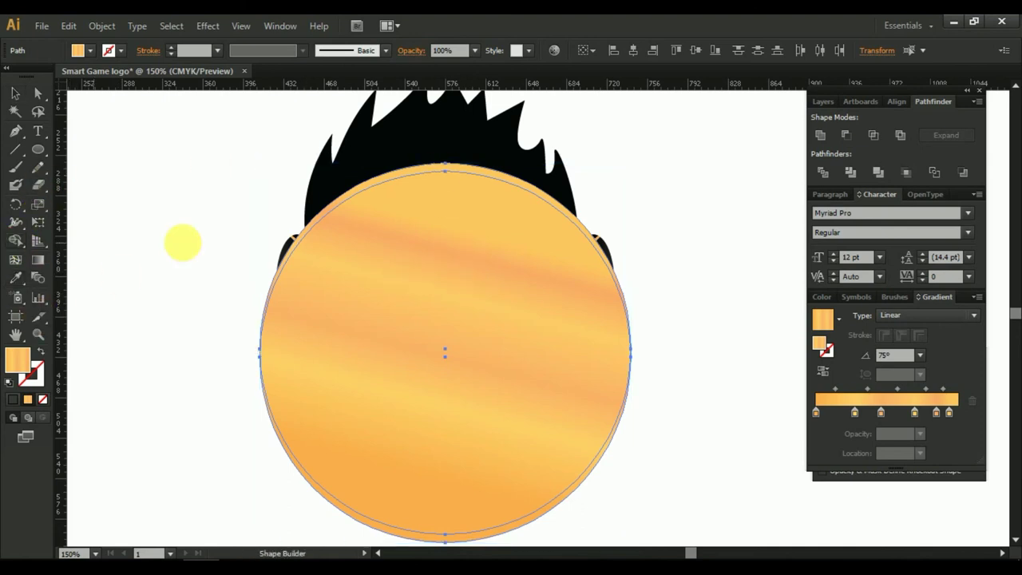
click(434, 169)
Delete the leftover gradient circle so only the headband arc remains.
click(36, 94)
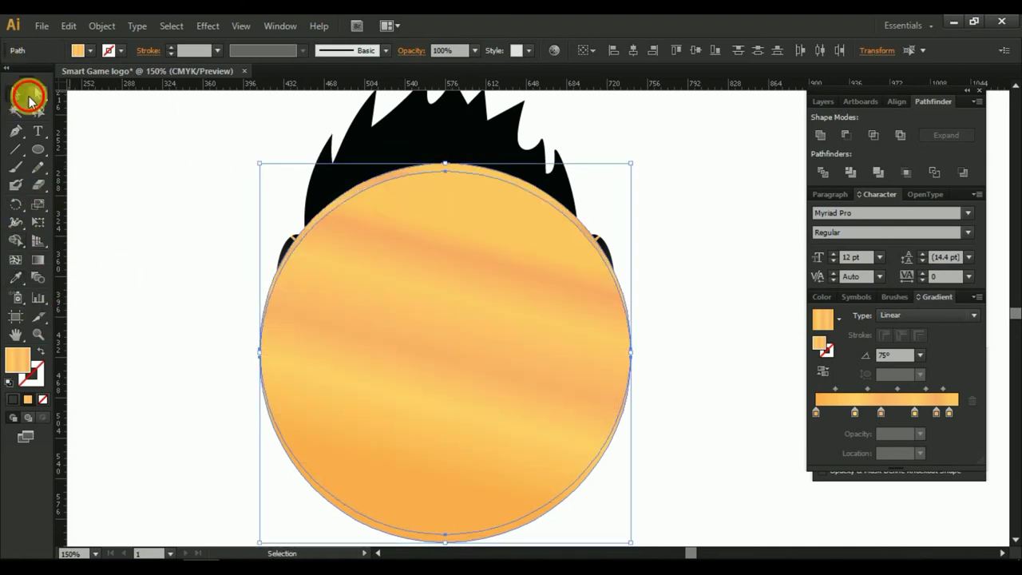
click(438, 335)
key(Delete)
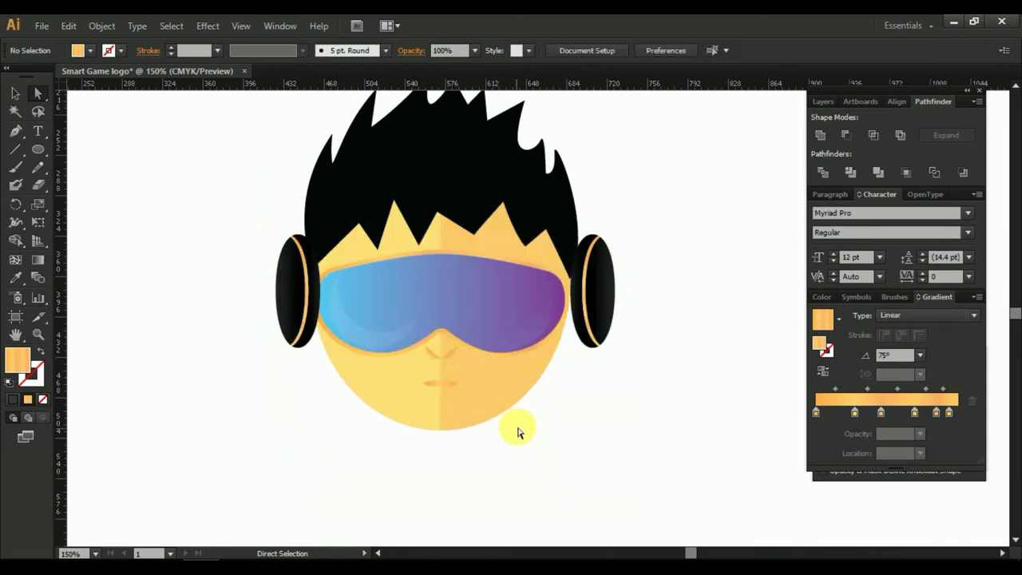
key(ctrl+z)
right_click(525, 348)
click(713, 320)
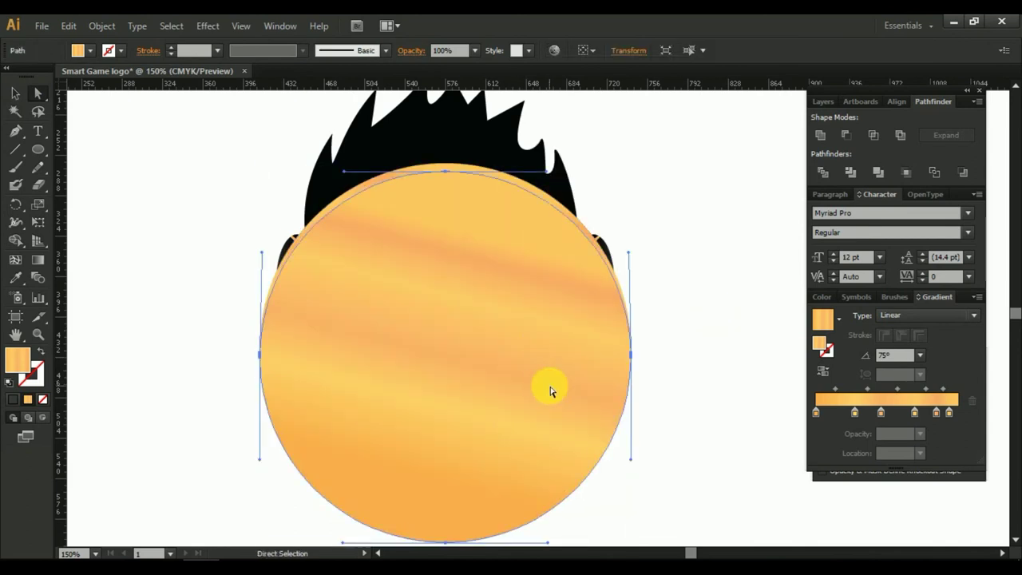
right_click(550, 389)
click(730, 264)
click(511, 269)
key(ctrl+shift+a)
click(511, 273)
key(Delete)
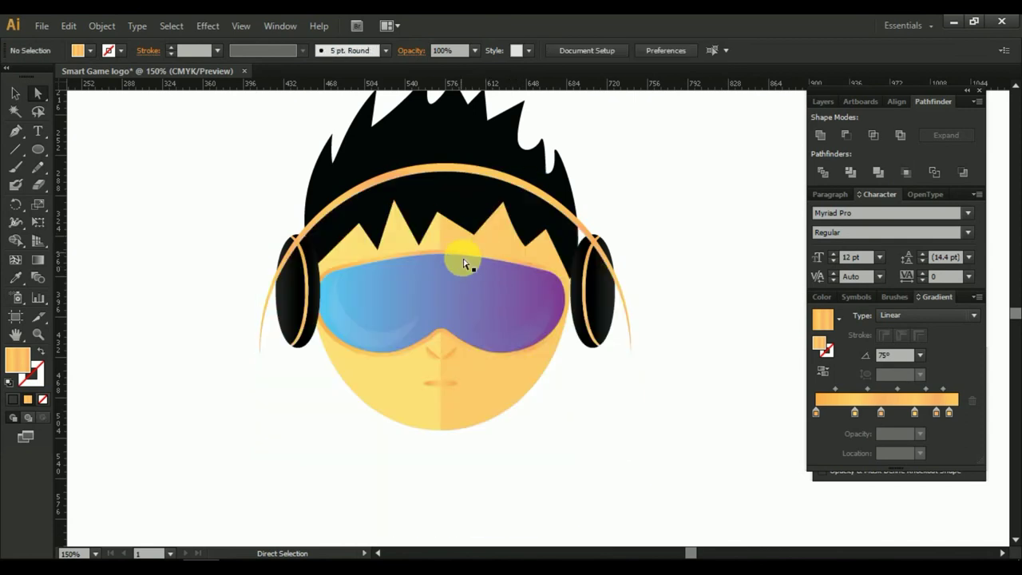
Reshape a segment of the headband arc, then undo the change and deselect.
scroll(200, 345, up, 1)
scroll(222, 343, down, 3)
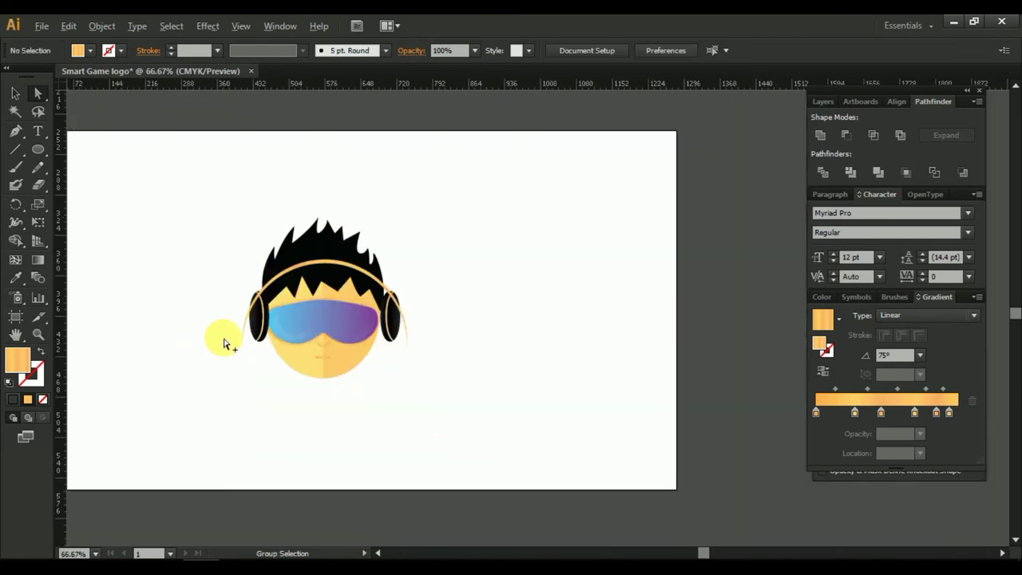
mouse_move(255, 264)
mouse_down()
mouse_move(455, 285)
mouse_move(476, 274)
mouse_up()
key(ctrl+z)
click(14, 96)
click(345, 276)
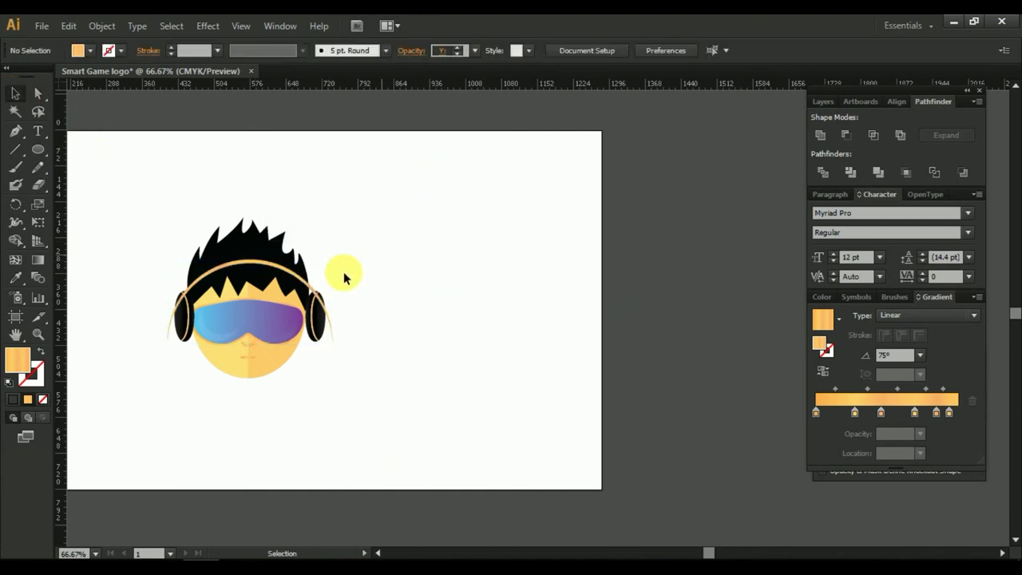
Move the headband arc to the upper right and give it the ear cup's dark gradient.
drag(258, 262, 446, 184)
click(15, 277)
click(182, 314)
click(16, 93)
Move the arc's right gradient stop to 98.45% and add a stop at 61.86%.
ctrl+click(472, 232)
ctrl+click(472, 233)
drag(435, 166, 482, 303)
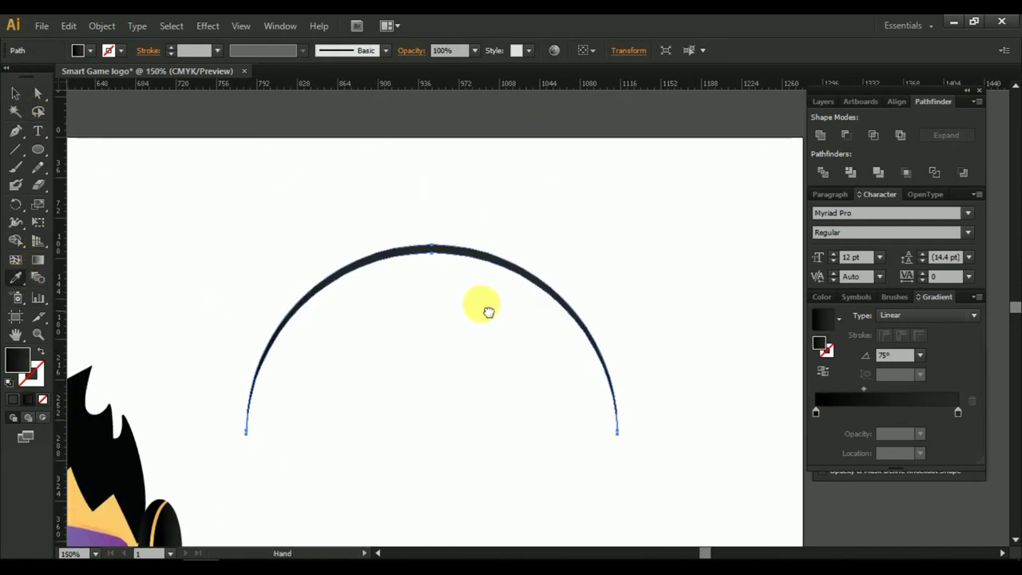
drag(934, 412, 955, 412)
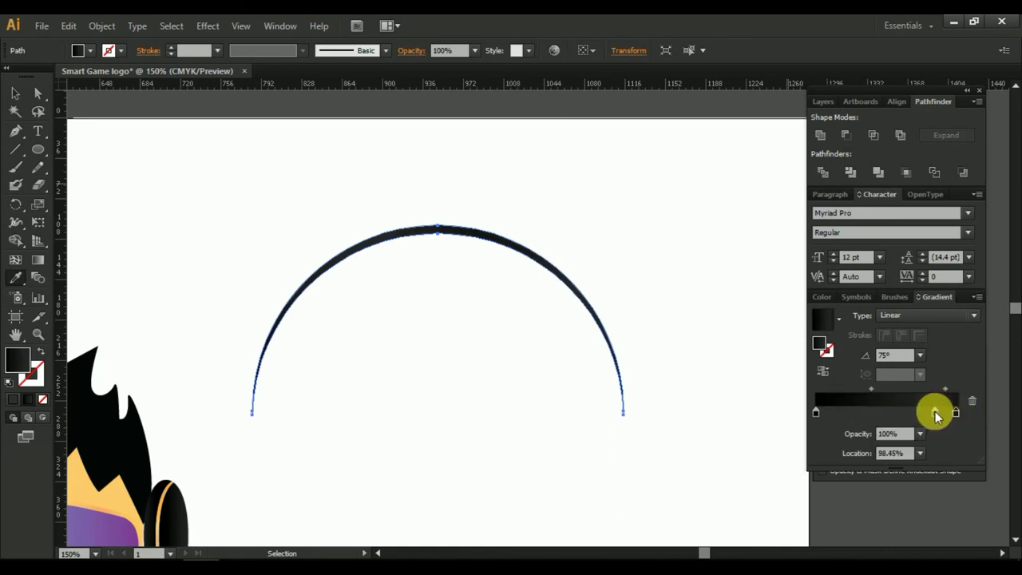
click(903, 413)
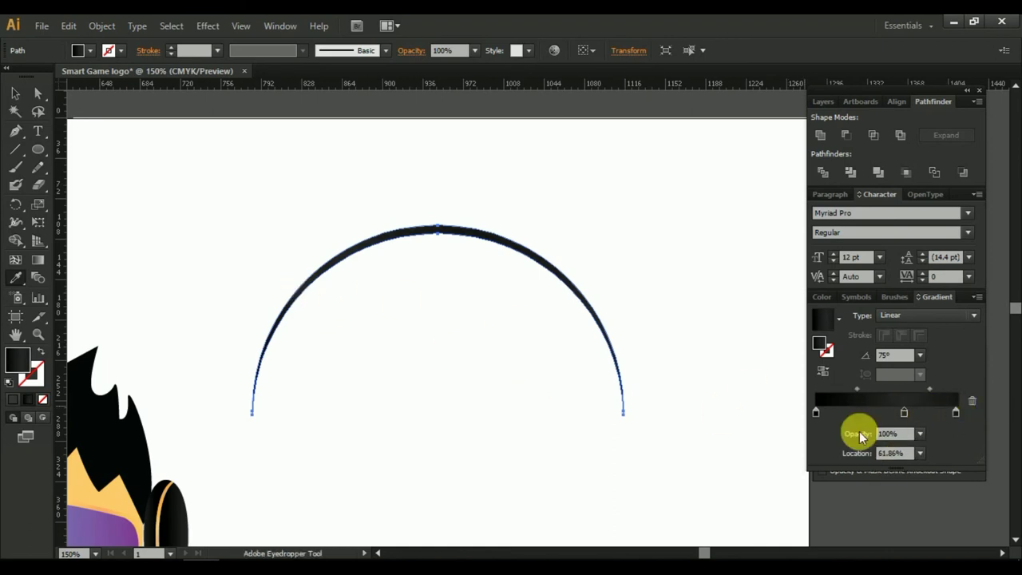
click(15, 94)
click(302, 329)
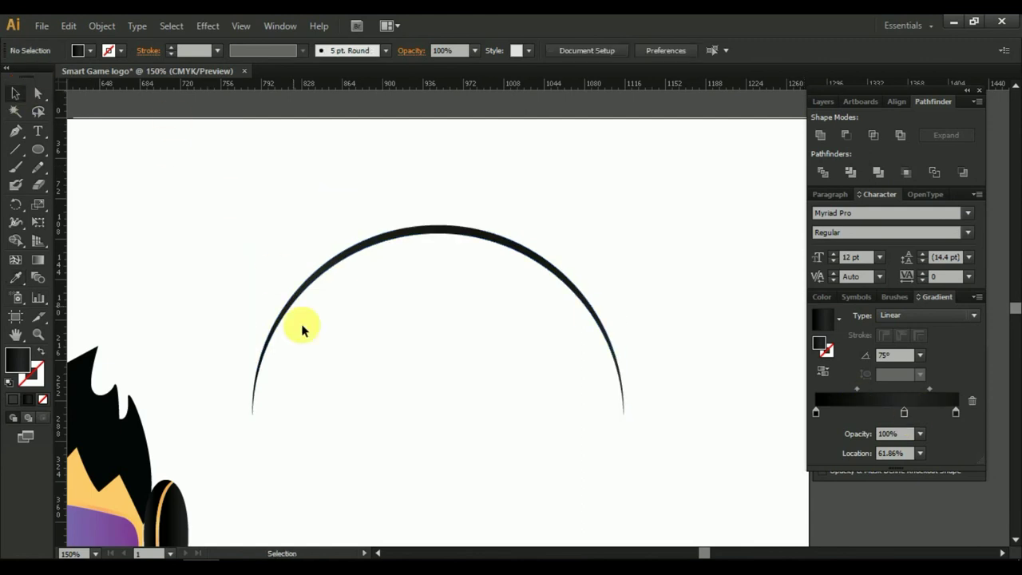
mouse_move(231, 312)
mouse_down()
mouse_move(602, 199)
mouse_move(604, 247)
mouse_up()
scroll(630, 200, down, 1)
alt+scroll(648, 184, down, 1)
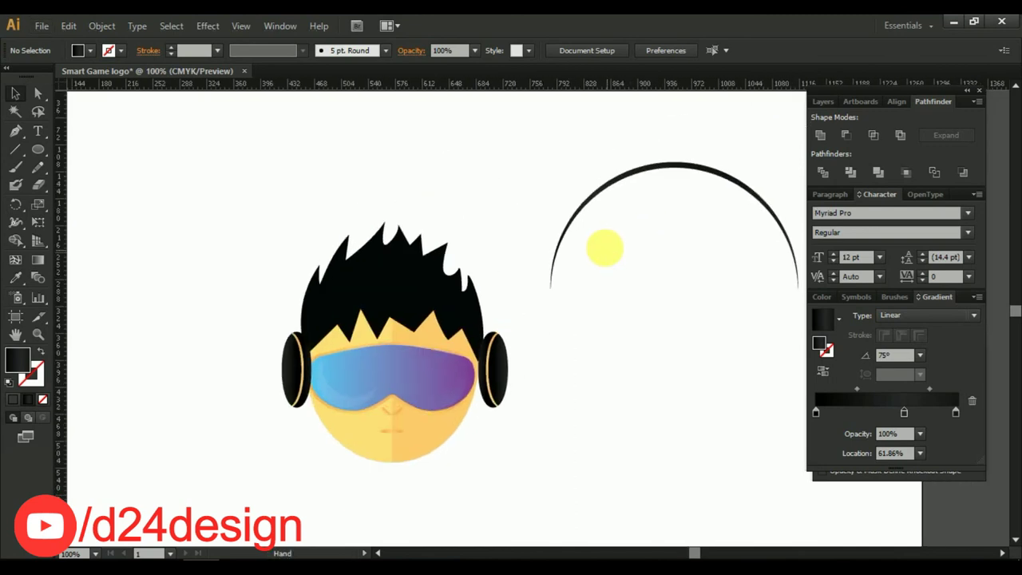
Place the ear cups at both ends of the headband arc and resize the arc to fit.
mouse_move(487, 322)
mouse_down()
mouse_move(683, 322)
mouse_move(582, 338)
mouse_up()
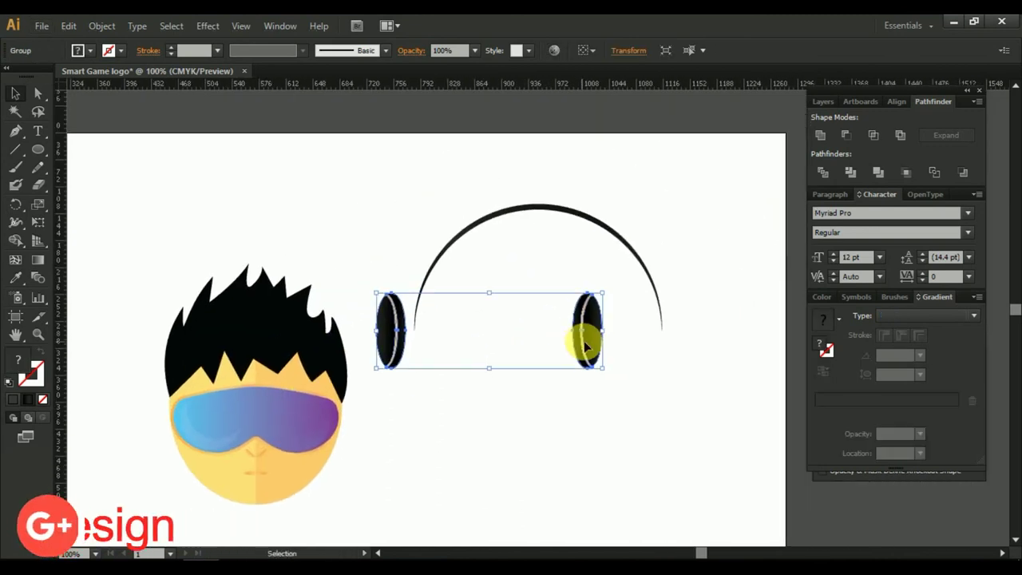
key(a)
key(ctrl+z)
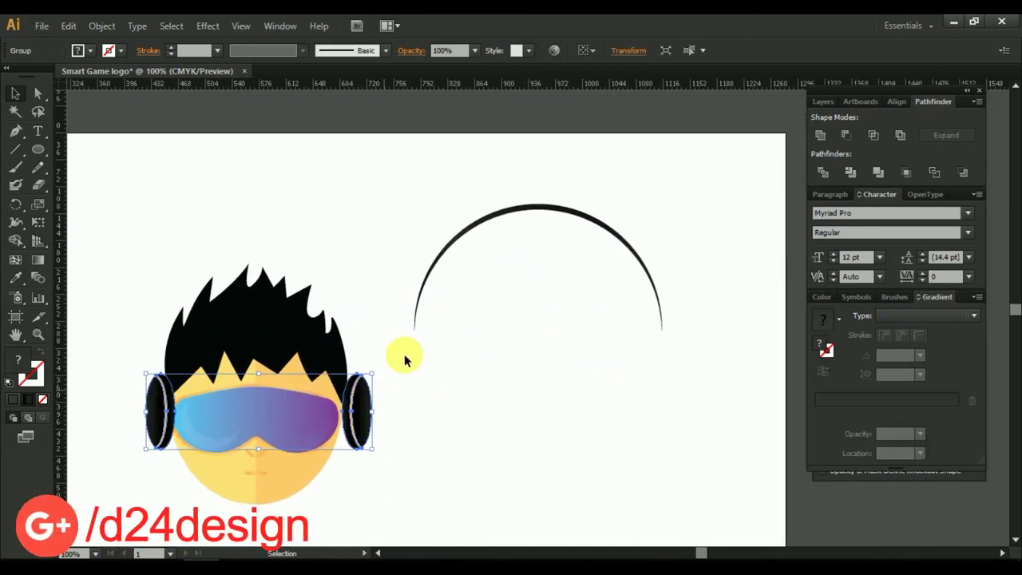
drag(362, 431, 647, 287)
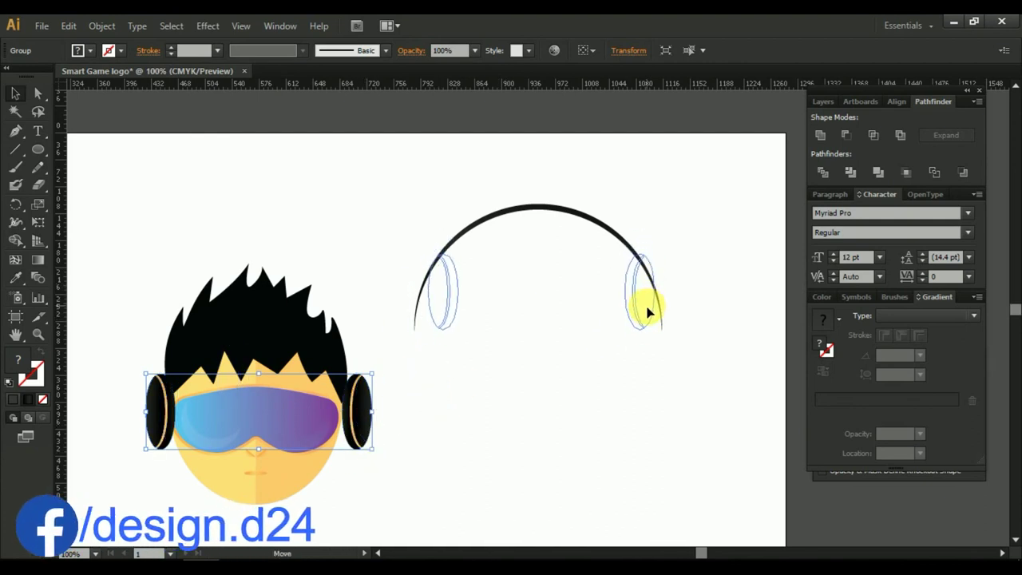
drag(646, 287, 650, 310)
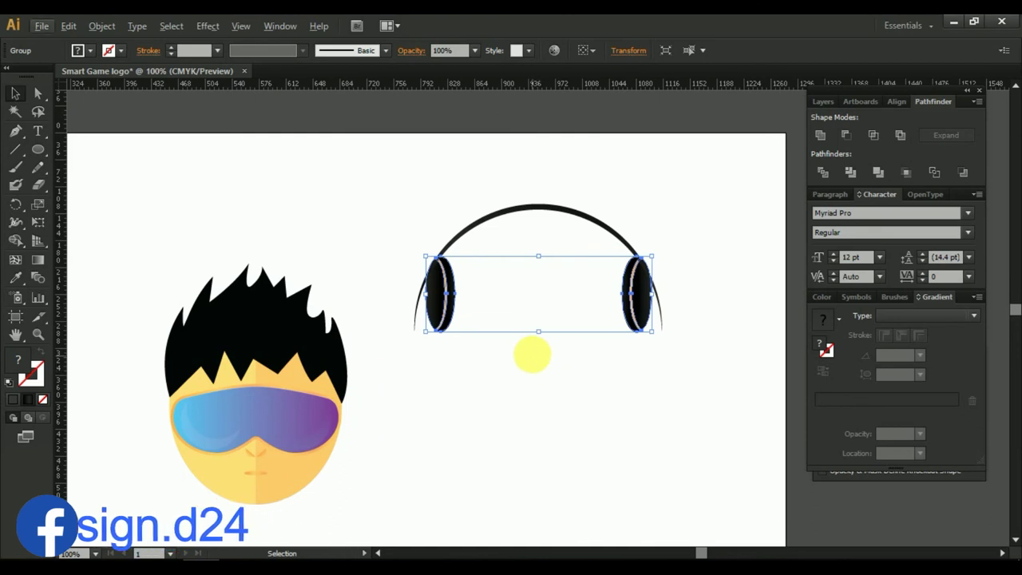
scroll(527, 354, up, 2)
click(525, 255)
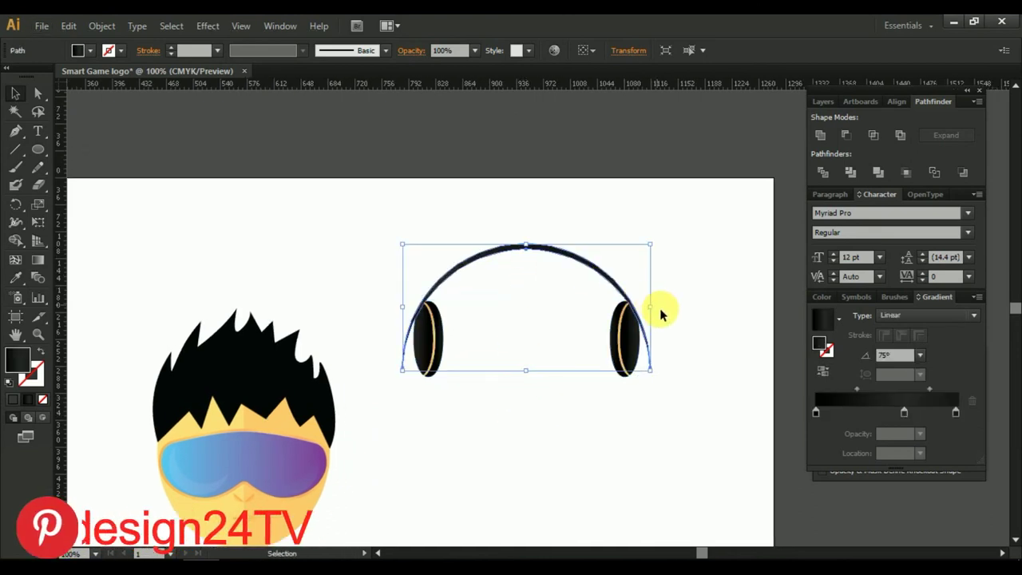
drag(645, 315, 633, 304)
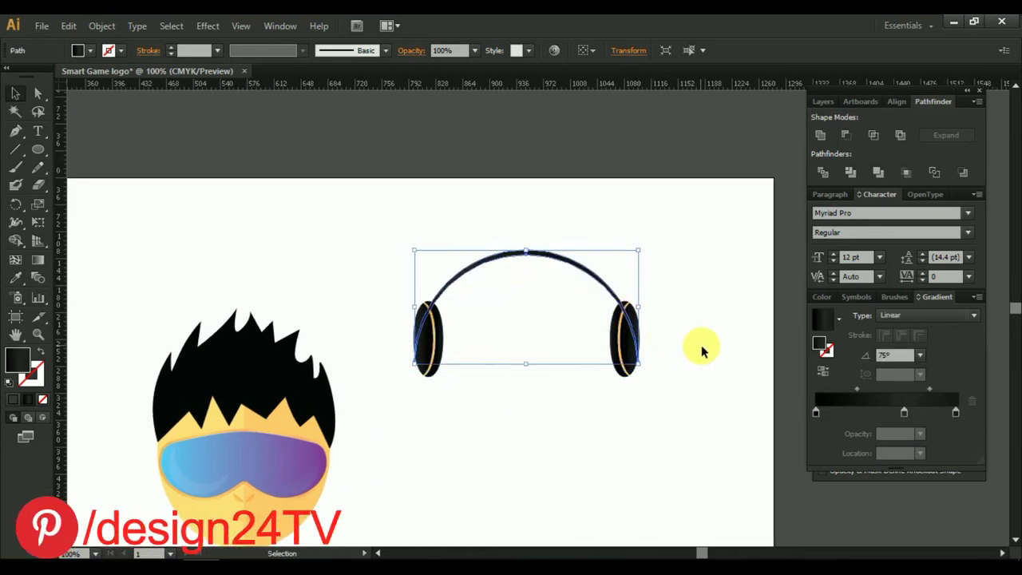
click(699, 364)
Bring the ear cup group in front of the headband arc.
drag(570, 264, 566, 376)
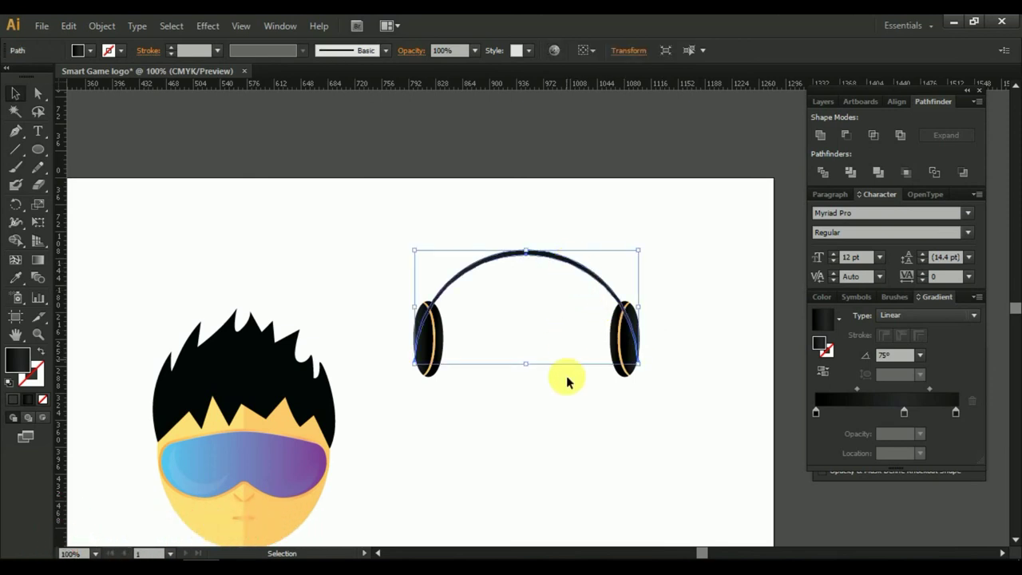
click(433, 349)
right_click(434, 349)
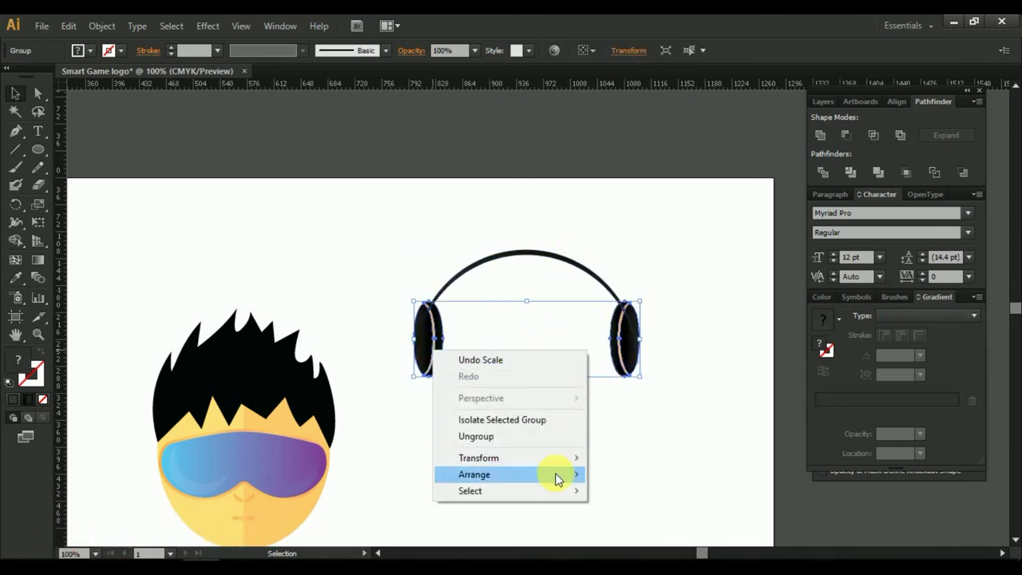
click(615, 472)
click(617, 457)
scroll(427, 418, up, 1)
Select the headband arc's lower-left and right end anchors with Direct Selection.
scroll(426, 400, up, 1)
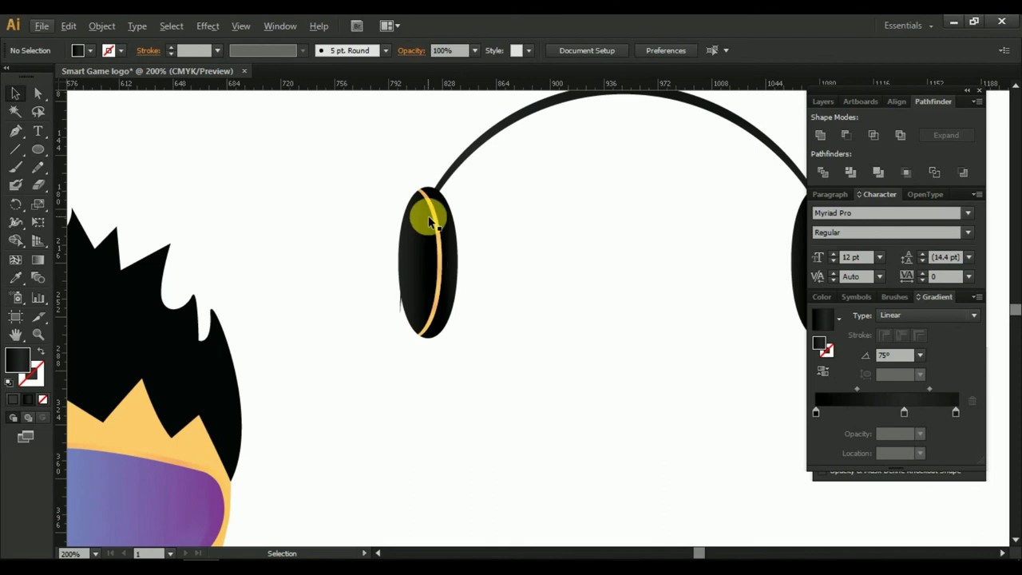
click(460, 157)
click(37, 93)
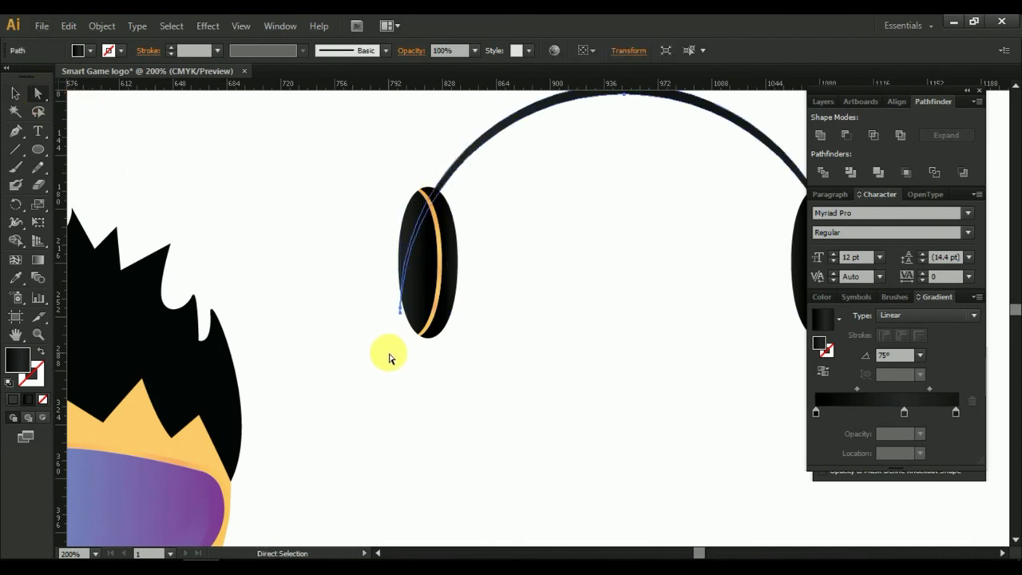
drag(404, 331, 415, 285)
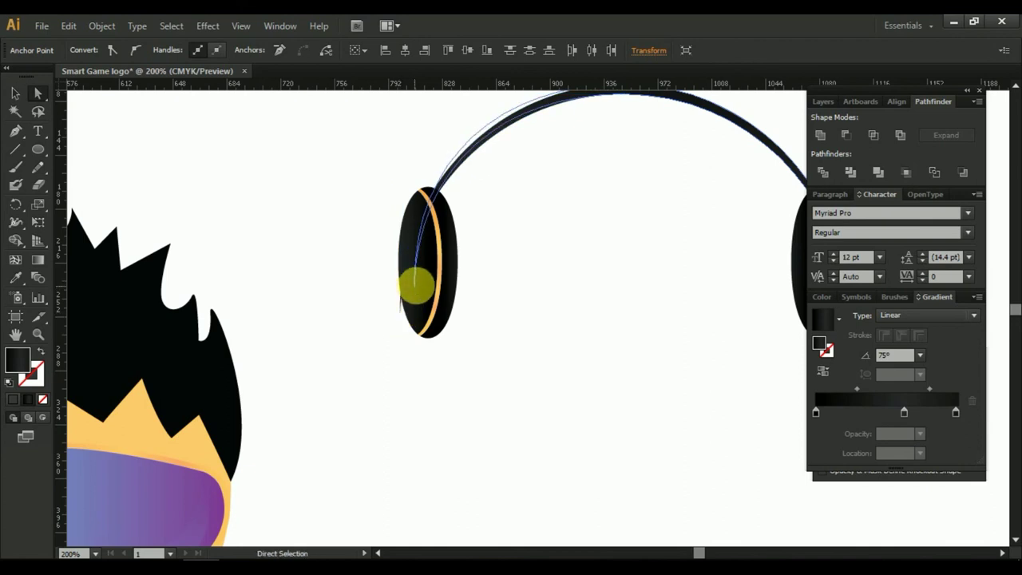
scroll(456, 315, right, 5)
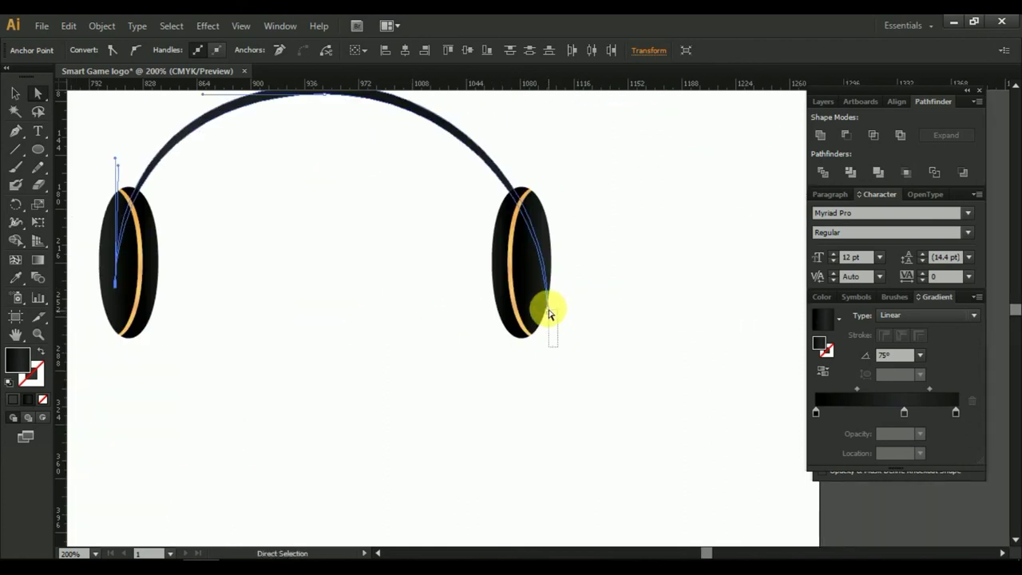
drag(549, 312, 551, 322)
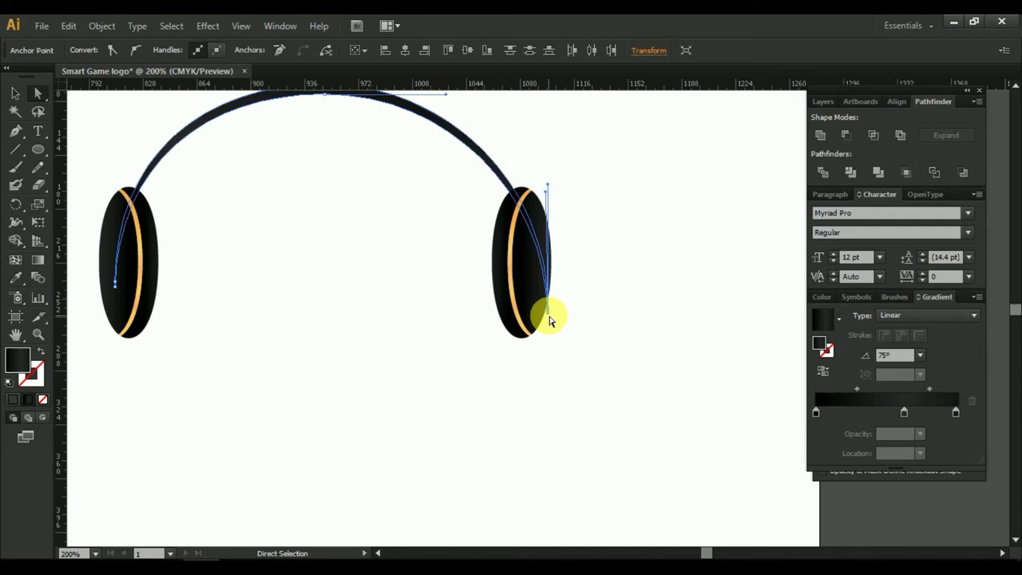
click(563, 320)
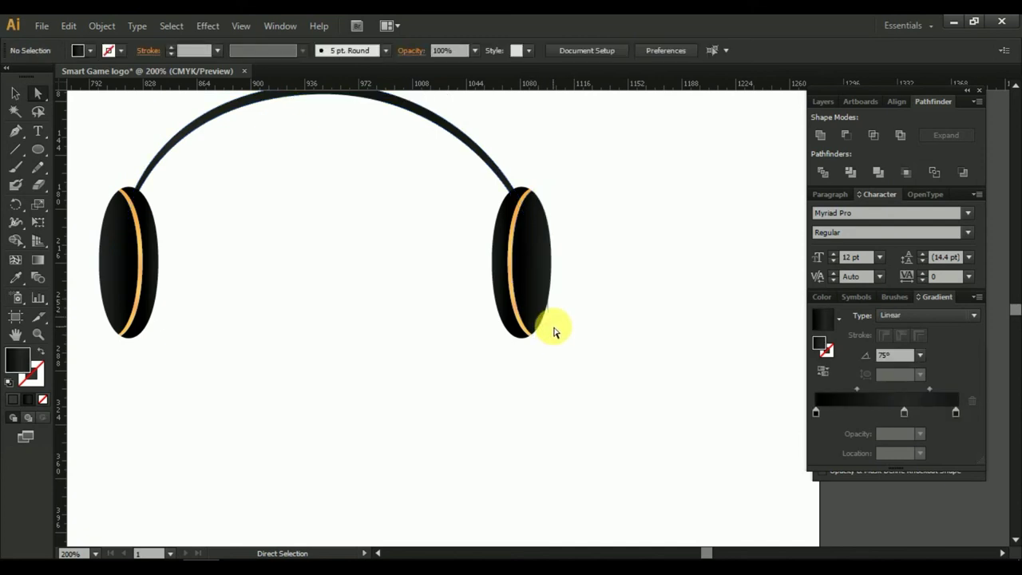
Drag the headband's right end anchor inward onto the right ear cup, then check both ends.
click(461, 138)
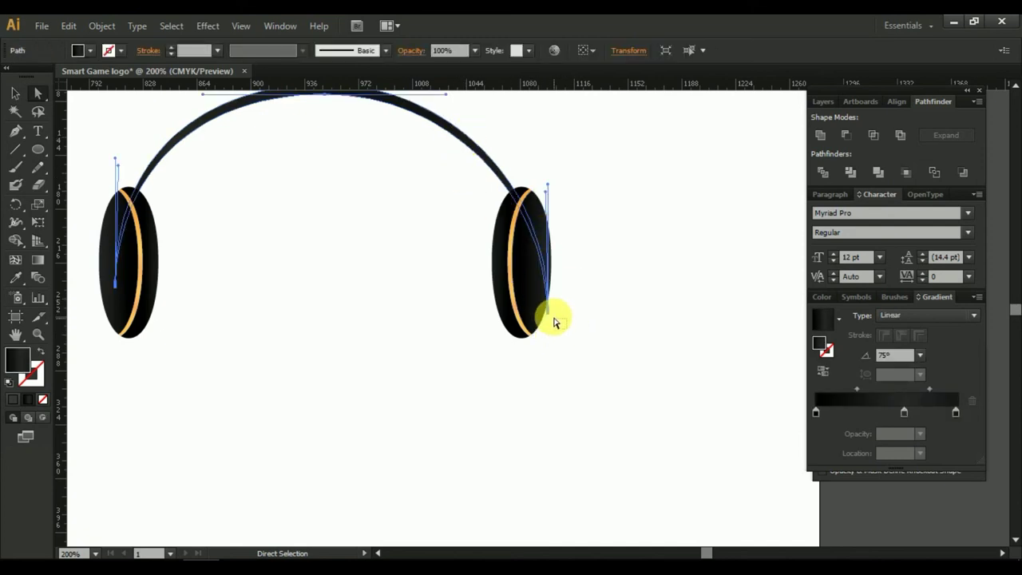
click(553, 316)
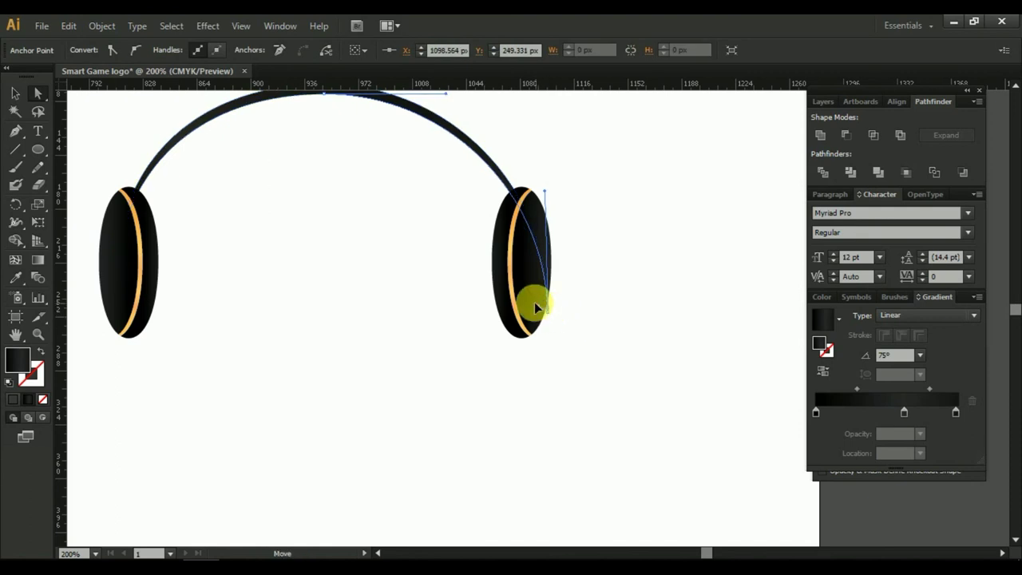
alt+scroll(549, 319, up, 1)
alt+scroll(549, 320, up, 4)
mouse_move(576, 307)
mouse_down()
mouse_move(553, 263)
mouse_move(514, 232)
mouse_move(530, 276)
mouse_move(517, 269)
mouse_up()
alt+scroll(532, 281, down, 3)
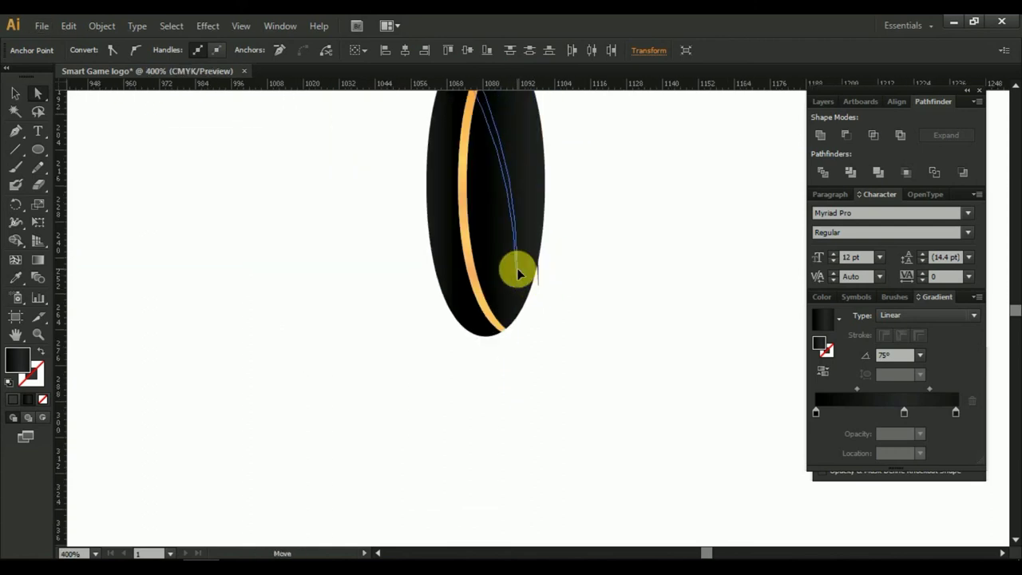
alt+scroll(519, 272, down, 1)
scroll(519, 275, down, 1)
alt+click(552, 282)
alt+click(551, 282)
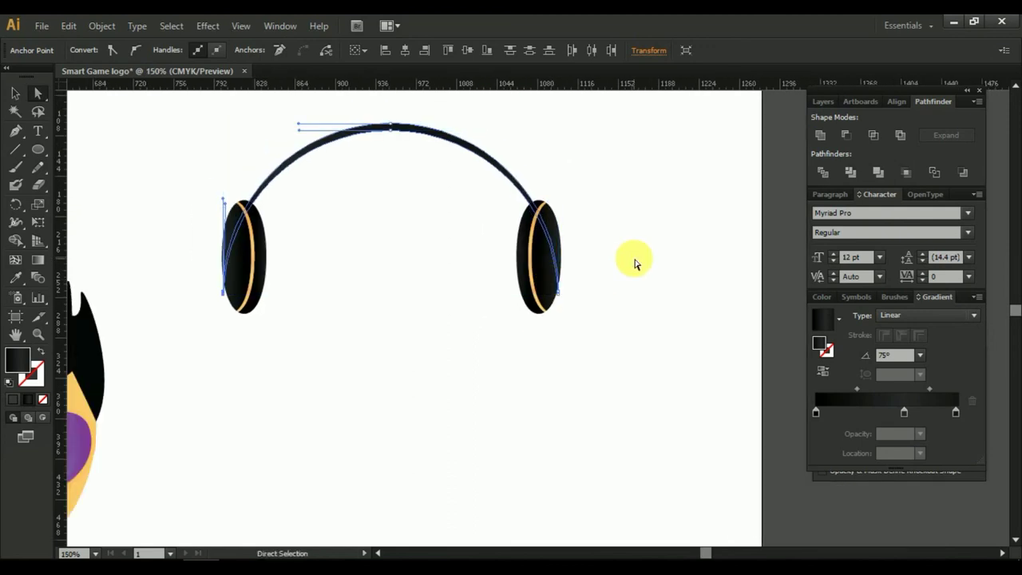
Select both ear cups and nudge them down one arrow-key step.
click(559, 312)
click(547, 297)
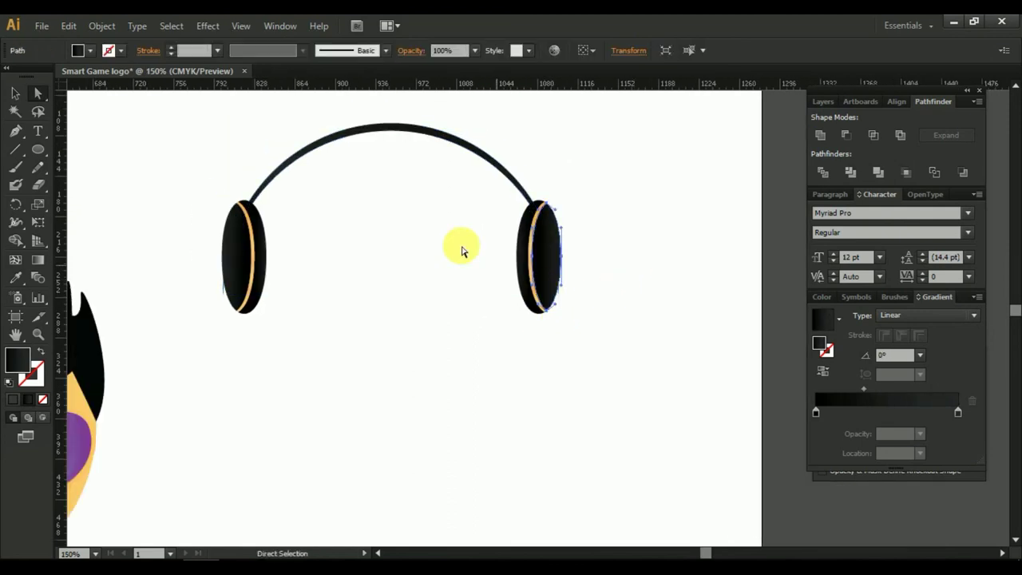
click(15, 93)
click(251, 261)
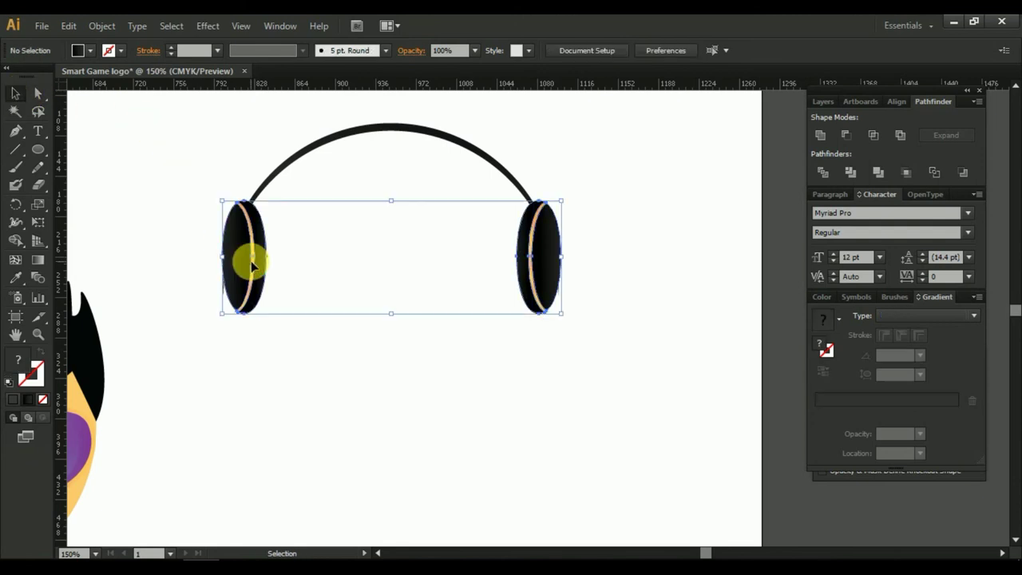
key(Down)
key(Down)
key(Down)
key(Down)
key(Down)
key(Down)
key(Down)
key(Down)
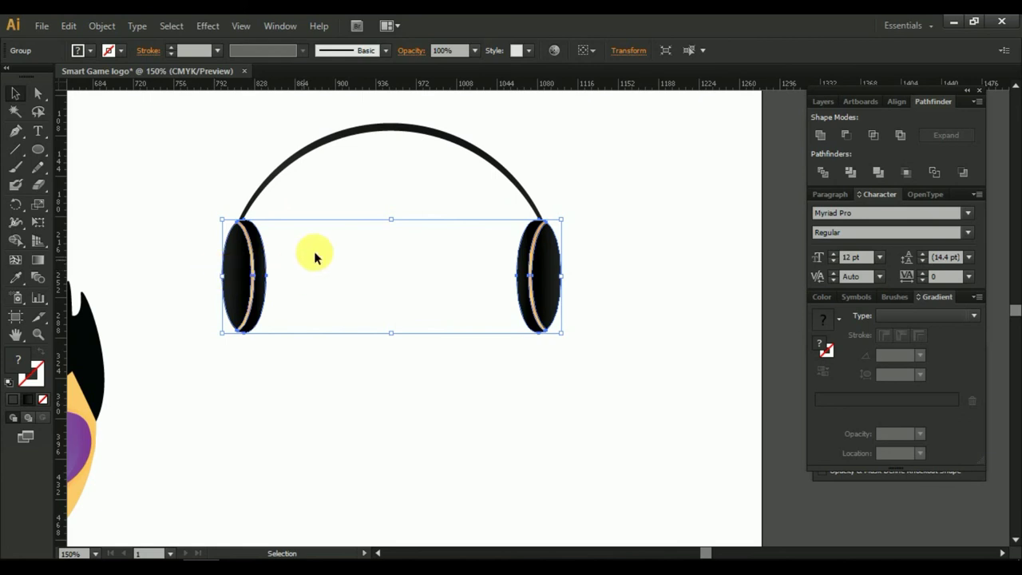
click(616, 249)
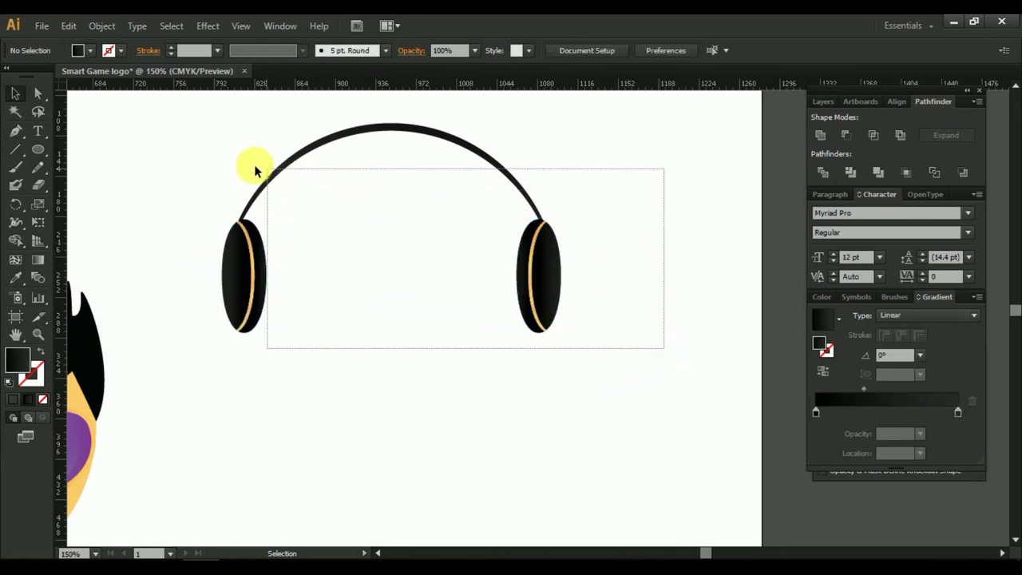
Marquee-select all the headphone parts and group them.
drag(653, 352, 261, 182)
click(221, 303)
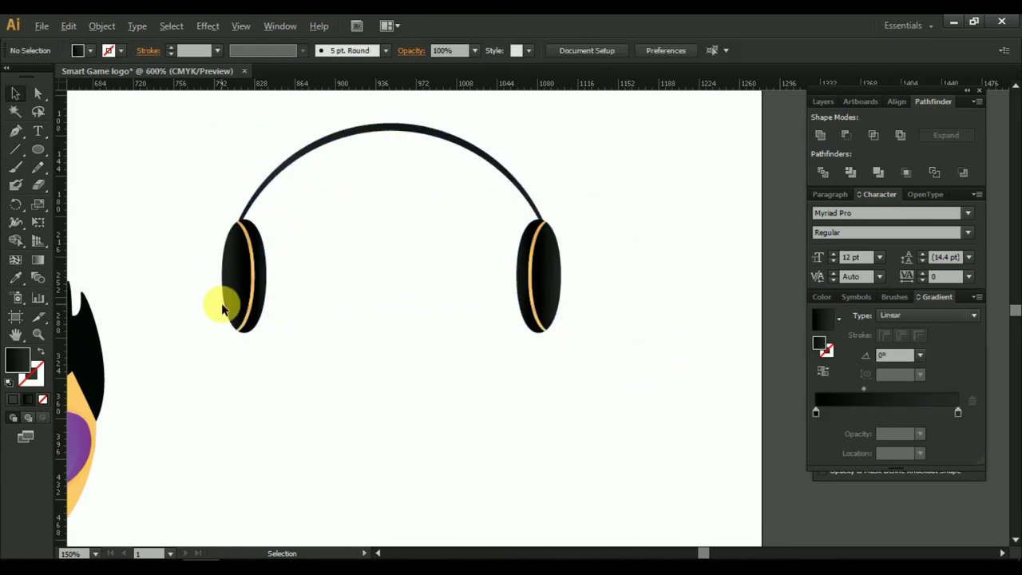
scroll(221, 302, up, 4)
scroll(221, 303, up, 3)
scroll(221, 303, down, 4)
scroll(224, 263, down, 3)
drag(196, 130, 502, 328)
drag(151, 138, 547, 314)
right_click(537, 307)
click(599, 375)
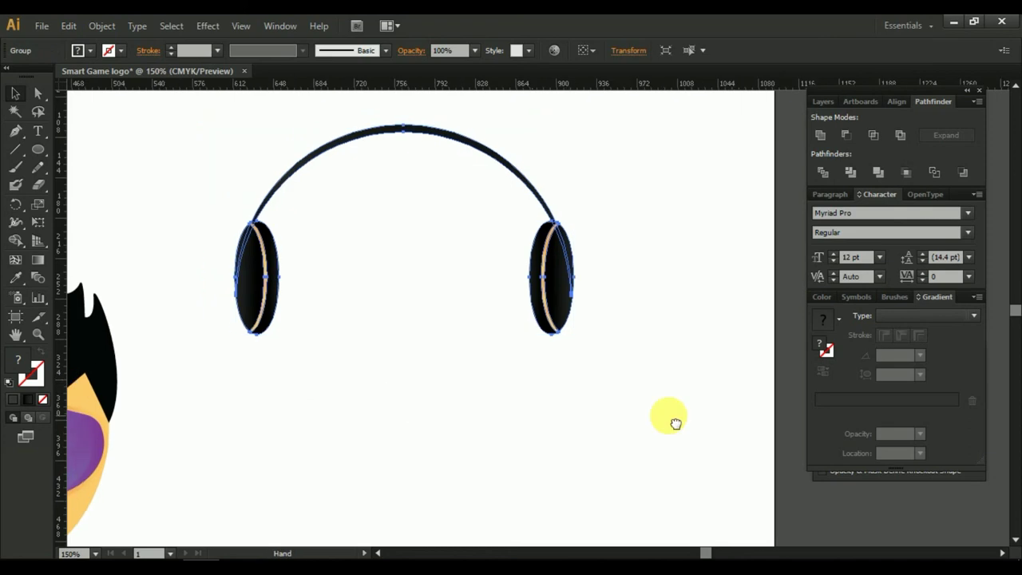
Move the headphones onto the gamer's head and align everything to the horizontal centre.
scroll(676, 423, left, 5)
scroll(529, 406, down, 3)
drag(552, 297, 385, 360)
click(486, 404)
key(ctrl+1)
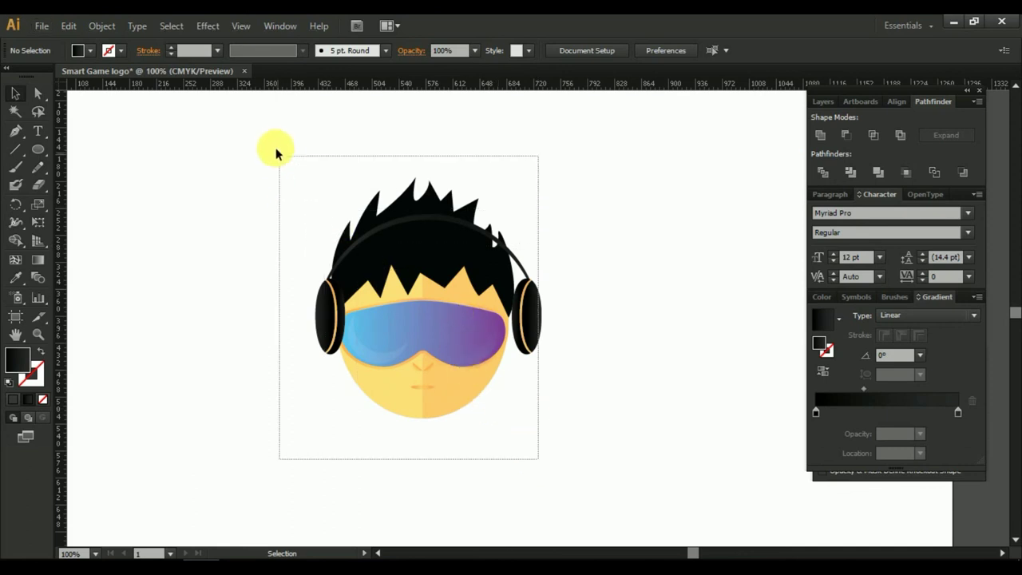
drag(275, 151, 544, 460)
click(633, 50)
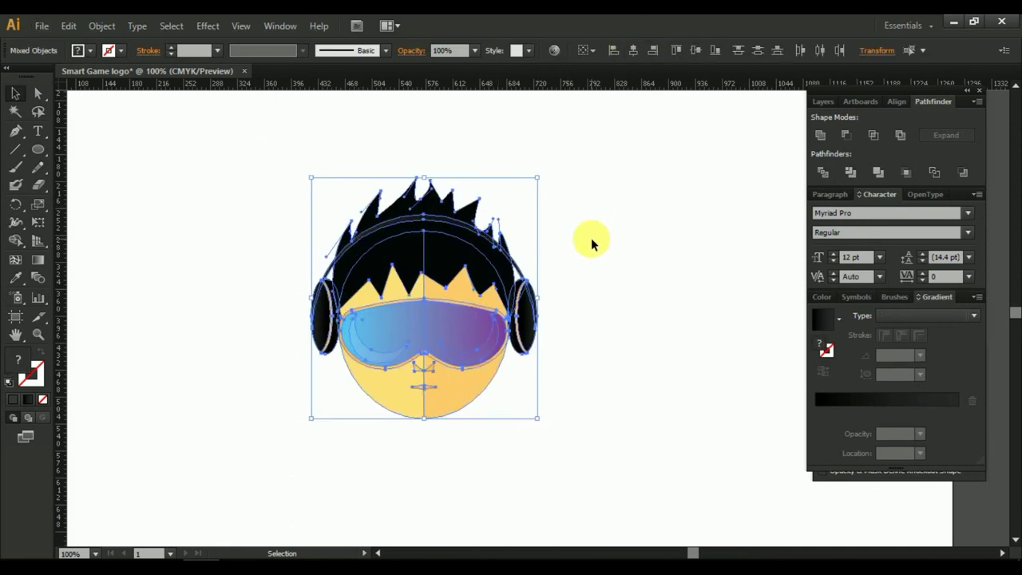
click(591, 239)
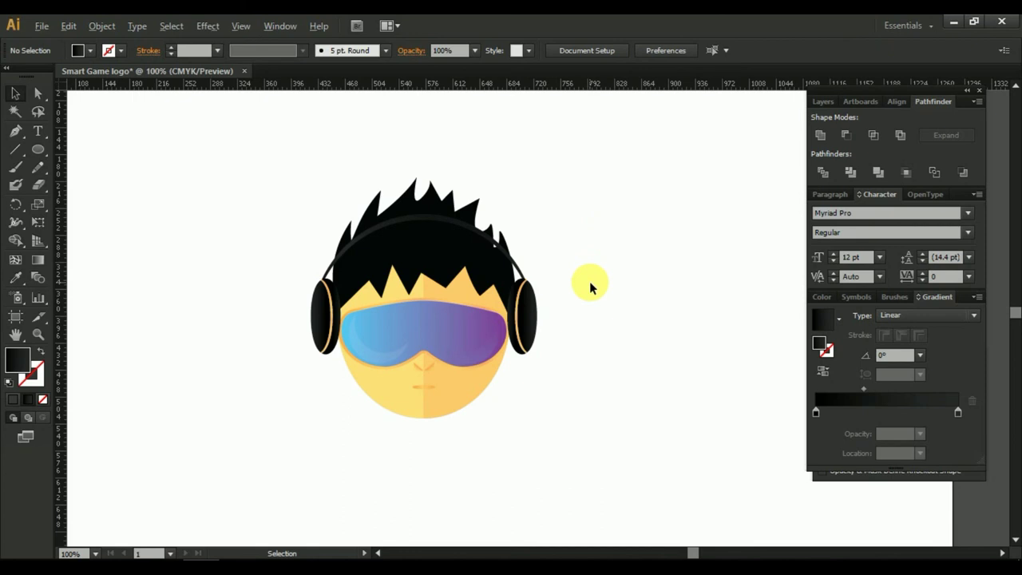
Nudge and resize the headphones to fit snugly around the head.
scroll(589, 281, down, 1)
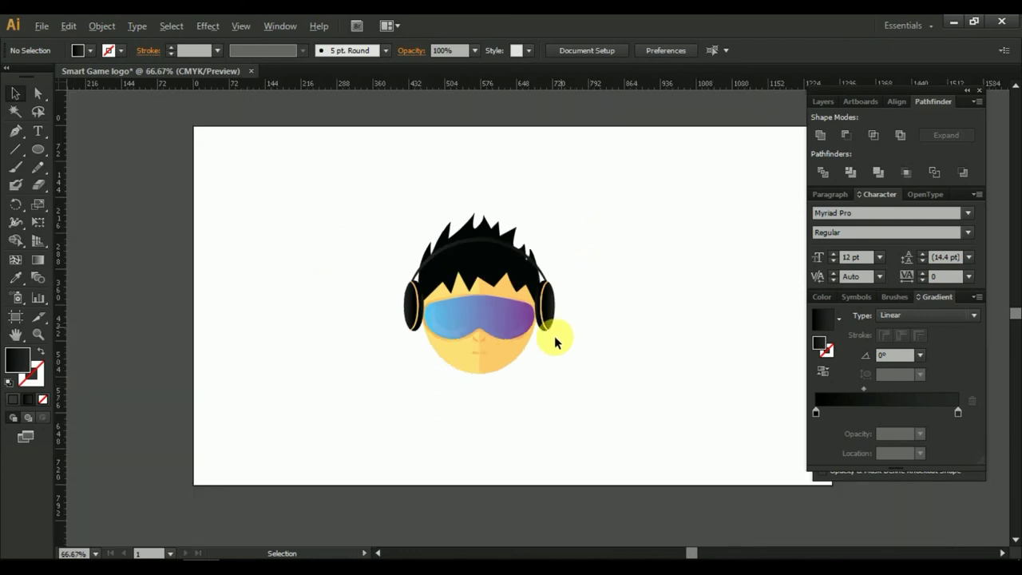
scroll(532, 360, up, 1)
click(552, 295)
key(Down)
key(Down)
key(Down)
key(Down)
key(Down)
key(Down)
key(Down)
key(Down)
key(Down)
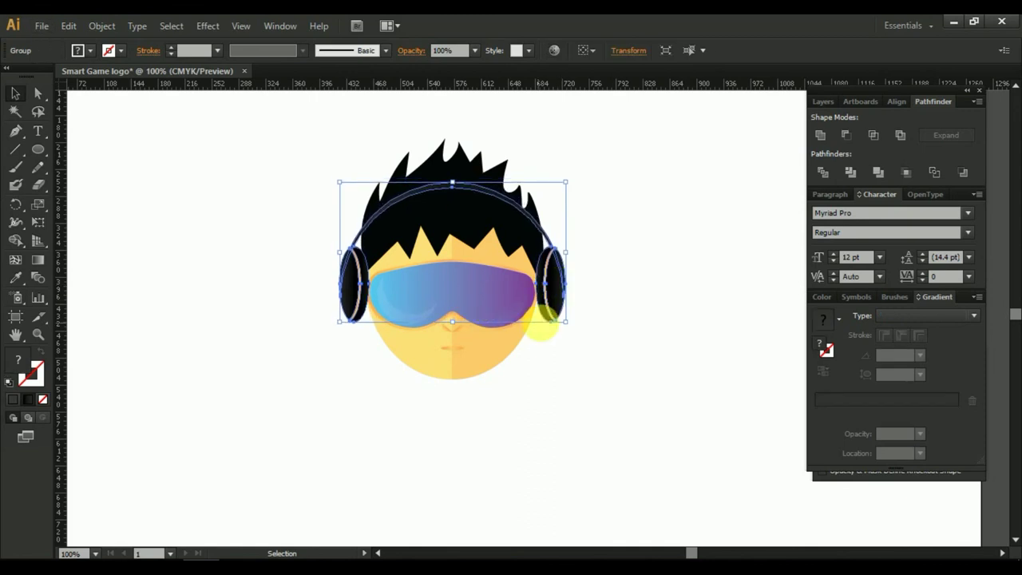
drag(572, 257, 554, 258)
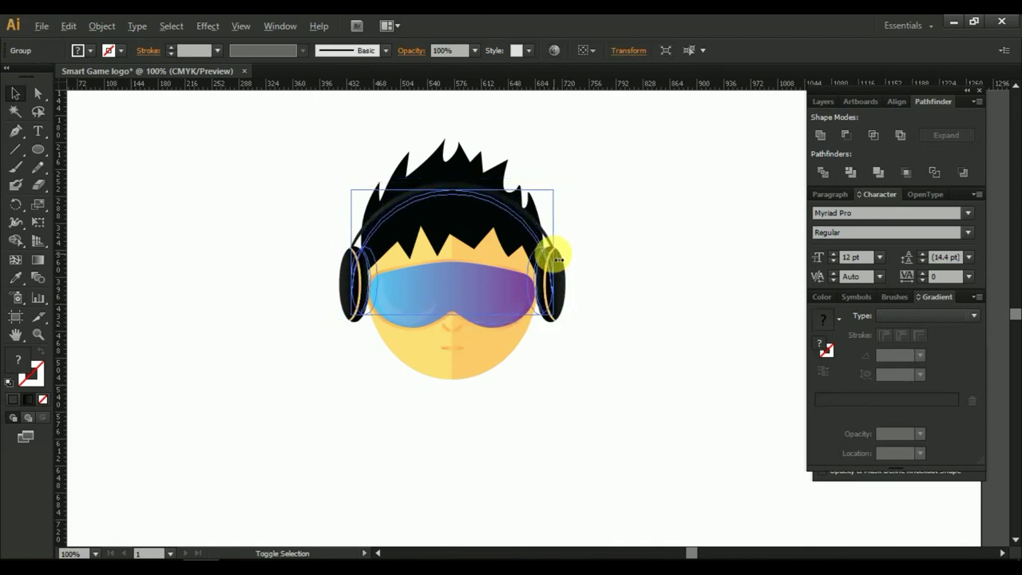
click(604, 304)
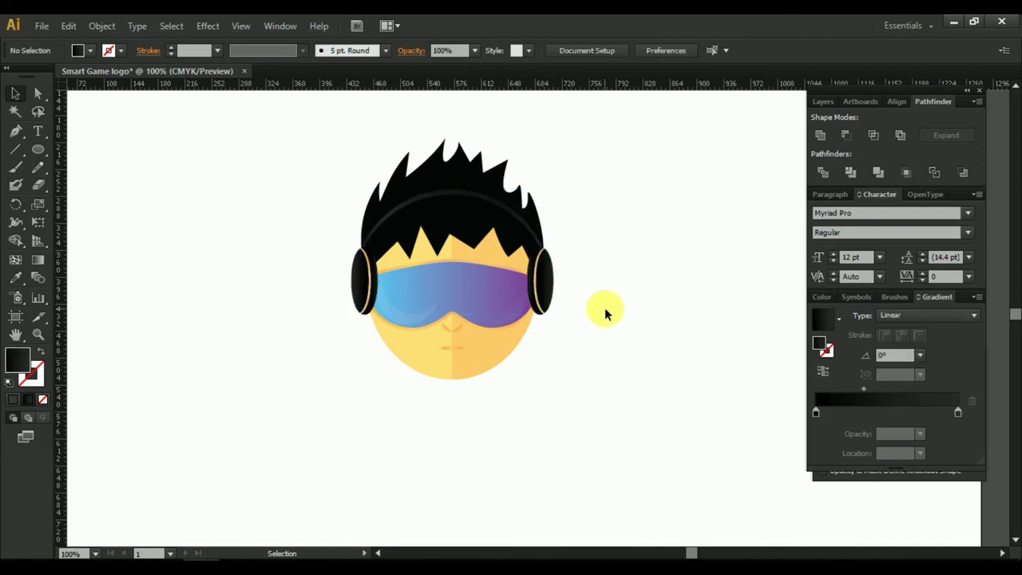
click(546, 281)
drag(559, 256, 566, 260)
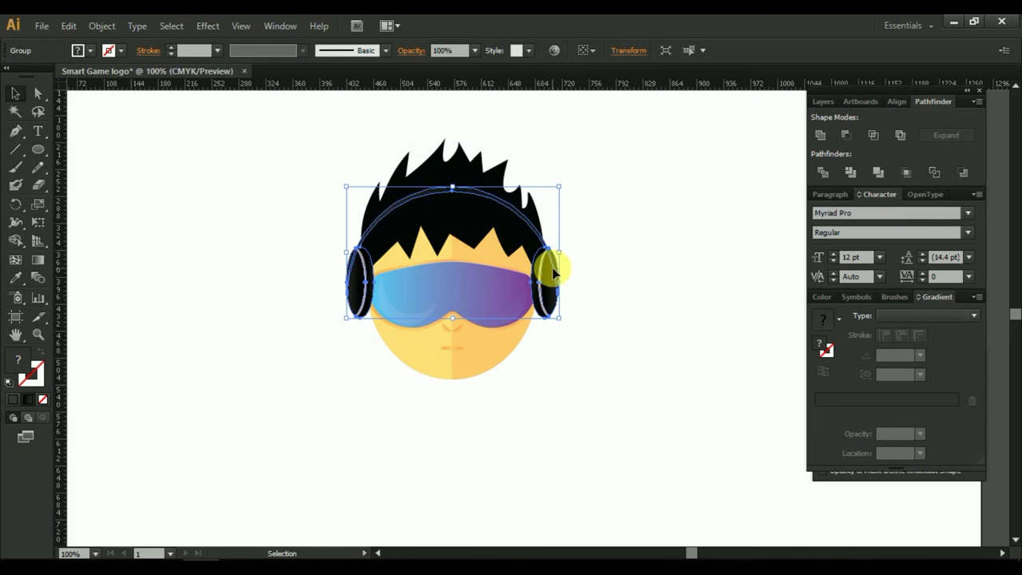
key(Up)
key(Up)
key(Up)
key(Up)
key(Up)
key(Up)
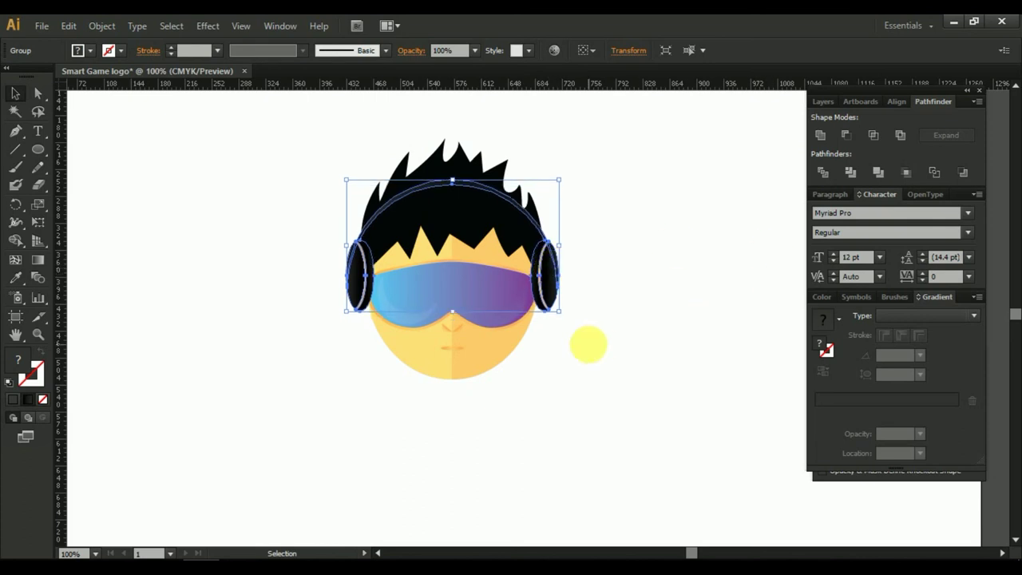
click(591, 351)
In isolation mode, make the right ear cup slightly narrower.
click(428, 239)
click(595, 319)
double_click(543, 281)
double_click(543, 281)
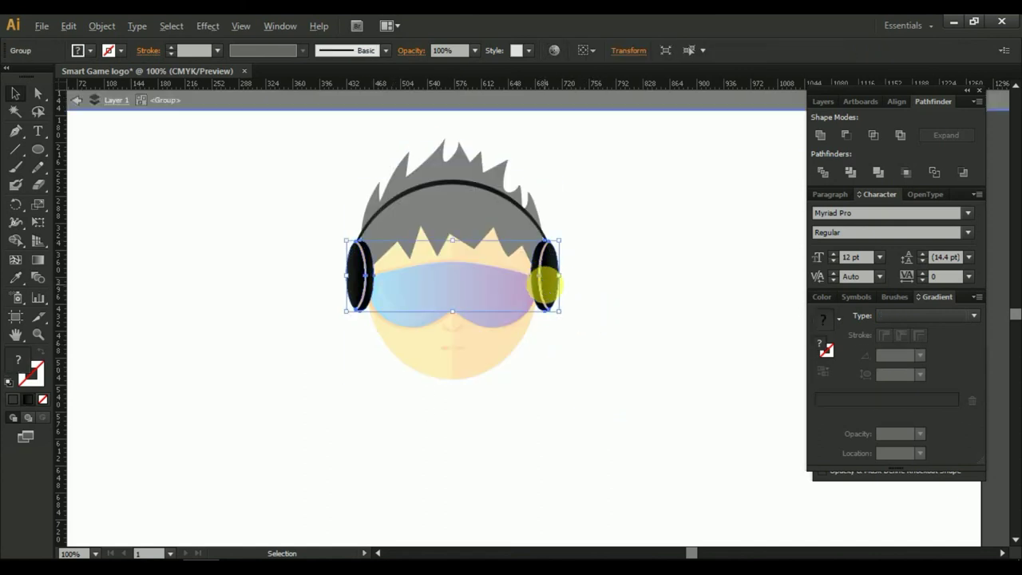
scroll(542, 281, up, 2)
click(541, 281)
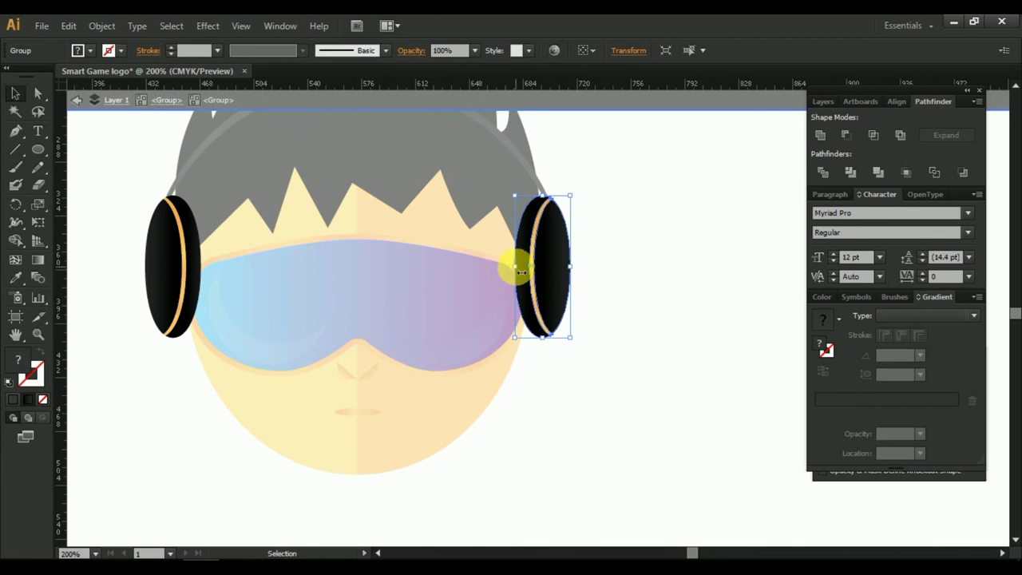
drag(521, 272, 533, 281)
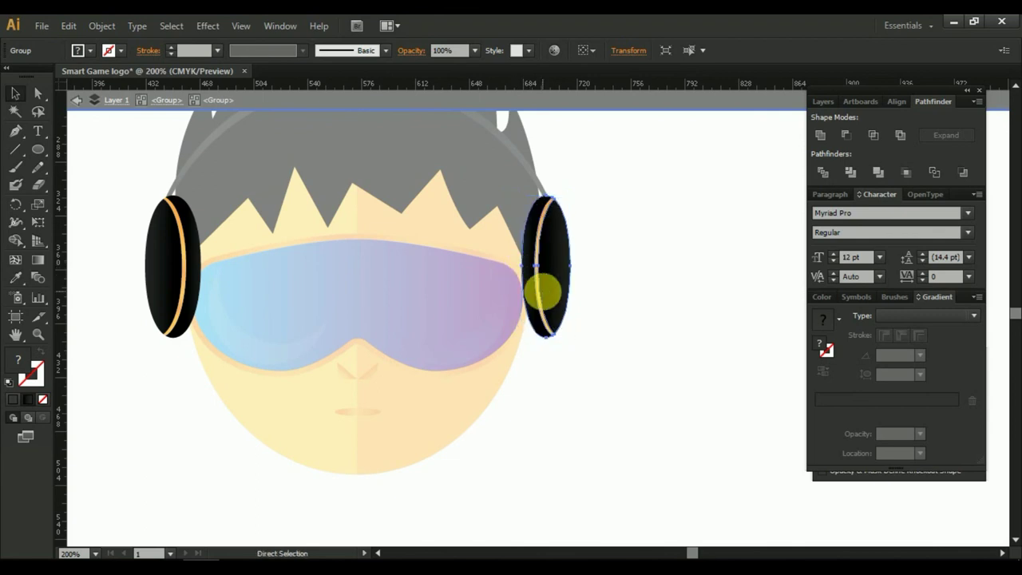
double_click(673, 292)
Select the entire character and group it together.
scroll(673, 292, down, 3)
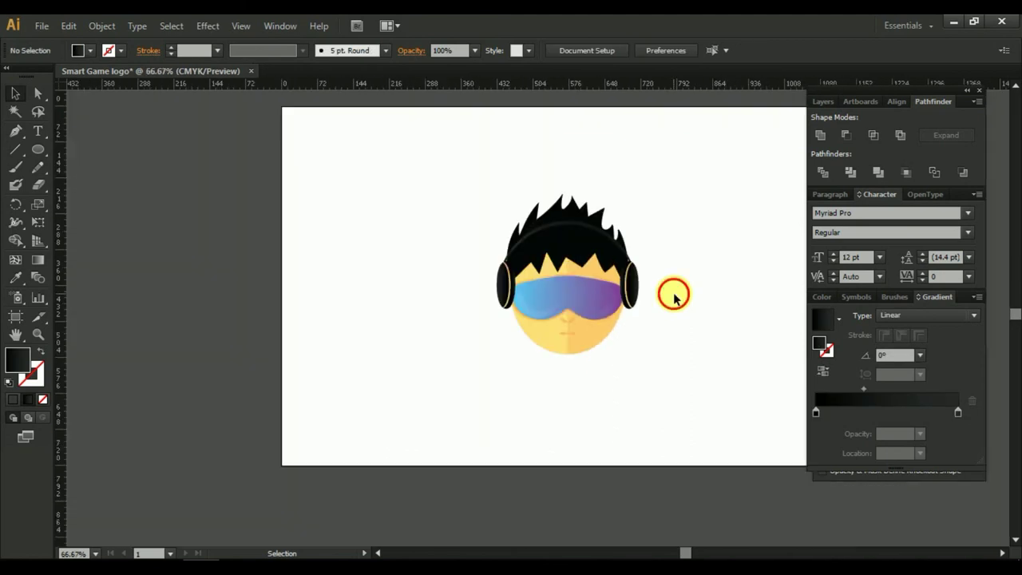
drag(438, 199, 534, 295)
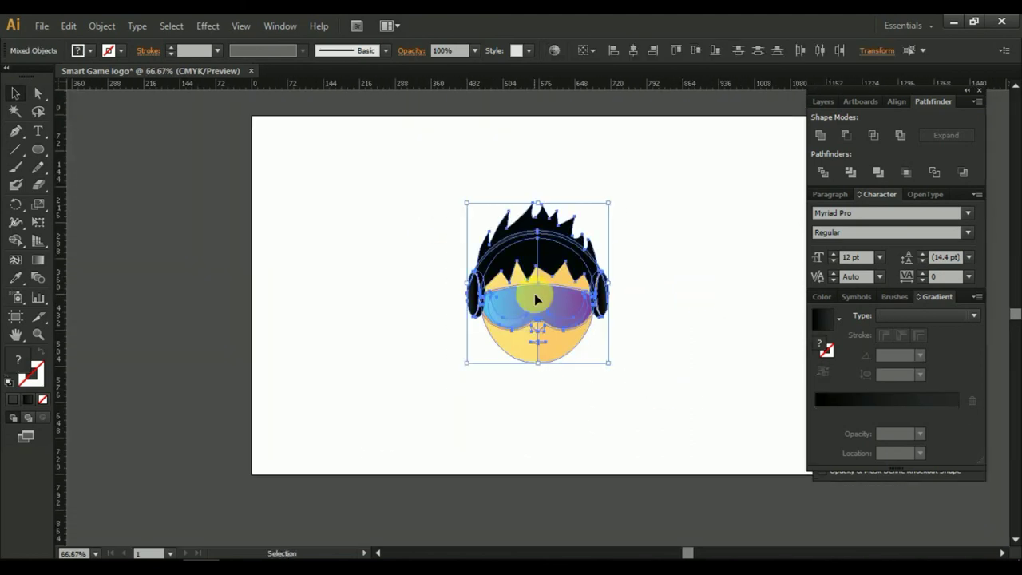
right_click(582, 316)
click(673, 378)
drag(574, 338, 614, 367)
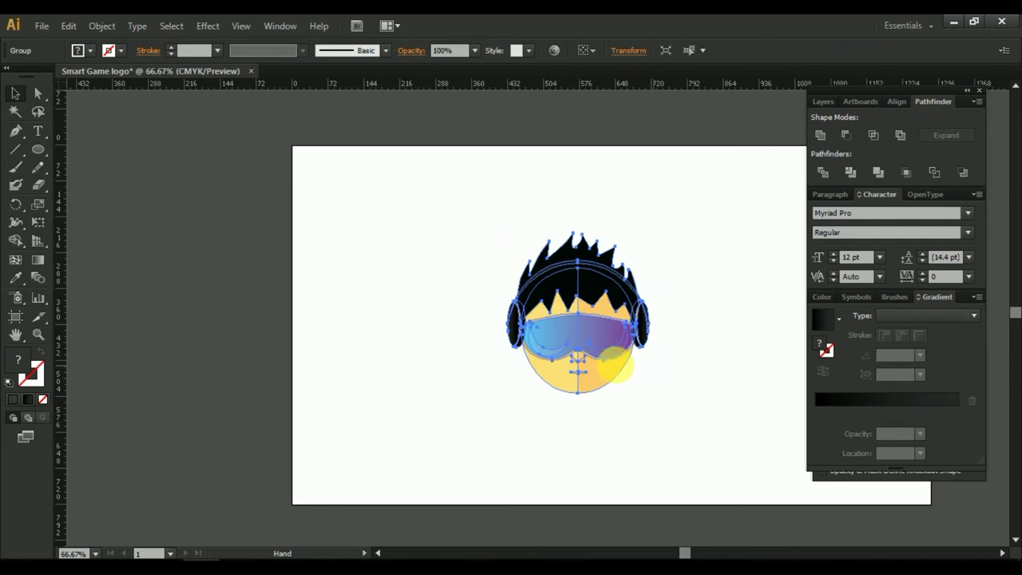
click(721, 337)
drag(721, 337, 693, 305)
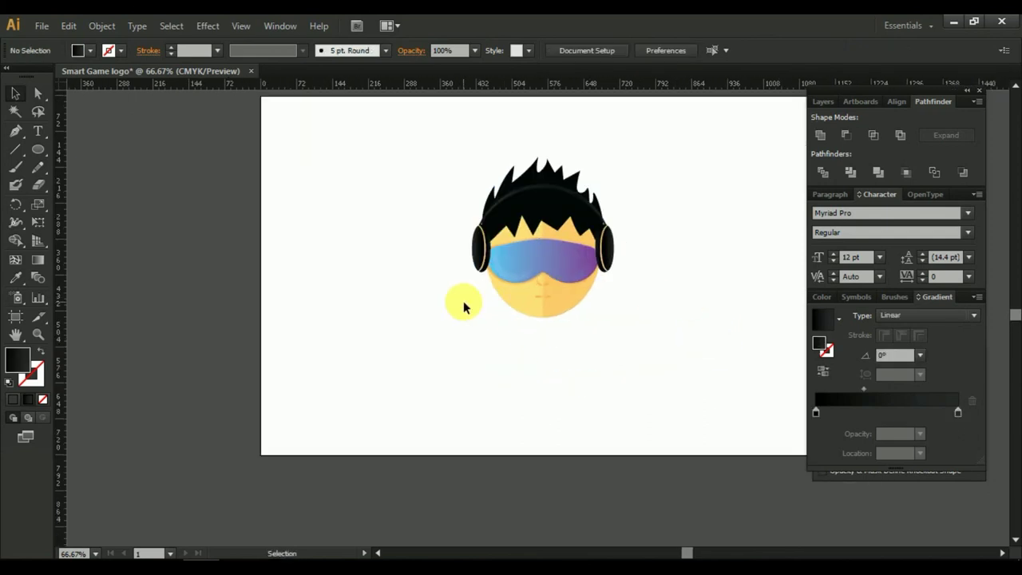
Place the SMART text below the face and enlarge it.
click(40, 133)
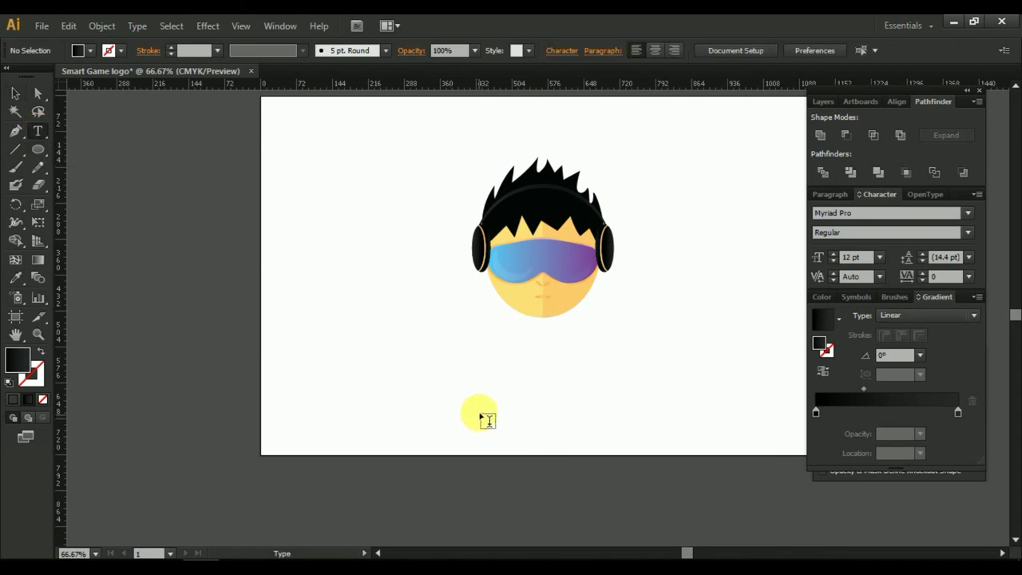
click(471, 396)
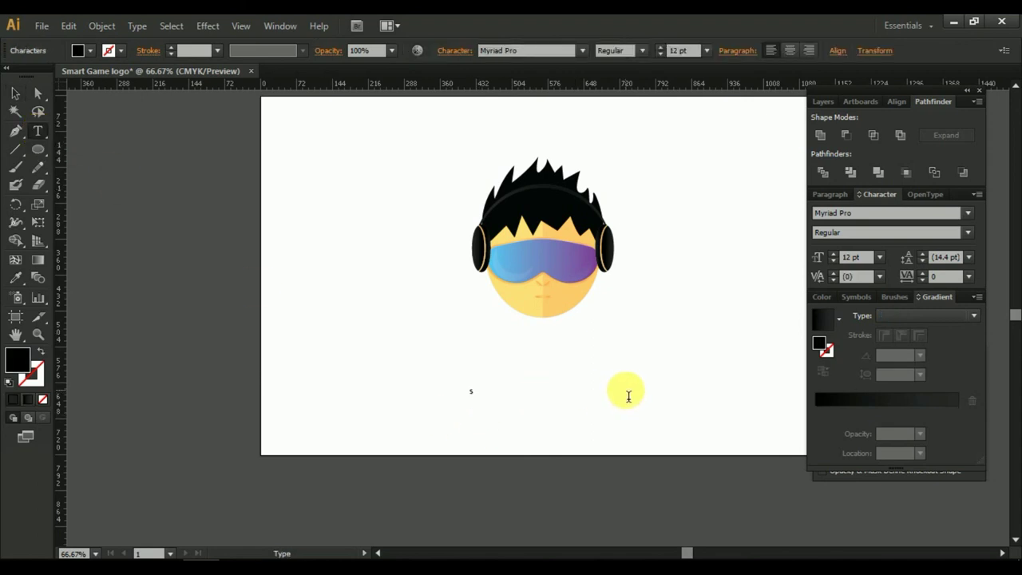
text(Smart)
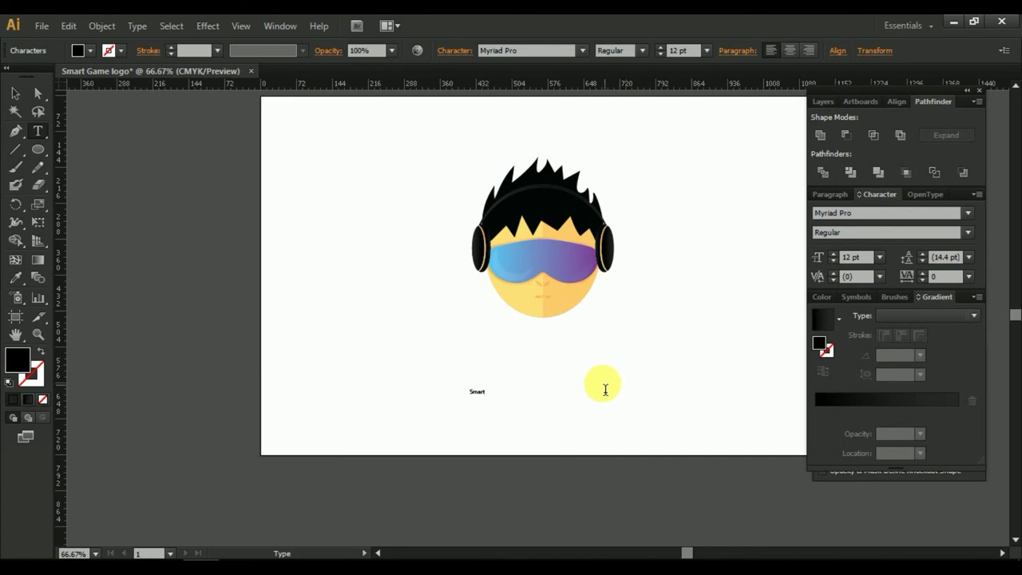
click(15, 92)
mouse_move(495, 387)
mouse_down()
mouse_move(616, 360)
mouse_move(557, 366)
mouse_up()
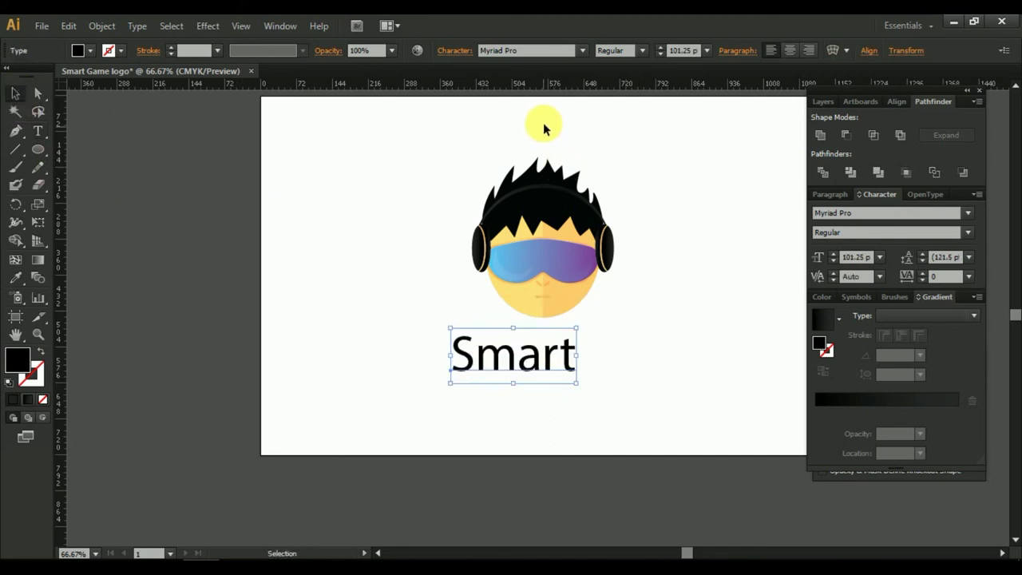
Set SMART's font to Night Machine and move it lower on the artboard.
click(542, 52)
key(Down)
key(Down)
key(Down)
key(Down)
key(Down)
key(Down)
key(Down)
key(Down)
key(Down)
key(Down)
key(Down)
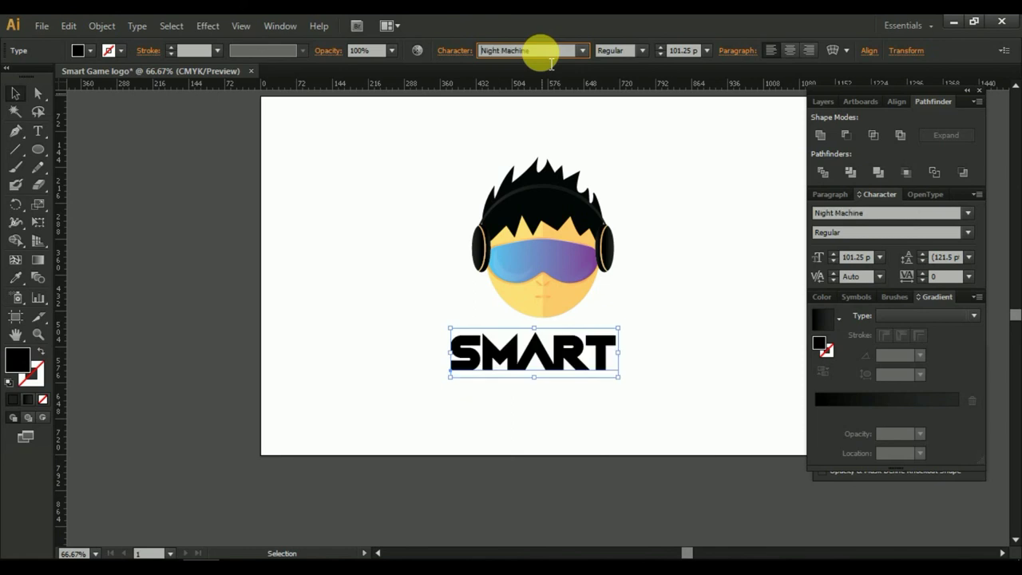
key(Down)
key(Down)
key(Up)
key(Up)
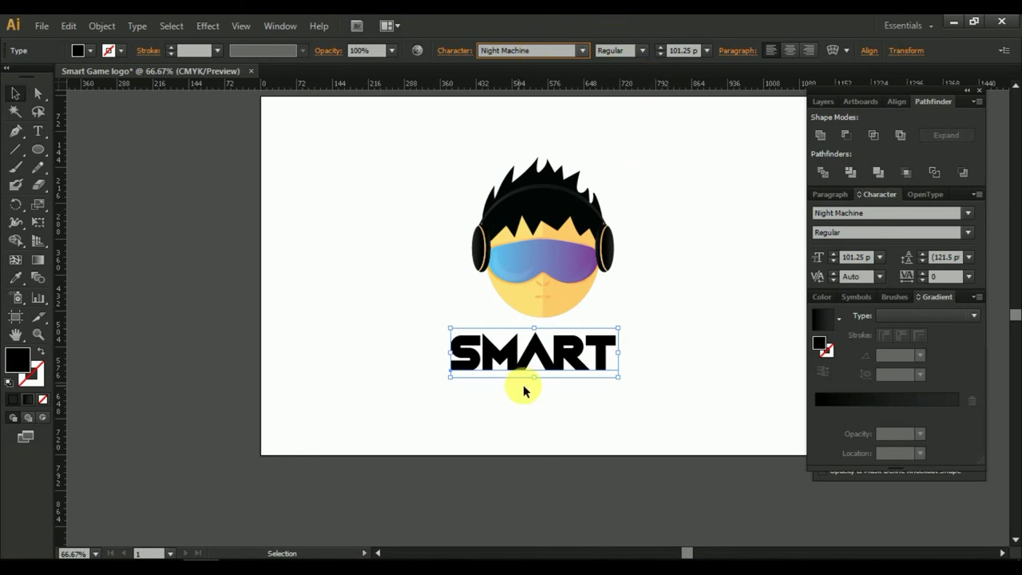
scroll(525, 389, up, 1)
mouse_move(557, 353)
mouse_down()
mouse_move(577, 337)
mouse_move(602, 483)
mouse_move(695, 555)
mouse_move(669, 408)
mouse_up()
Duplicate SMART below the original and retype the copy as 'GAMER'.
click(655, 422)
click(656, 336)
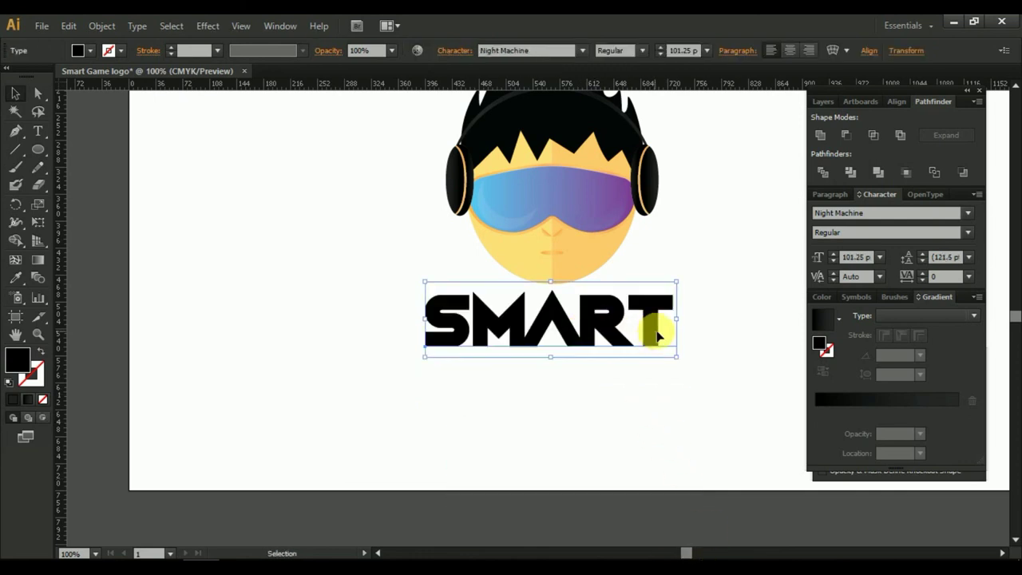
drag(653, 334, 599, 373)
double_click(598, 373)
drag(657, 388, 389, 392)
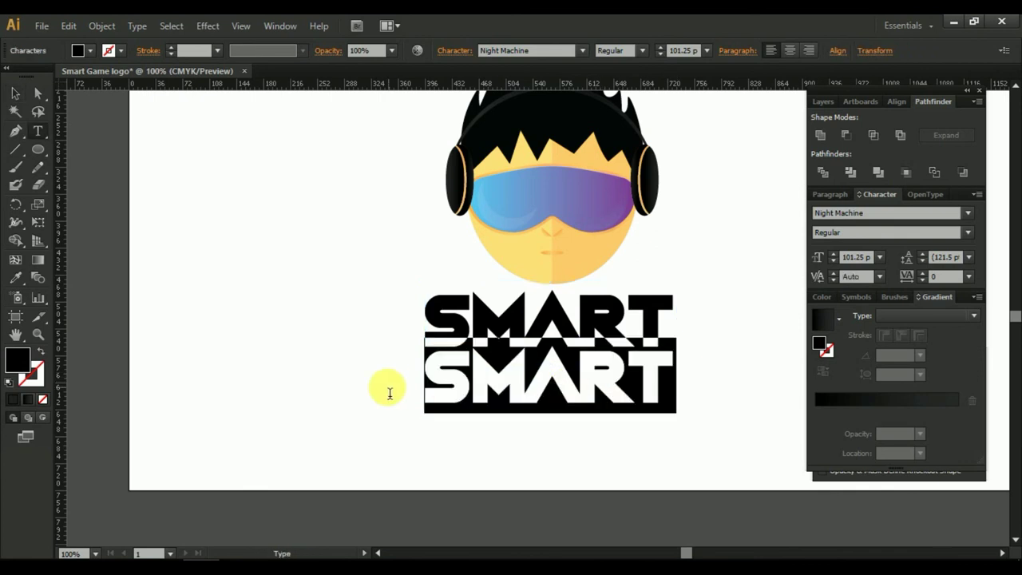
text(GAM)
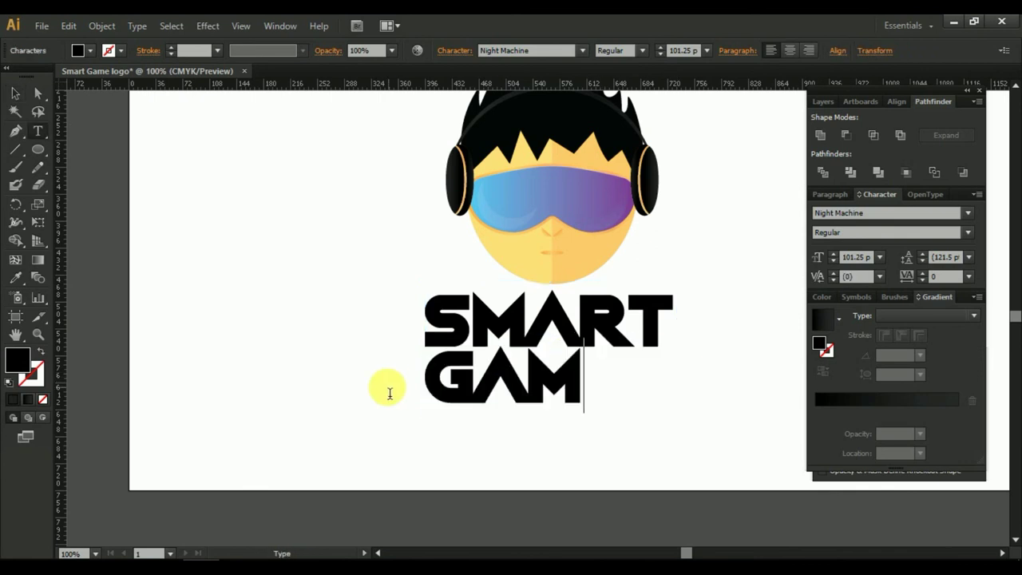
text(ER)
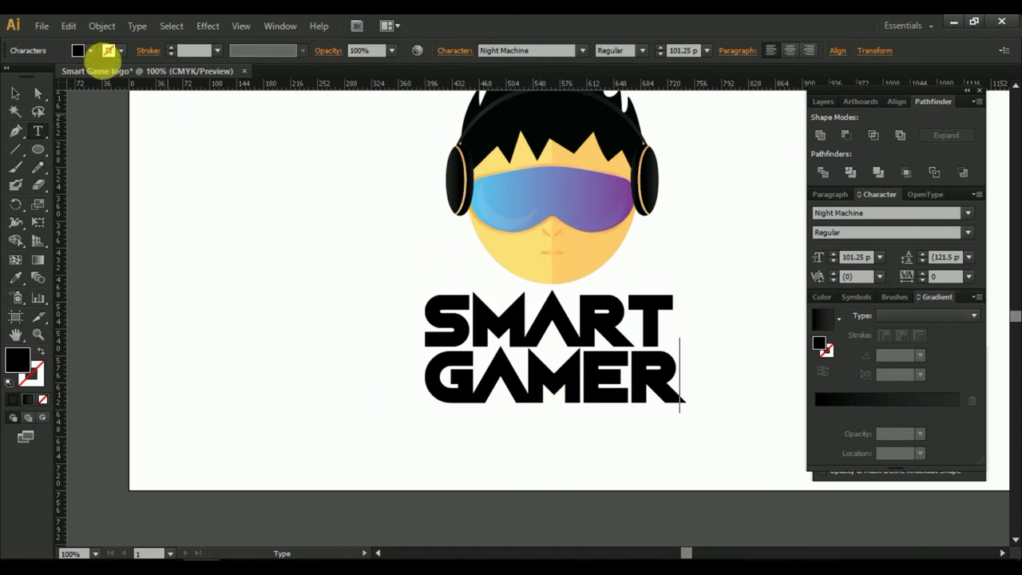
Shift GAMER to the right under SMART, then select both lines.
click(16, 94)
click(296, 255)
drag(613, 381, 714, 376)
click(665, 438)
alt+scroll(663, 444, down, 1)
alt+scroll(662, 443, down, 1)
alt+scroll(662, 443, up, 1)
alt+scroll(620, 393, up, 1)
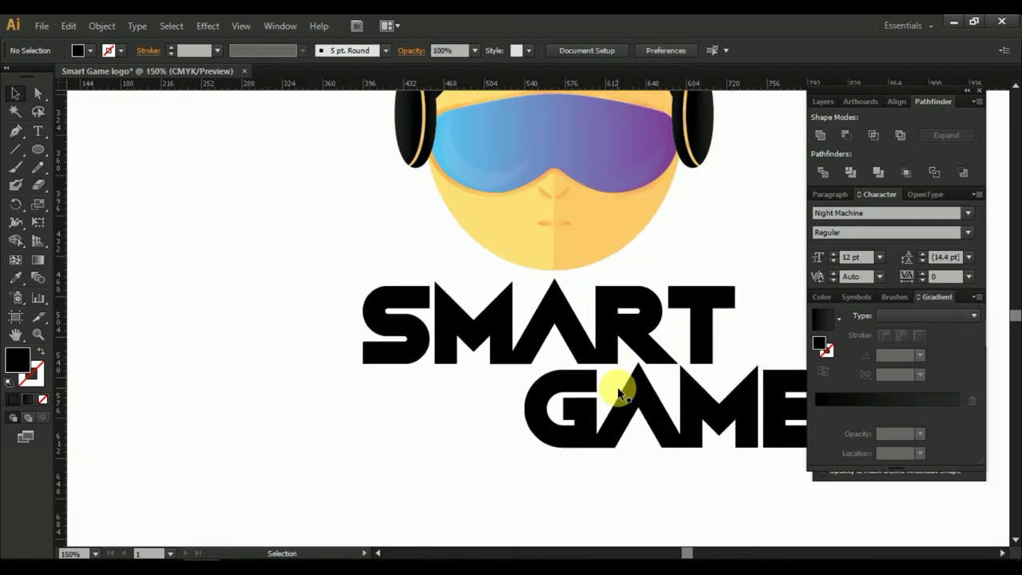
alt+scroll(607, 375, up, 1)
click(479, 317)
shift+click(520, 411)
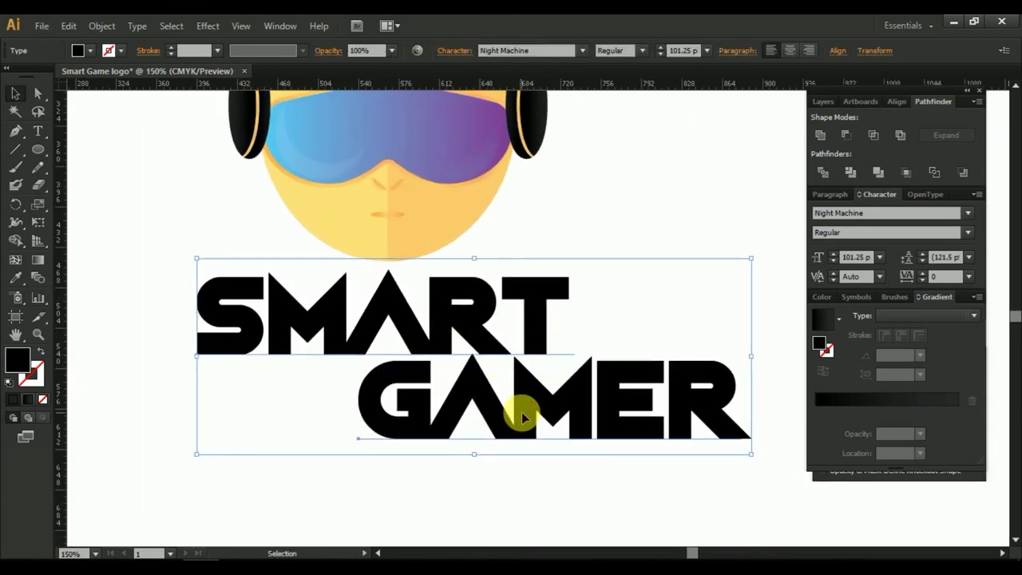
Outline both words and give SMART the headphones' dark gradient, re-angled across the letters.
right_click(444, 302)
click(488, 404)
click(582, 297)
click(415, 329)
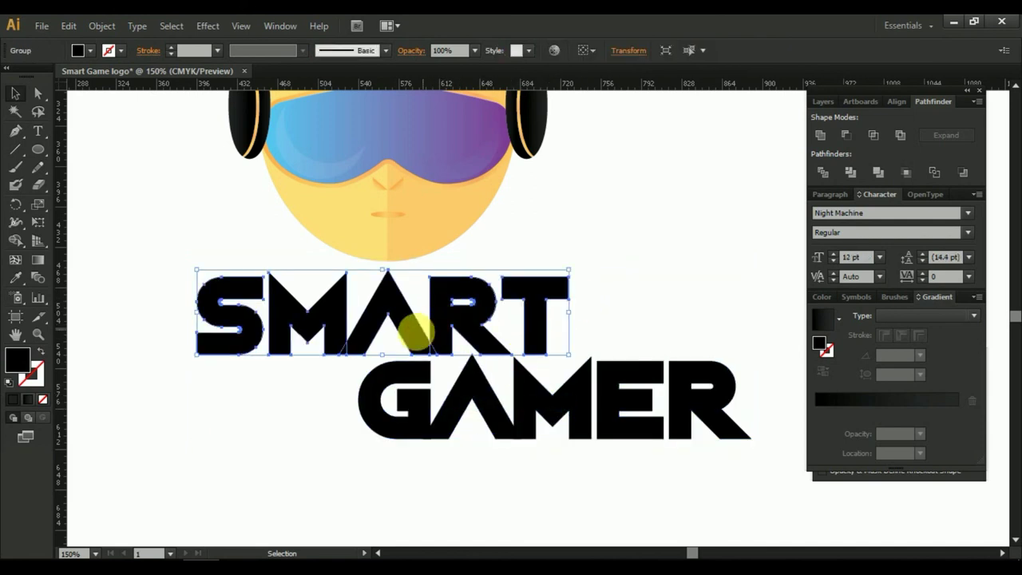
drag(319, 293, 330, 319)
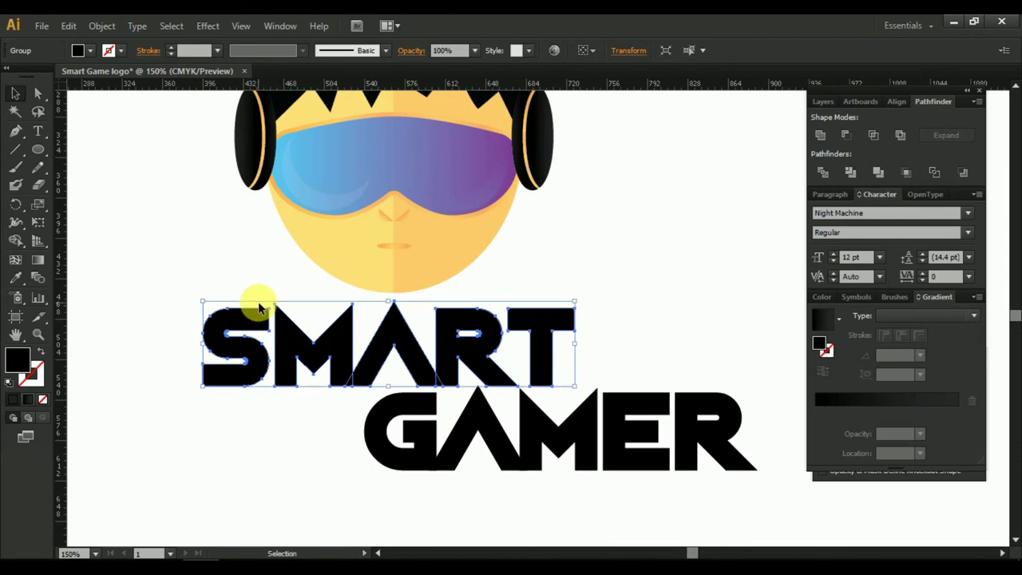
click(15, 277)
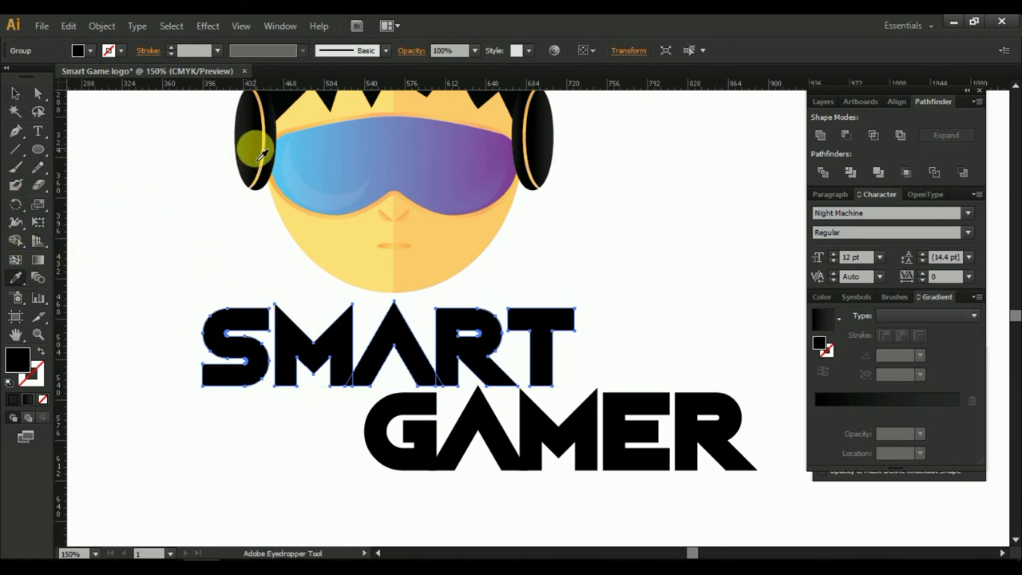
click(259, 157)
click(37, 260)
drag(185, 389, 654, 342)
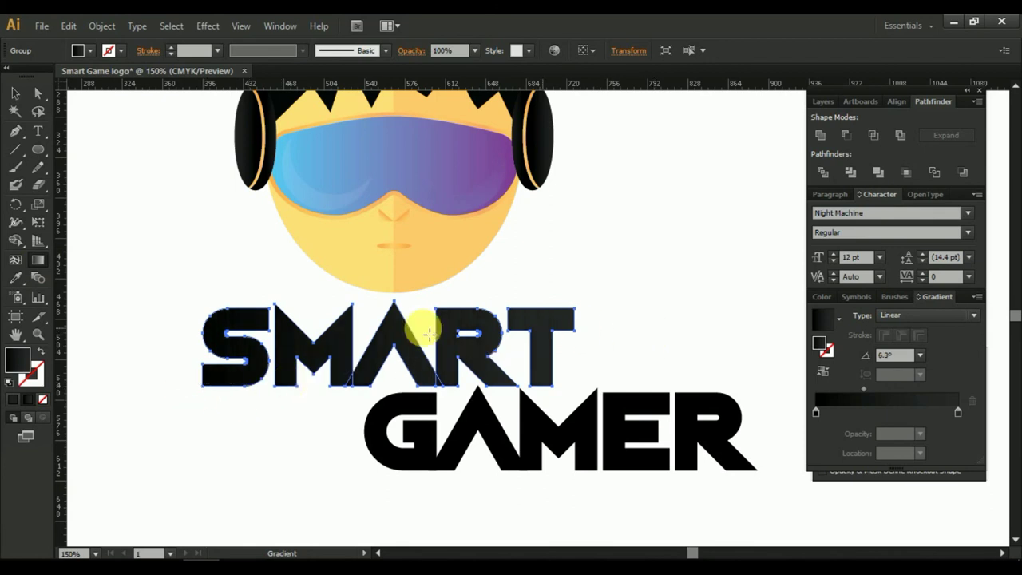
Fill GAMER with the same dark headphone gradient and re-angle it across the word.
click(16, 94)
click(434, 434)
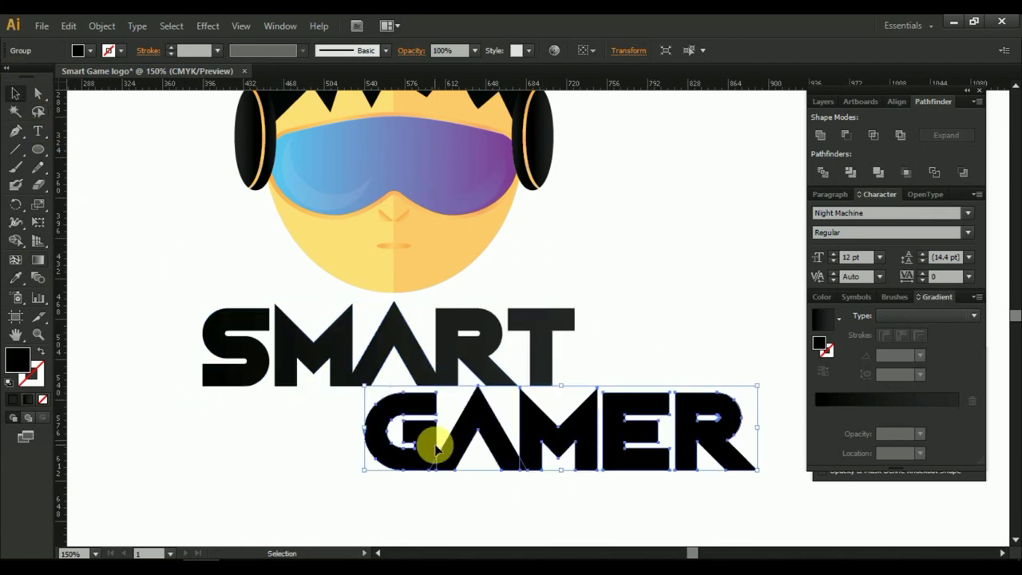
click(15, 277)
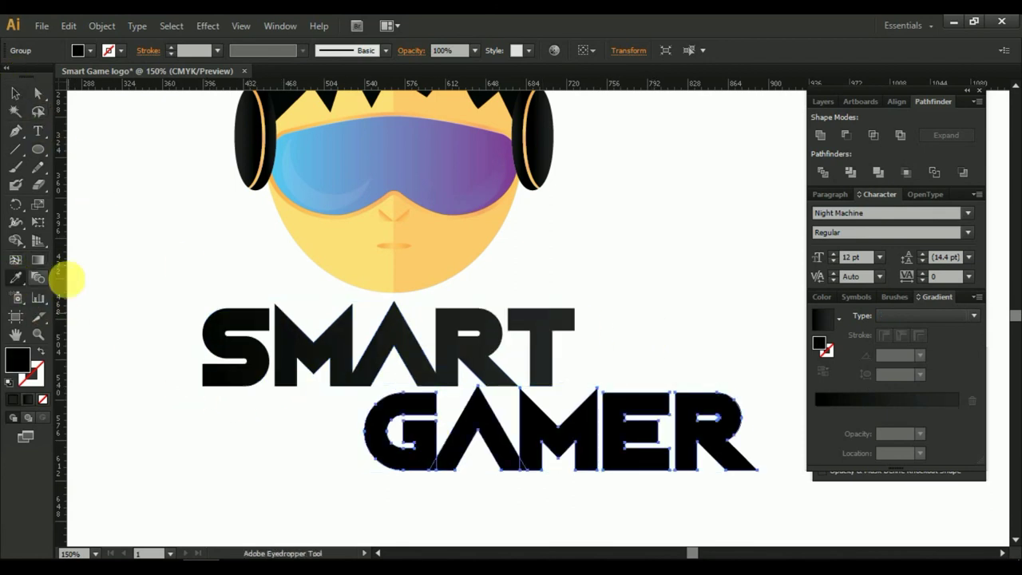
click(250, 146)
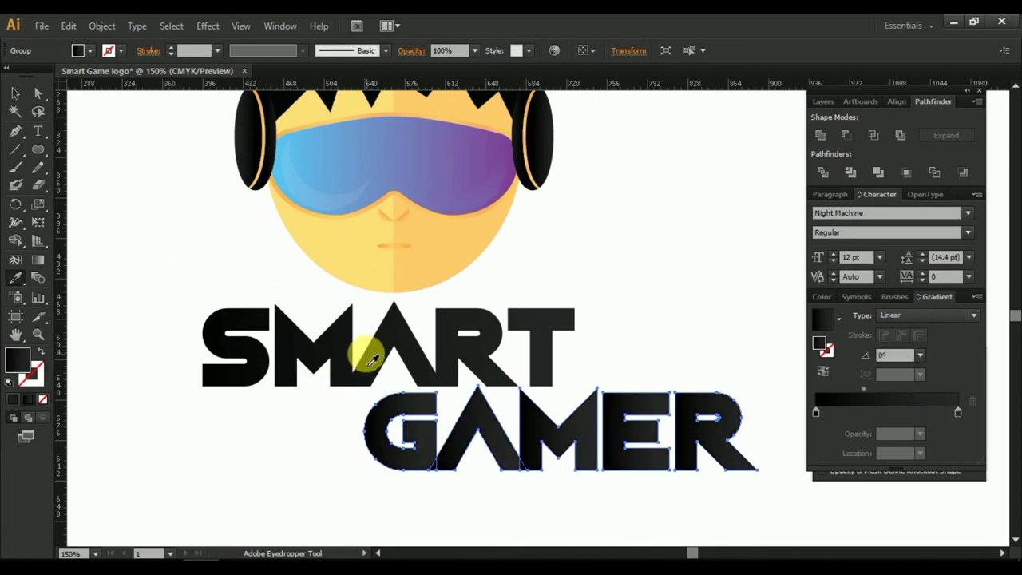
click(15, 92)
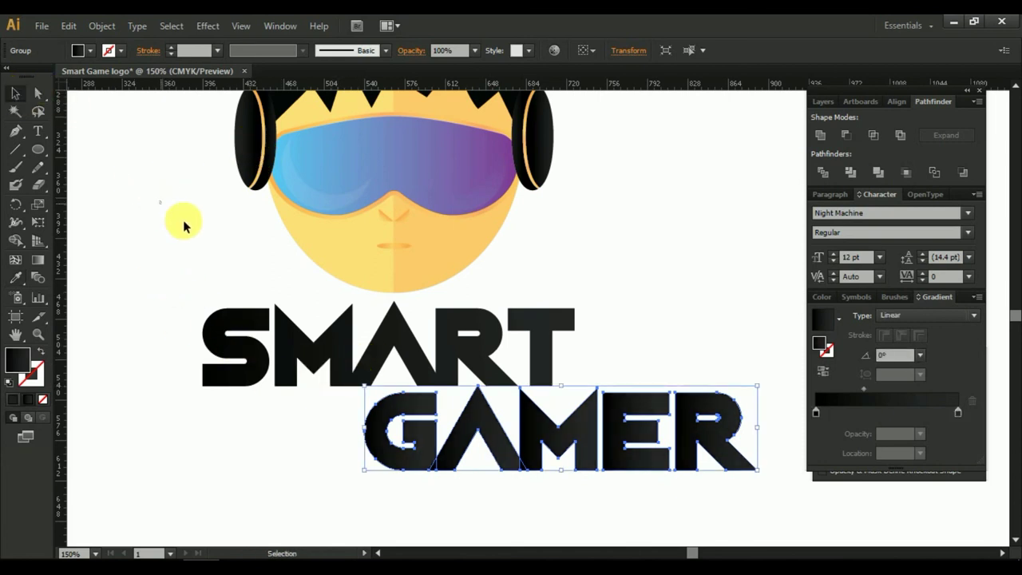
click(466, 503)
click(496, 450)
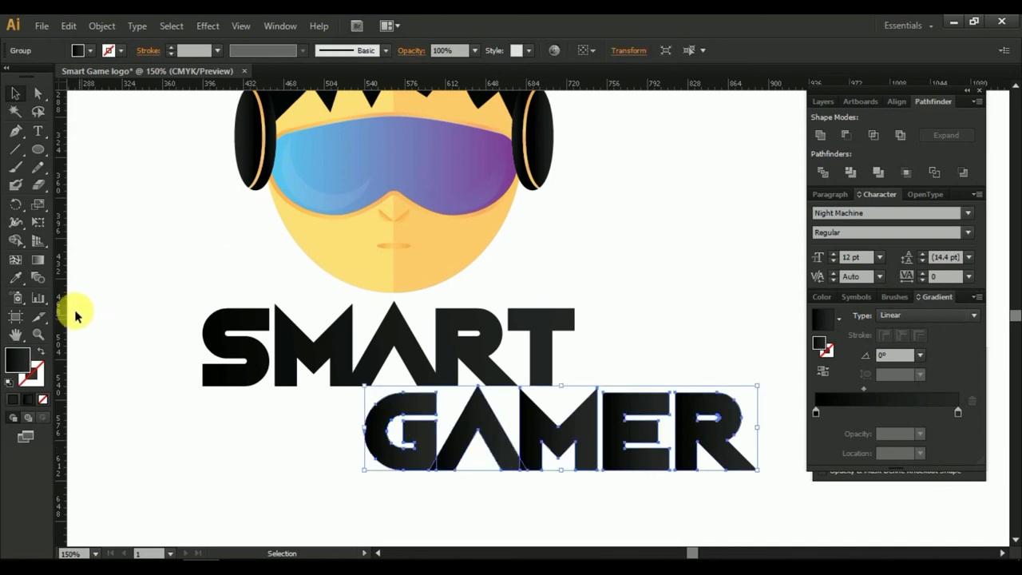
click(40, 260)
drag(376, 467, 725, 418)
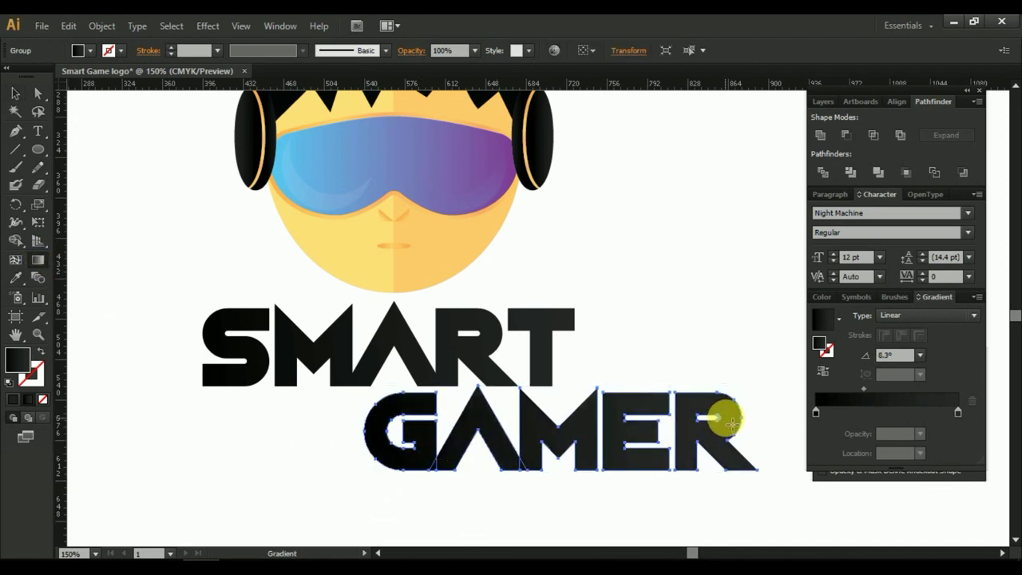
Sample the orange goggle-rim colour onto GAMER's stroke, then undo the orange fill.
click(39, 381)
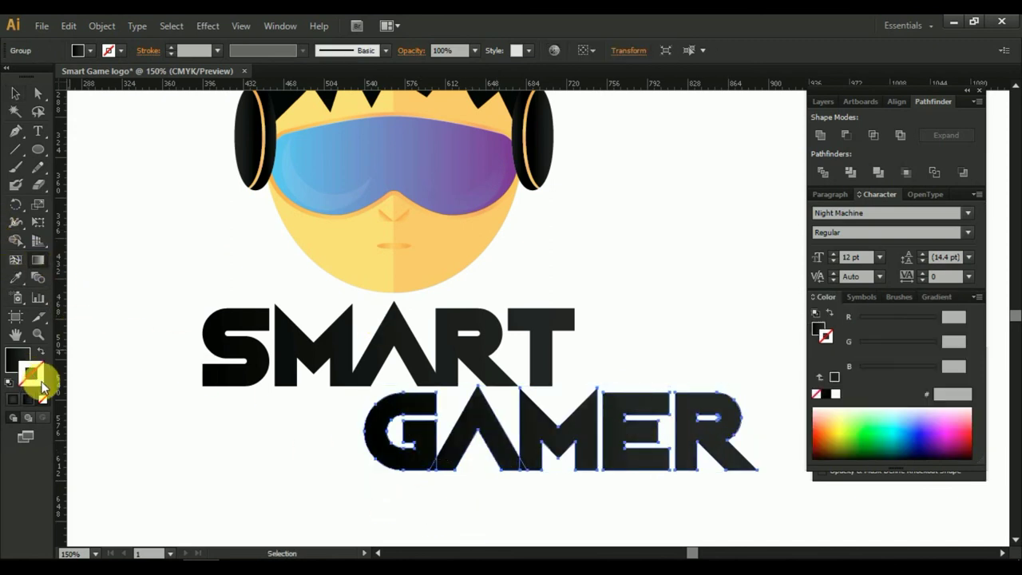
click(18, 277)
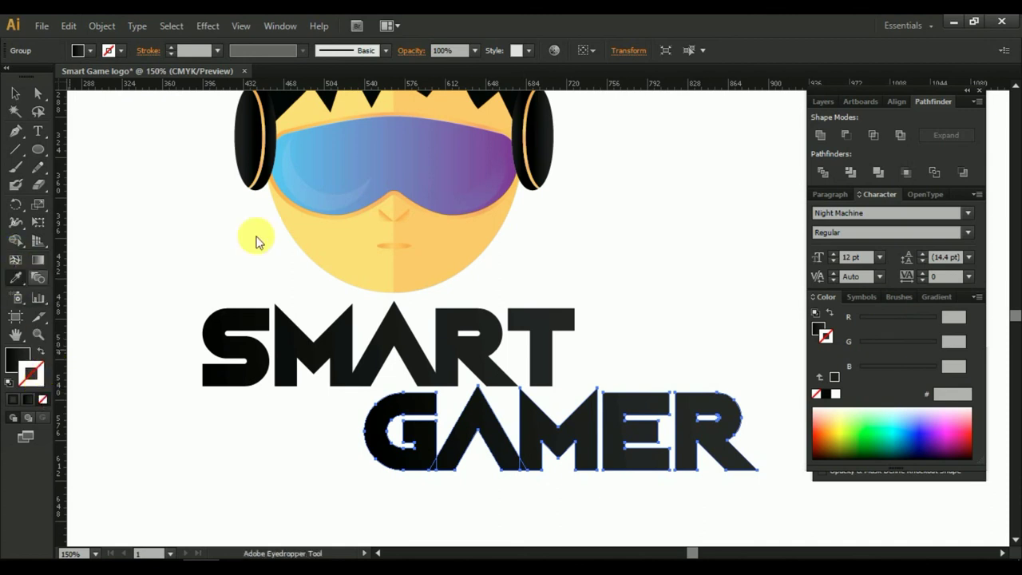
click(310, 137)
key(ctrl+z)
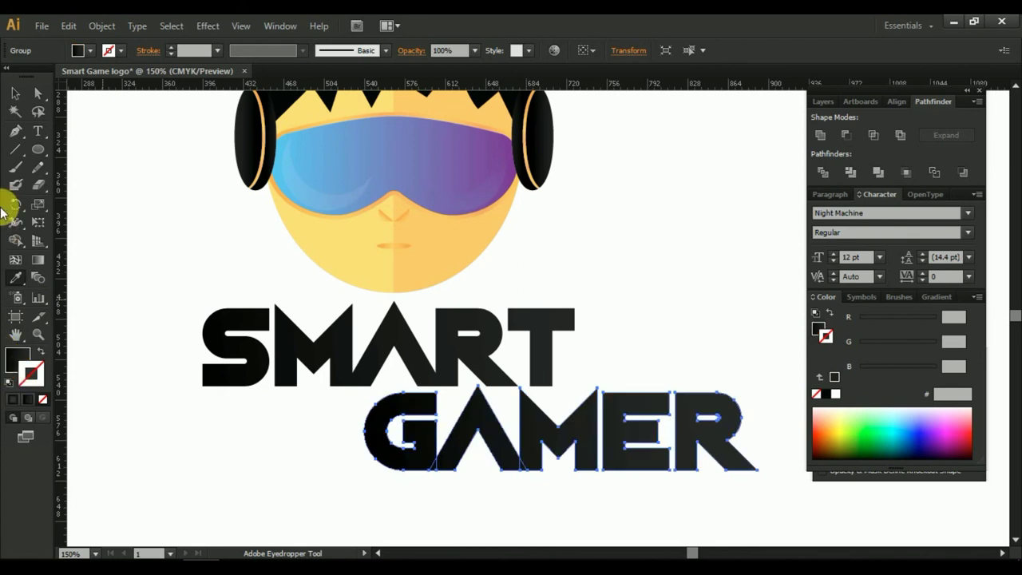
Try outline weights 0.0625, 0.125 and 0.0076 in, settling on 0.0313 in for GAMER.
click(19, 100)
click(121, 212)
click(304, 354)
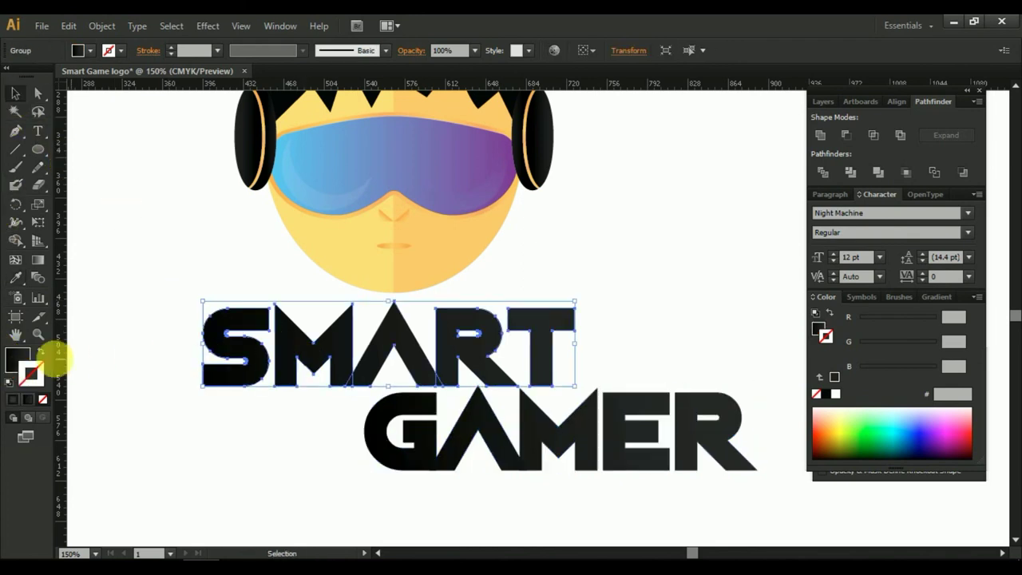
drag(229, 418, 349, 370)
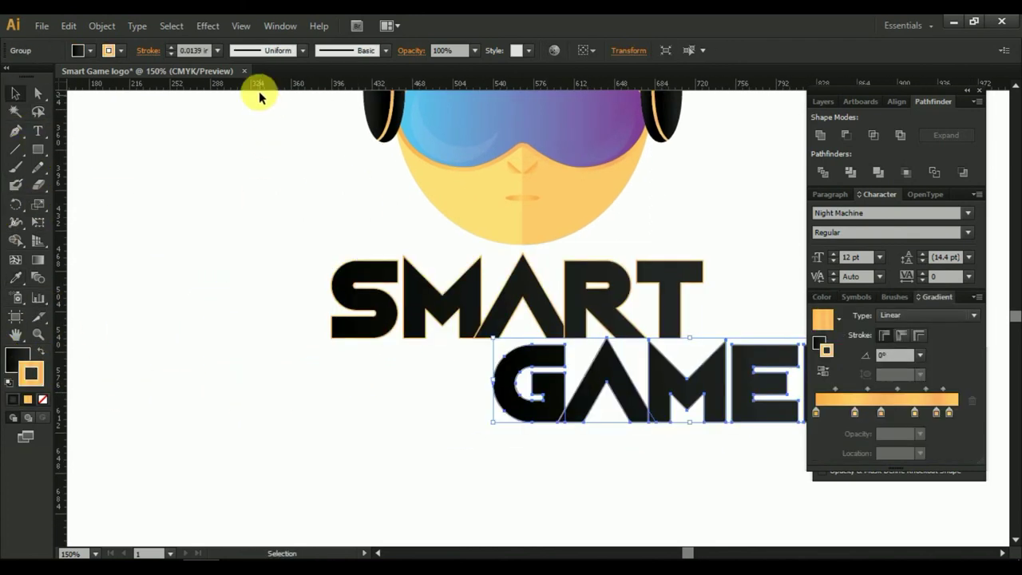
click(222, 53)
click(237, 115)
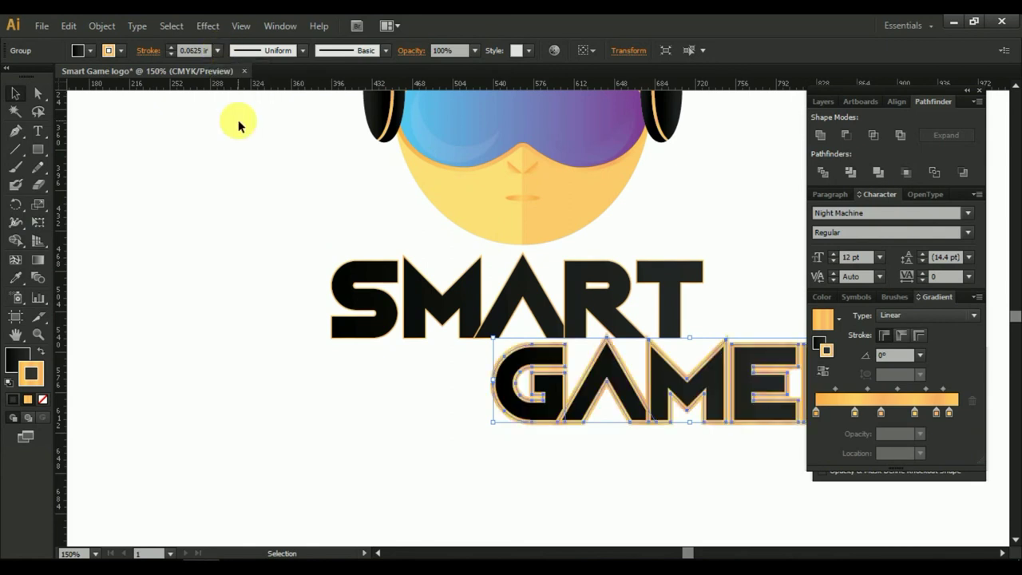
double_click(191, 50)
text(0.125)
key(Return)
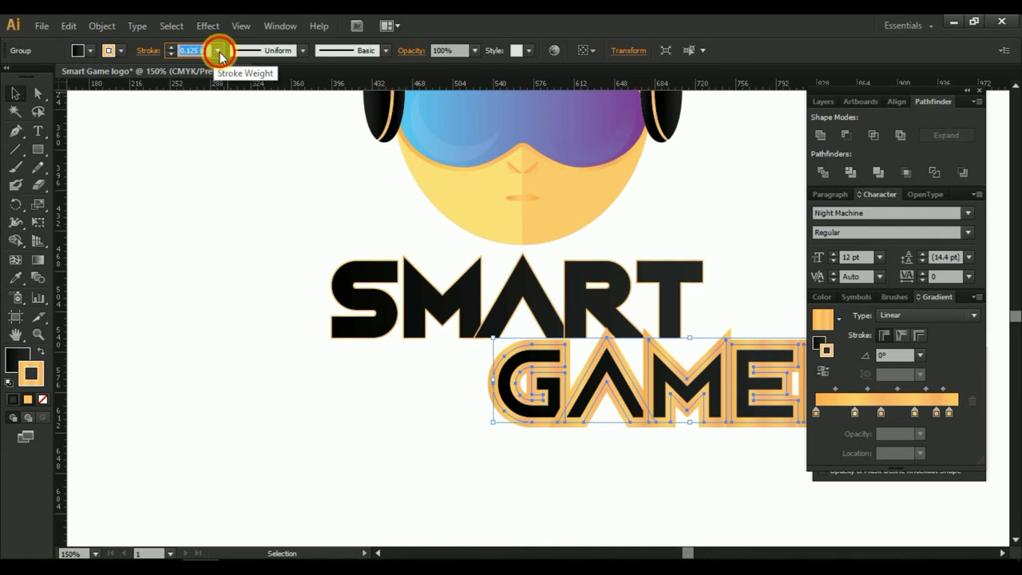
click(220, 55)
click(237, 76)
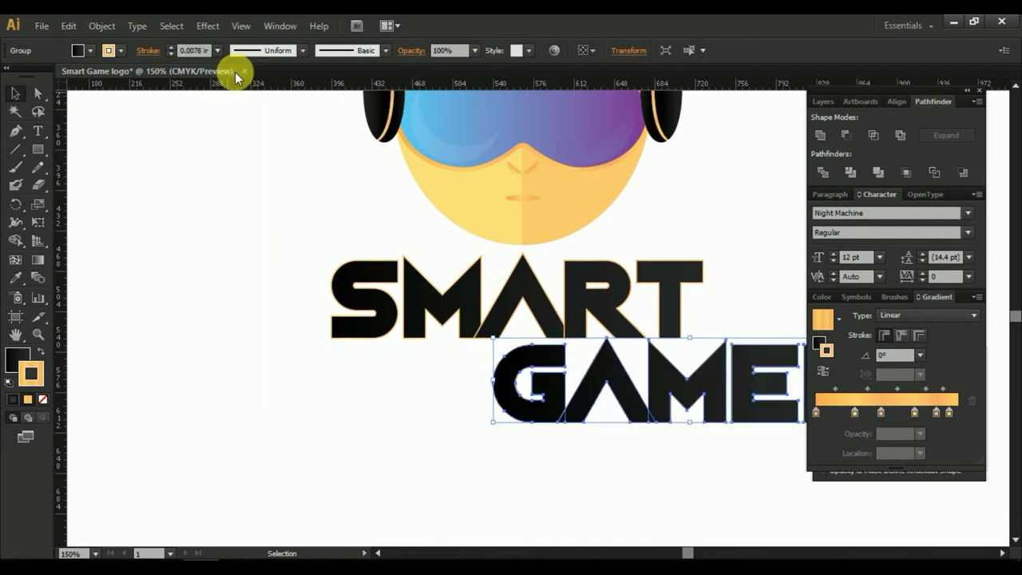
click(220, 55)
click(229, 100)
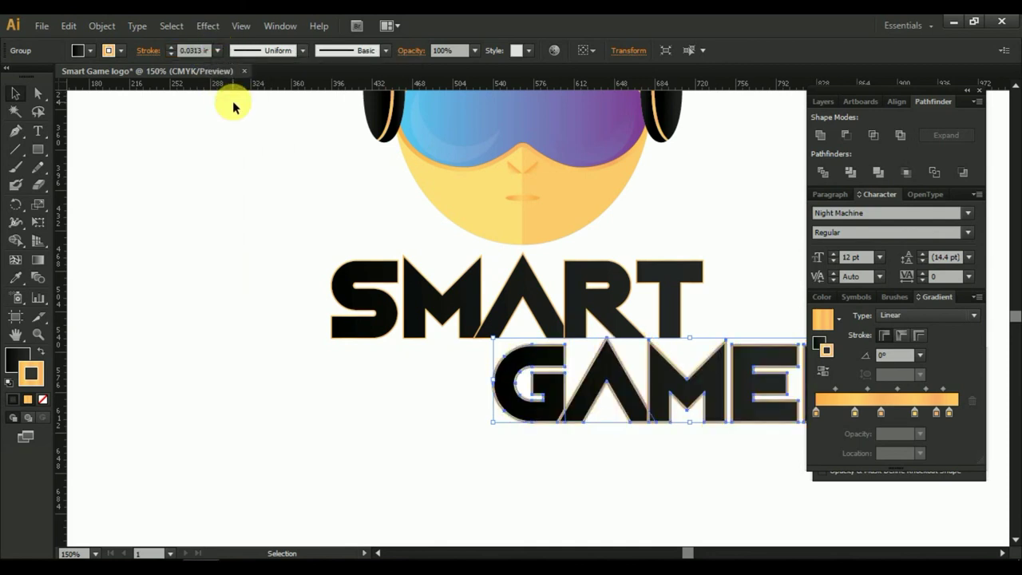
click(221, 52)
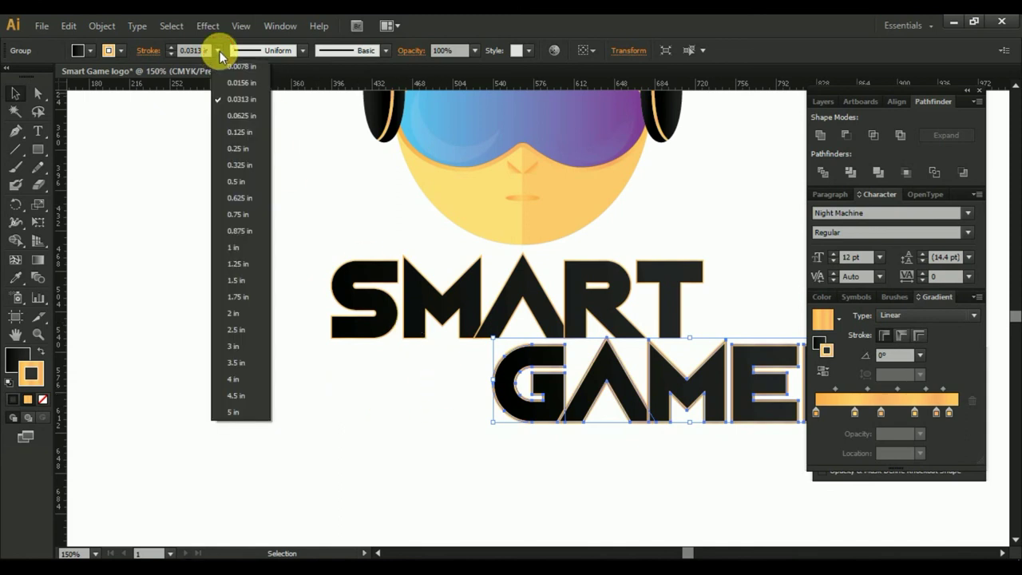
click(220, 51)
Give SMART the same 0.0313 in outline weight.
click(466, 318)
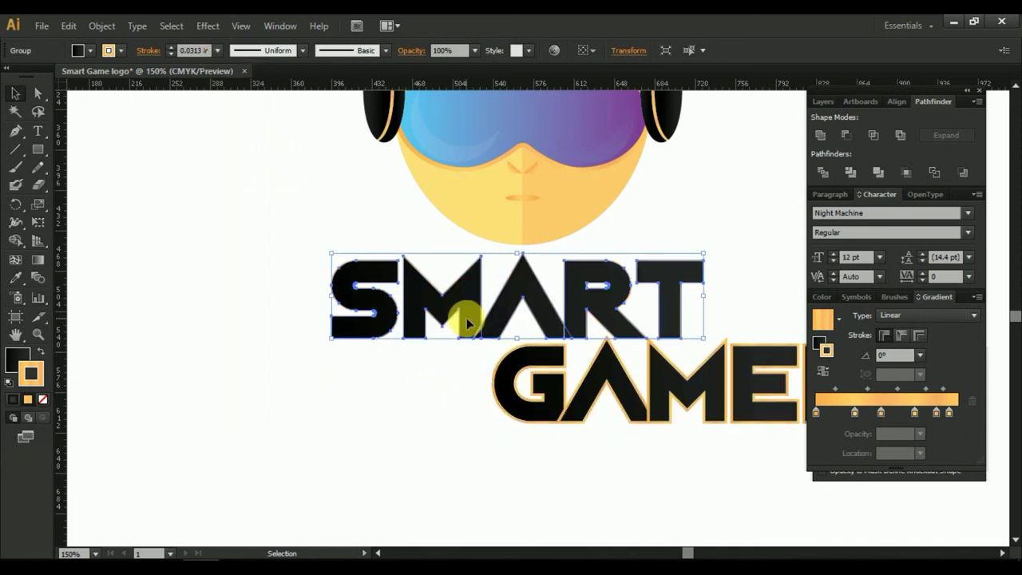
click(217, 51)
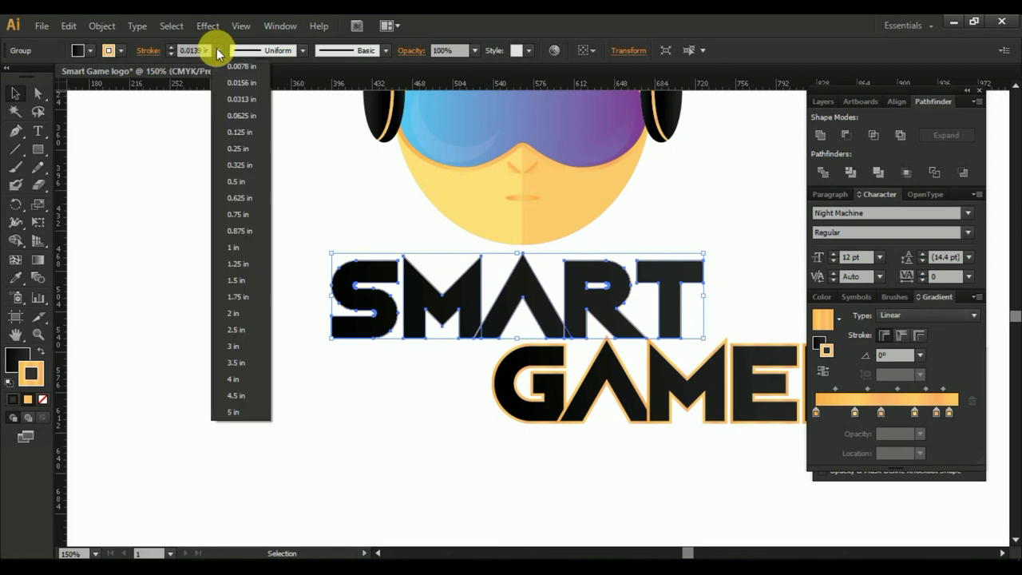
click(242, 99)
click(319, 426)
mouse_move(410, 445)
mouse_down()
mouse_move(307, 444)
mouse_move(407, 349)
mouse_up()
scroll(408, 351, up, 4)
scroll(408, 353, down, 2)
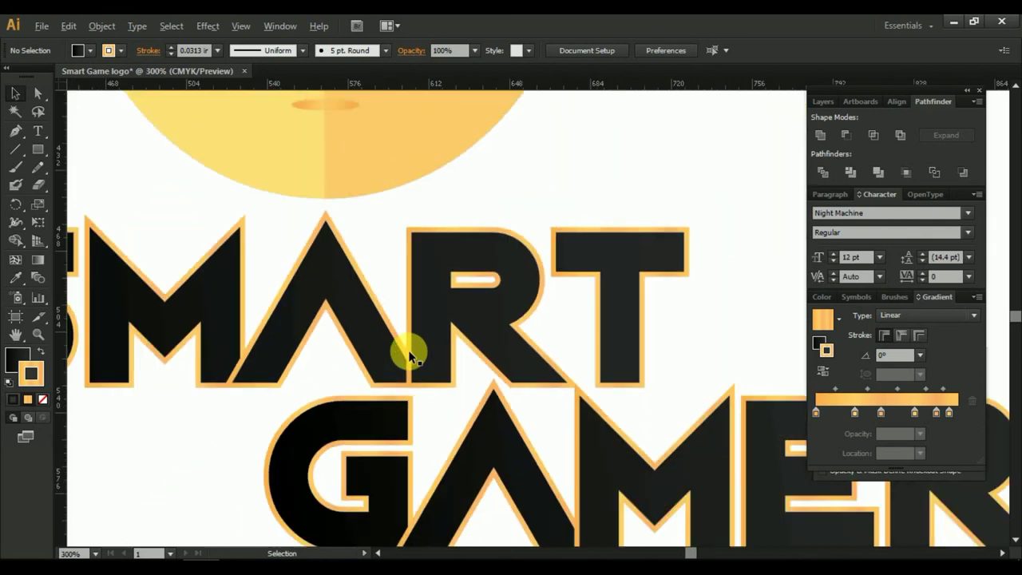
scroll(408, 352, down, 2)
scroll(408, 350, down, 1)
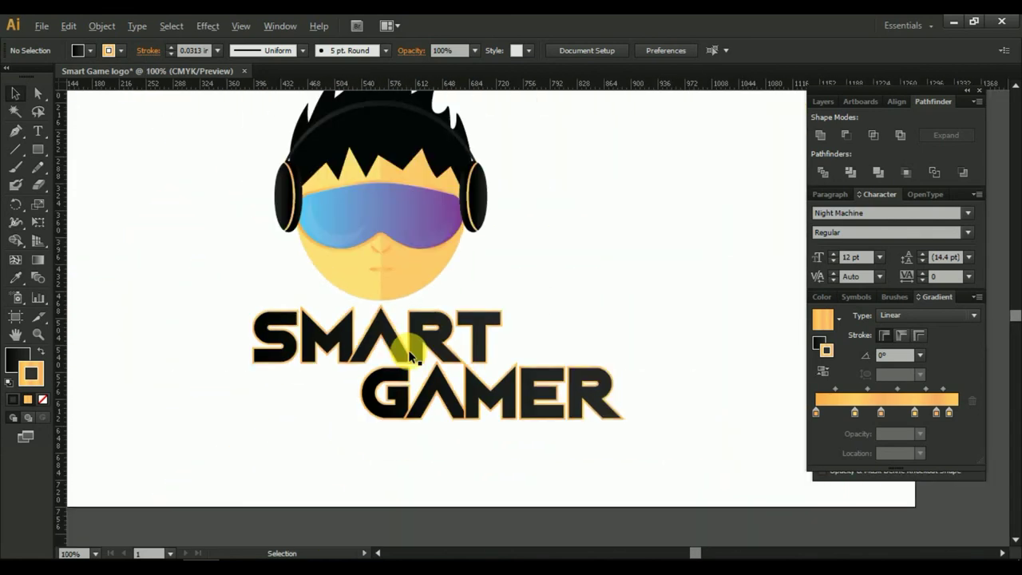
scroll(408, 350, down, 1)
Move the gamer face group to the right of the SMART GAMER text.
click(431, 264)
mouse_move(431, 263)
mouse_down()
mouse_move(665, 319)
mouse_move(563, 303)
mouse_up()
click(649, 372)
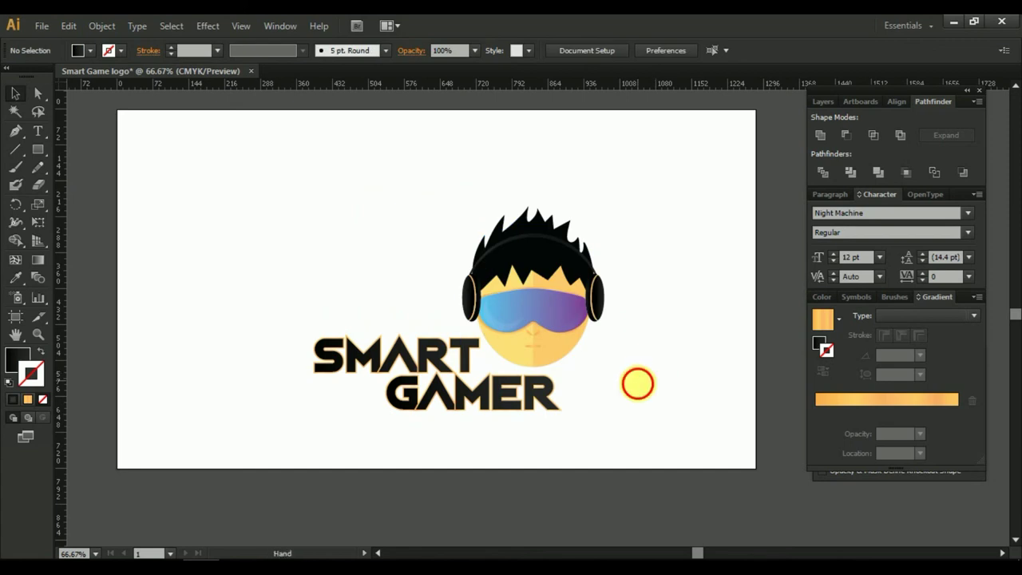
drag(637, 384, 645, 394)
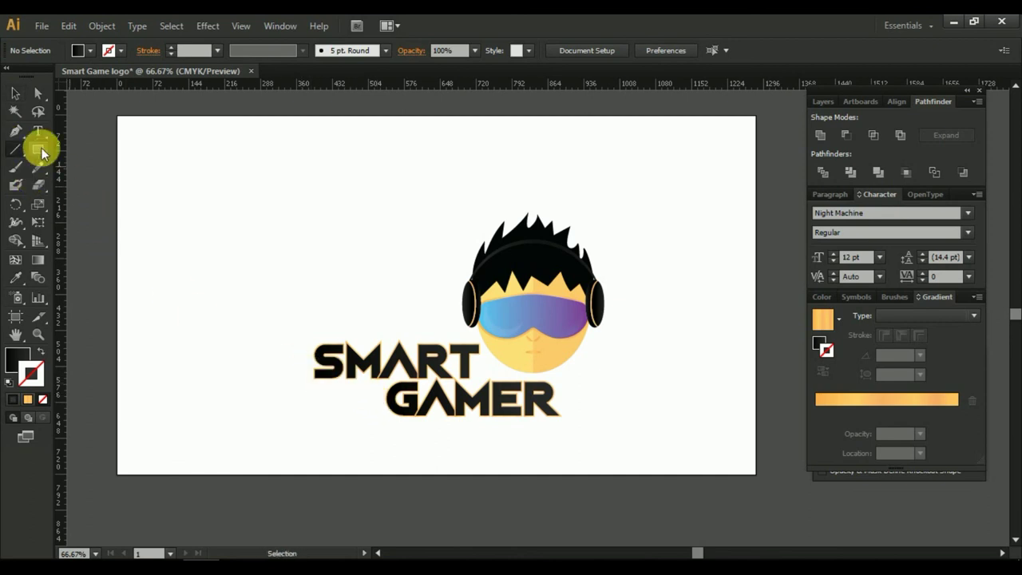
Draw a thin black bar left of GAMER and duplicate it into four evenly spaced bars.
click(39, 149)
scroll(267, 399, up, 3)
mouse_move(469, 218)
mouse_down()
mouse_move(317, 372)
mouse_move(321, 365)
mouse_move(300, 369)
mouse_up()
key(v)
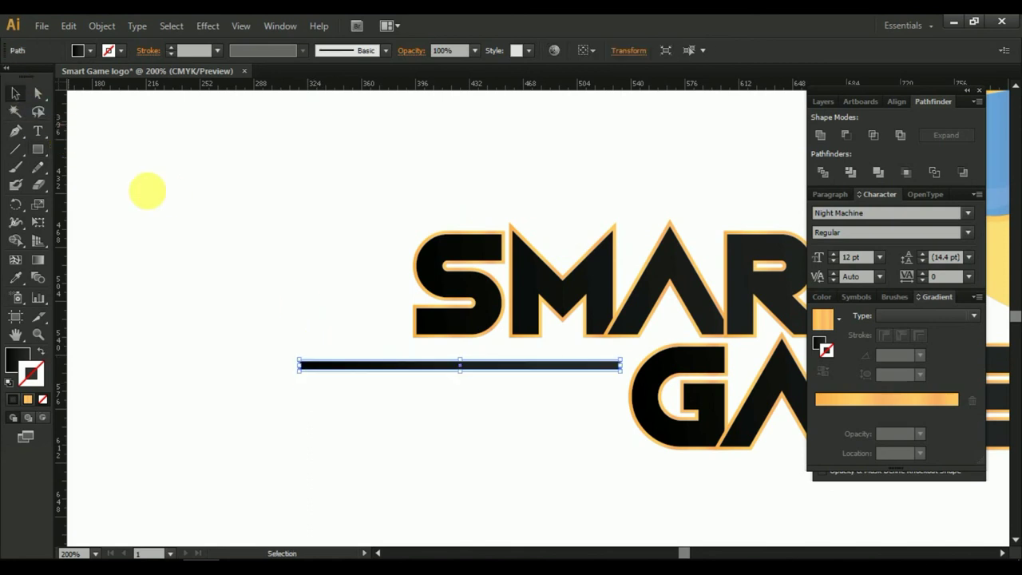
drag(527, 367, 527, 388)
key(ctrl+d)
key(ctrl+d)
click(571, 489)
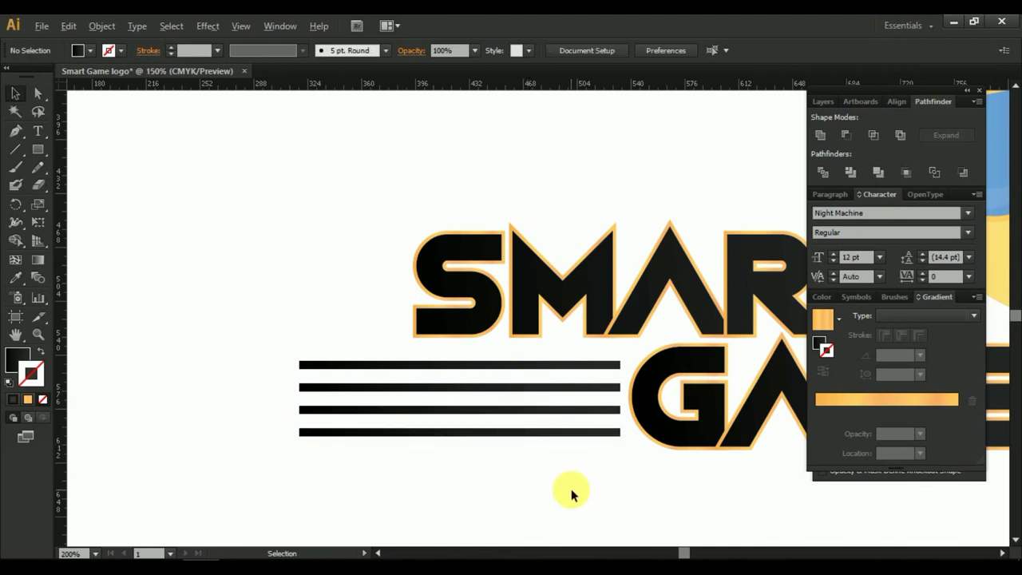
key(ctrl+1)
drag(638, 499, 462, 479)
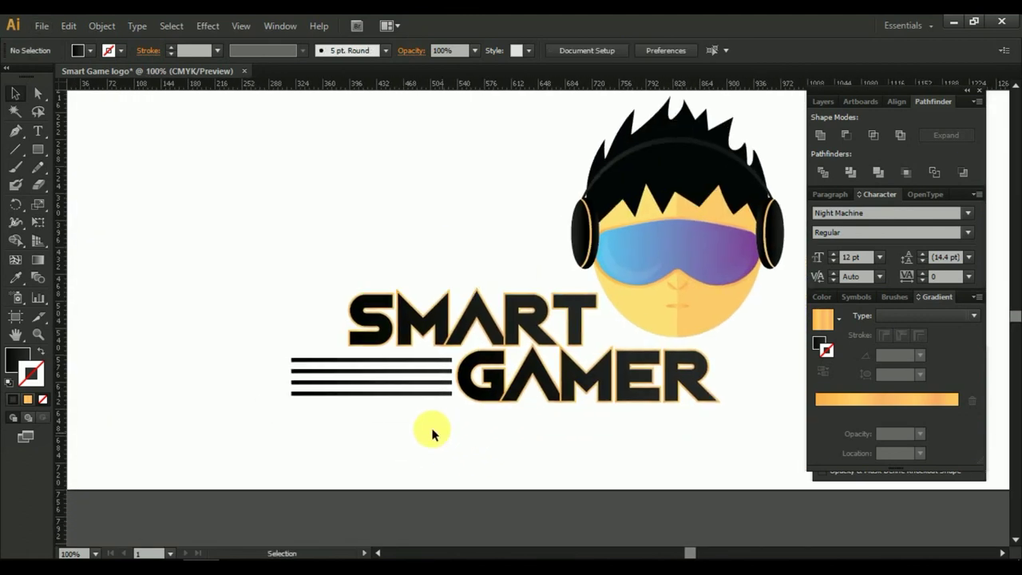
key(ctrl+equal)
Select all four bars and sample the logo's orange gradient onto them with the Eyedropper.
click(385, 331)
shift+click(389, 348)
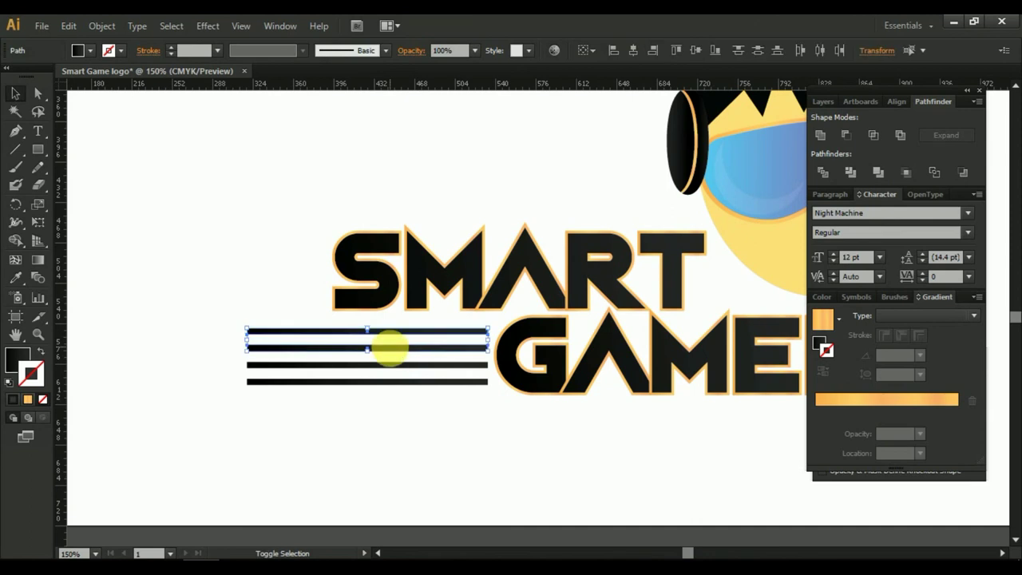
shift+click(391, 366)
shift+click(391, 382)
click(16, 277)
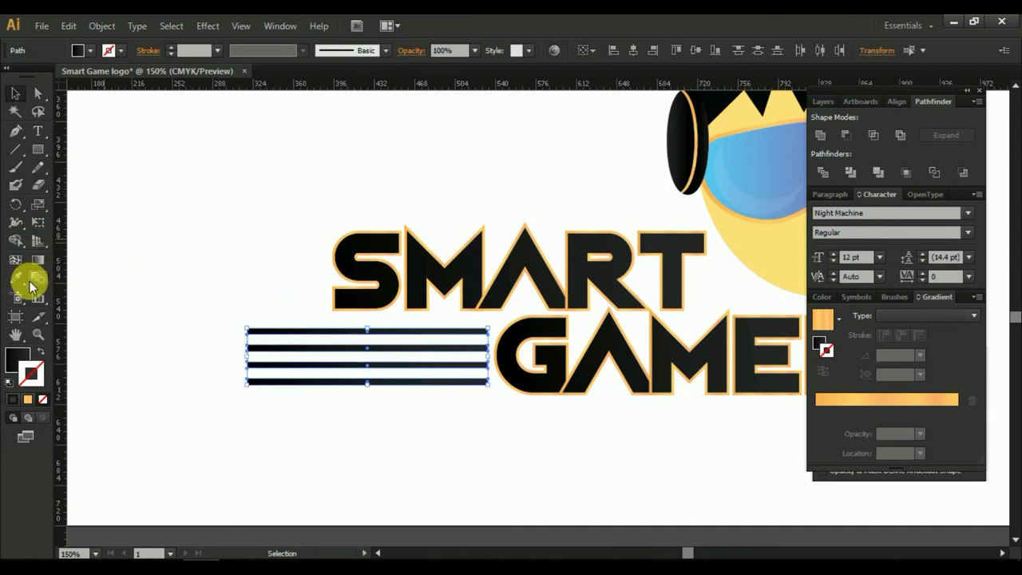
scroll(440, 311, up, 2)
scroll(400, 343, right, 4)
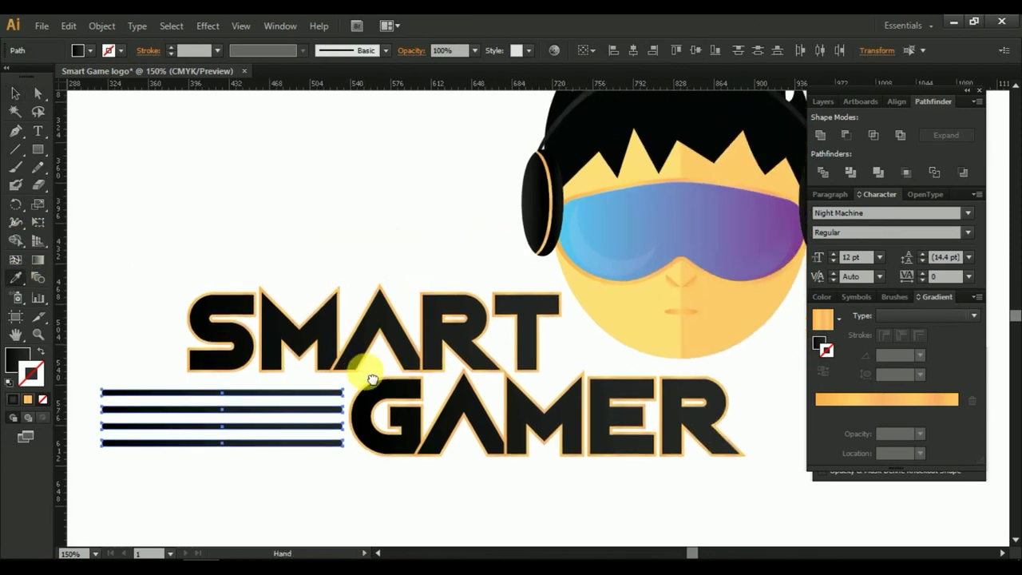
click(585, 196)
Remove extra colour stops from the bars' gradient and move one stop to about 27%.
scroll(308, 292, down, 1)
scroll(309, 292, left, 1)
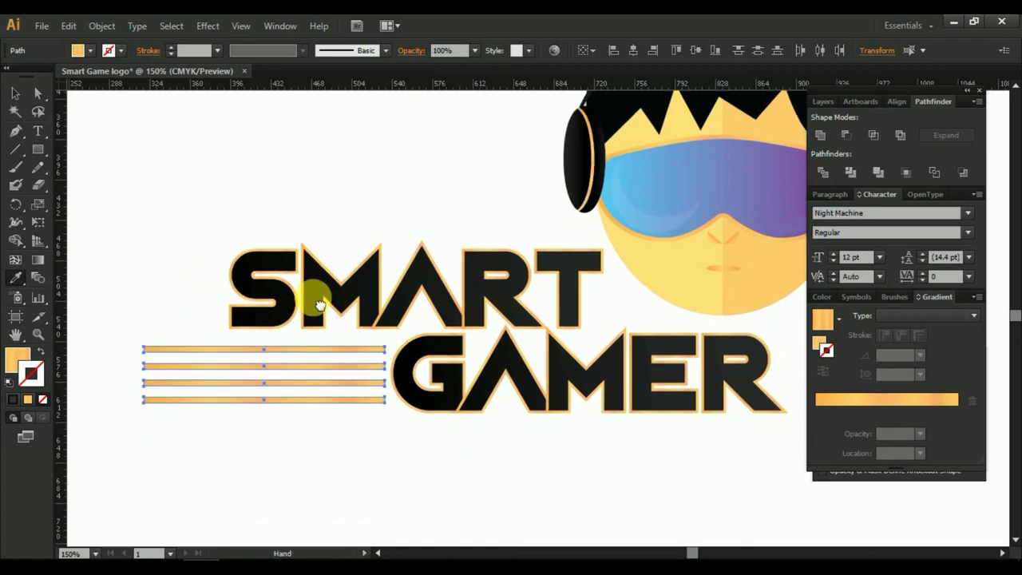
click(822, 318)
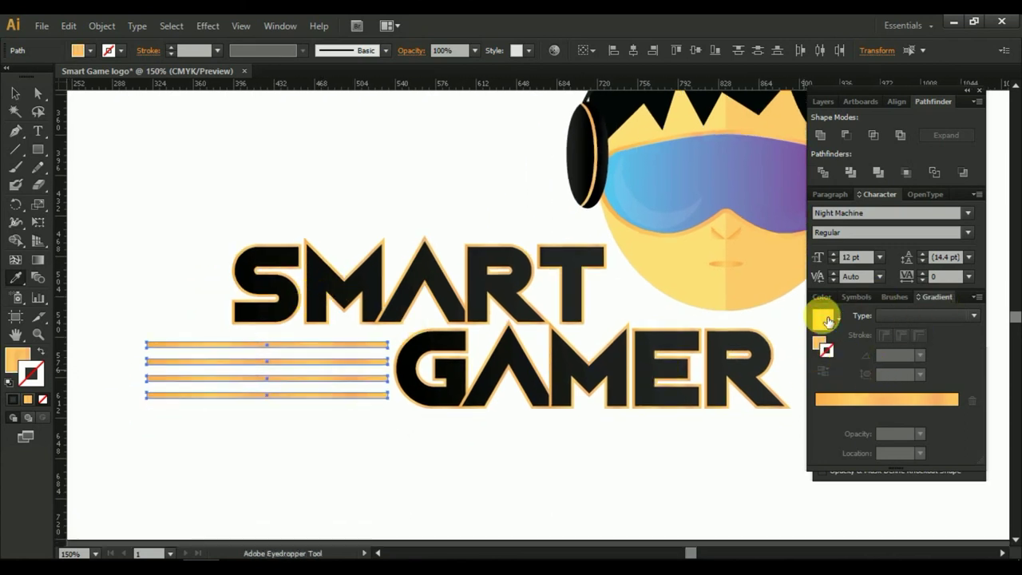
click(880, 413)
drag(854, 413, 853, 483)
click(880, 414)
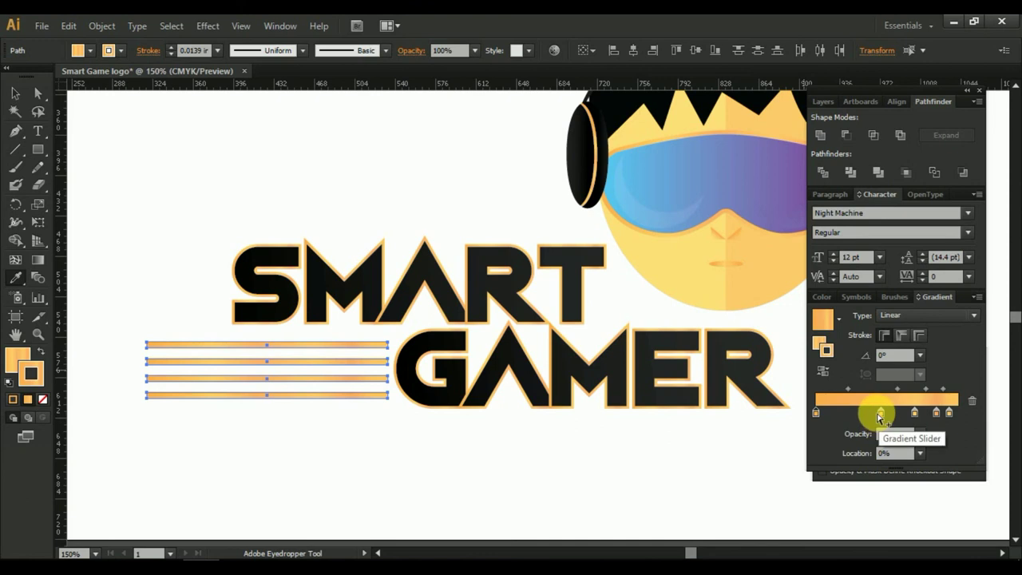
mouse_move(880, 414)
mouse_down()
mouse_move(853, 414)
mouse_move(924, 472)
mouse_up()
drag(936, 413, 936, 479)
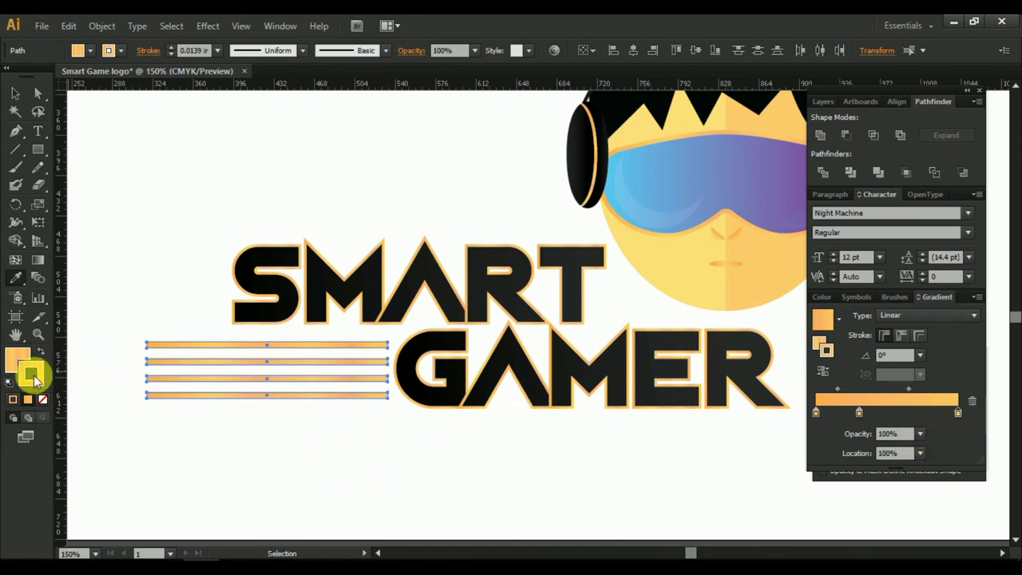
Set the bars' stroke to None and trim the gradient further, nudging a stop to about 22%.
click(43, 402)
click(19, 359)
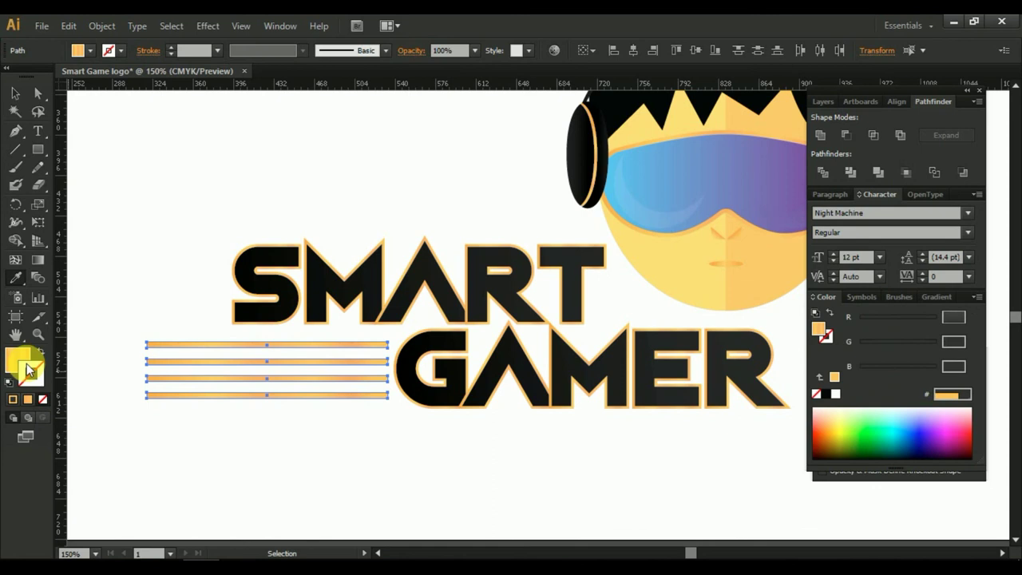
click(932, 297)
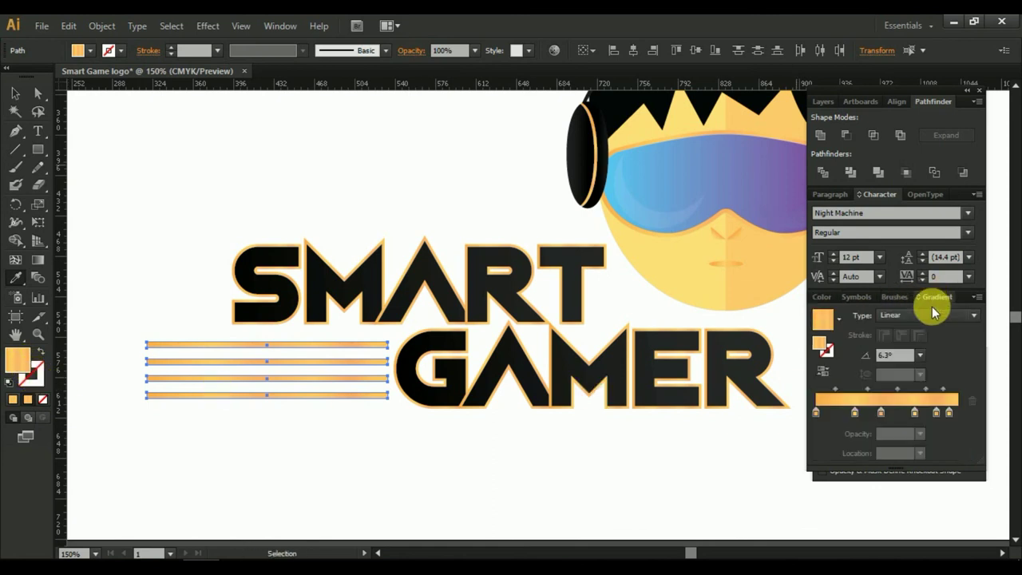
mouse_move(936, 412)
mouse_down()
mouse_move(934, 447)
mouse_move(906, 449)
mouse_up()
click(852, 412)
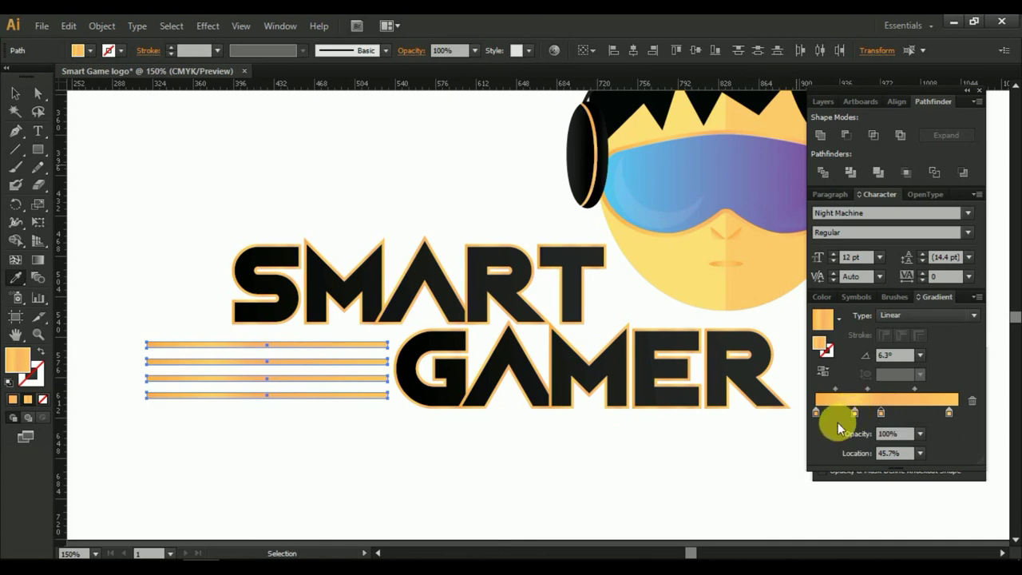
drag(852, 415, 844, 387)
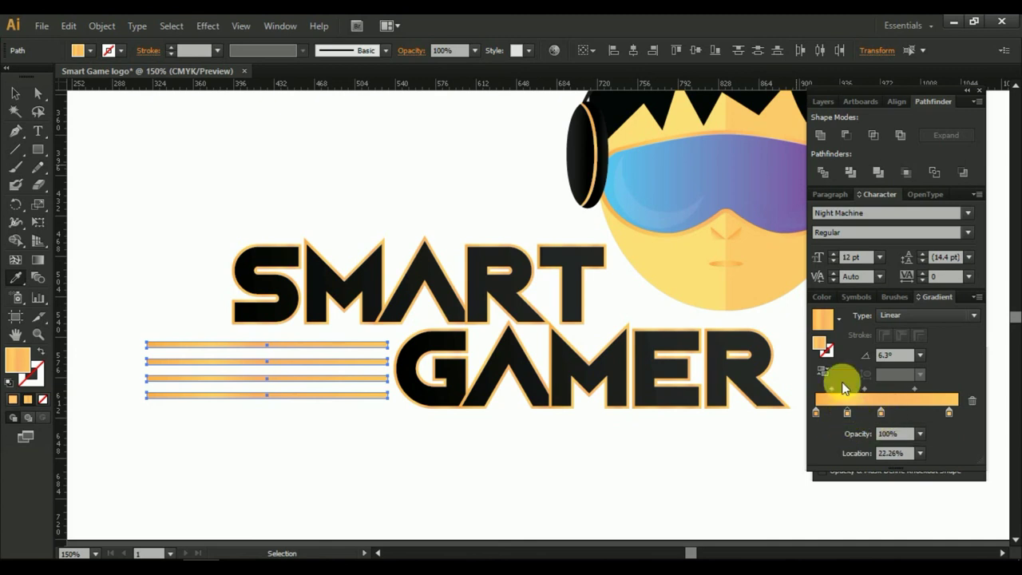
Reverse the gradient and set the left stop's opacity to 0% so the bars fade left.
click(825, 373)
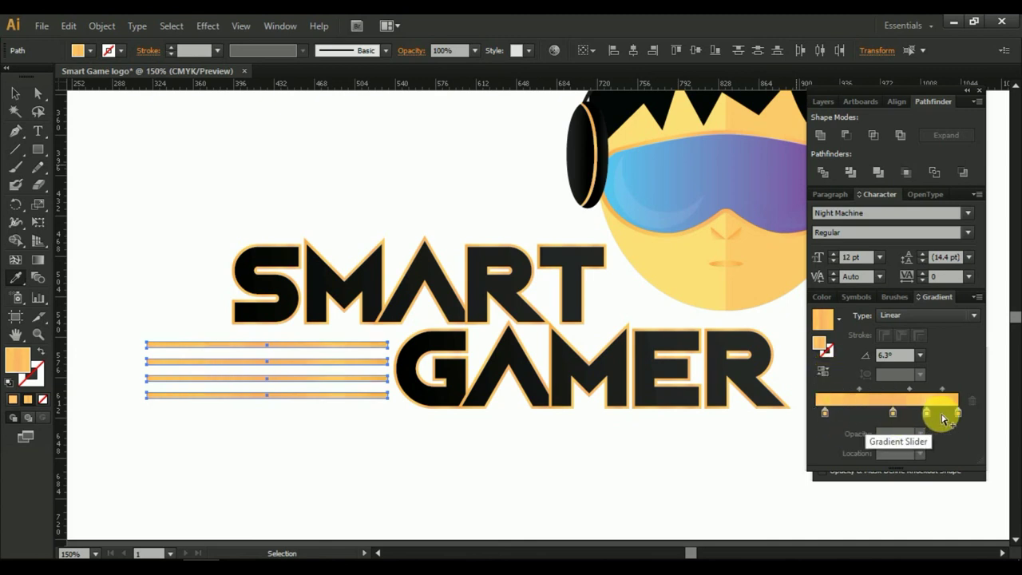
click(827, 414)
click(920, 434)
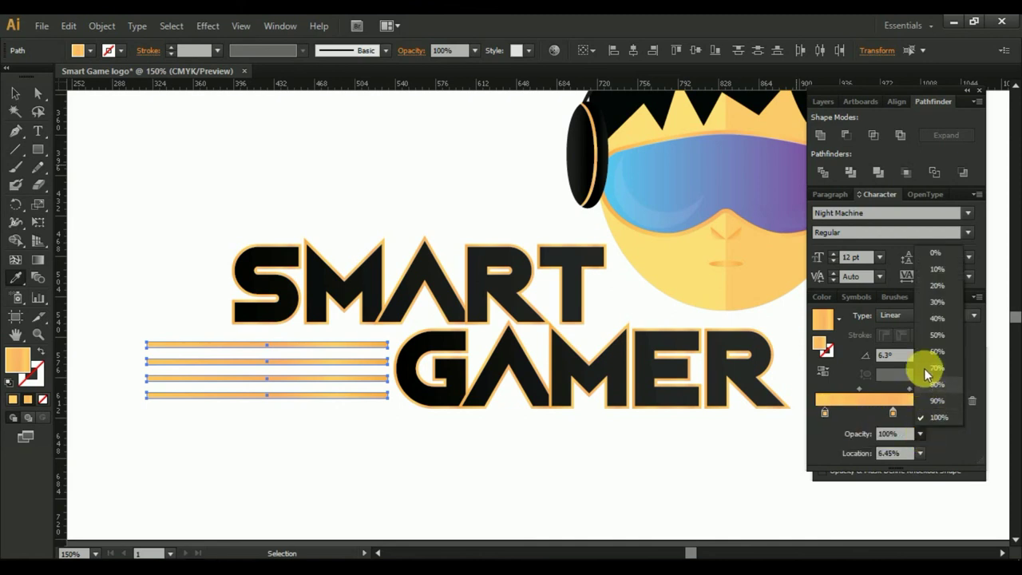
click(936, 254)
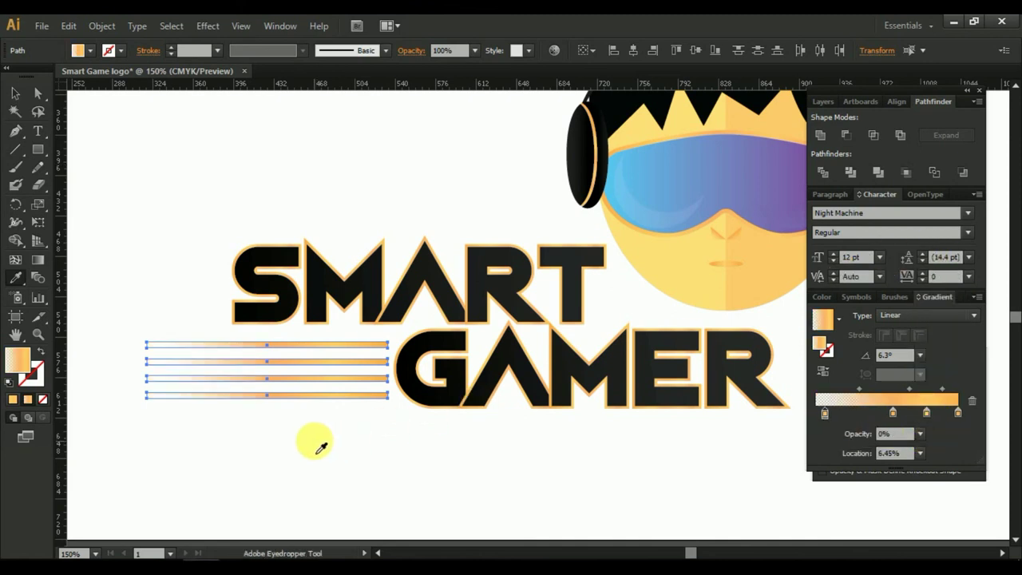
click(15, 93)
click(146, 177)
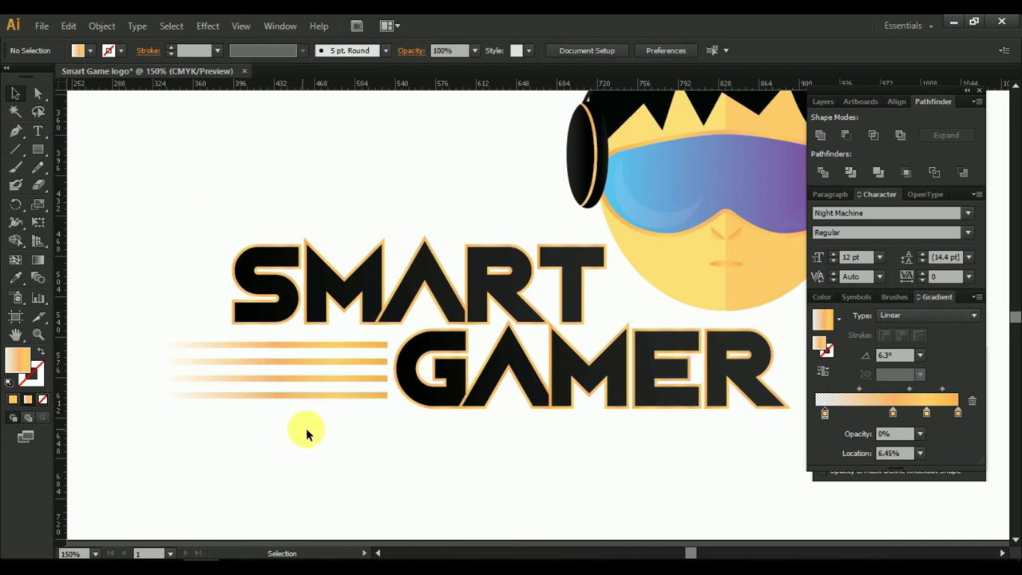
Adjust the speed-line lengths so the top and bottom bars extend further right than the middle two.
scroll(338, 418, up, 2)
scroll(388, 404, up, 2)
scroll(376, 335, up, 1)
click(373, 313)
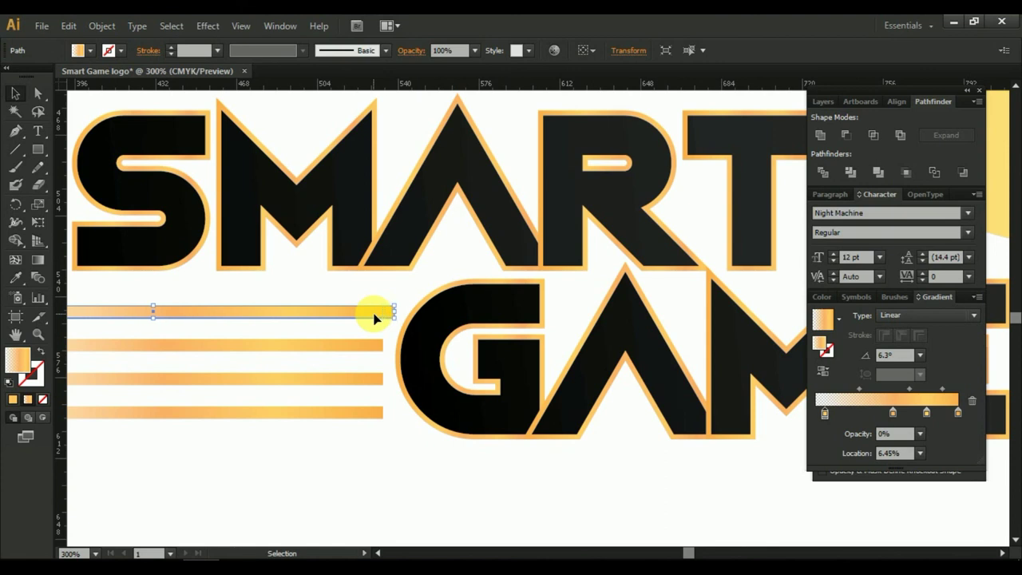
click(376, 412)
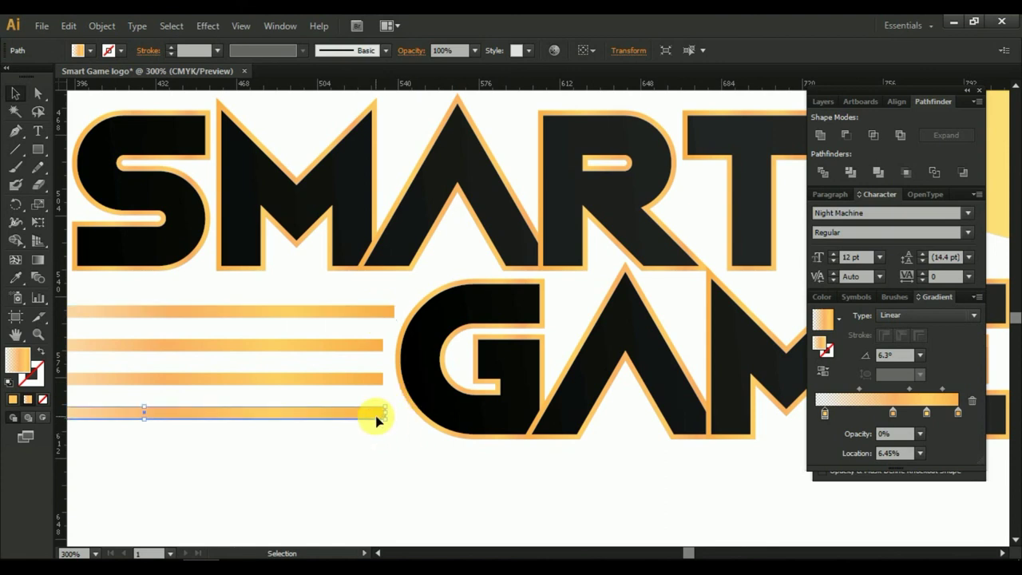
click(375, 346)
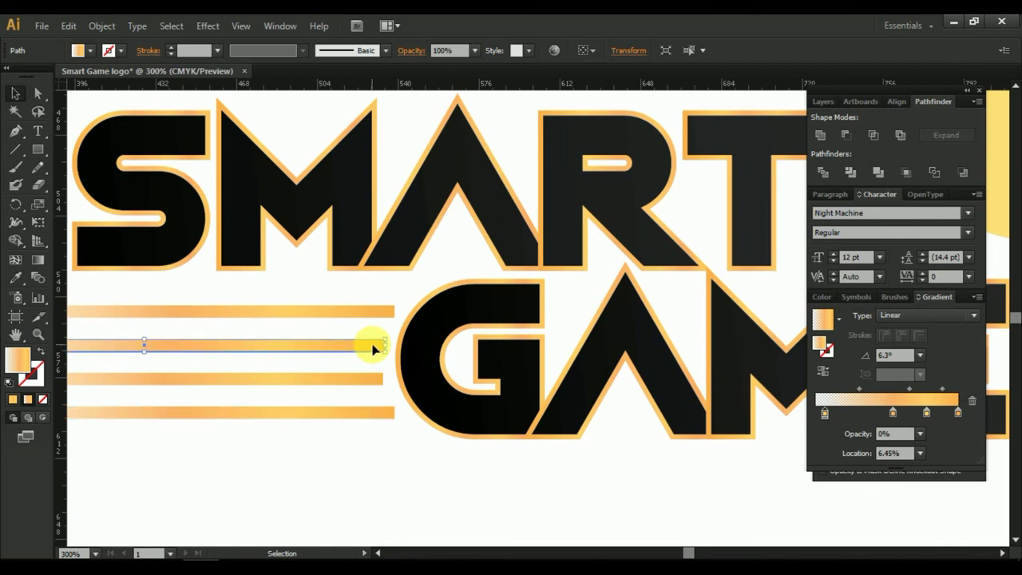
click(364, 382)
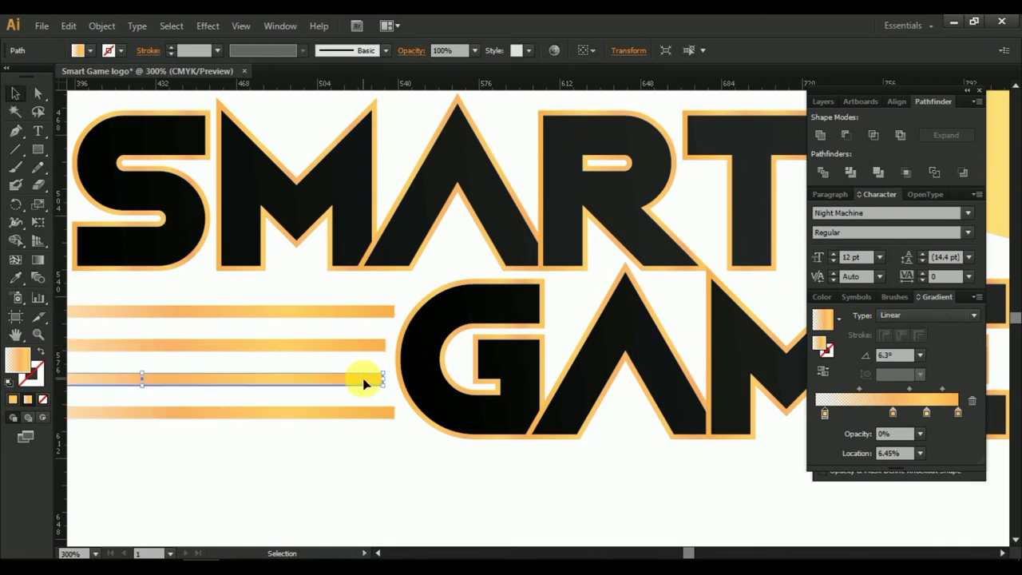
click(408, 499)
key(ctrl+1)
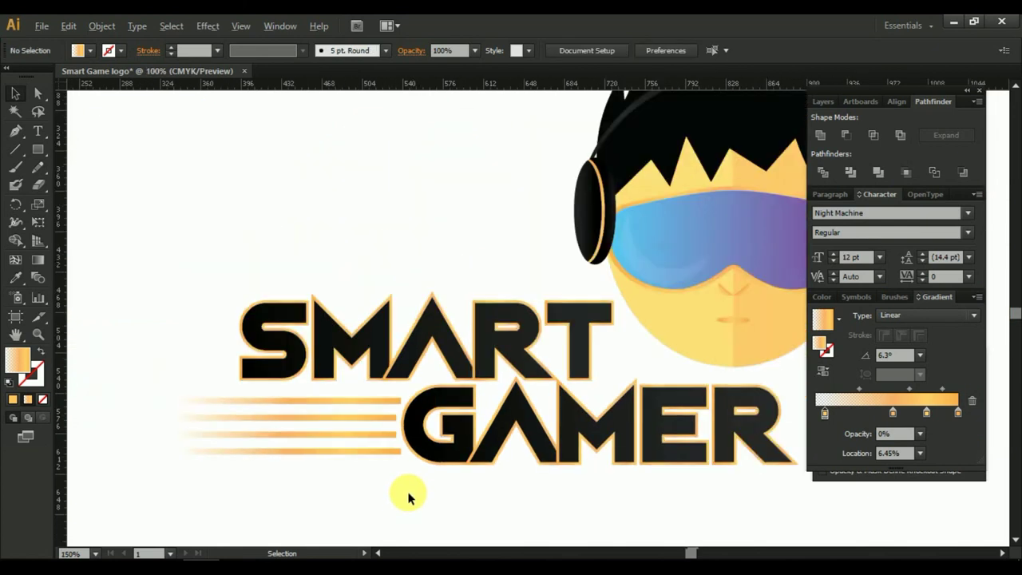
key(ctrl+minus)
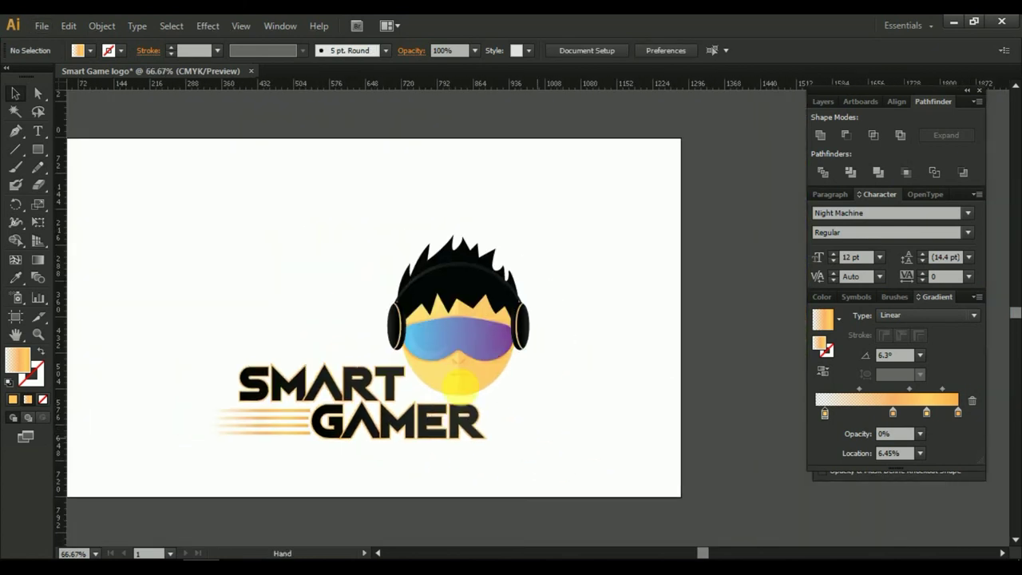
Marquee-select the character, text and speed lines and group them.
drag(451, 365, 583, 463)
right_click(466, 296)
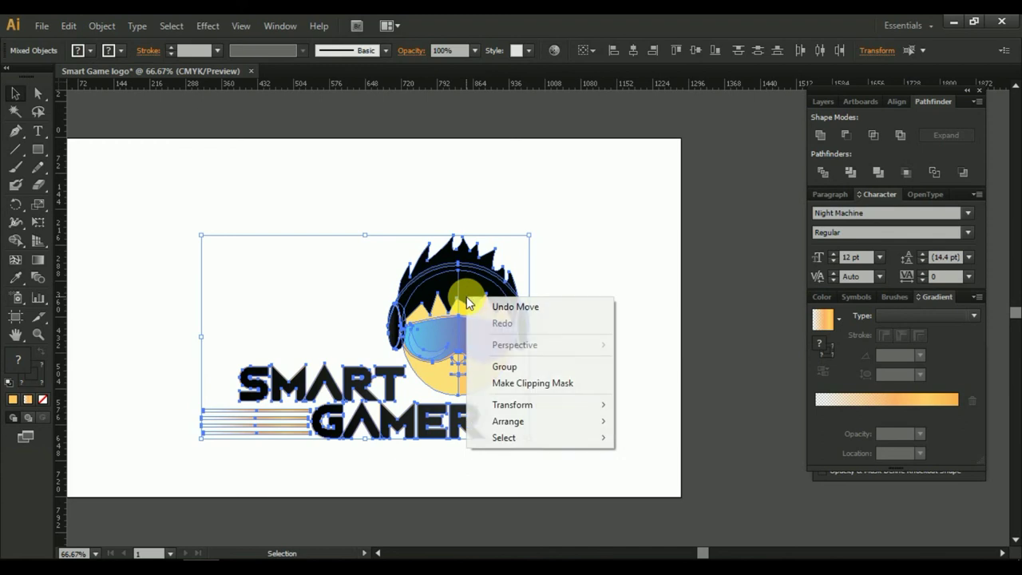
click(505, 366)
click(511, 374)
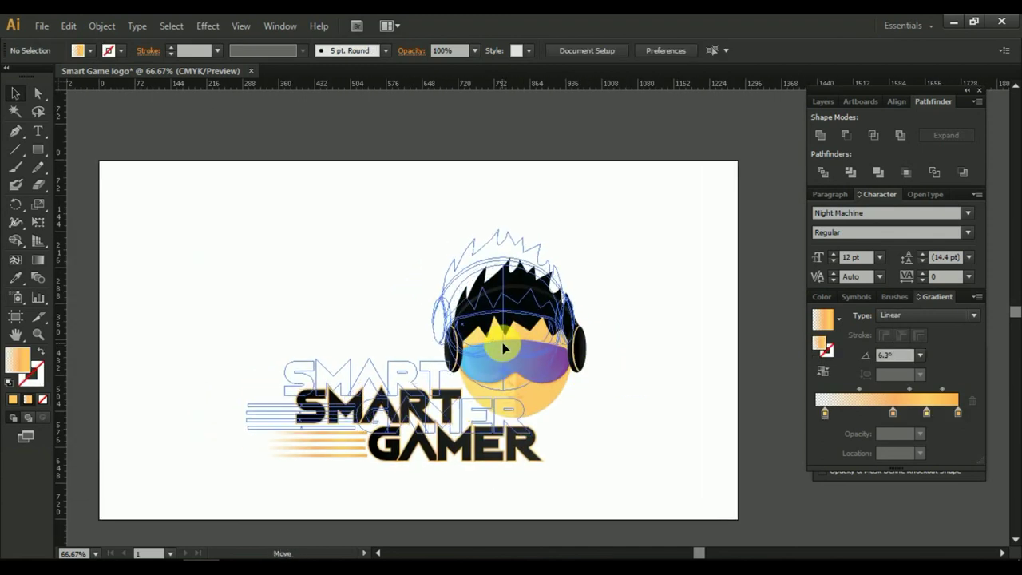
click(605, 377)
mouse_move(620, 360)
mouse_down()
mouse_move(694, 360)
mouse_move(689, 352)
mouse_up()
Select the logo group and bring up the Align panel.
click(490, 336)
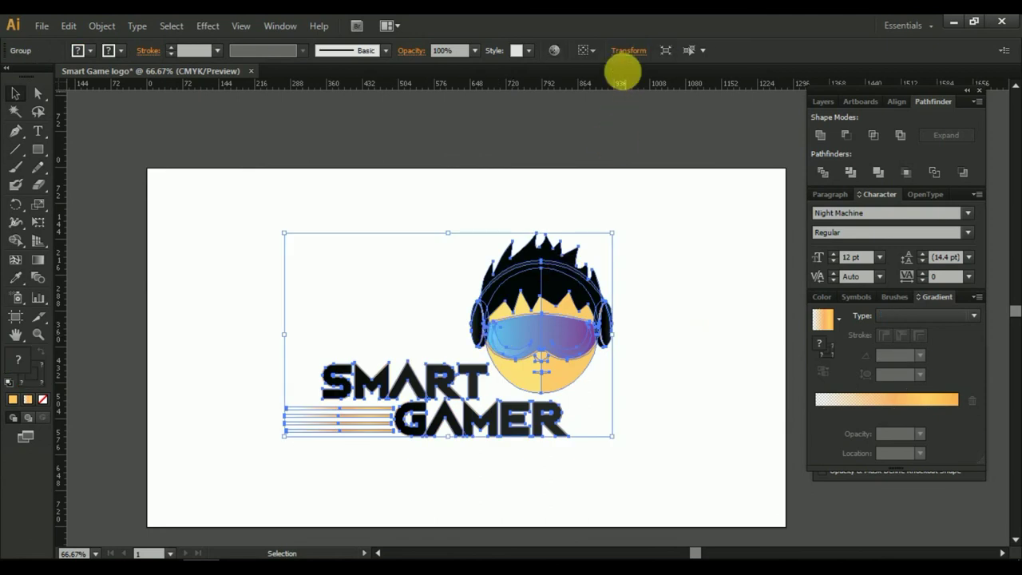
click(896, 103)
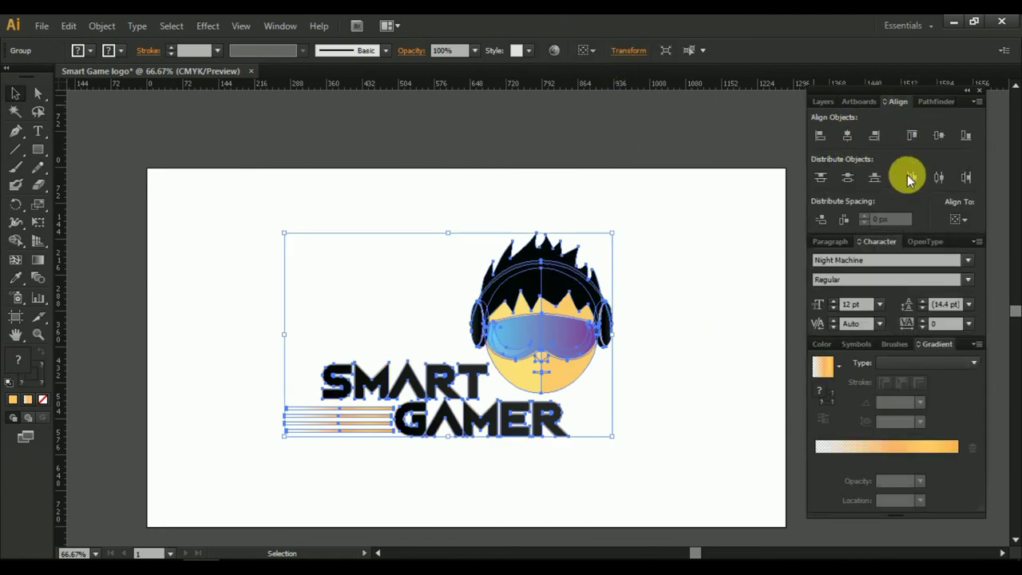
click(689, 371)
drag(702, 374, 695, 375)
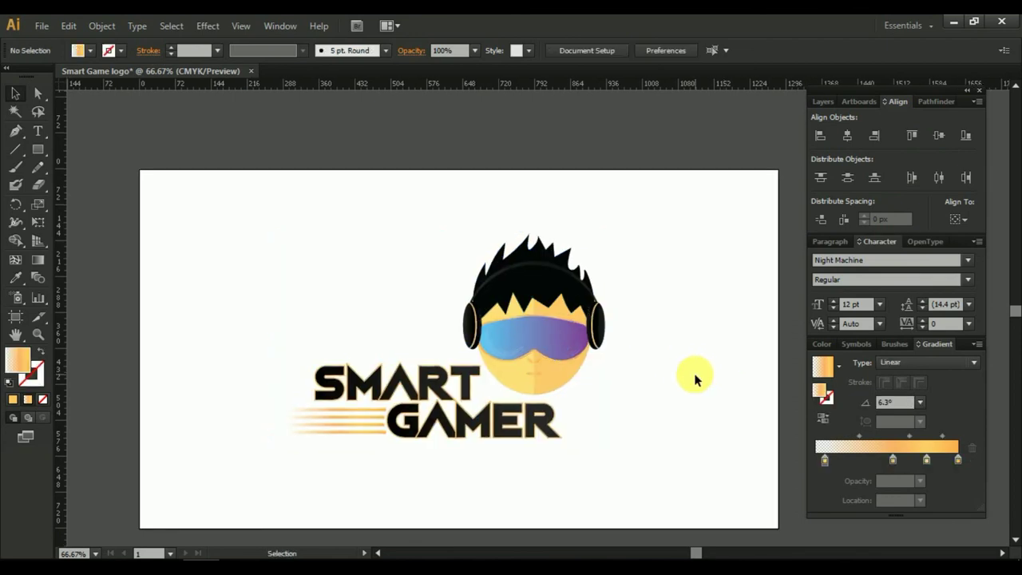